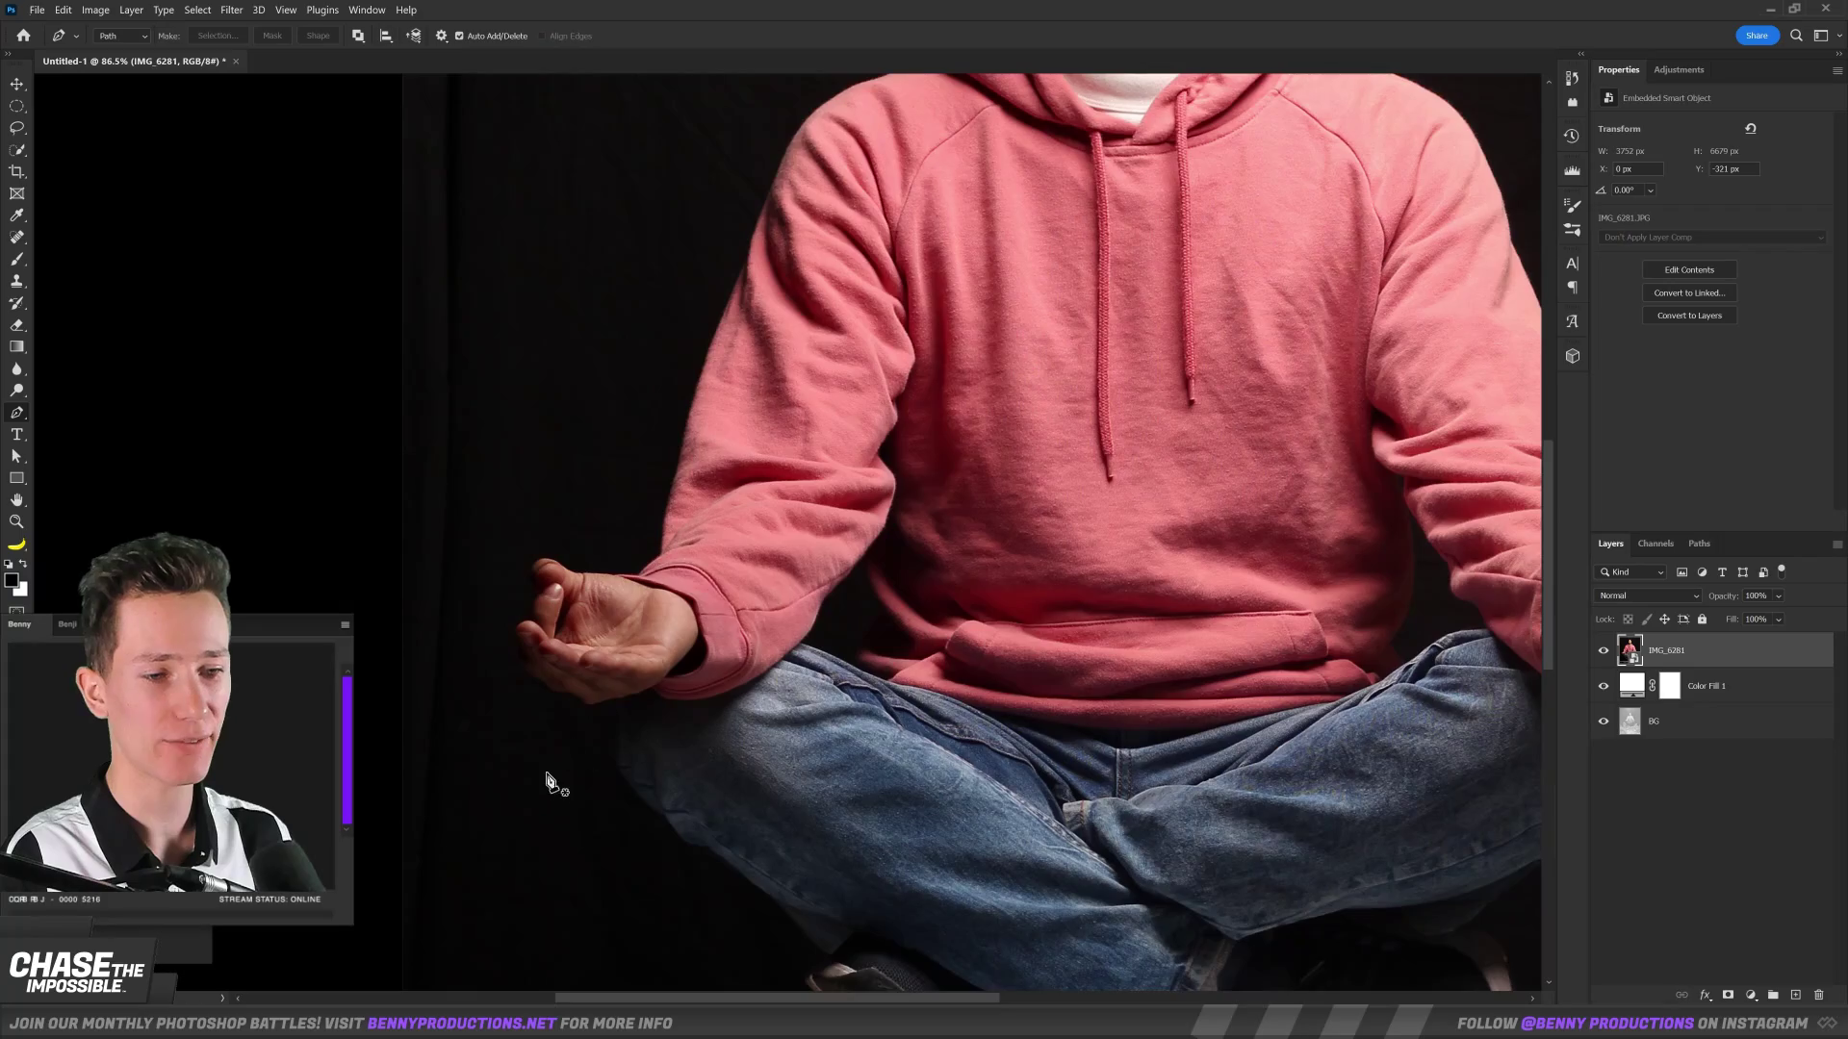
Trace the underside of the subject's hand with curved Pen tool anchor points along the fingers.
scroll(551, 779, "up", 3)
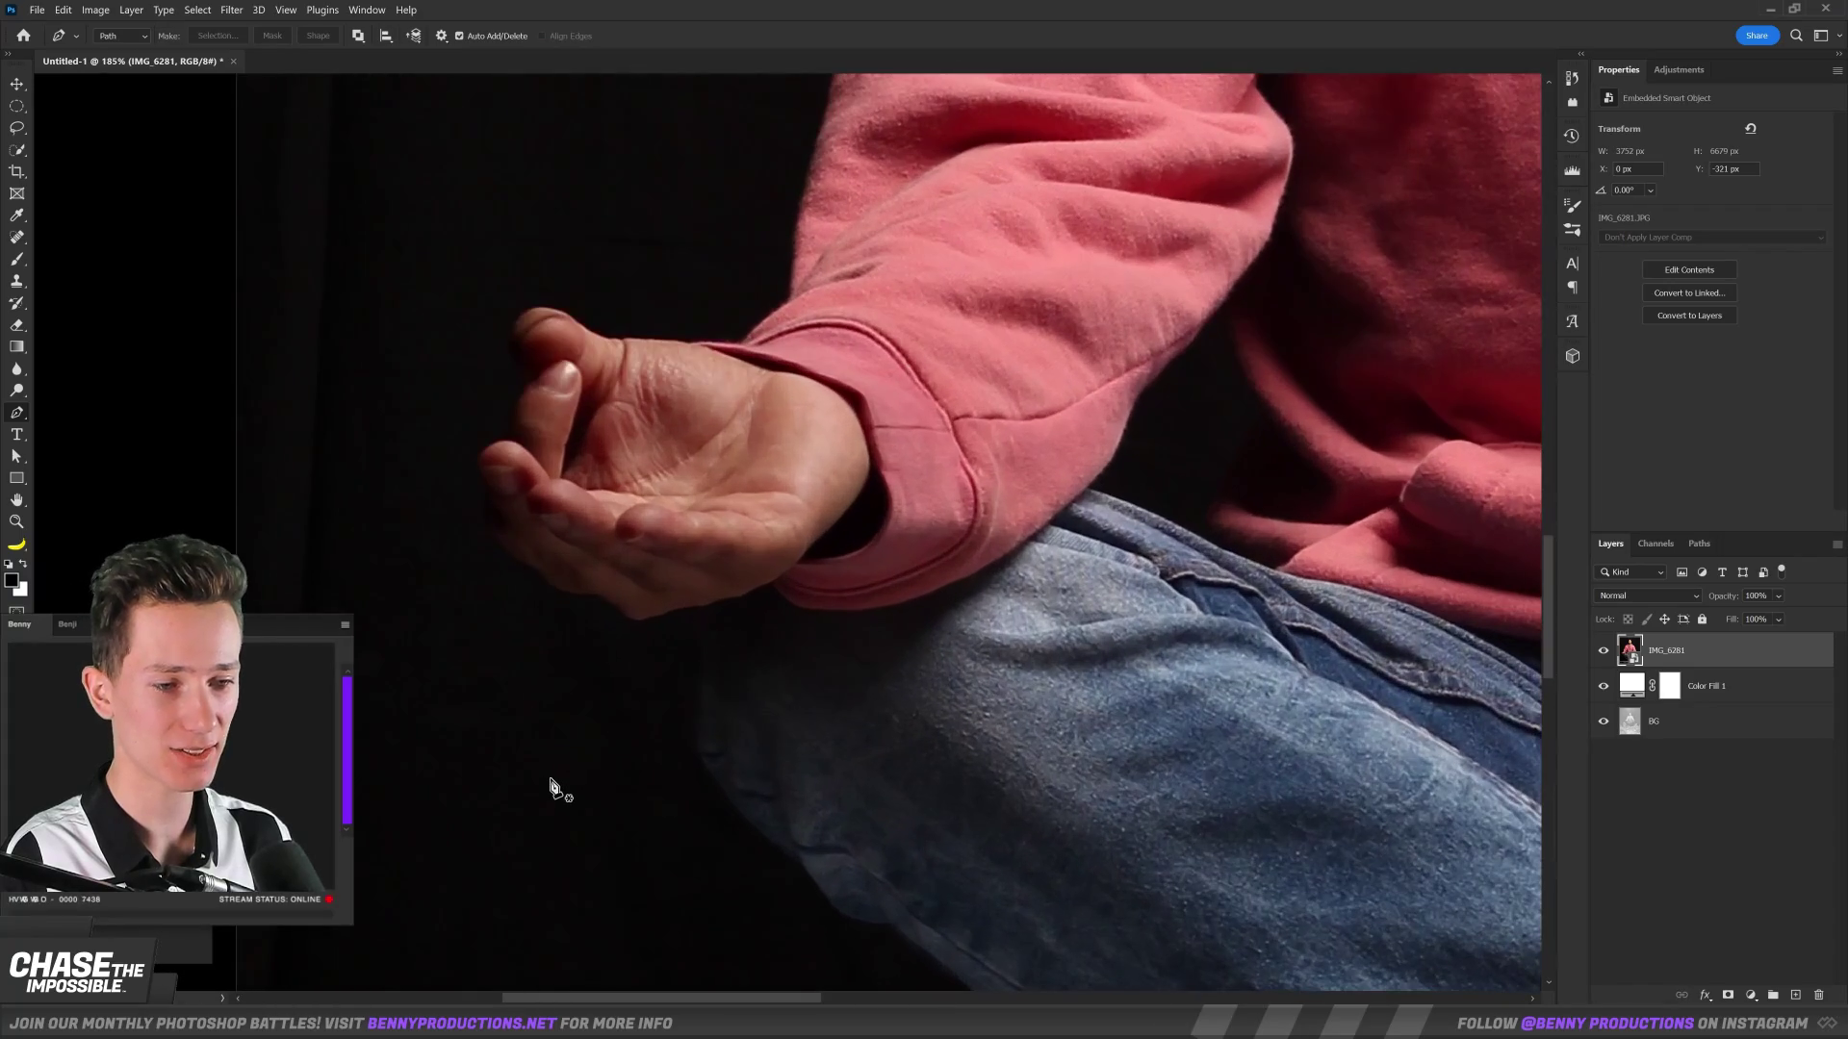
scroll(516, 652, "up", 5)
left_click(664, 577)
mouse_move(599, 570)
left_mouse_down()
mouse_move(566, 534)
mouse_move(496, 518)
left_mouse_up()
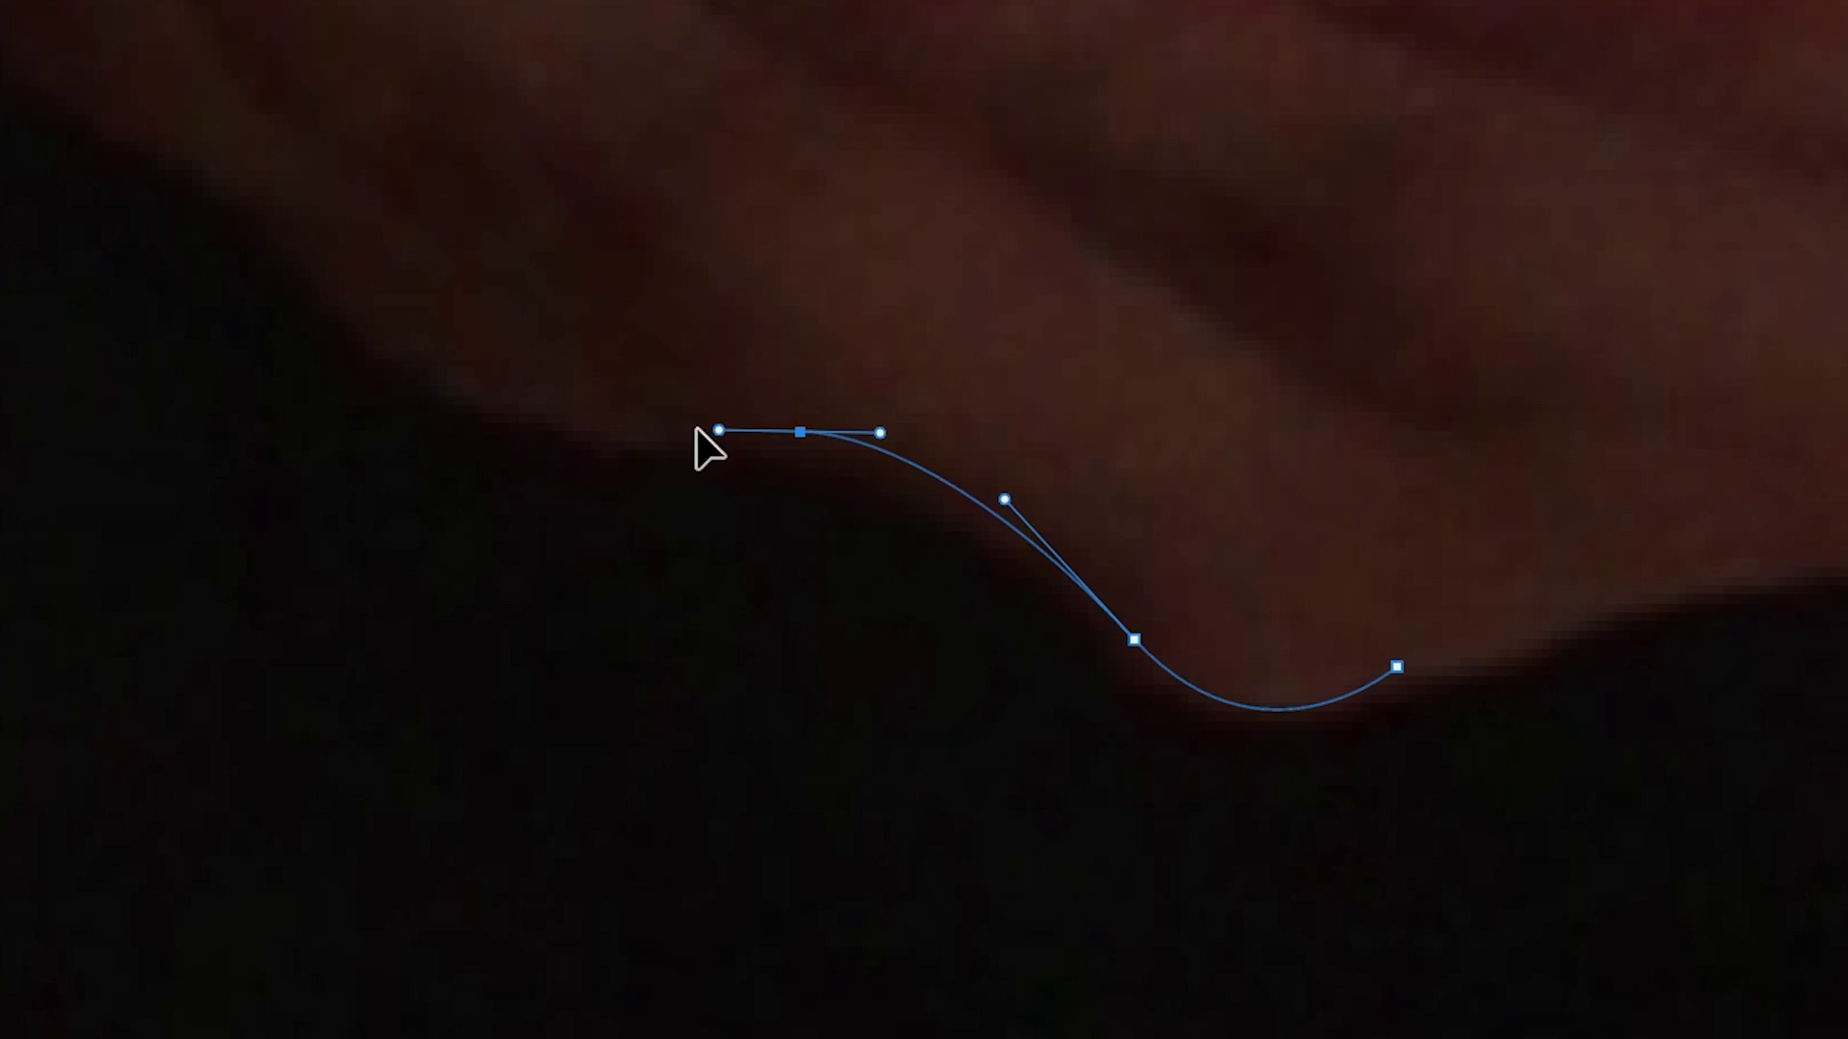
left_click_drag(546, 432, 428, 403)
left_click_drag(354, 354, 726, 577)
left_click(619, 425)
left_click_drag(235, 179, 139, 39)
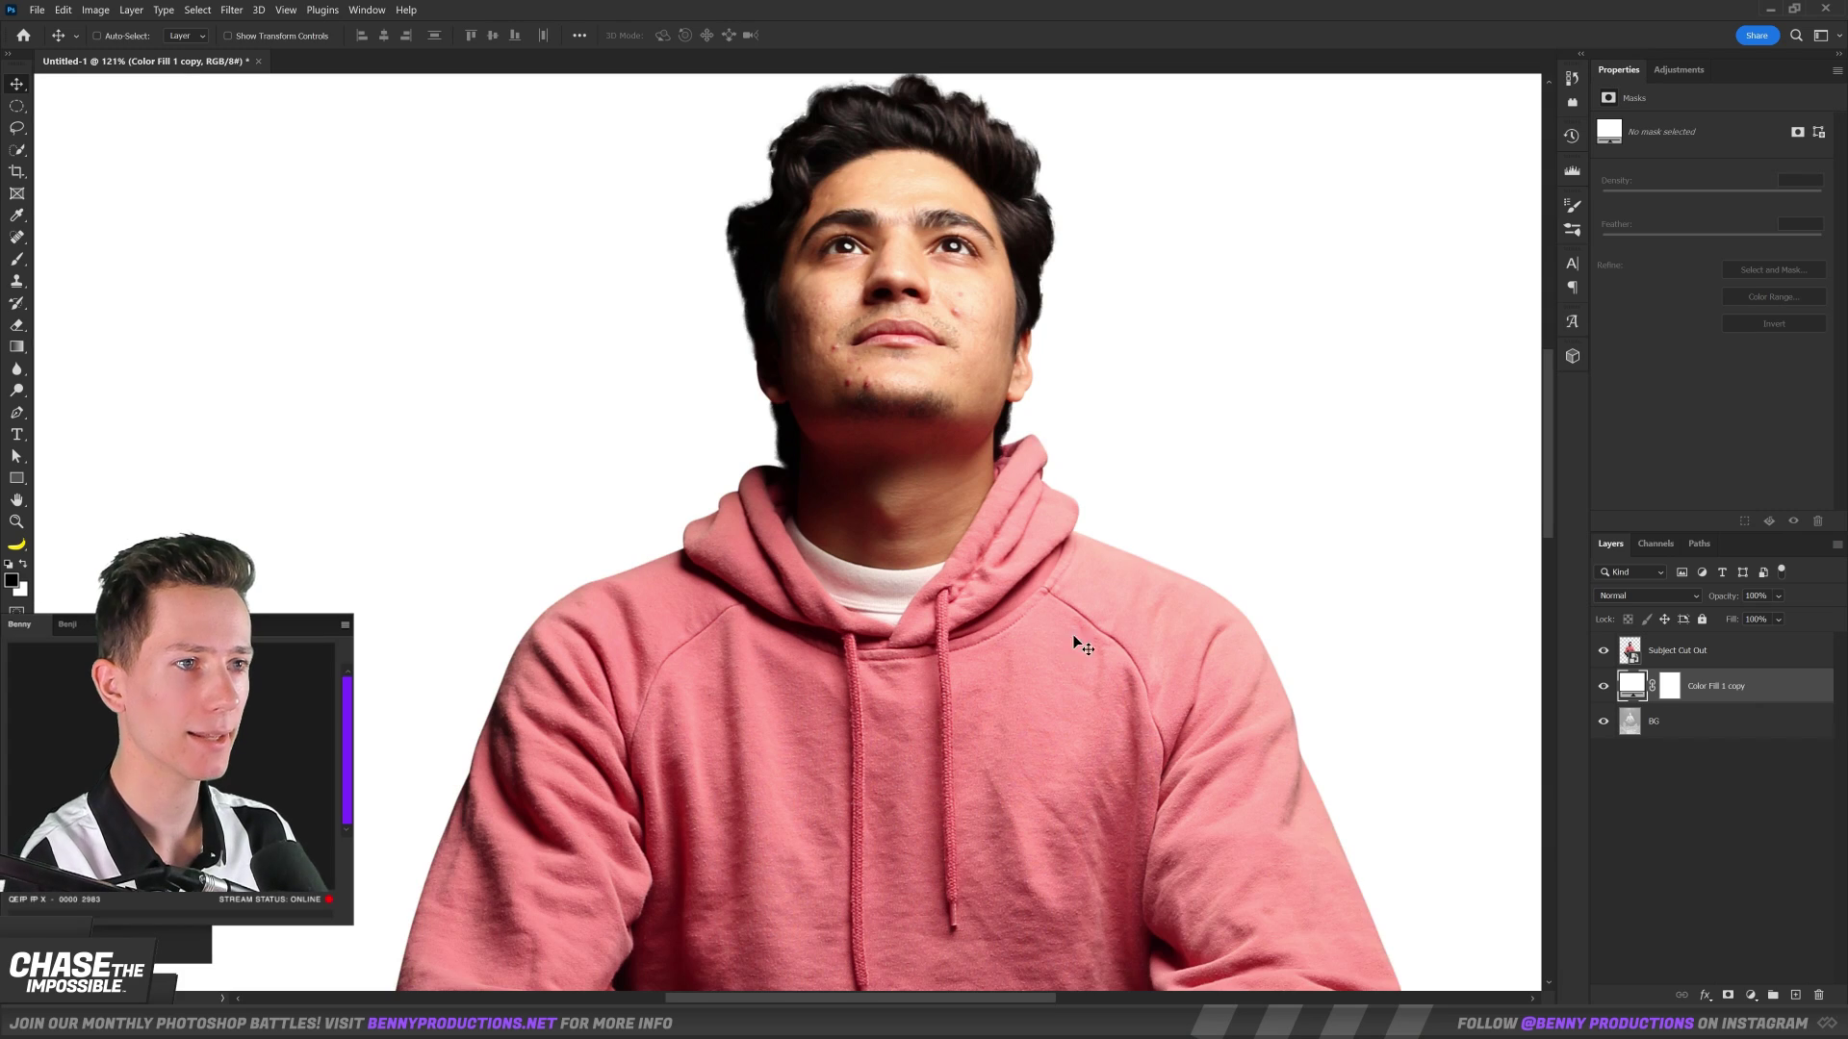
Scale and position the rocky landscape cut-out across the lower canvas beneath the floating subject.
key("ctrl+0")
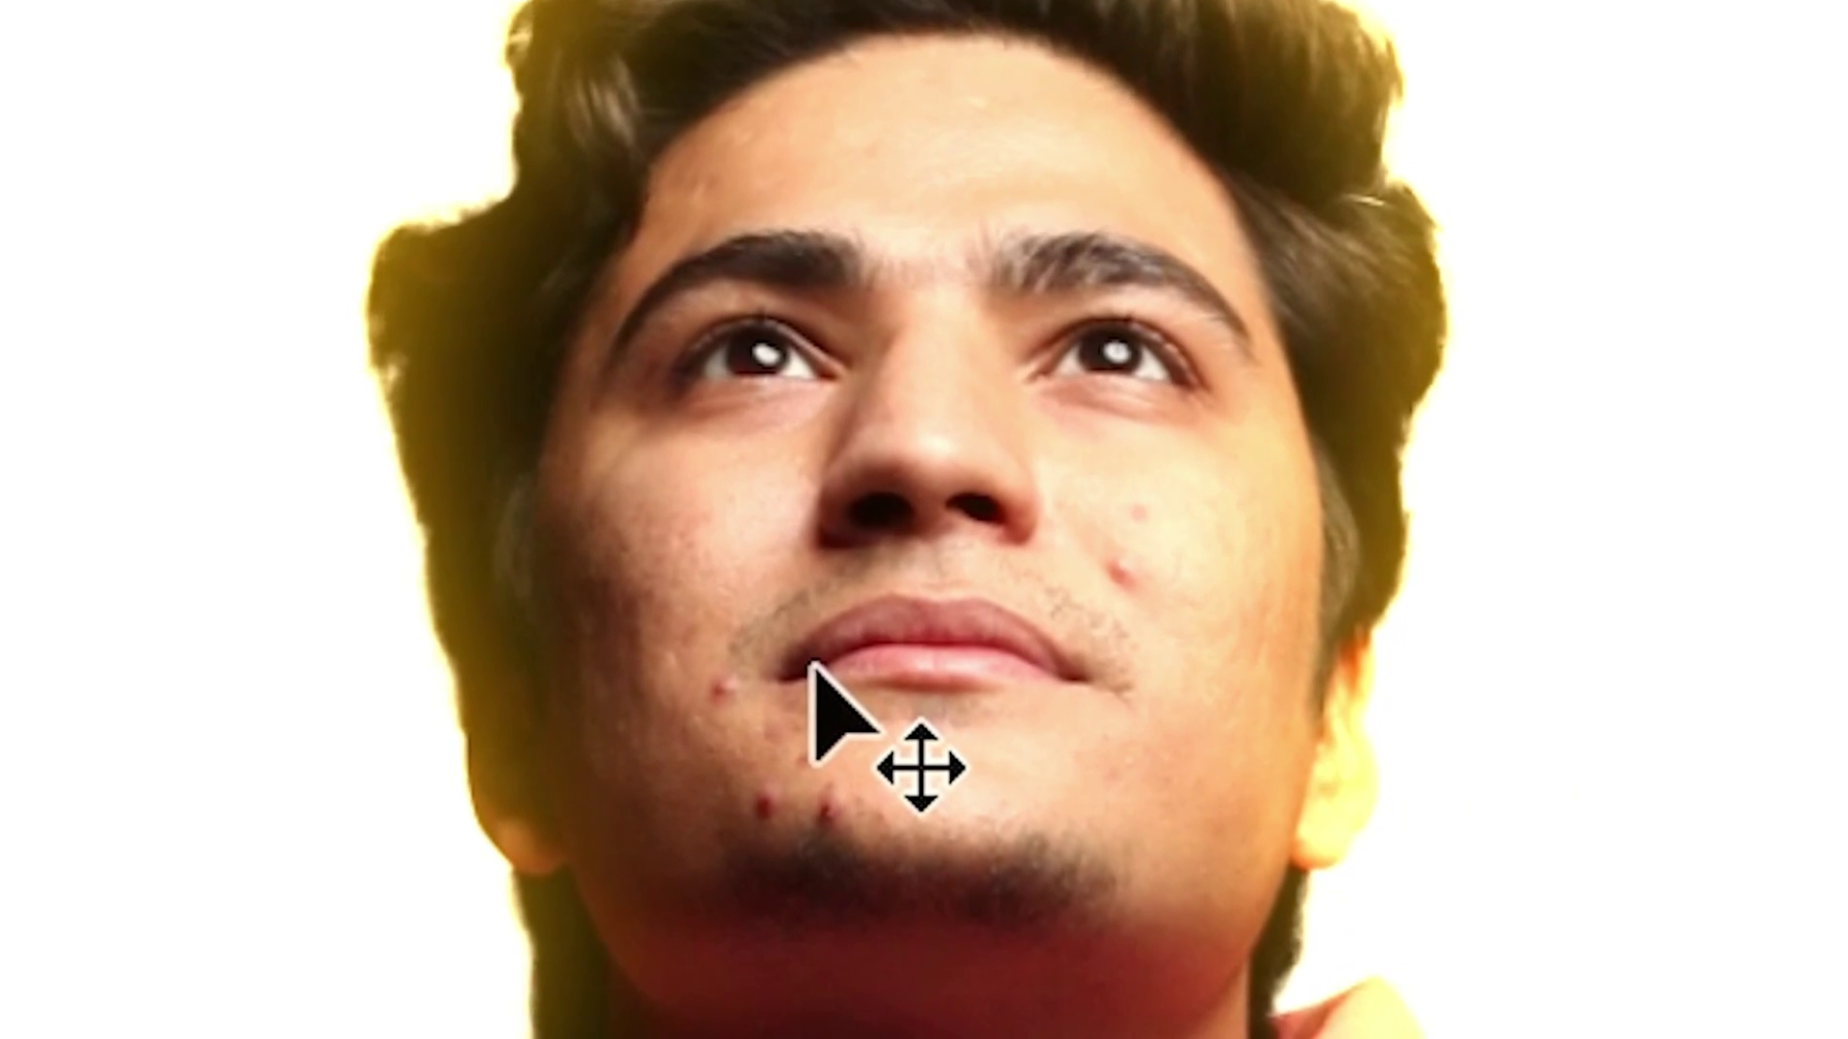
left_click_drag(1033, 537, 1034, 539)
scroll(962, 352, "down", 5)
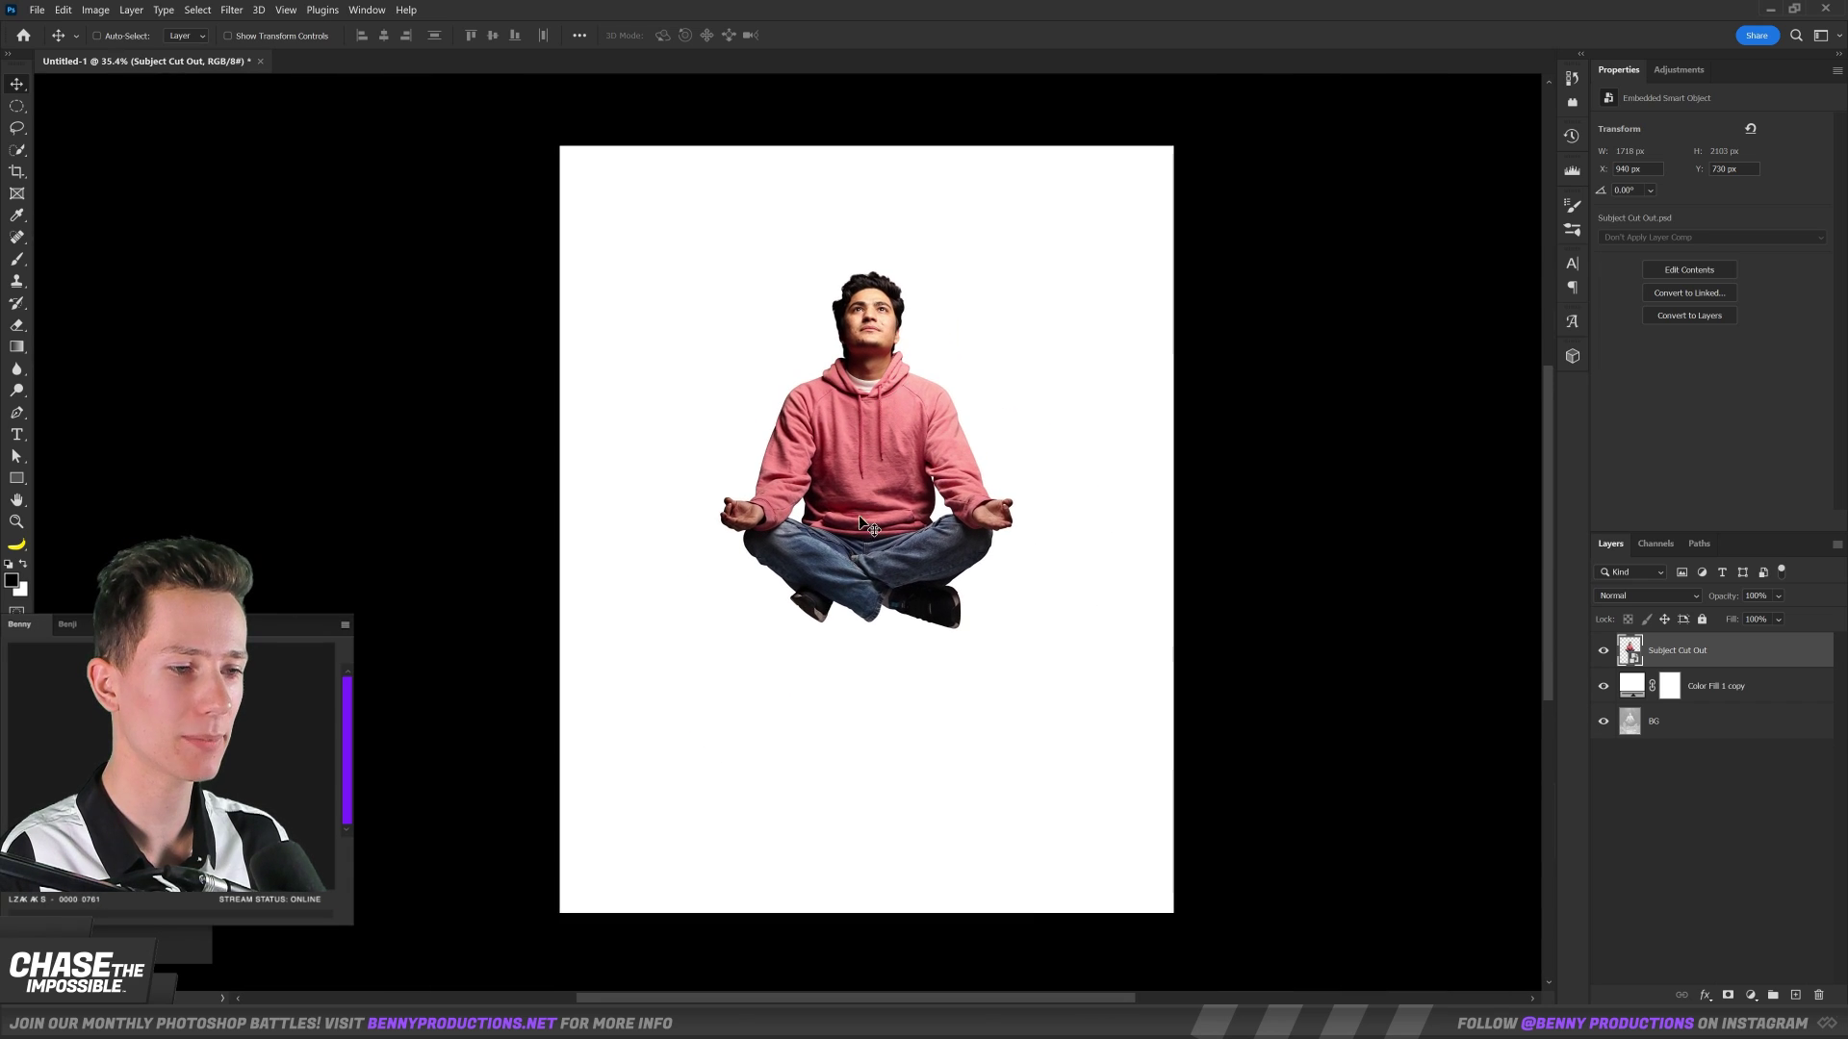
scroll(800, 614, "up", 2)
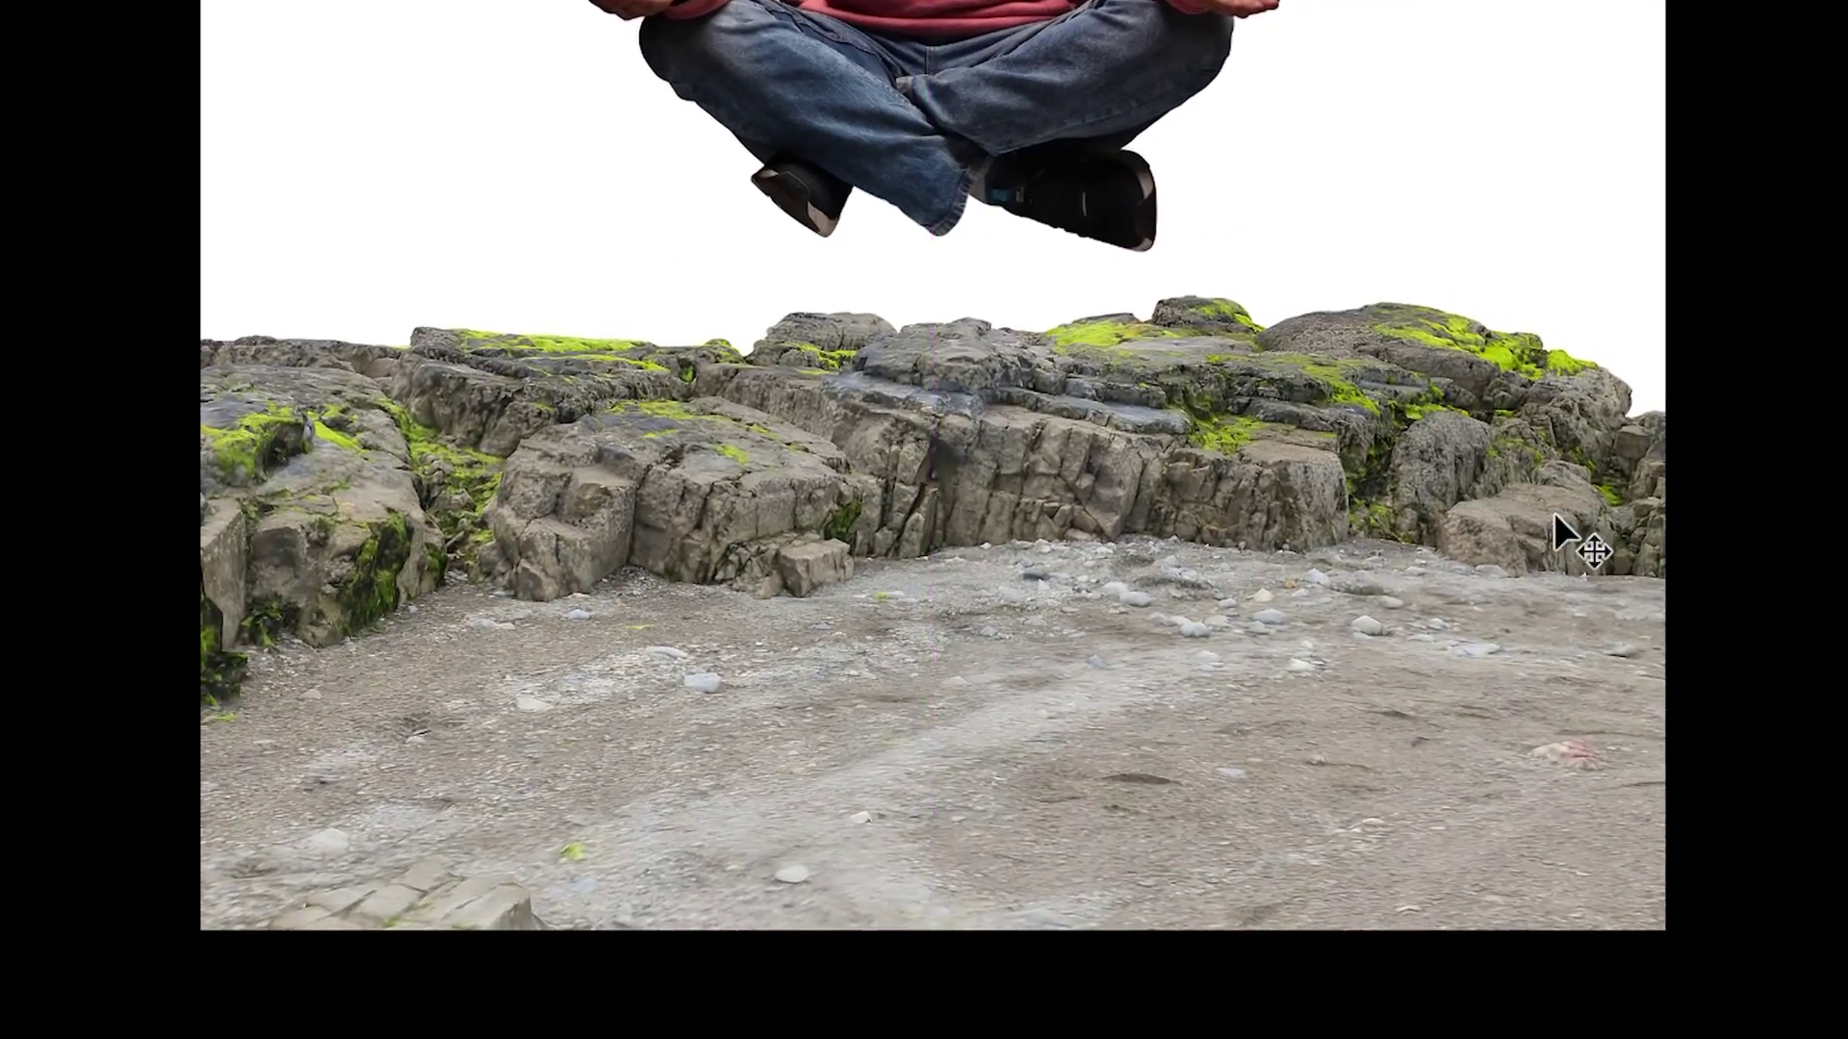
key("ctrl+t")
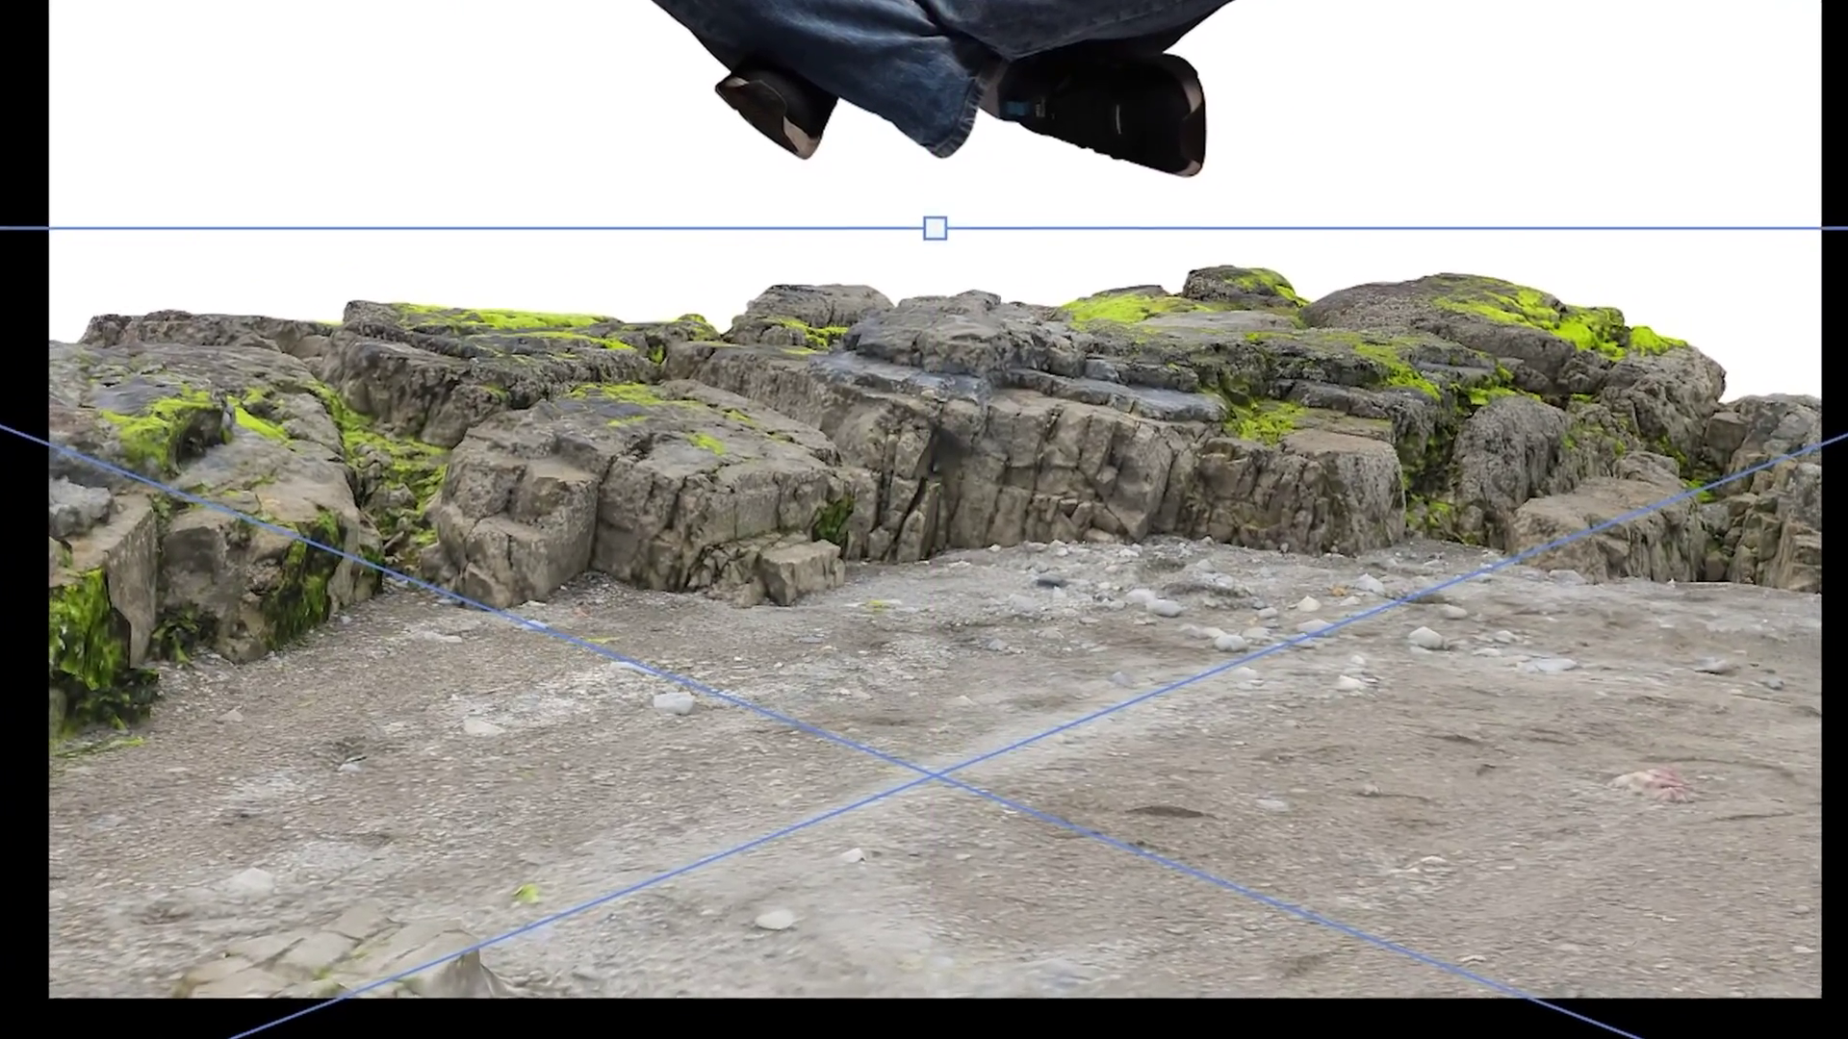
left_click_drag(1318, 621, 1325, 624)
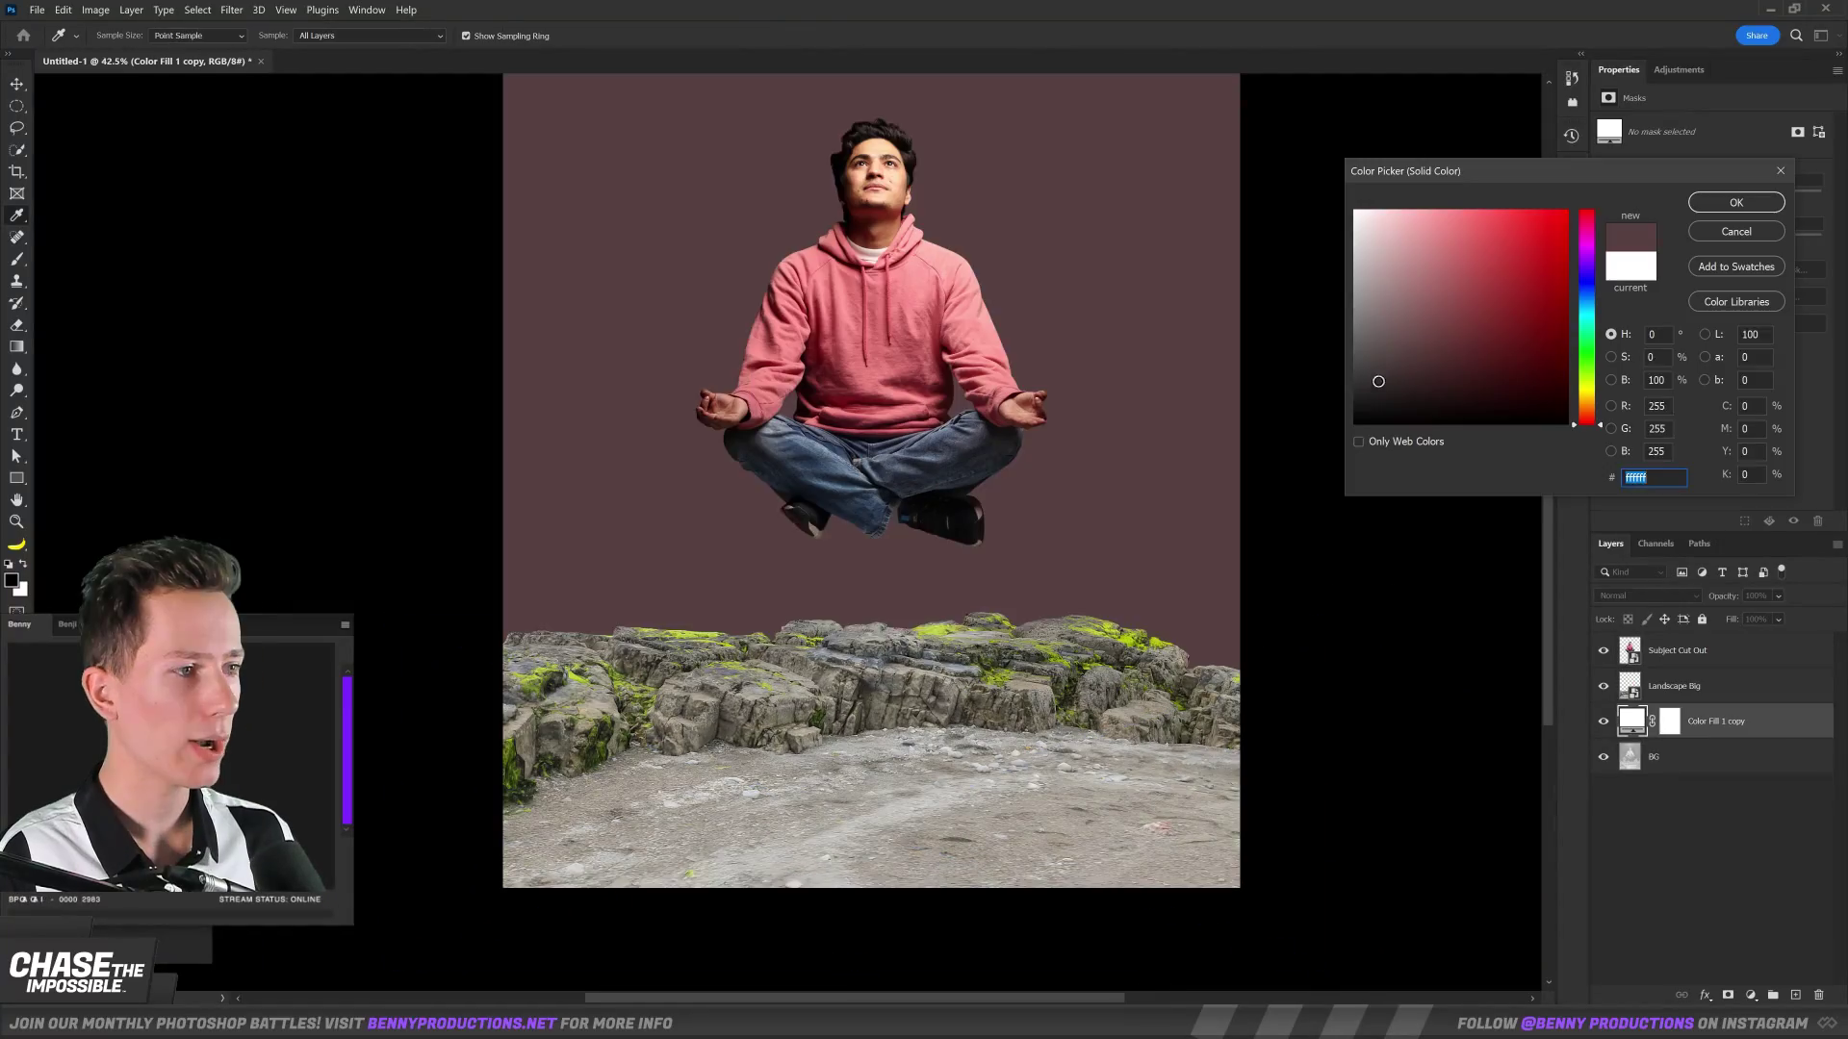
Set the Color Fill 1 copy background to black (000000).
type("101010")
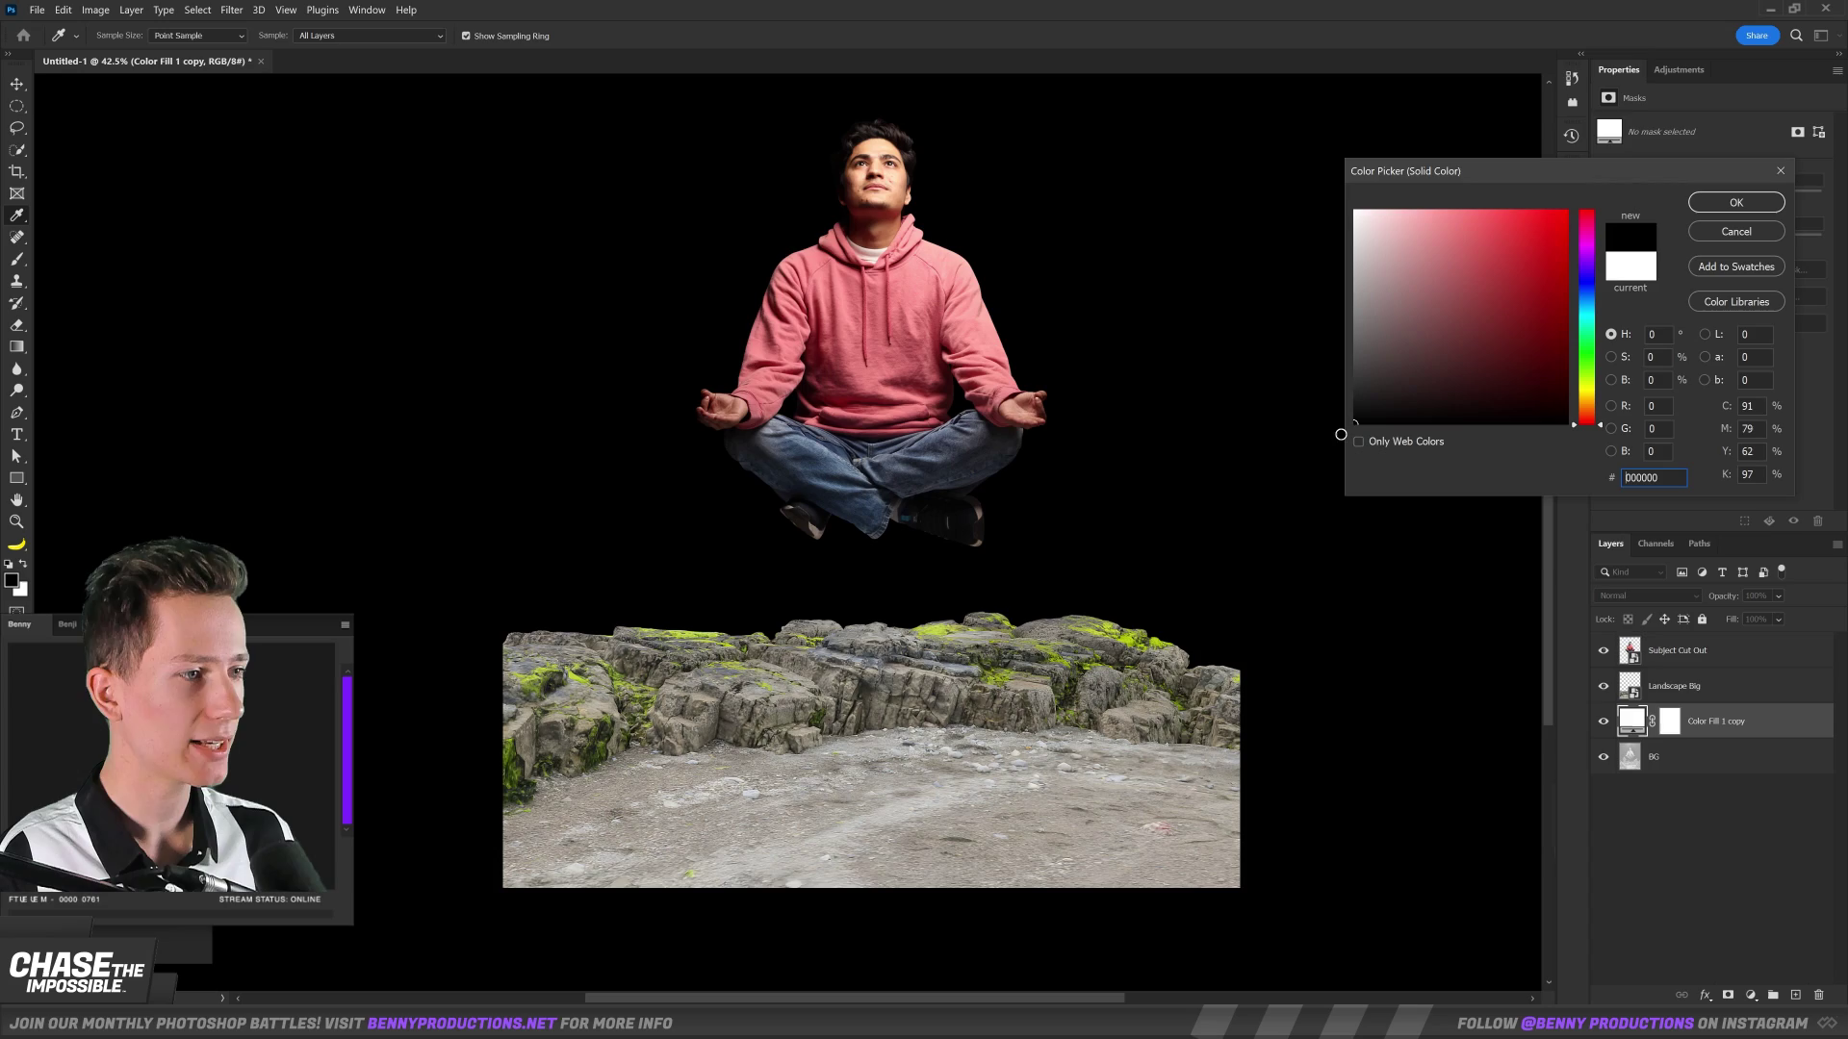
left_click(1736, 202)
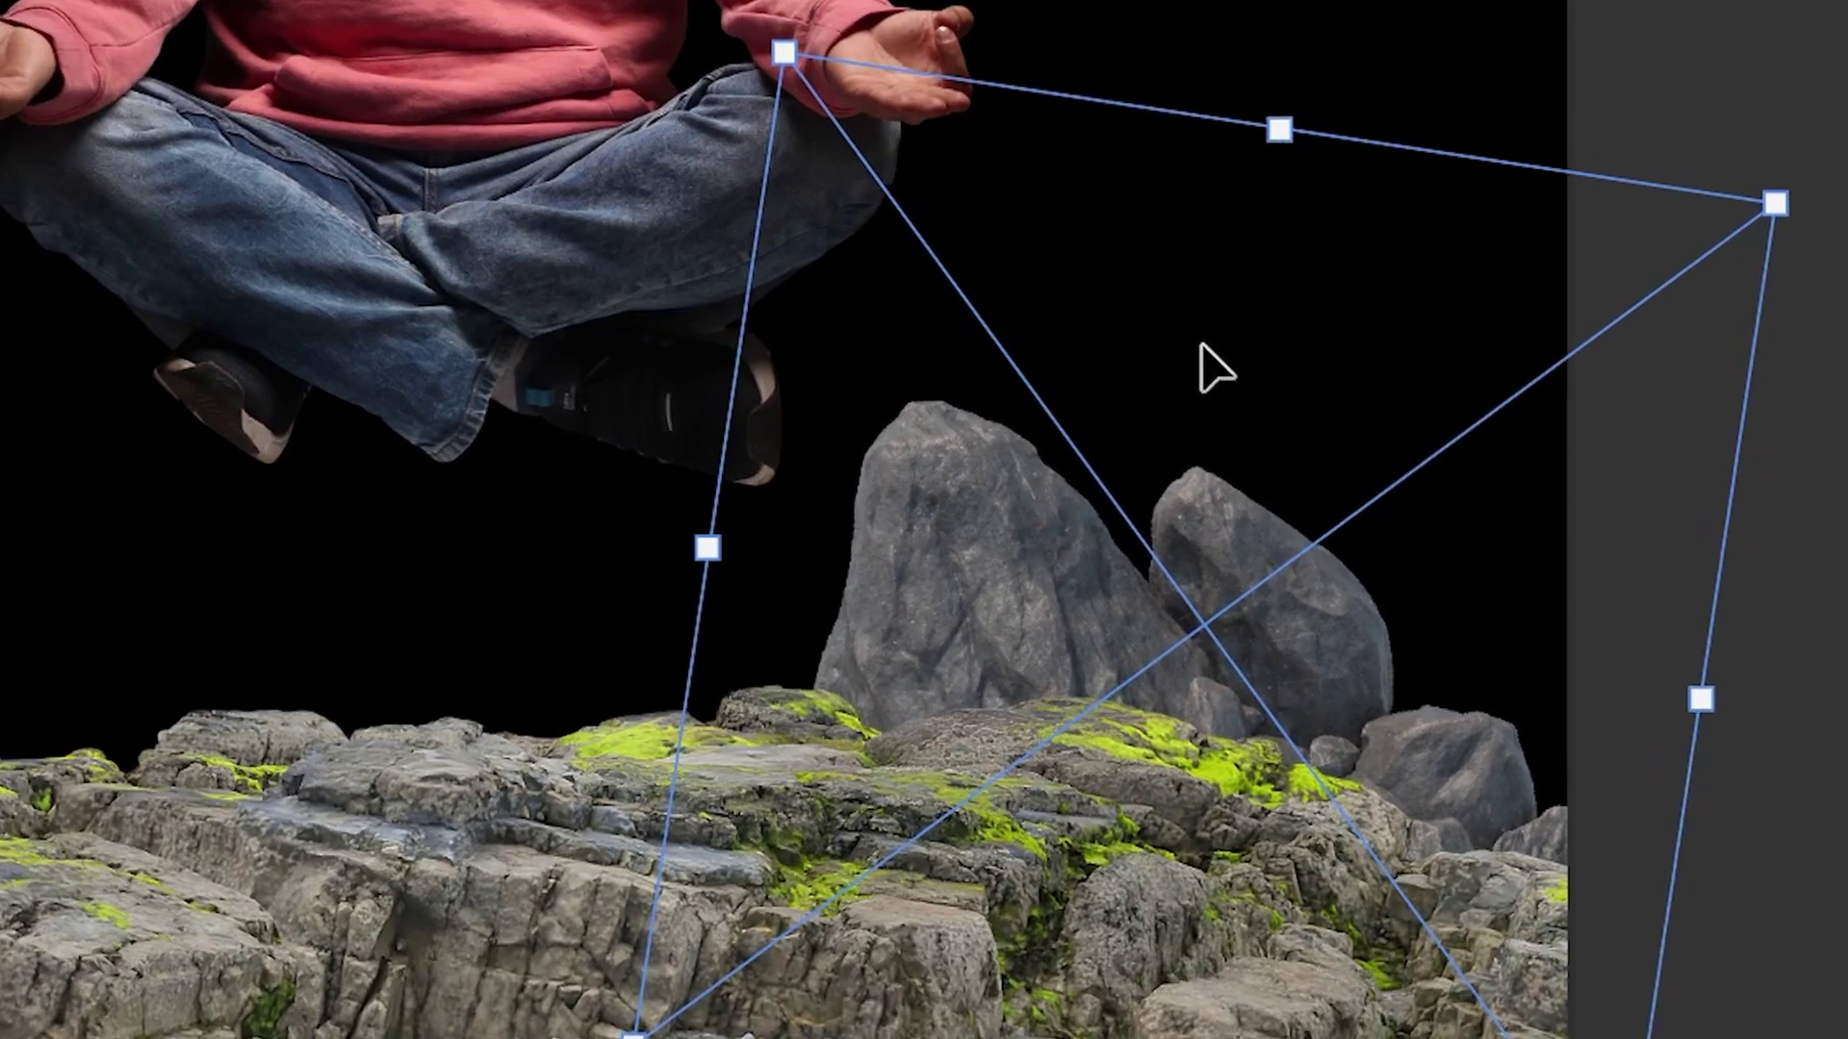
Apply the transform of the rocks behind the ledge's right end and stand a tall boulder on its left side.
key("Return")
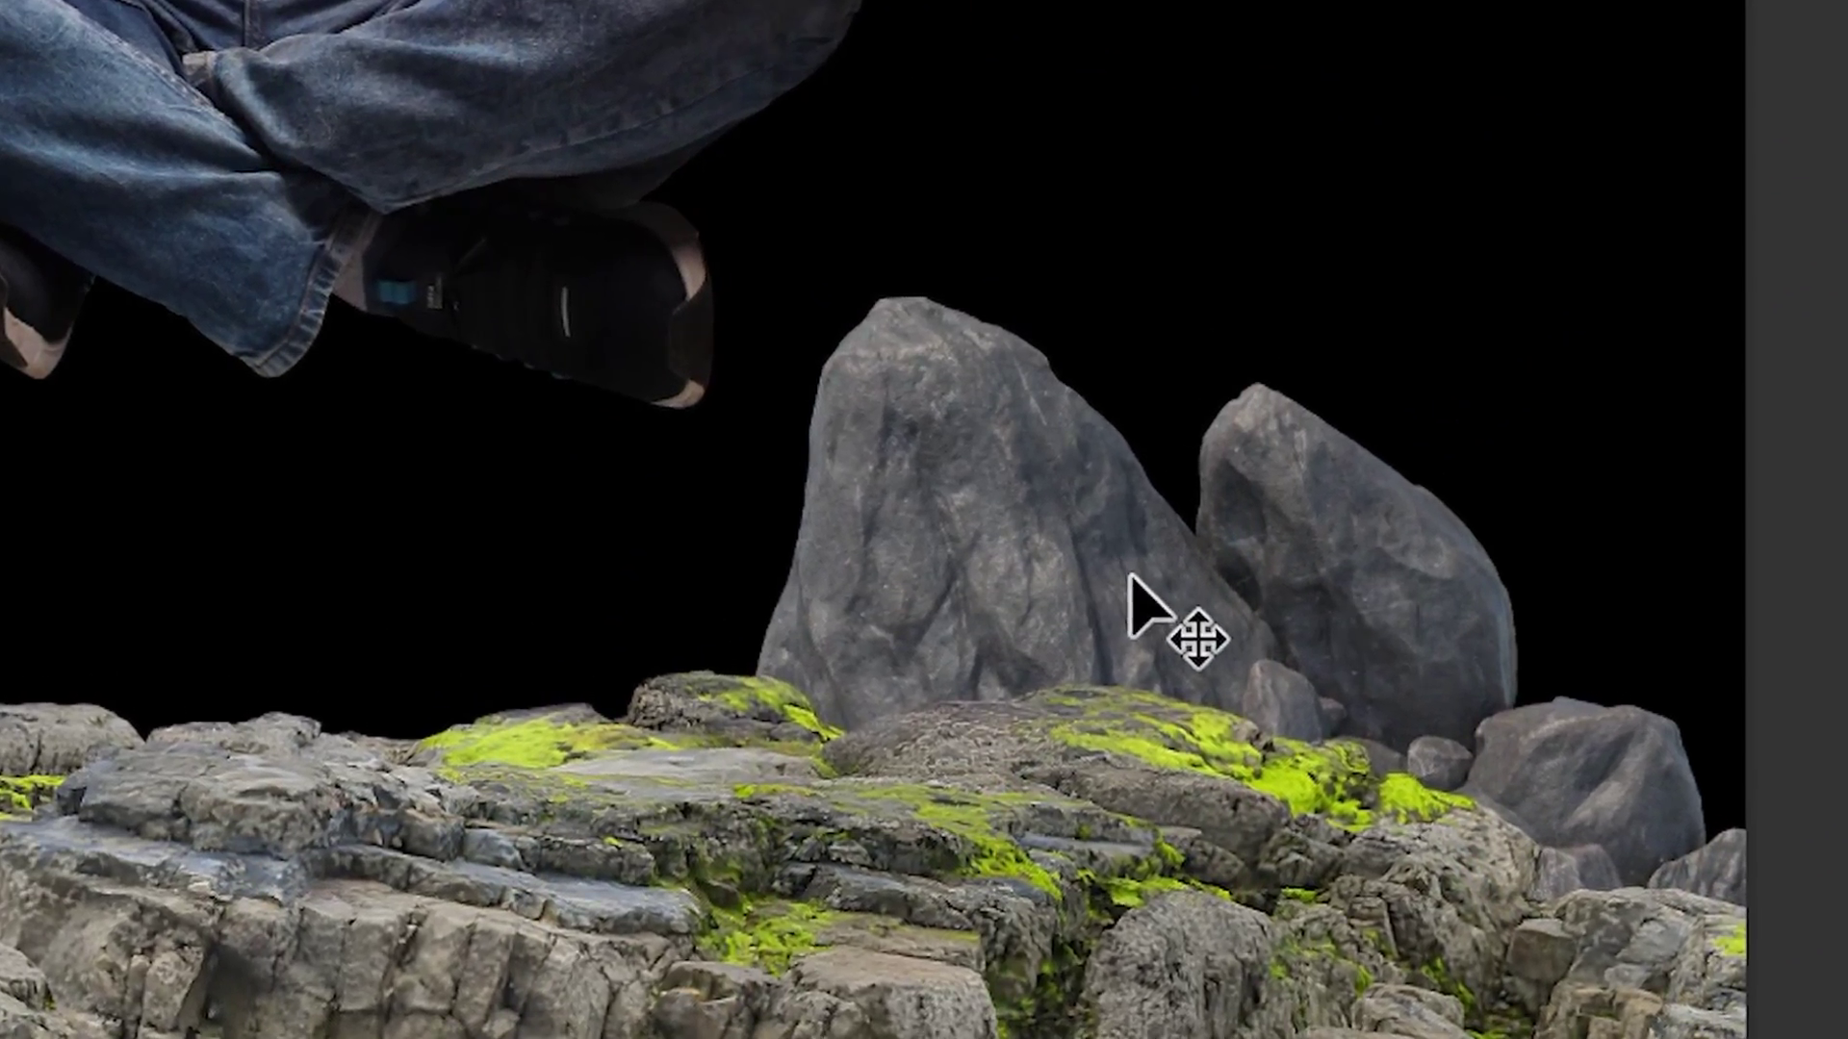
left_click_drag(1145, 602, 921, 642)
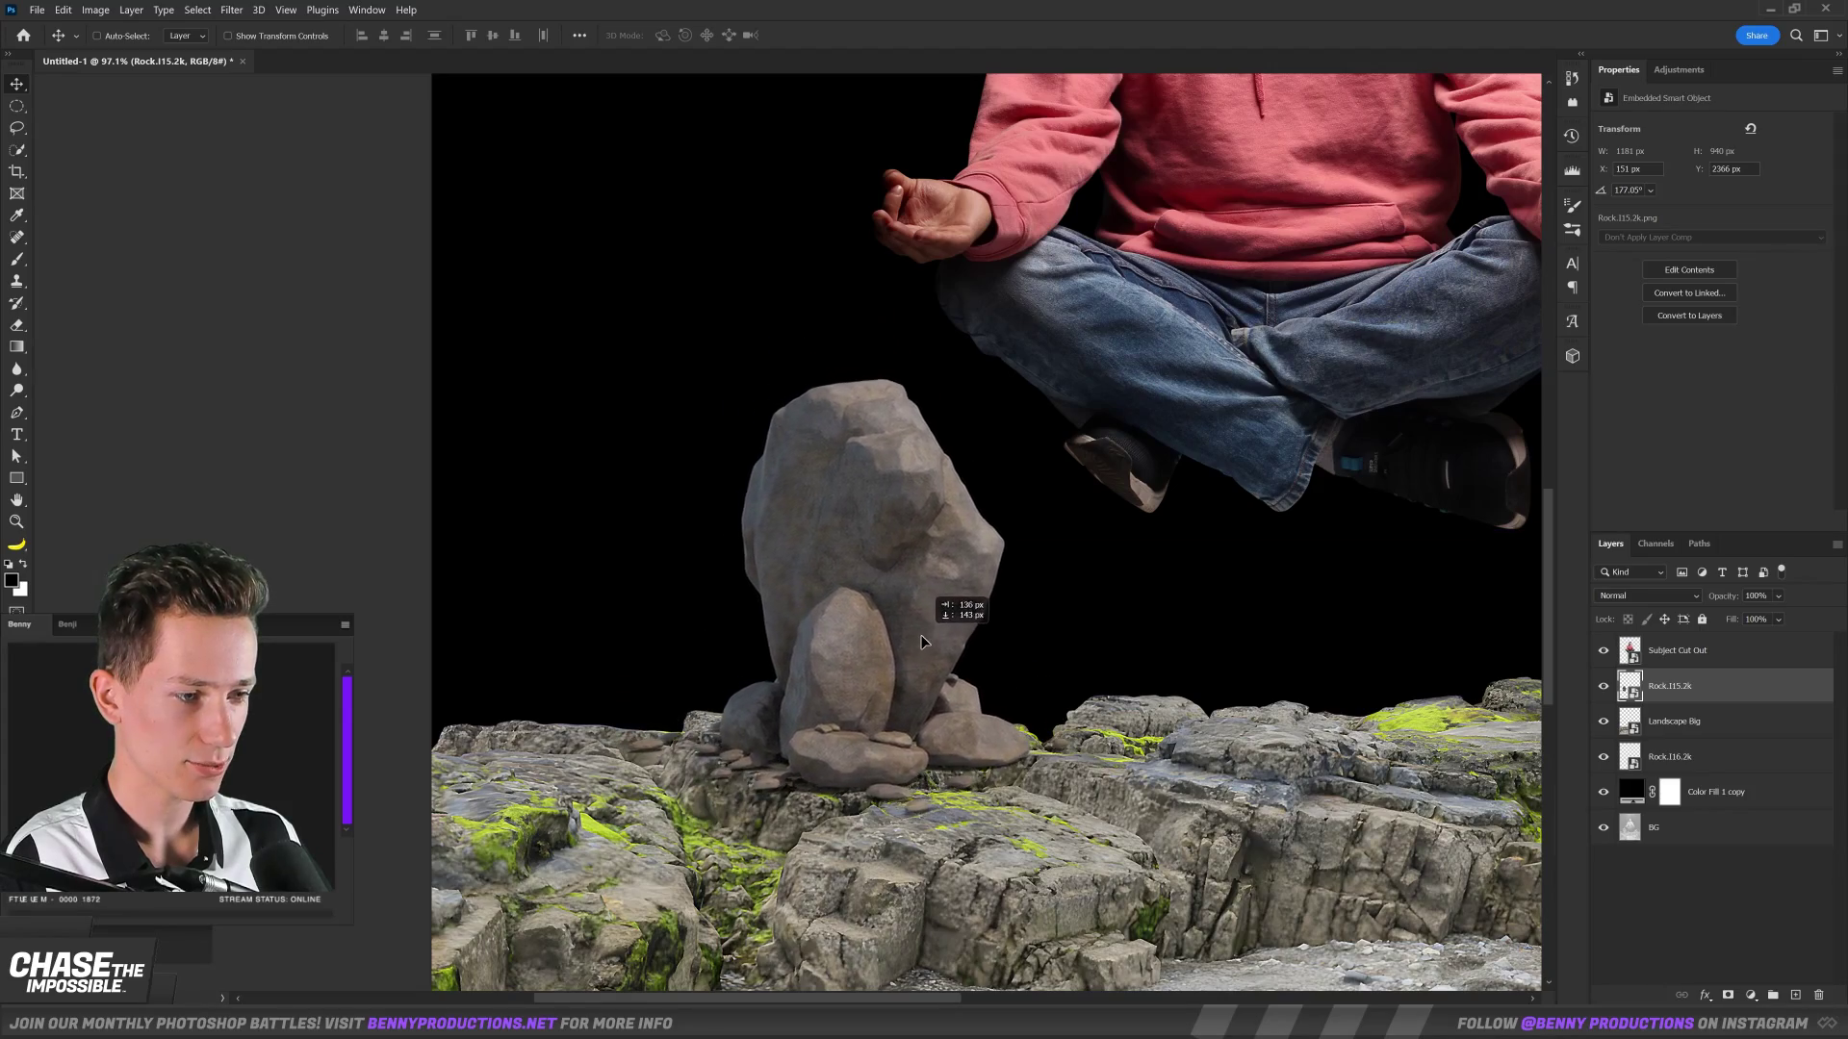
key("ctrl+0")
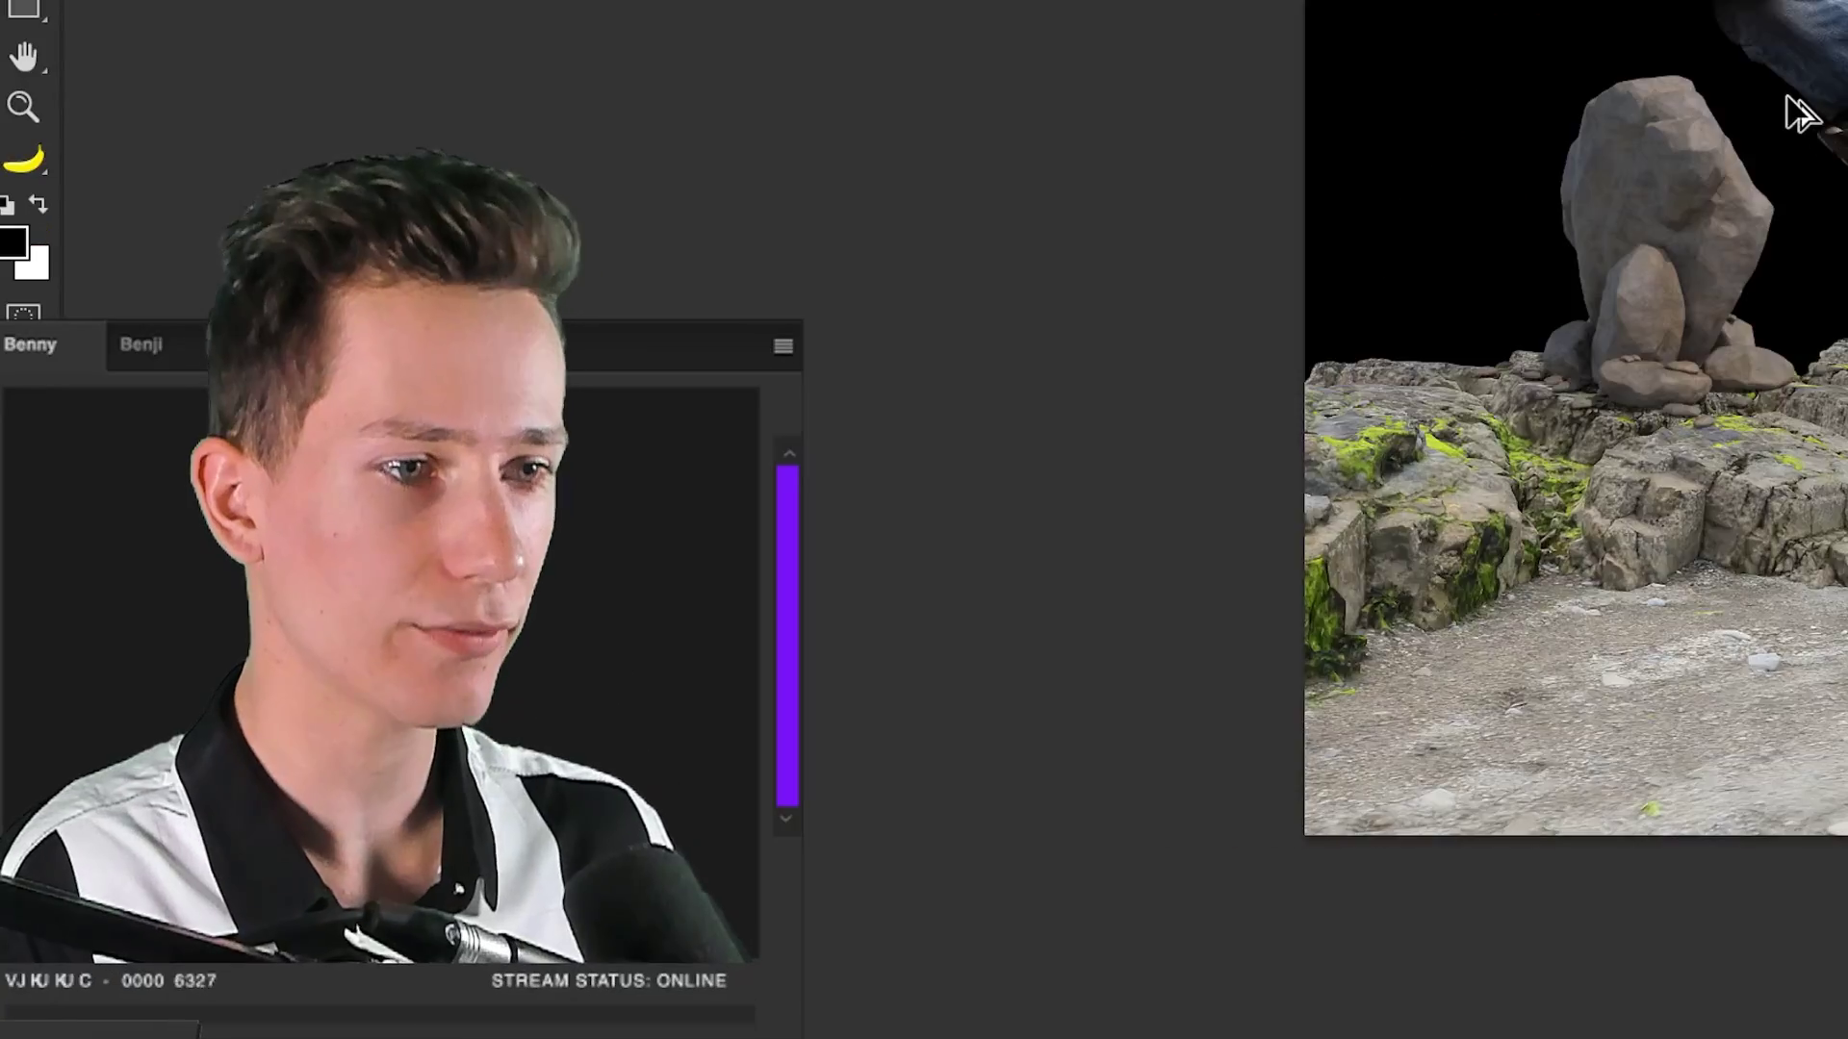
Move the large dark Rock.H07.2k formation to the right edge of the foreground.
scroll(607, 577, "up", 3)
left_click_drag(1027, 302, 1116, 606)
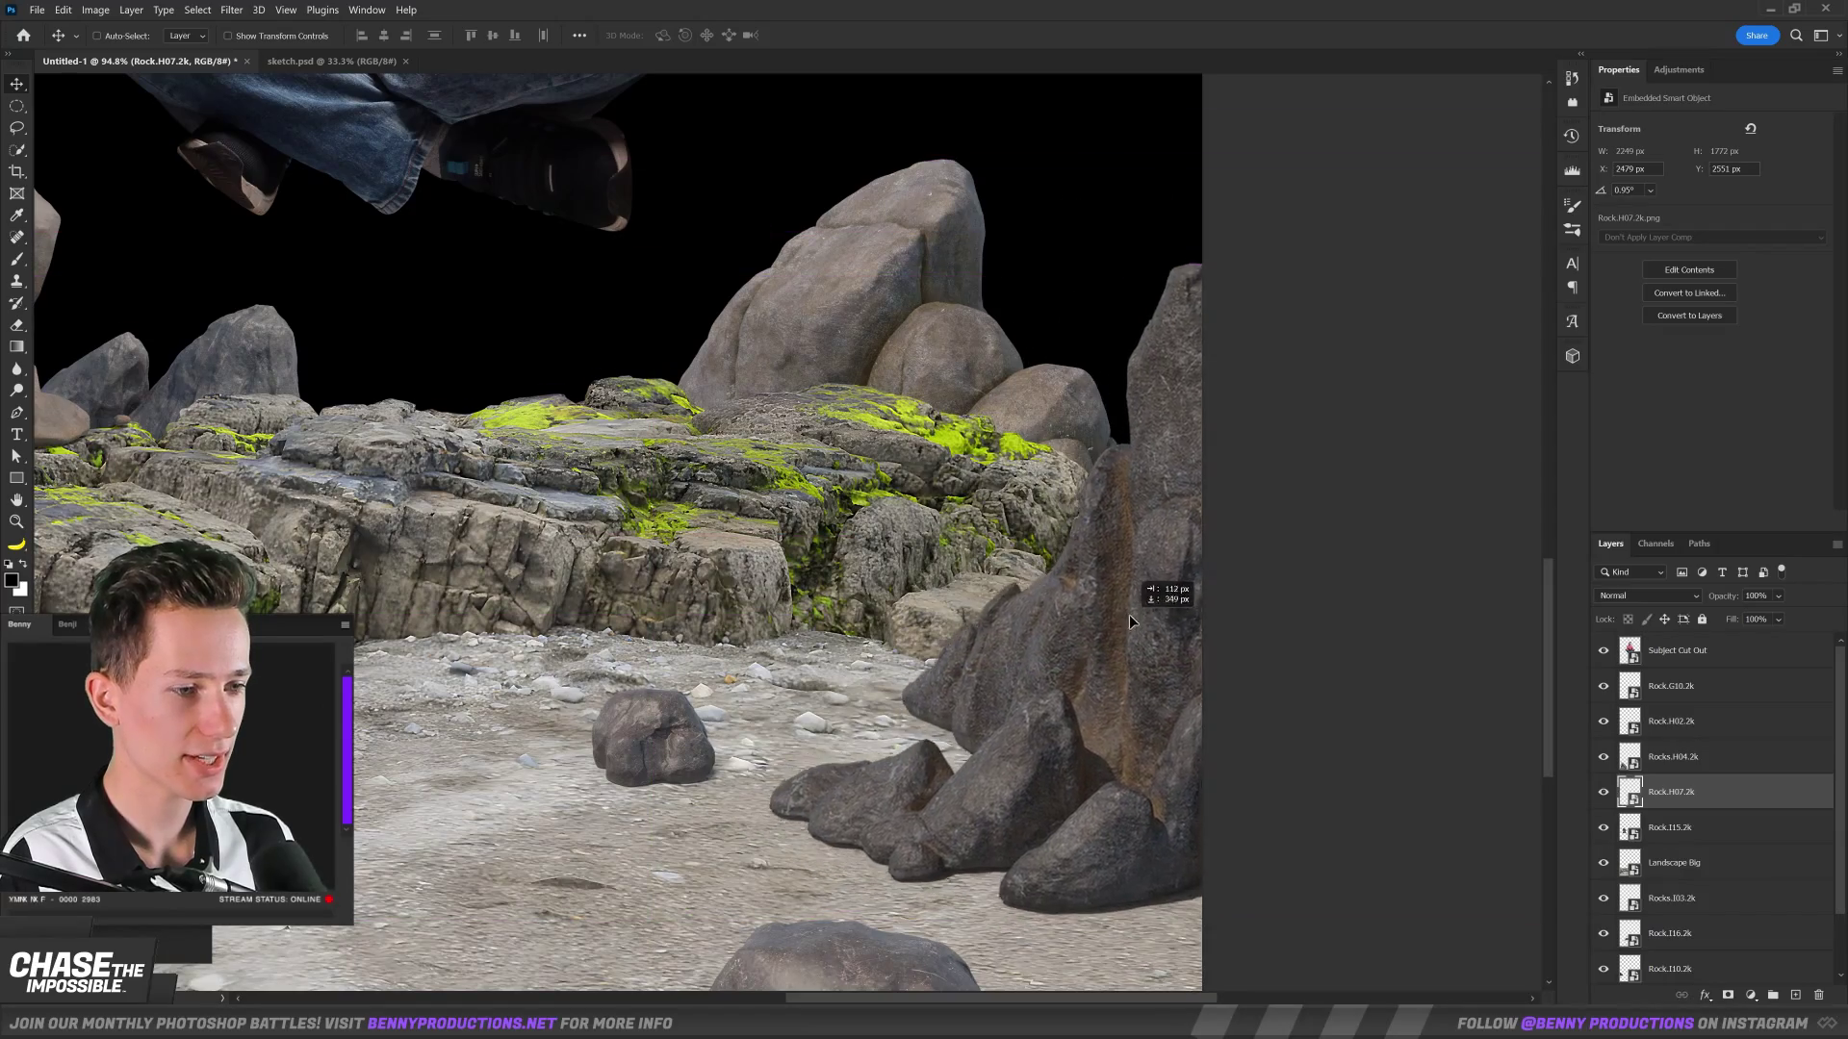
scroll(1116, 606, "down", 2)
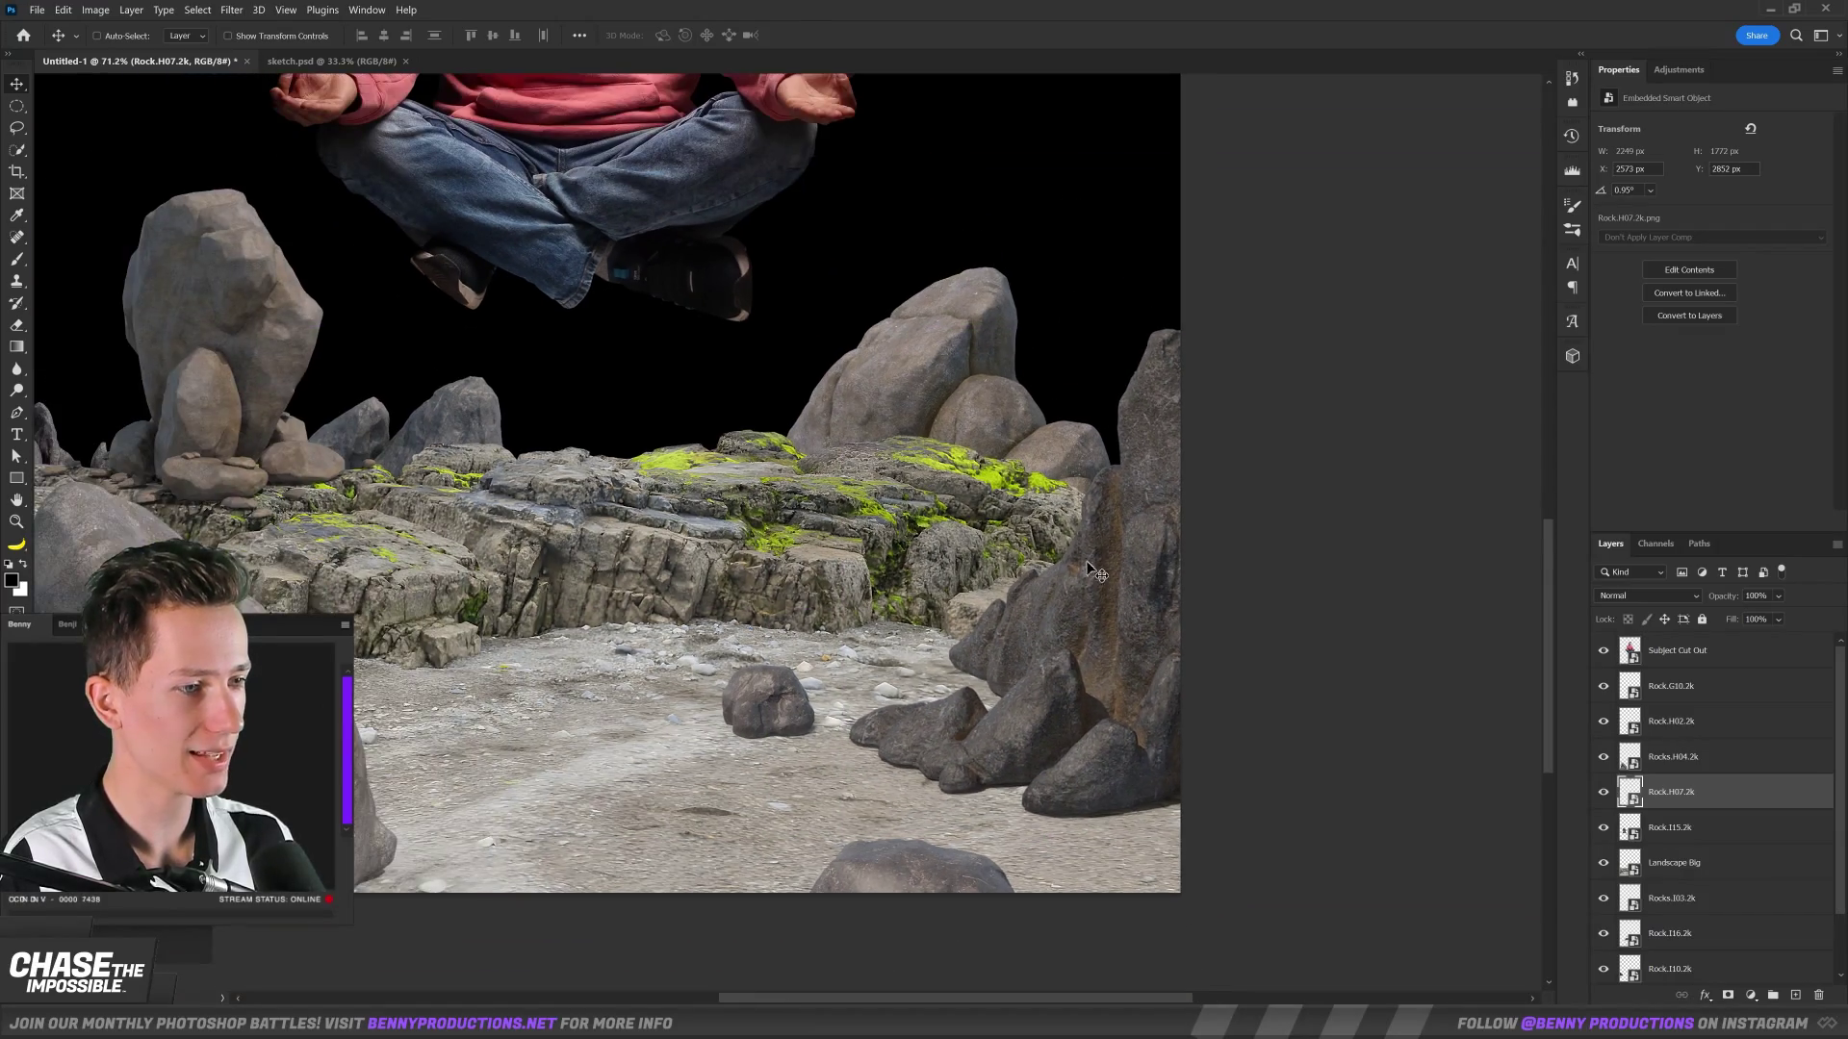
left_click_drag(1057, 493, 1138, 577)
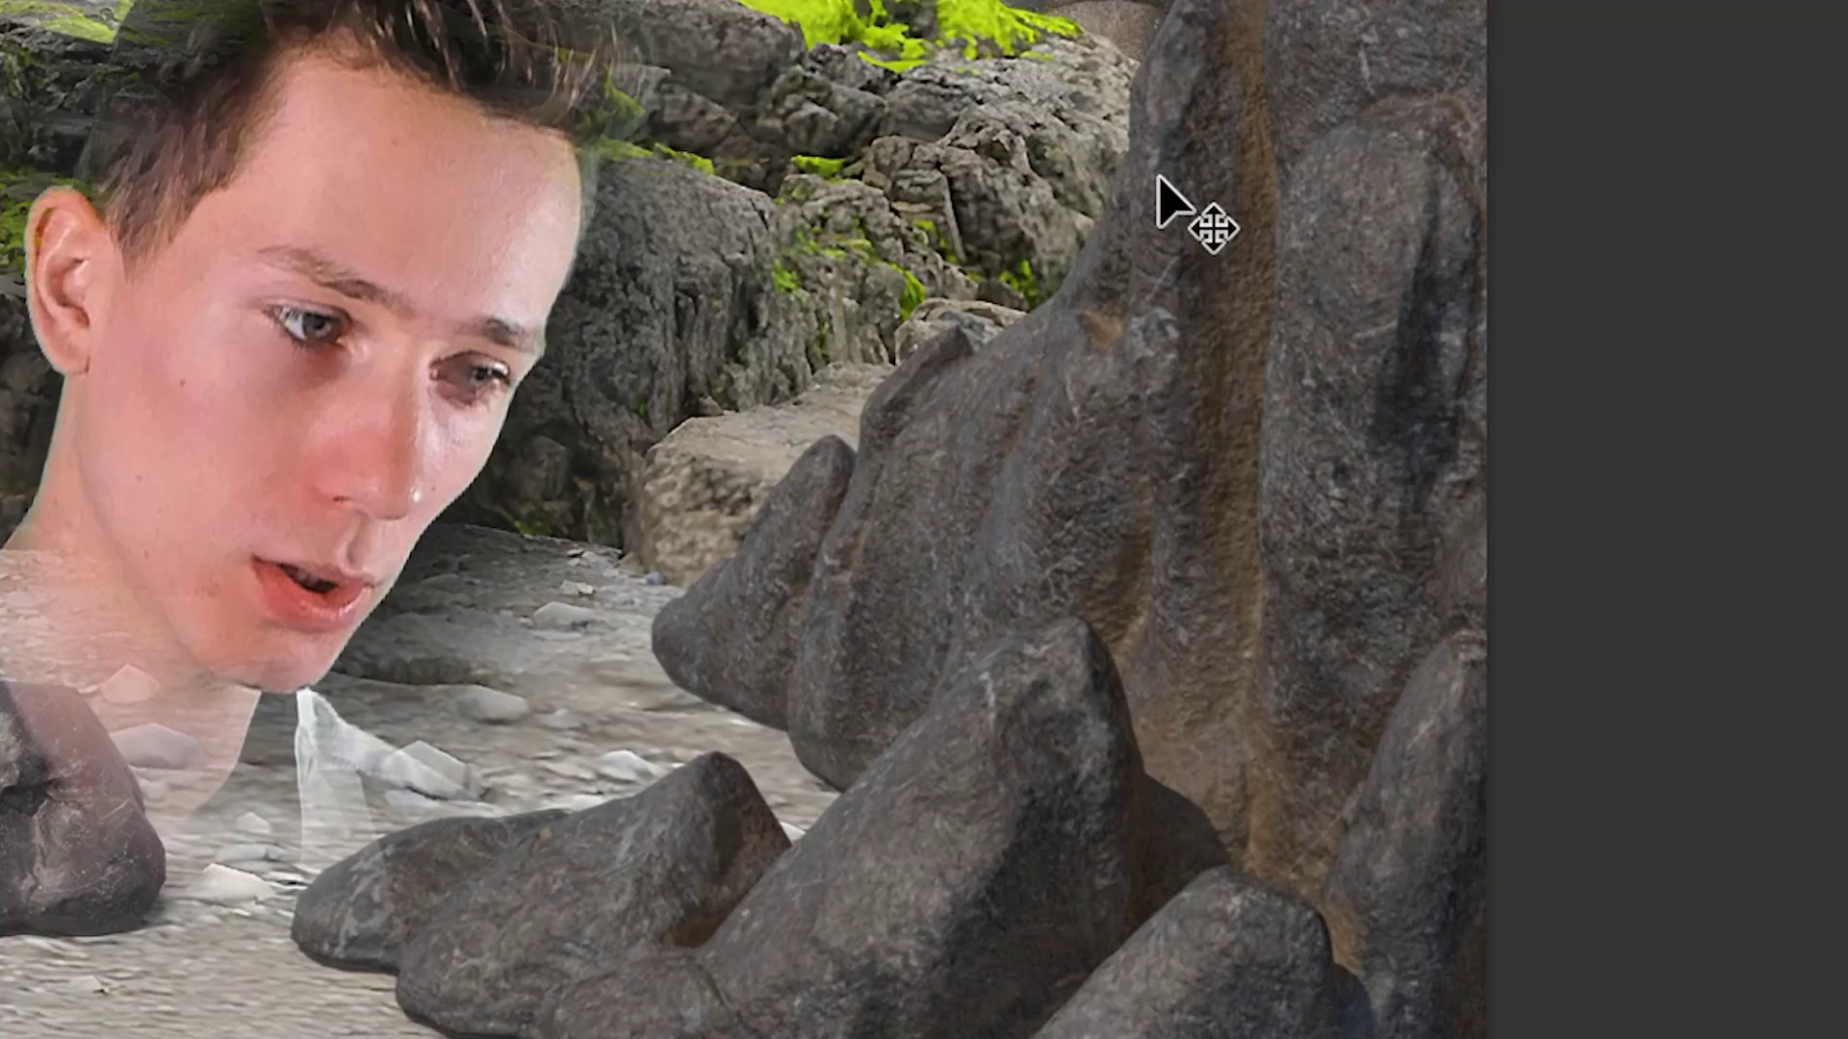
scroll(910, 493, "up", 1)
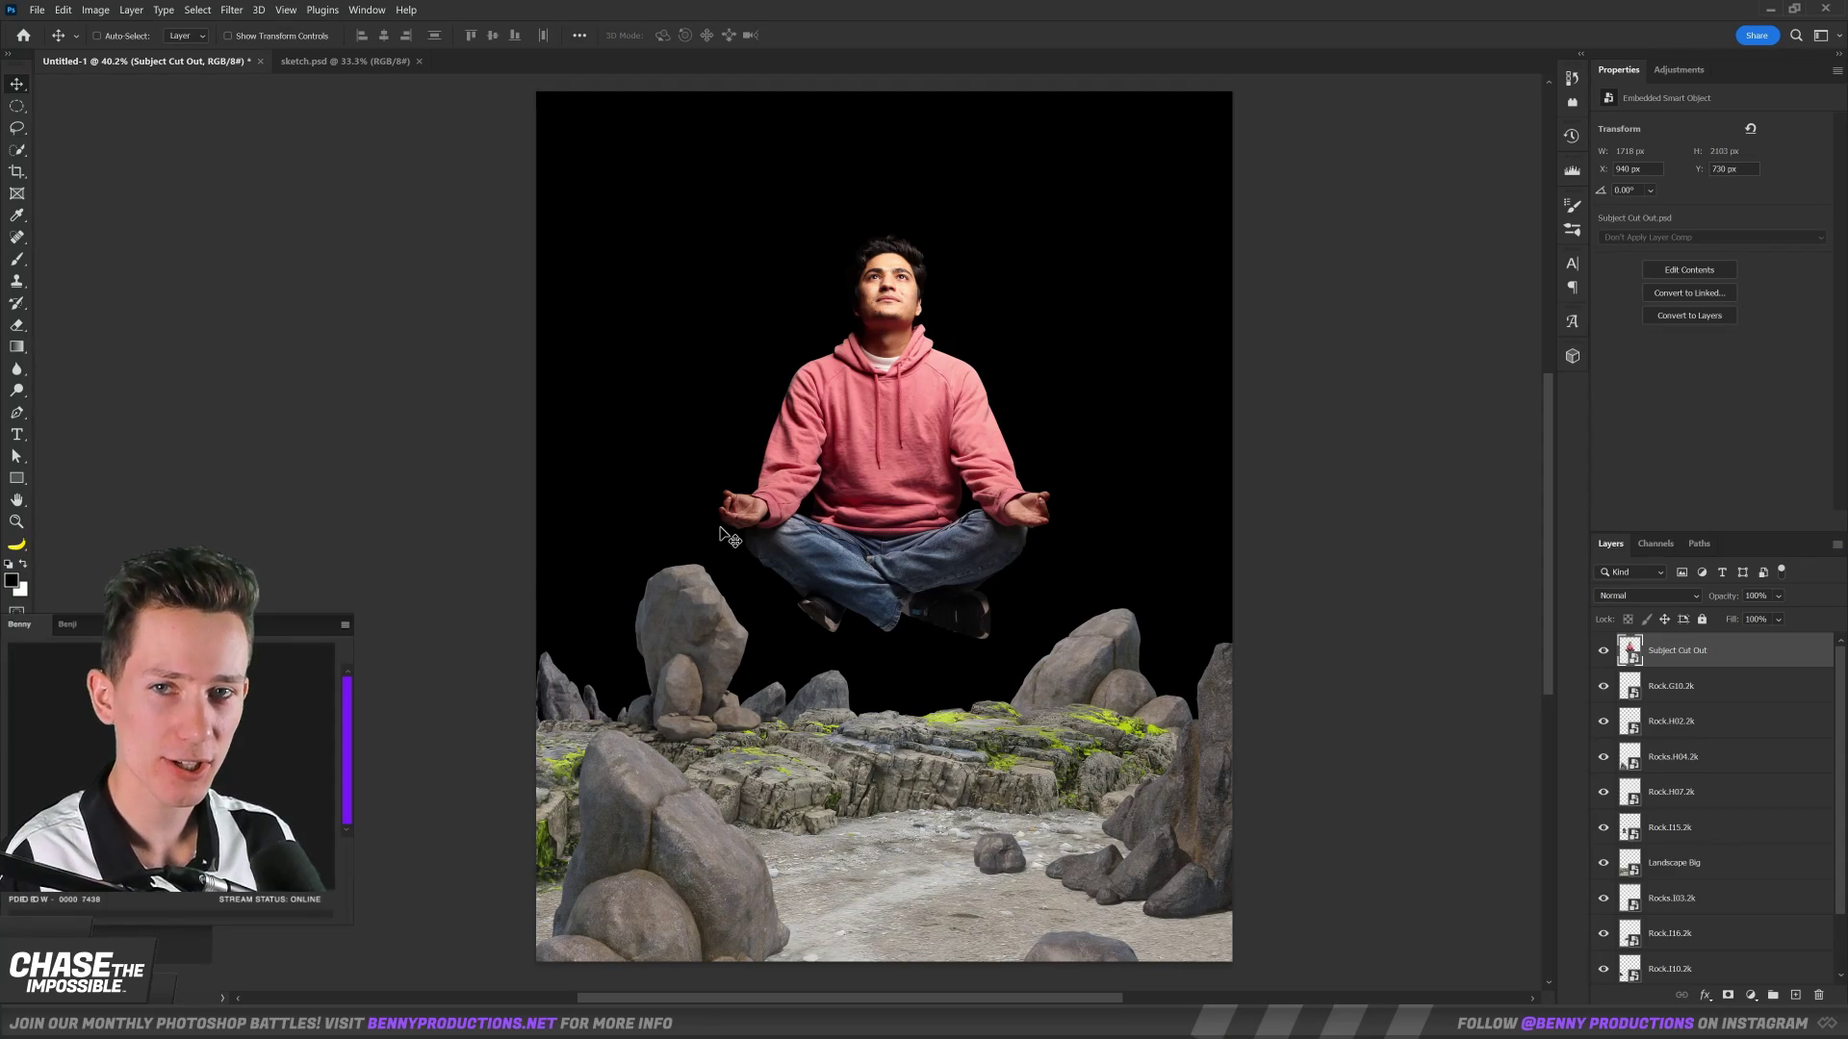
Examine the composite of the floating subject and surrounding rocks, comparing close-ups with the overall composition.
scroll(729, 538, "up", 1)
scroll(895, 577, "up", 3)
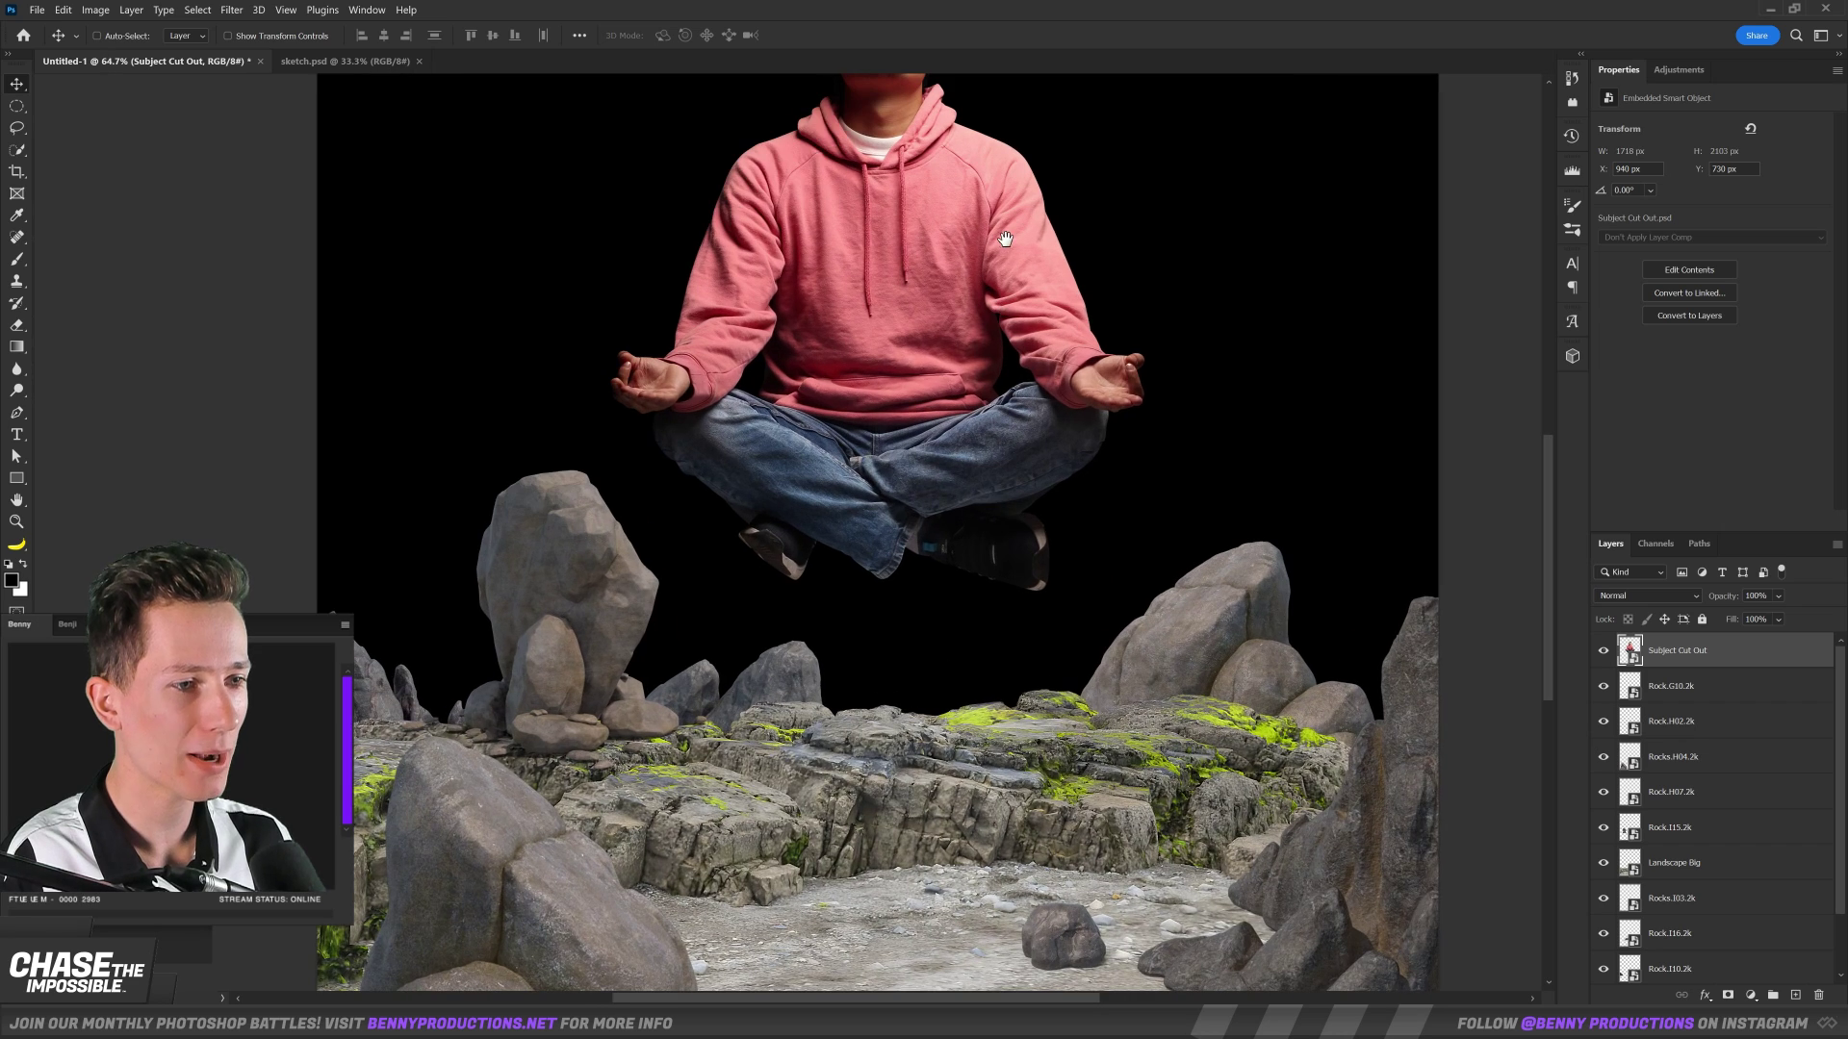
left_click_drag(1004, 239, 1044, 510)
scroll(1049, 395, "up", 1)
scroll(972, 652, "up", 3)
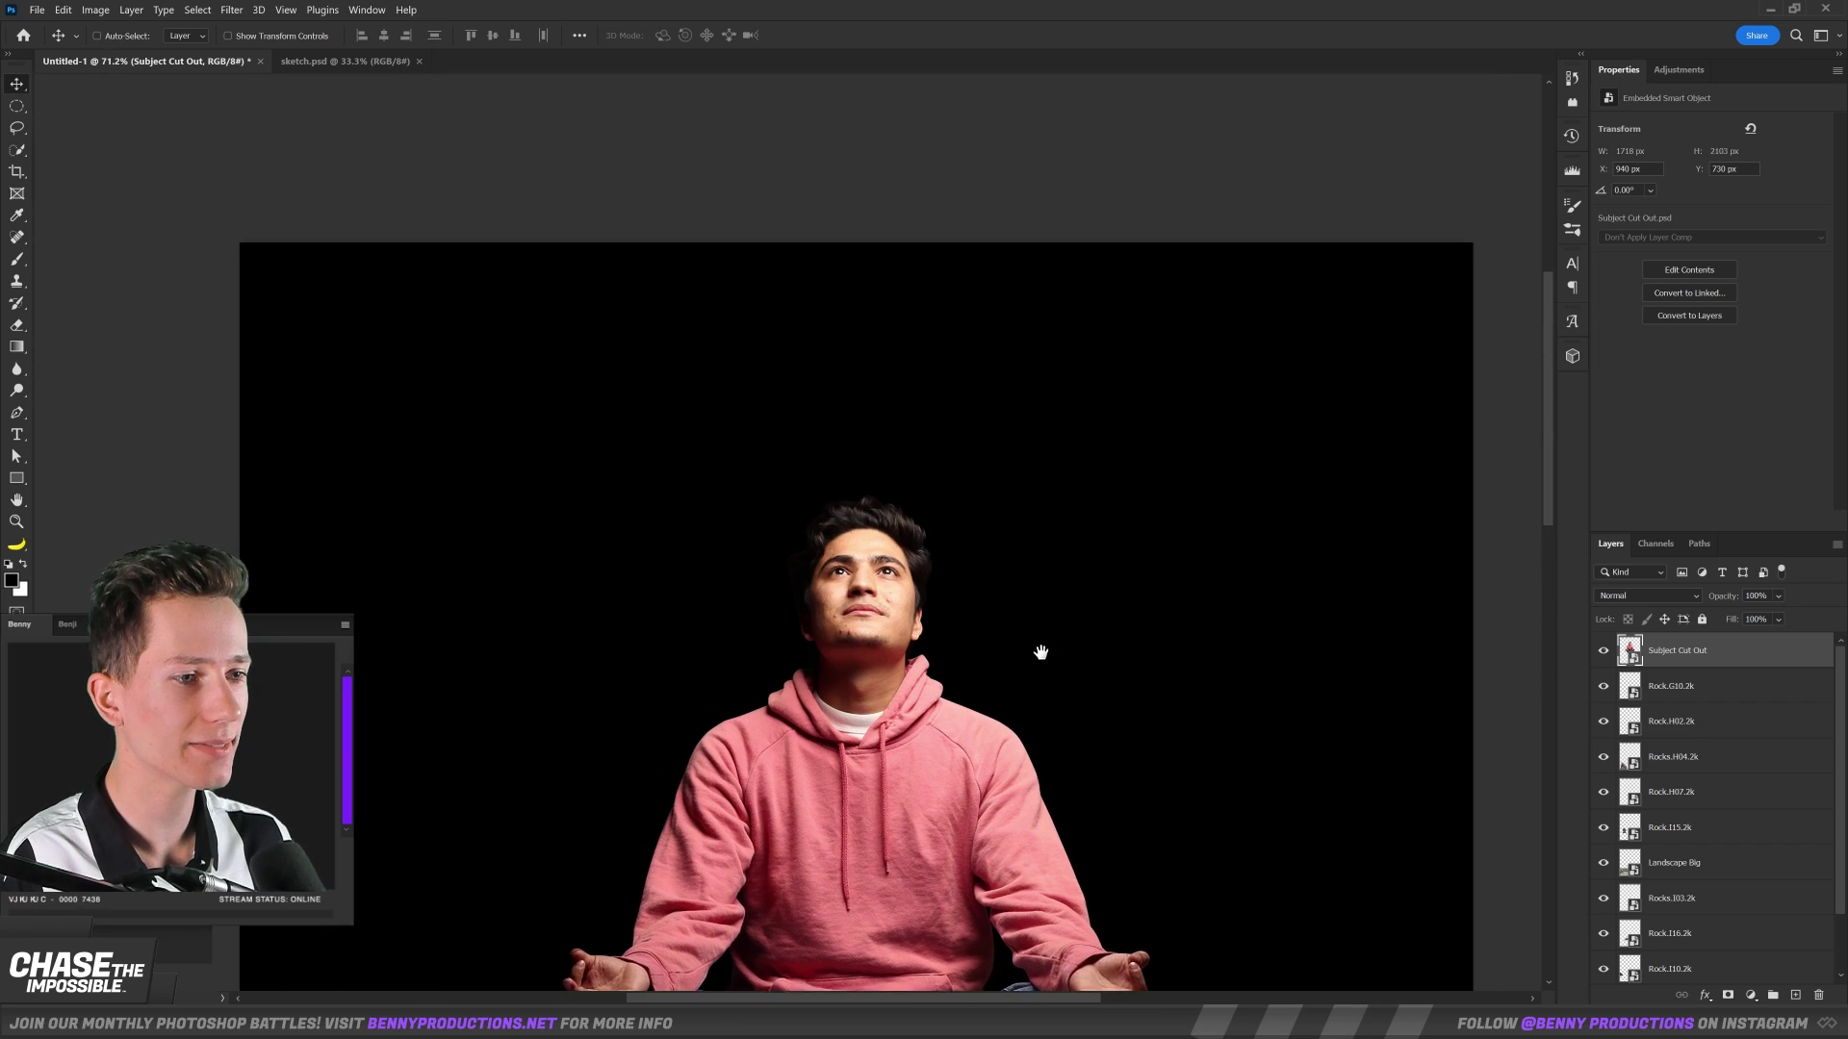
scroll(951, 466, "down", 3)
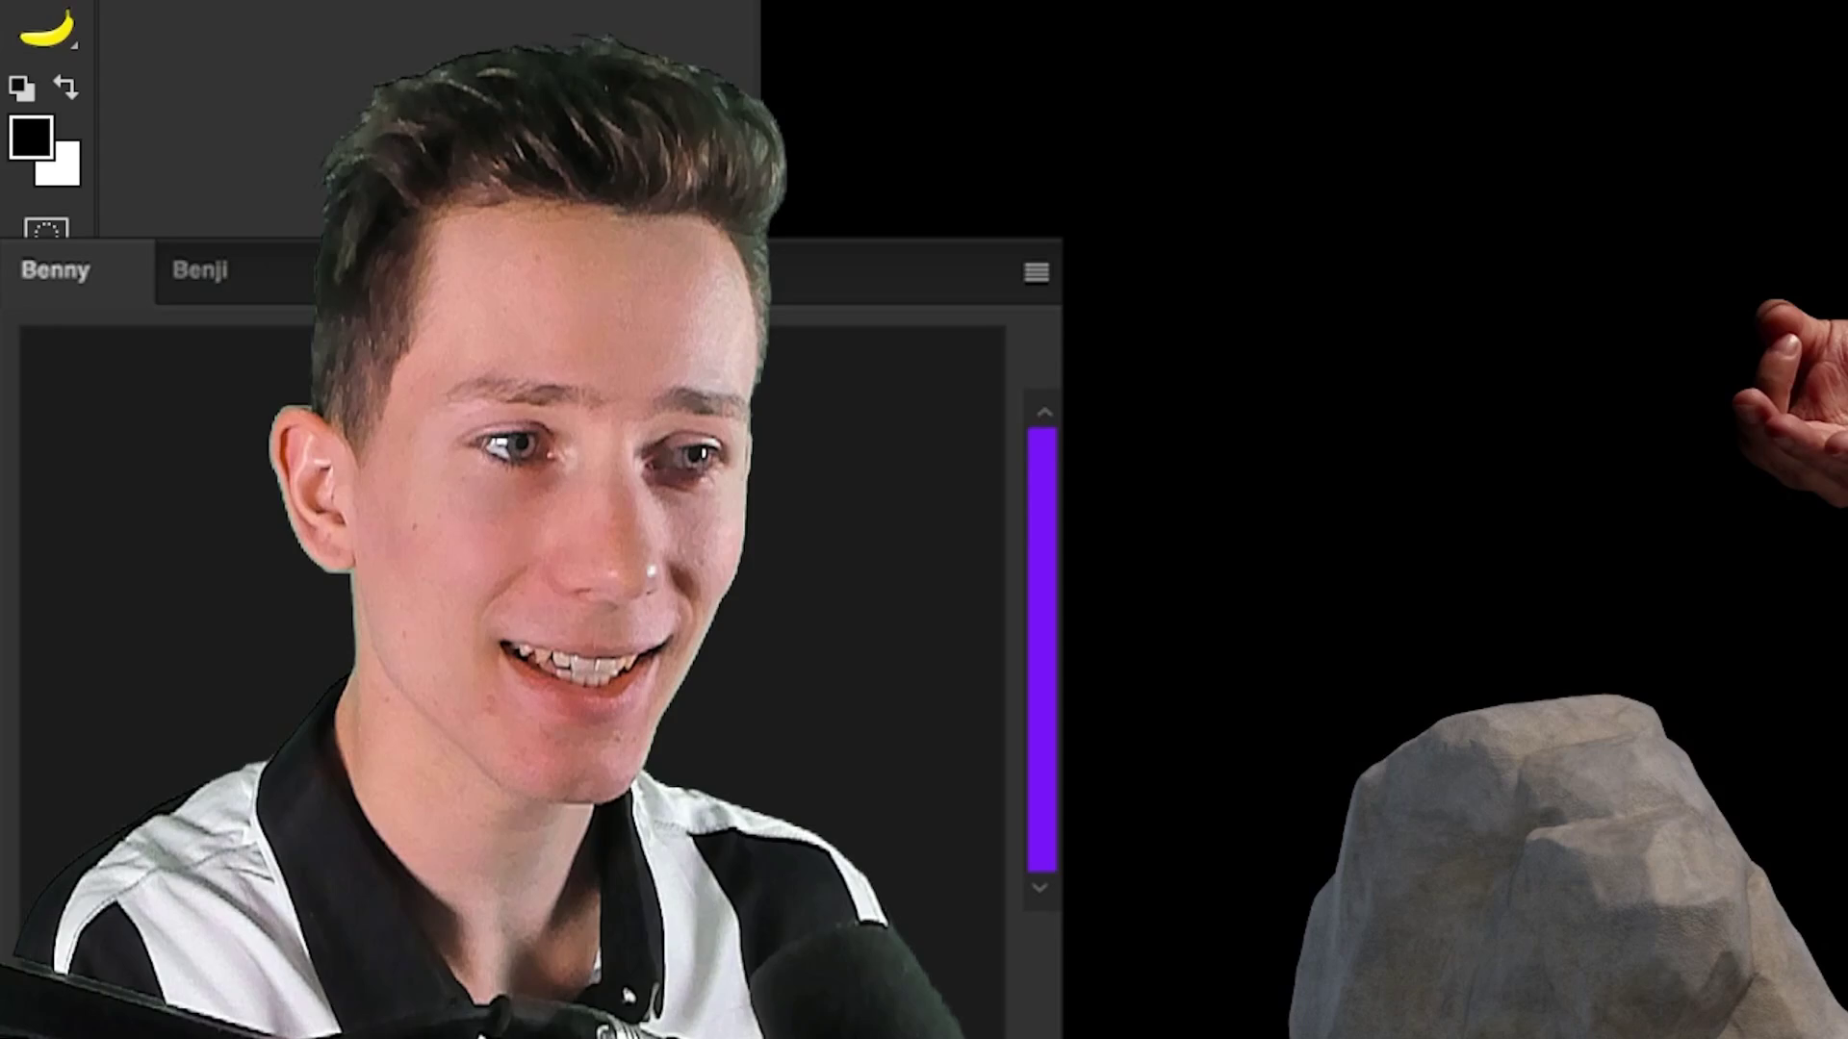
scroll(891, 464, "down", 1)
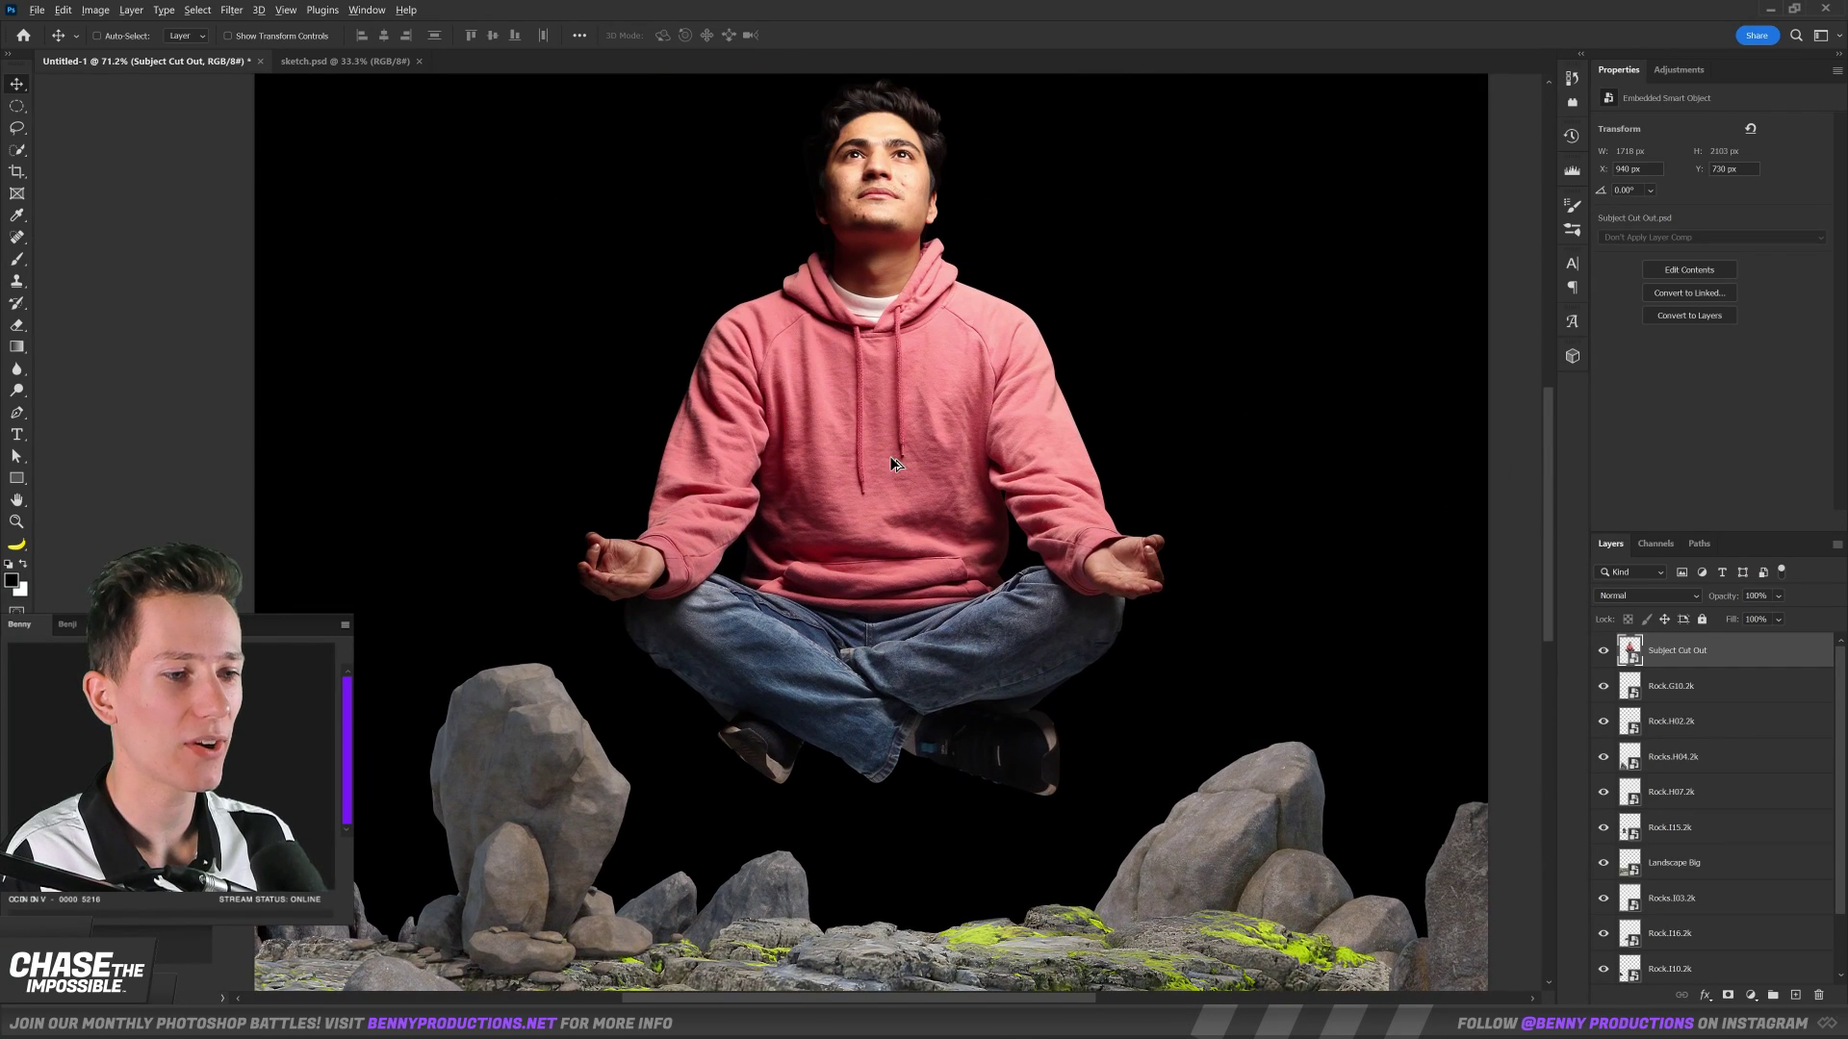
scroll(891, 464, "down", 3)
scroll(883, 464, "down", 1)
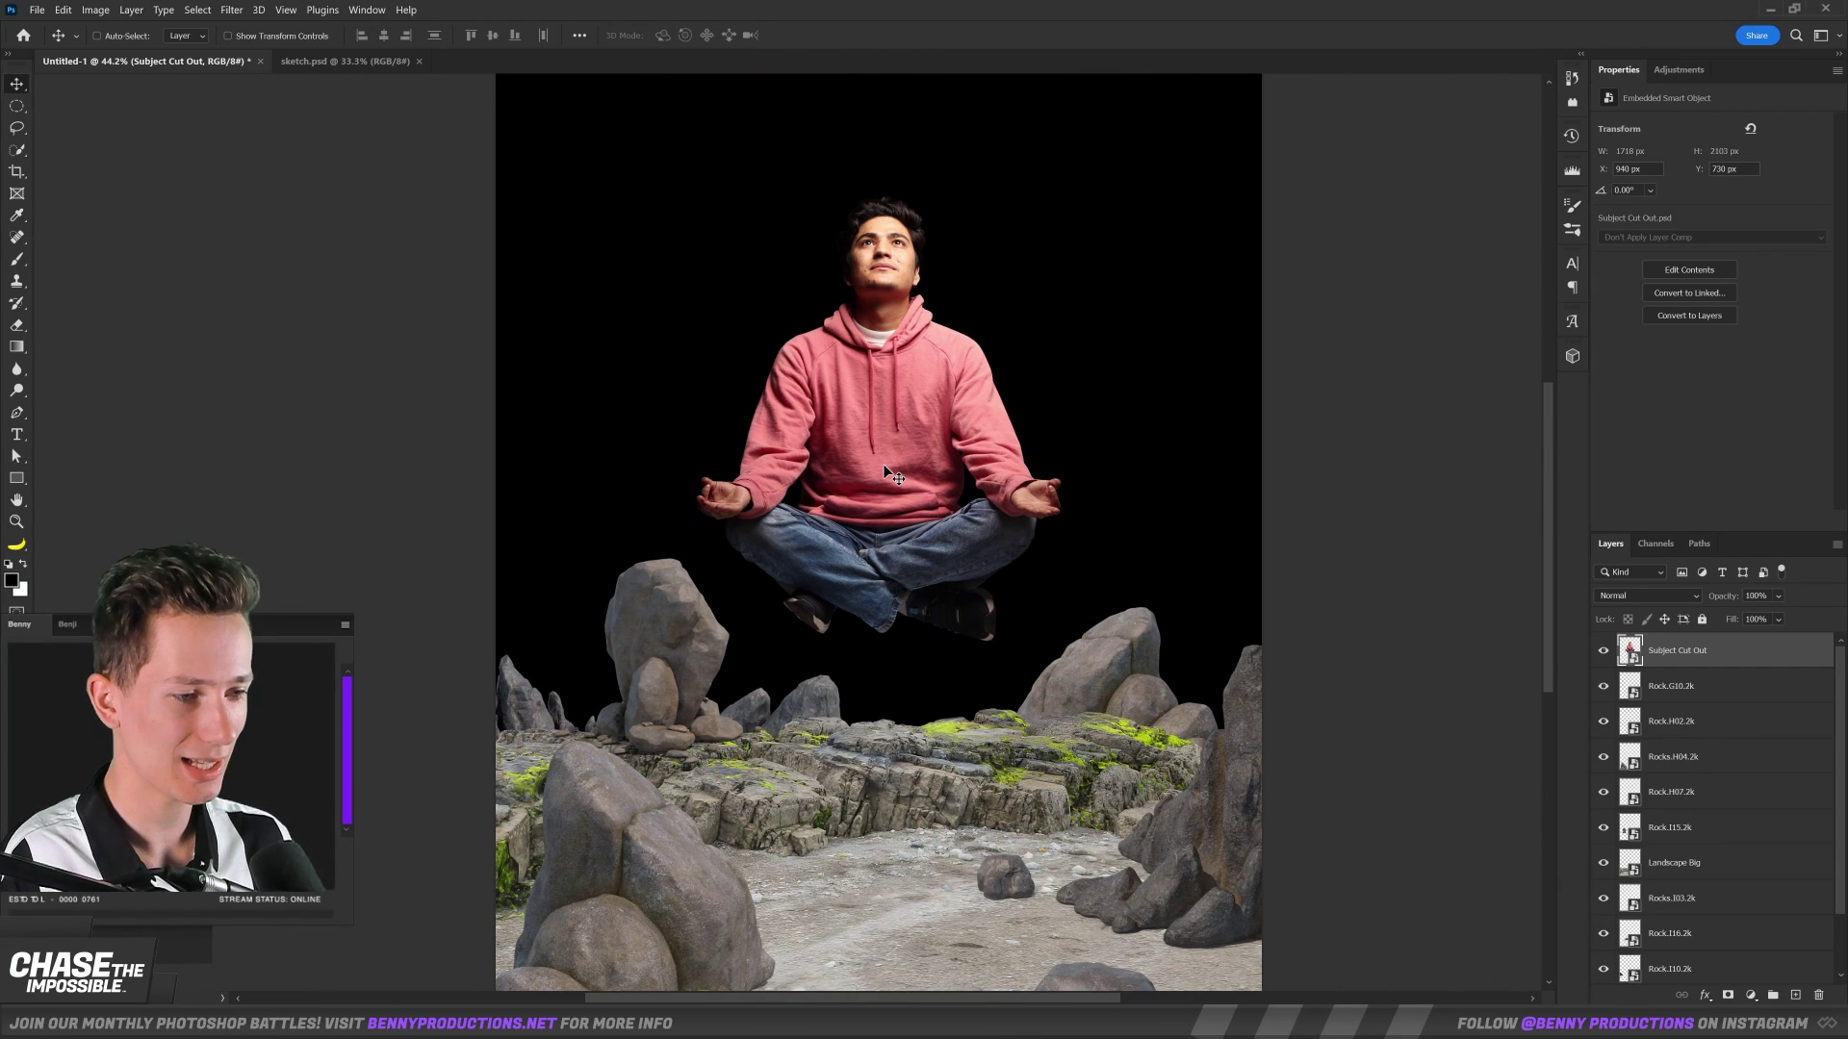
scroll(884, 464, "up", 2)
scroll(1668, 775, "down", 2)
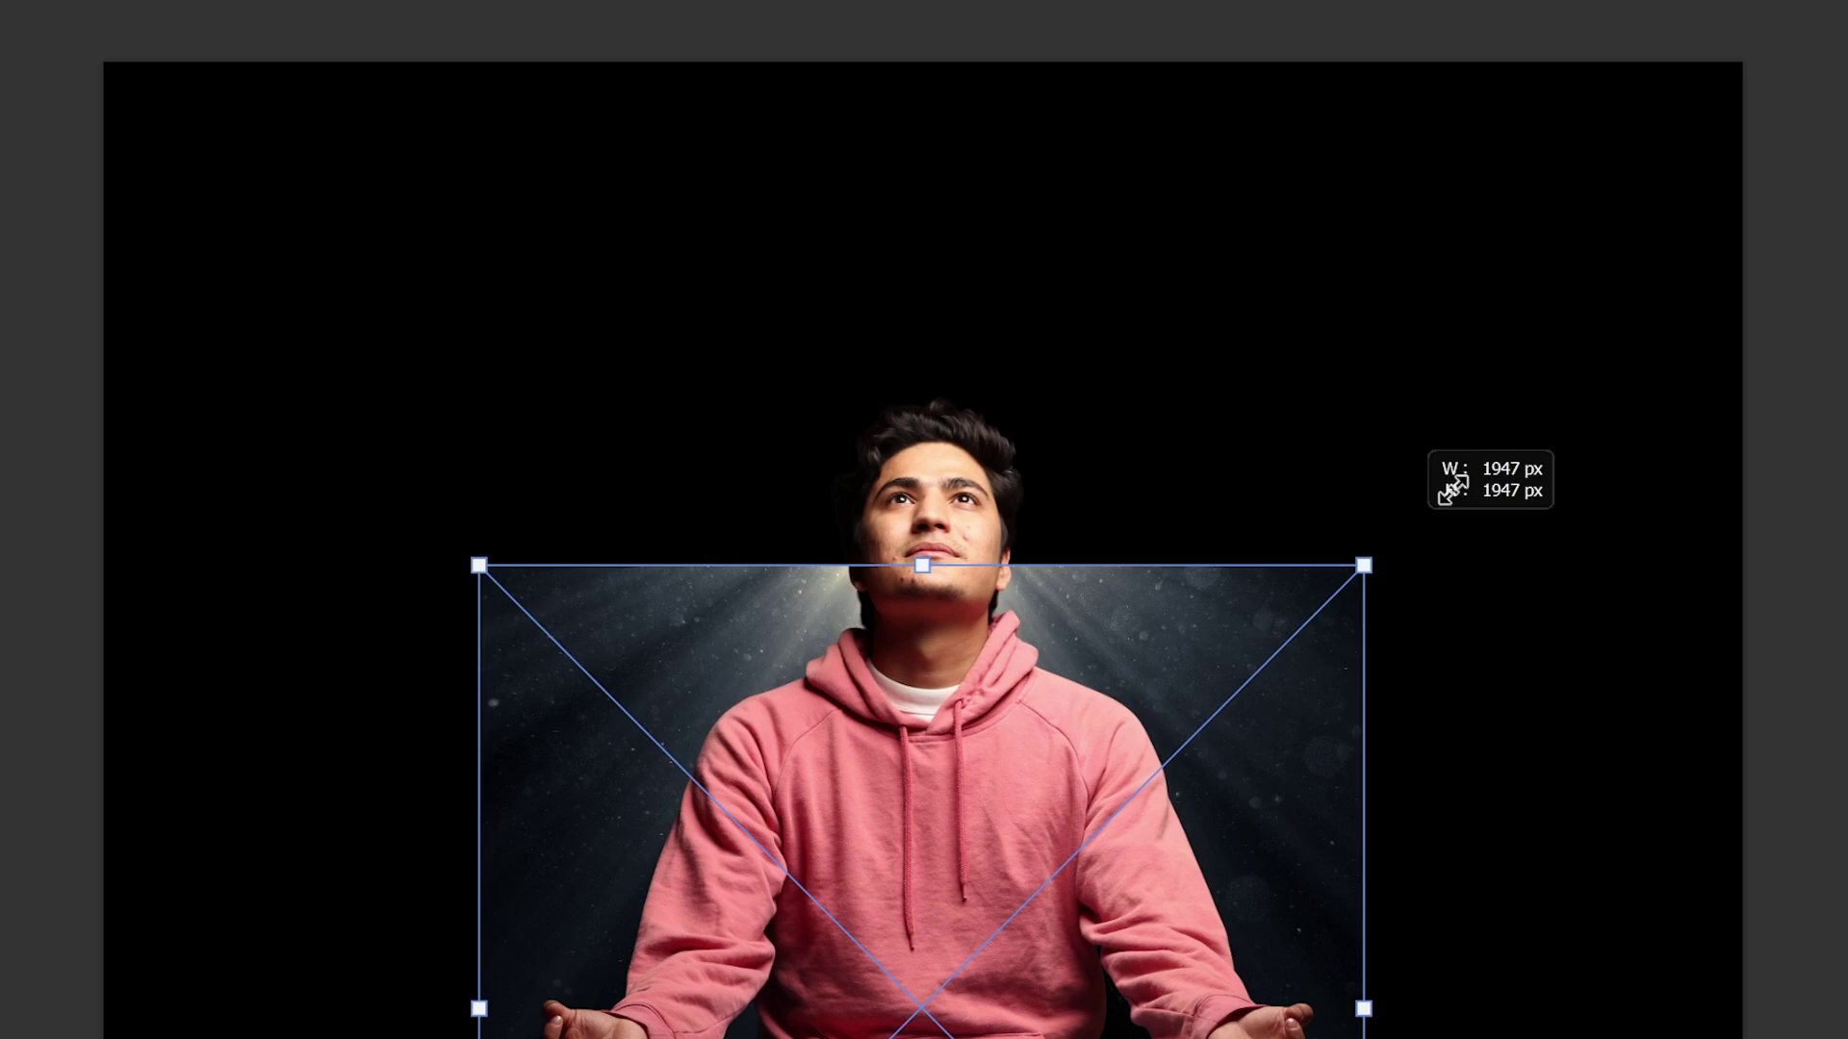
Enlarge the OpticsPlus_Combo_01 light-ray overlay to about 4218 px square behind the subject and open its blend mode options.
left_click_drag(1084, 342, 1328, 99)
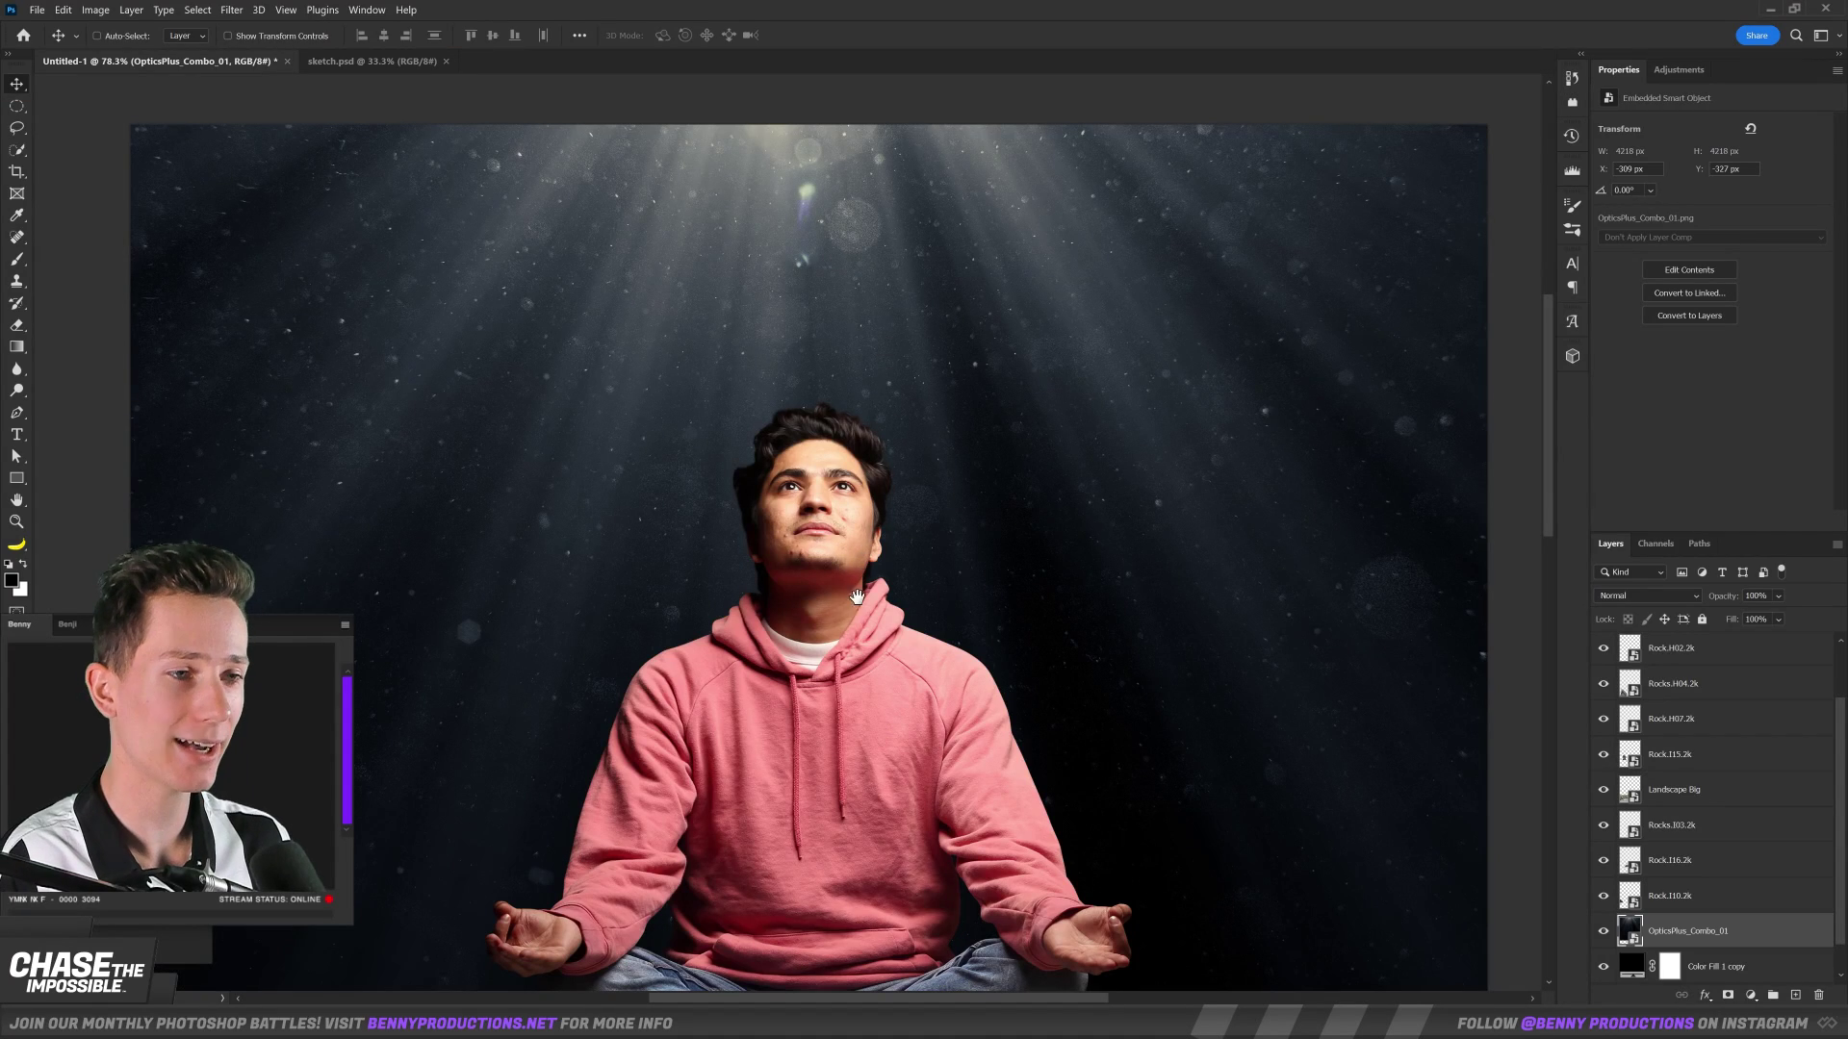
key("ctrl+0")
left_click(1645, 596)
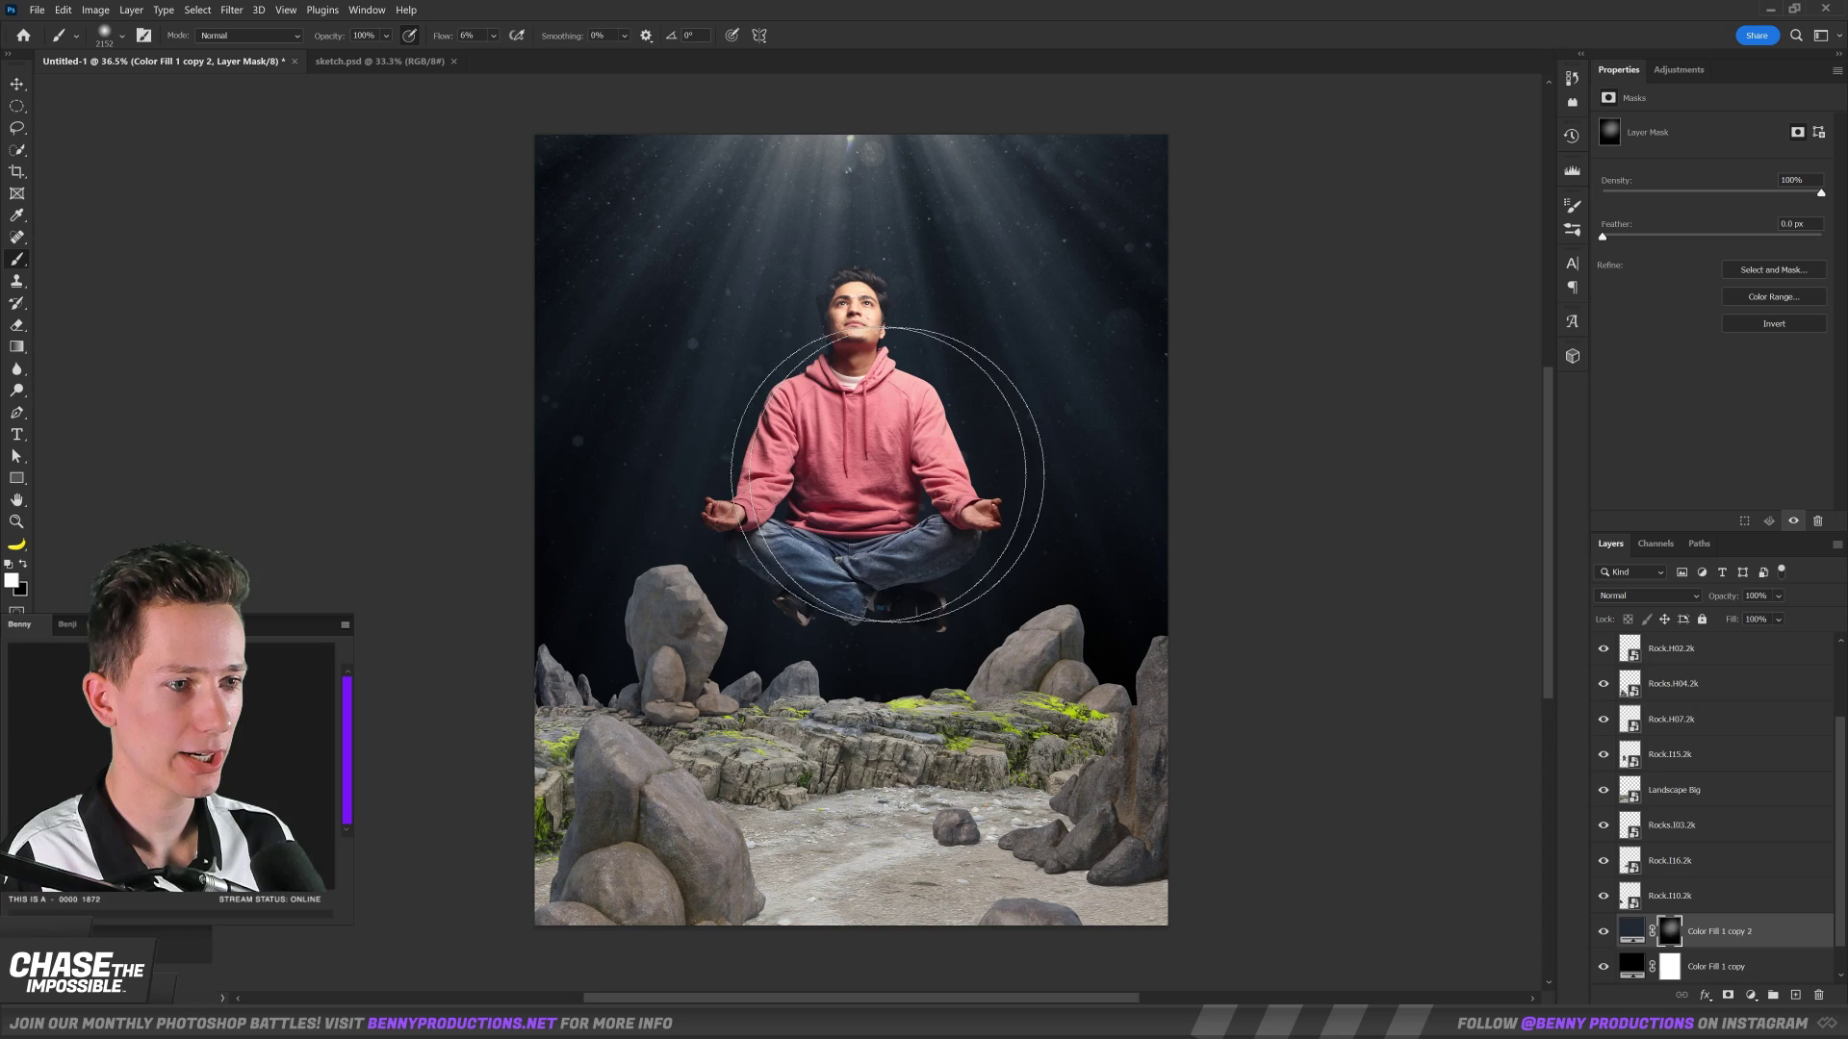
Paint the Color Fill 1 copy 2 mask with a large soft white brush at 6% flow for a glow behind the subject.
left_click_drag(847, 434, 890, 436)
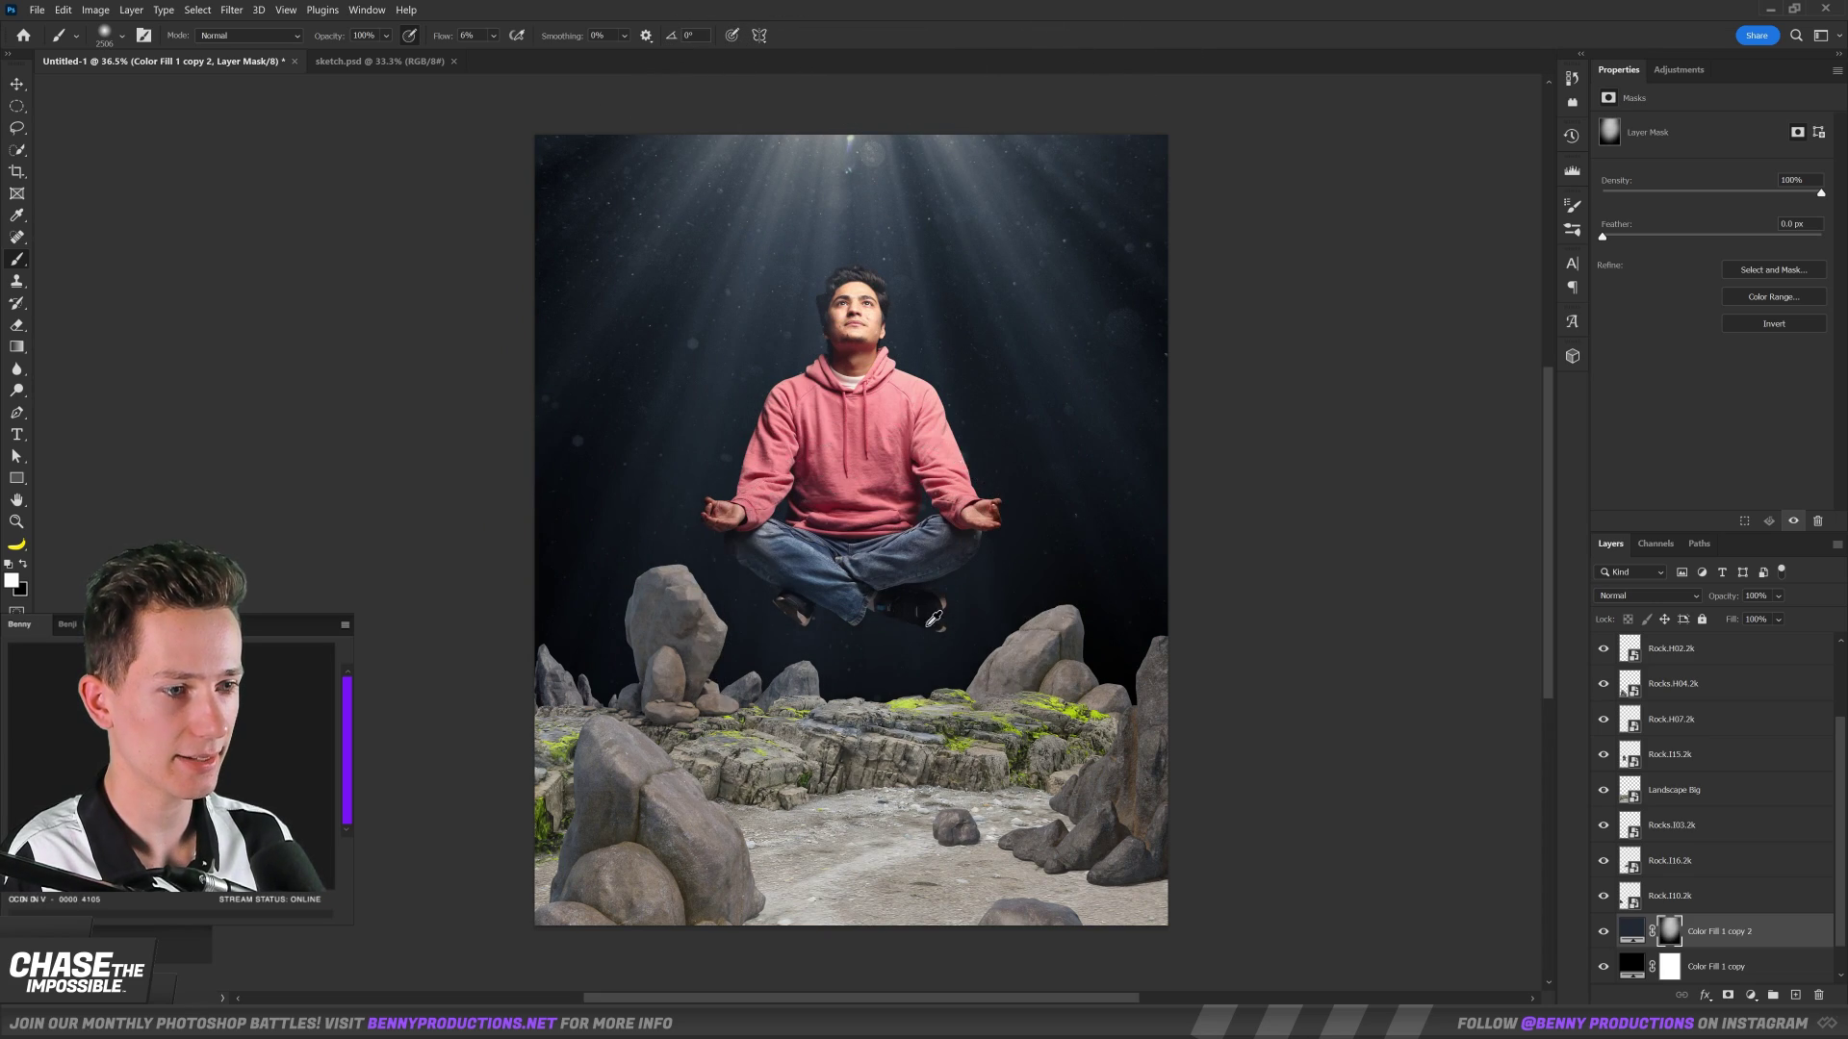
key("x")
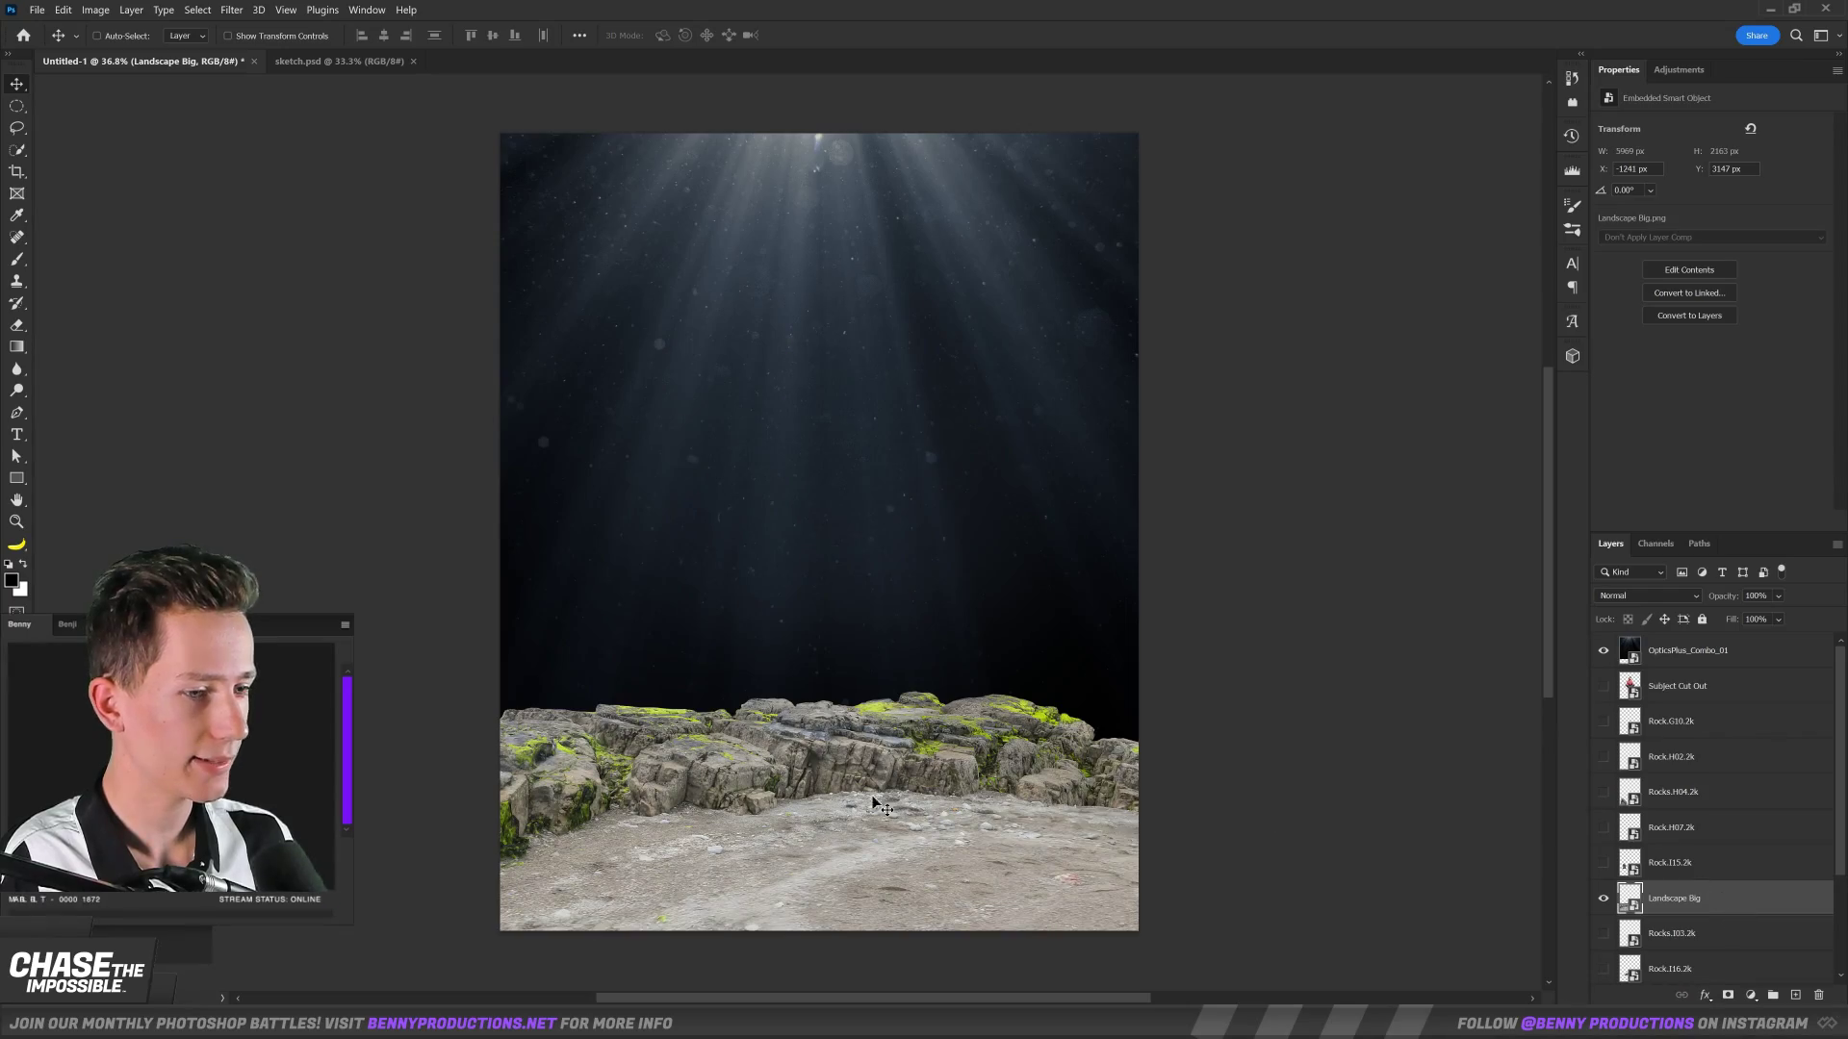
Darken the landscape with clipped Levels (midtones 0.84, output white 122) and tint it with Color Balance midtones of Cyan-Red -15 and Yellow-Blue +25.
scroll(876, 804, "up", 5)
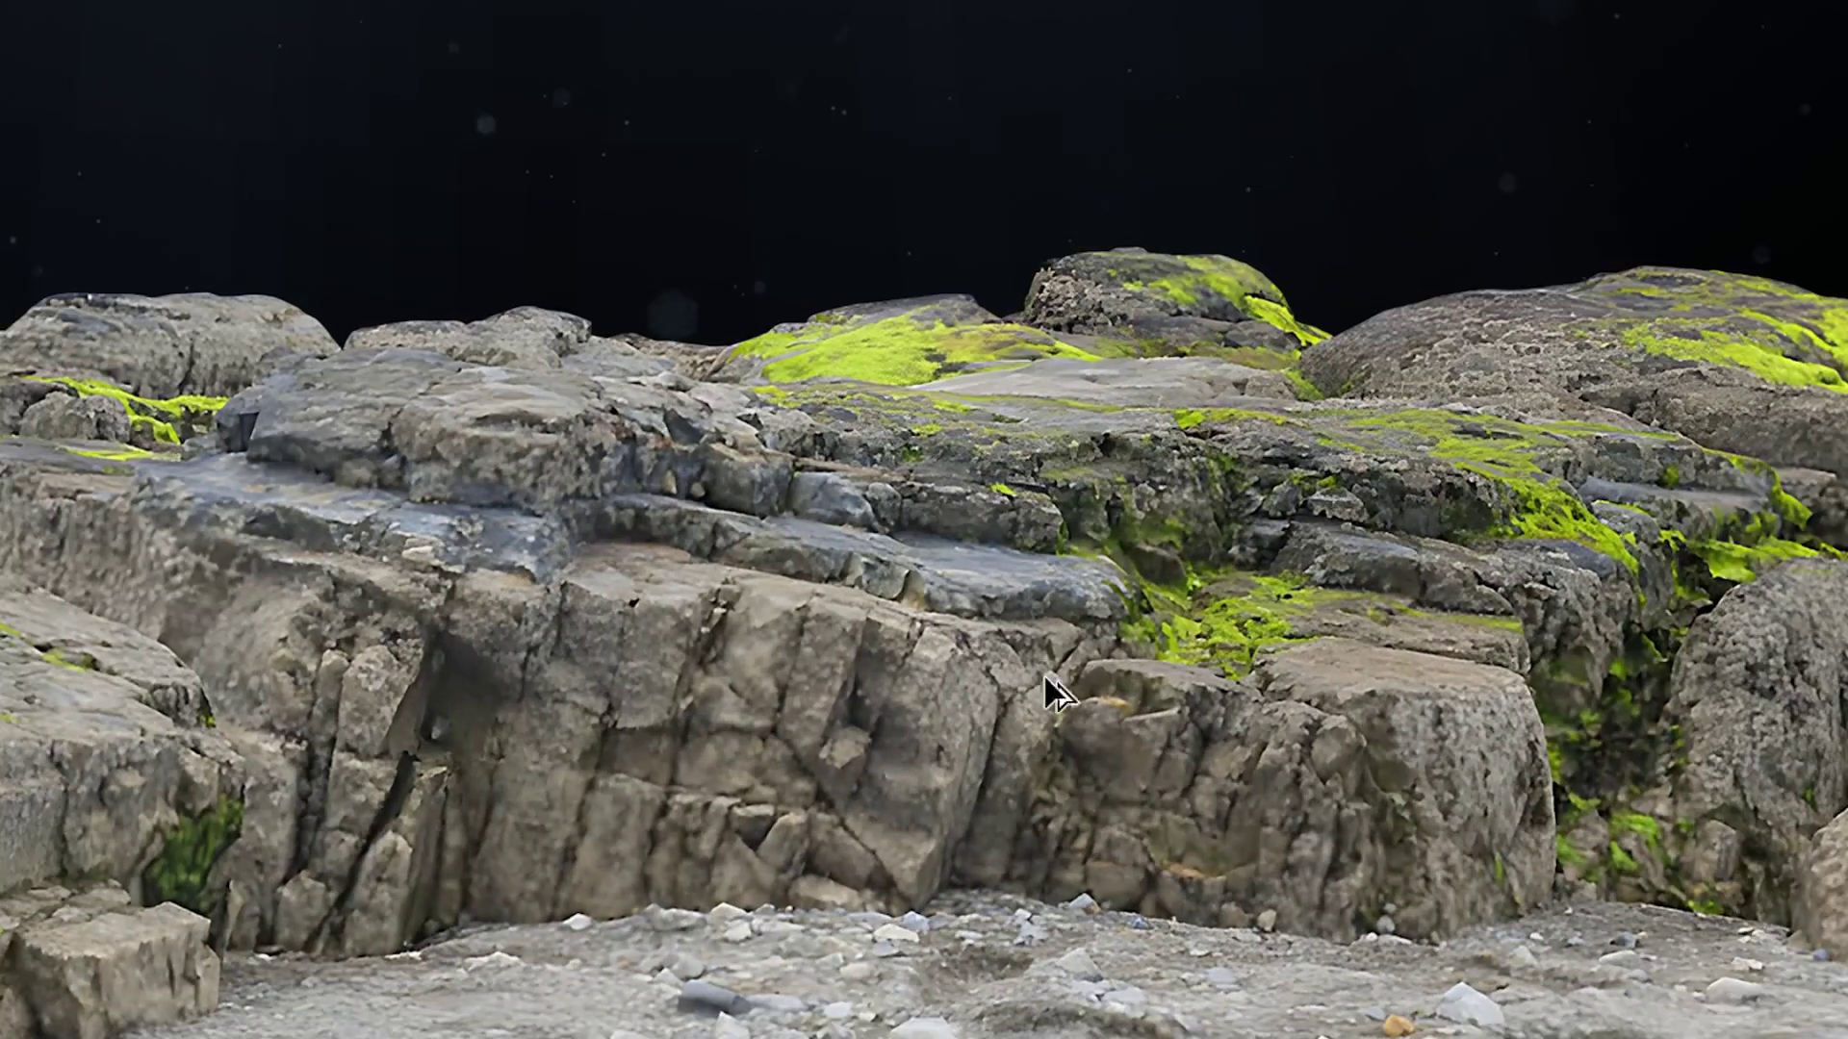
left_click_drag(1113, 915, 1134, 783)
left_click_drag(1732, 249, 1713, 218)
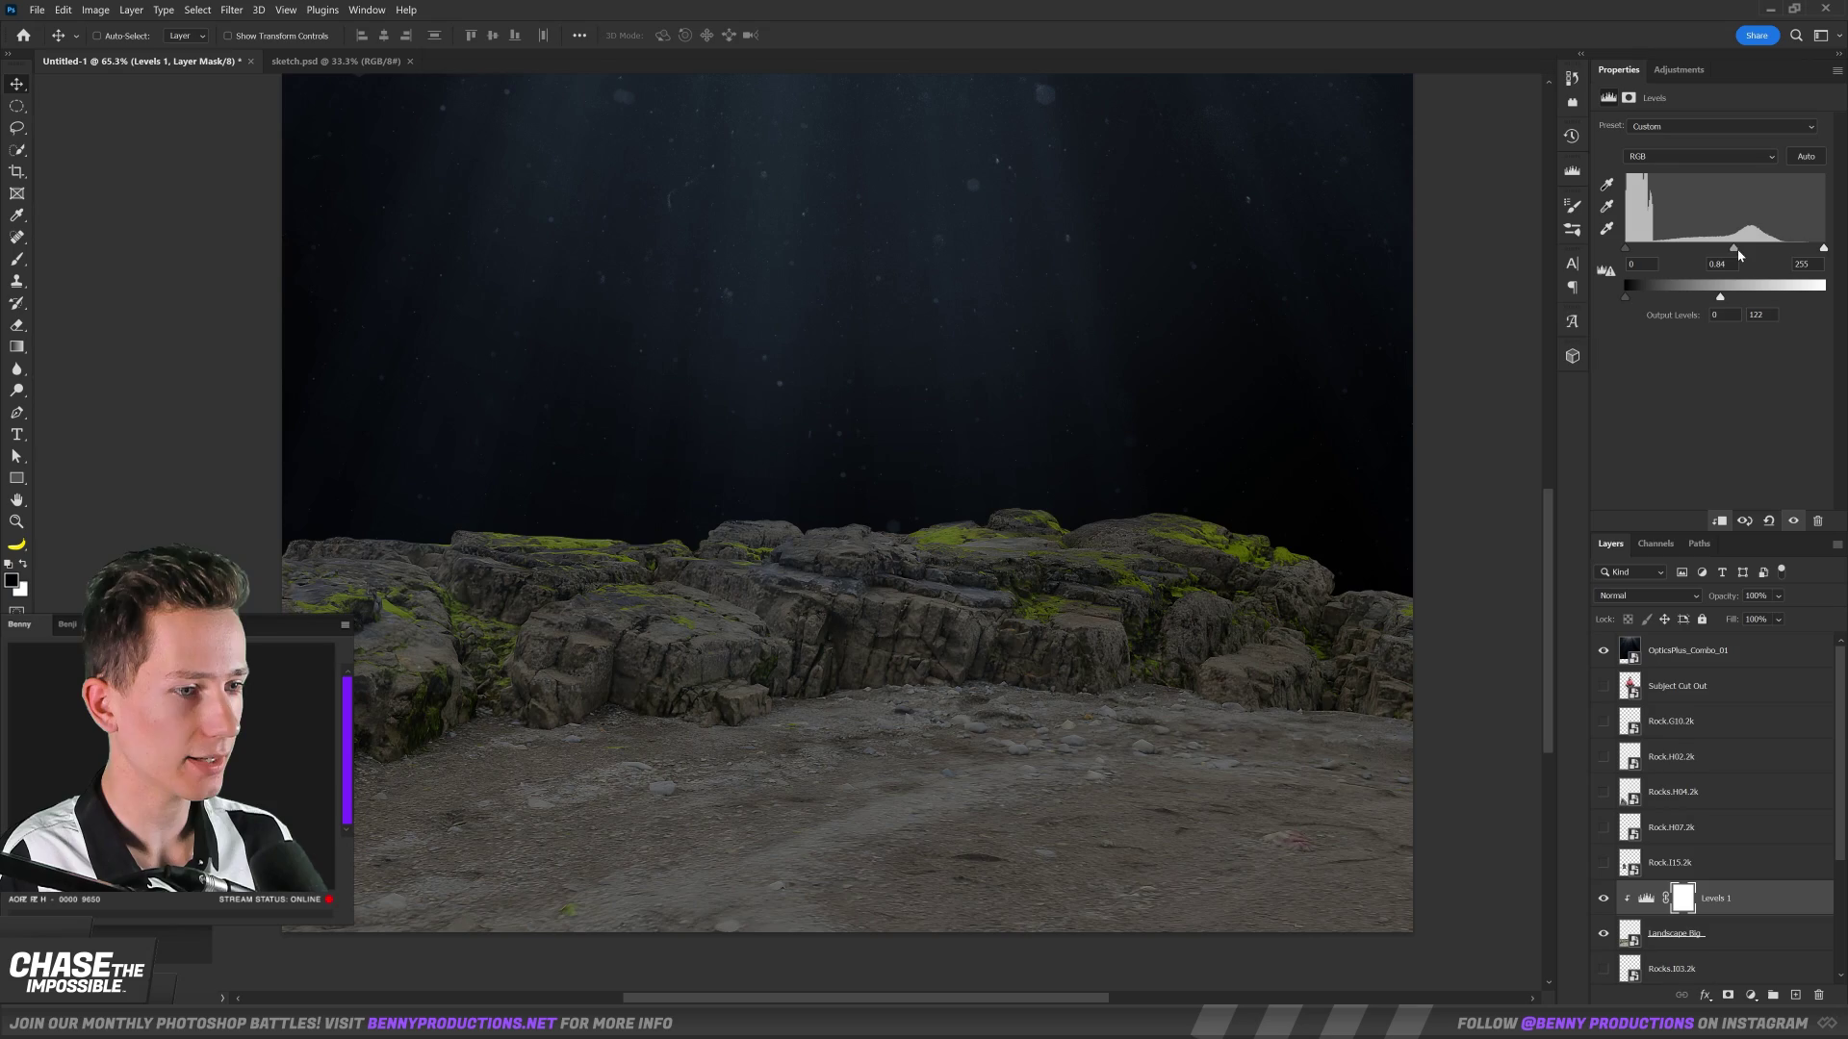
key("ctrl+b")
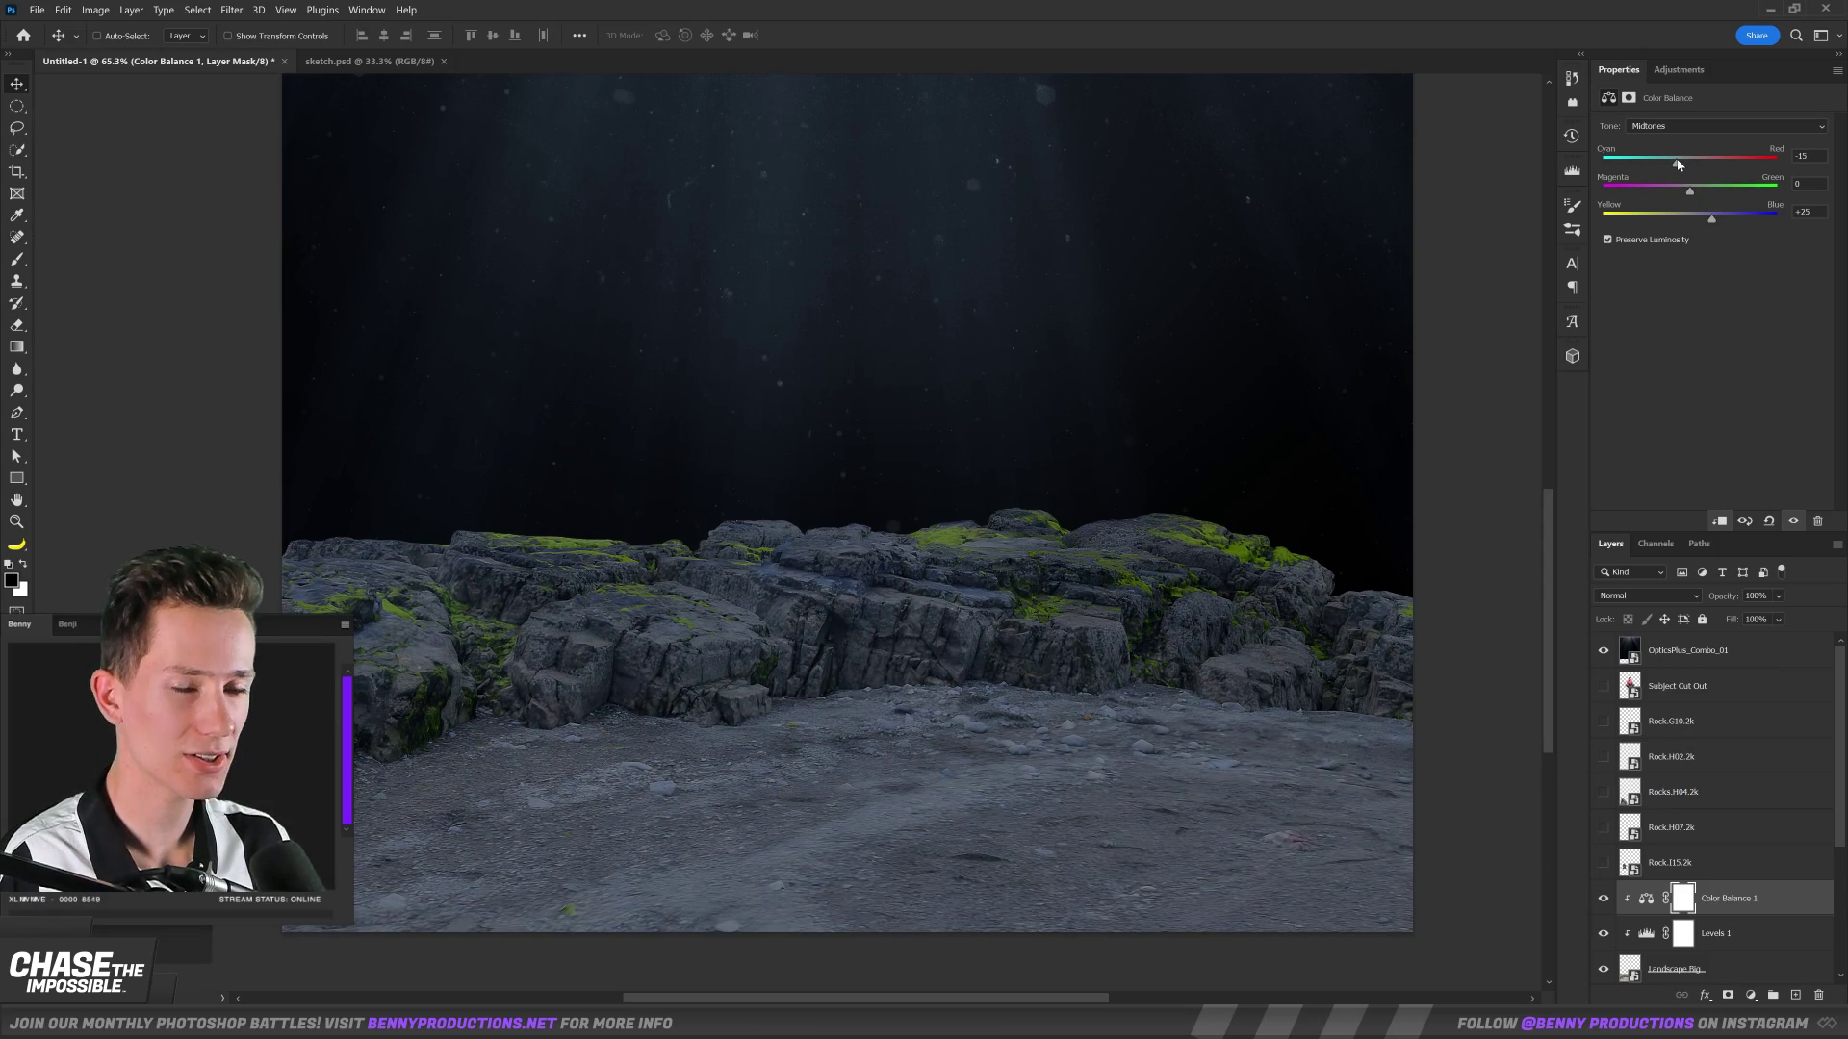
Add a second clipped Levels adjustment with midtones 0.62 and output white 120, invert its mask and prepare a brush for it.
key("ctrl+l")
mouse_move(1723, 248)
left_mouse_down()
mouse_move(1757, 252)
mouse_move(1719, 296)
mouse_move(1760, 248)
left_mouse_up()
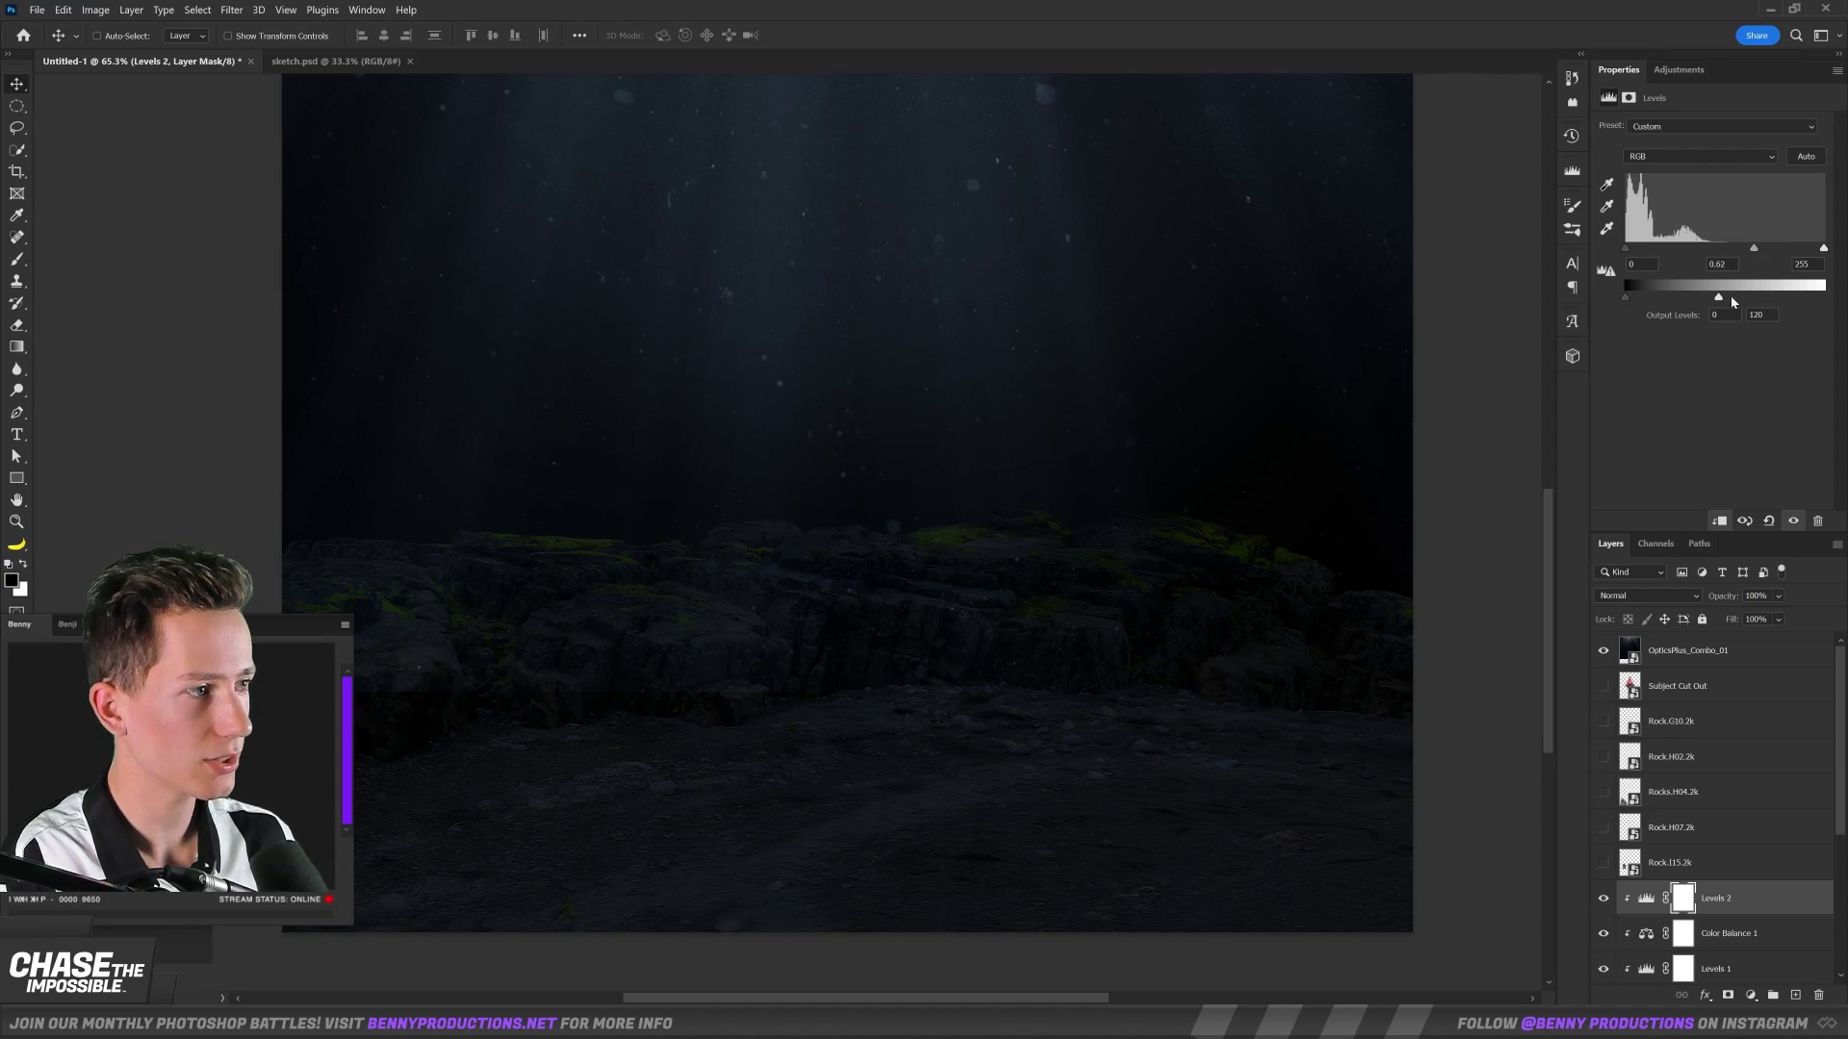
key("ctrl+i")
key("b")
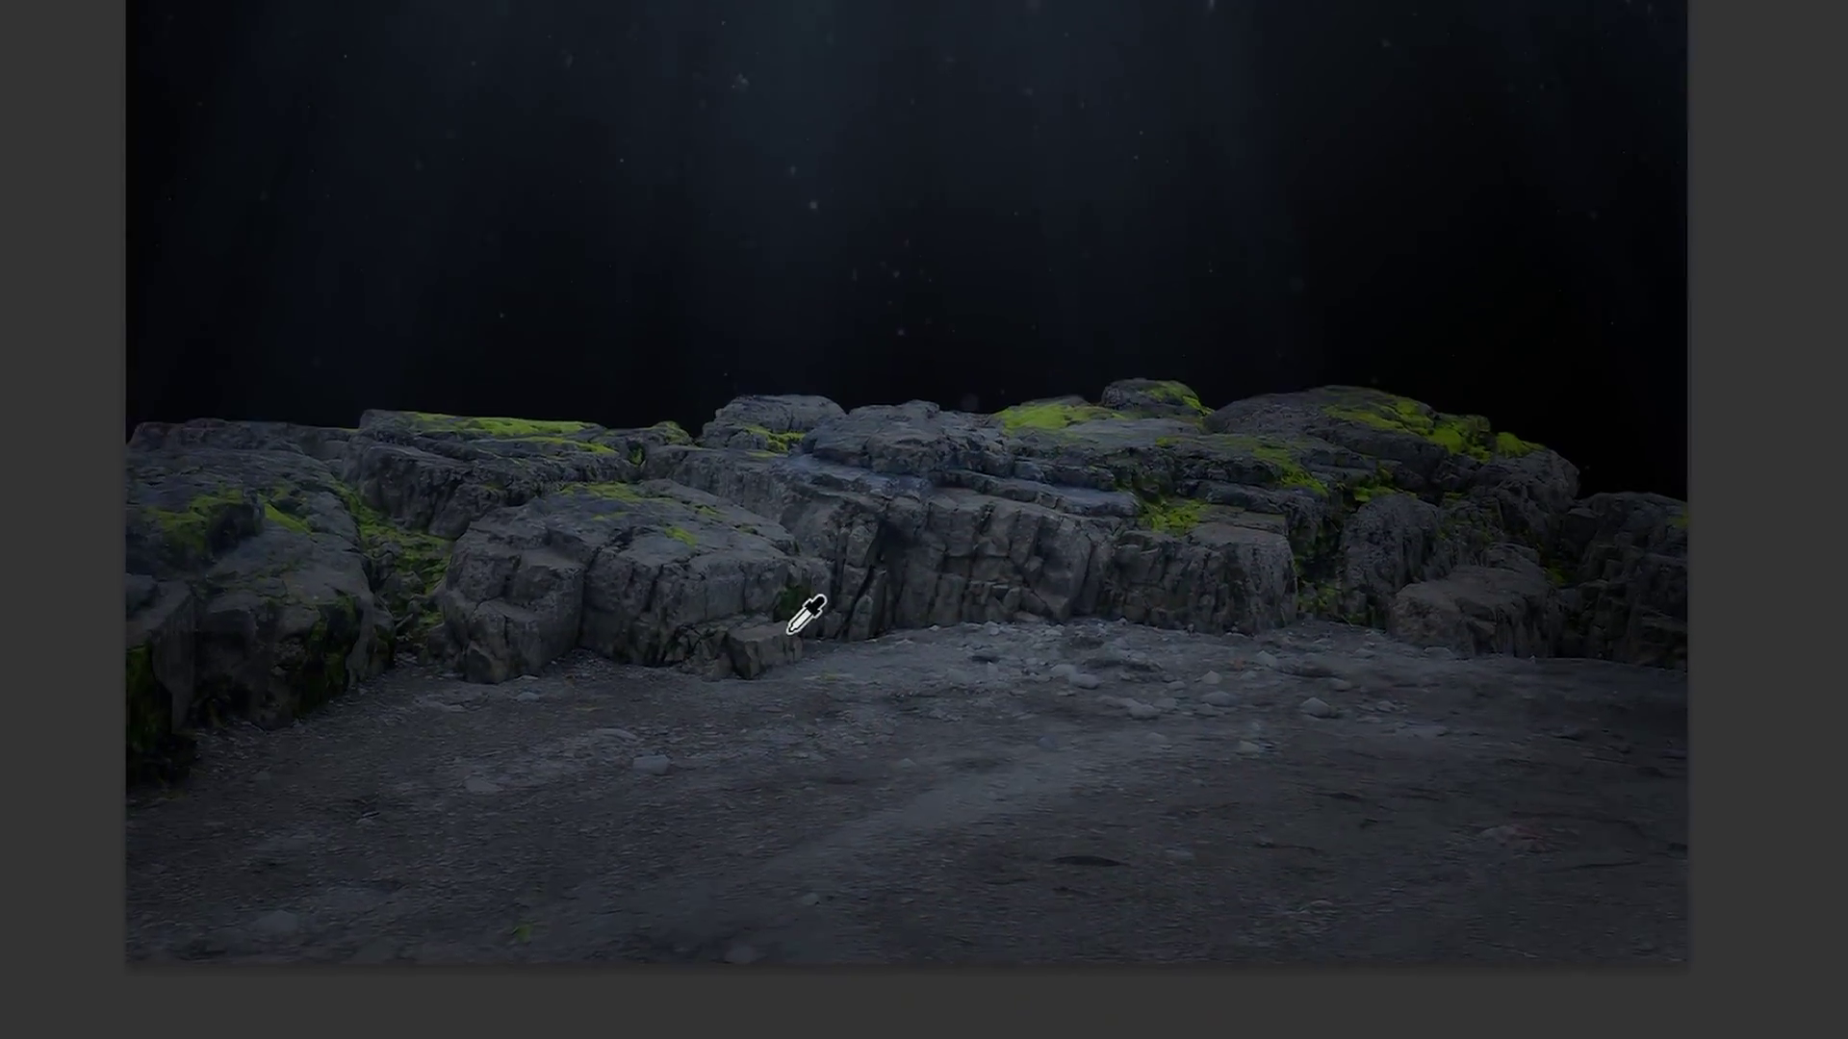
right_click(790, 632, "alt")
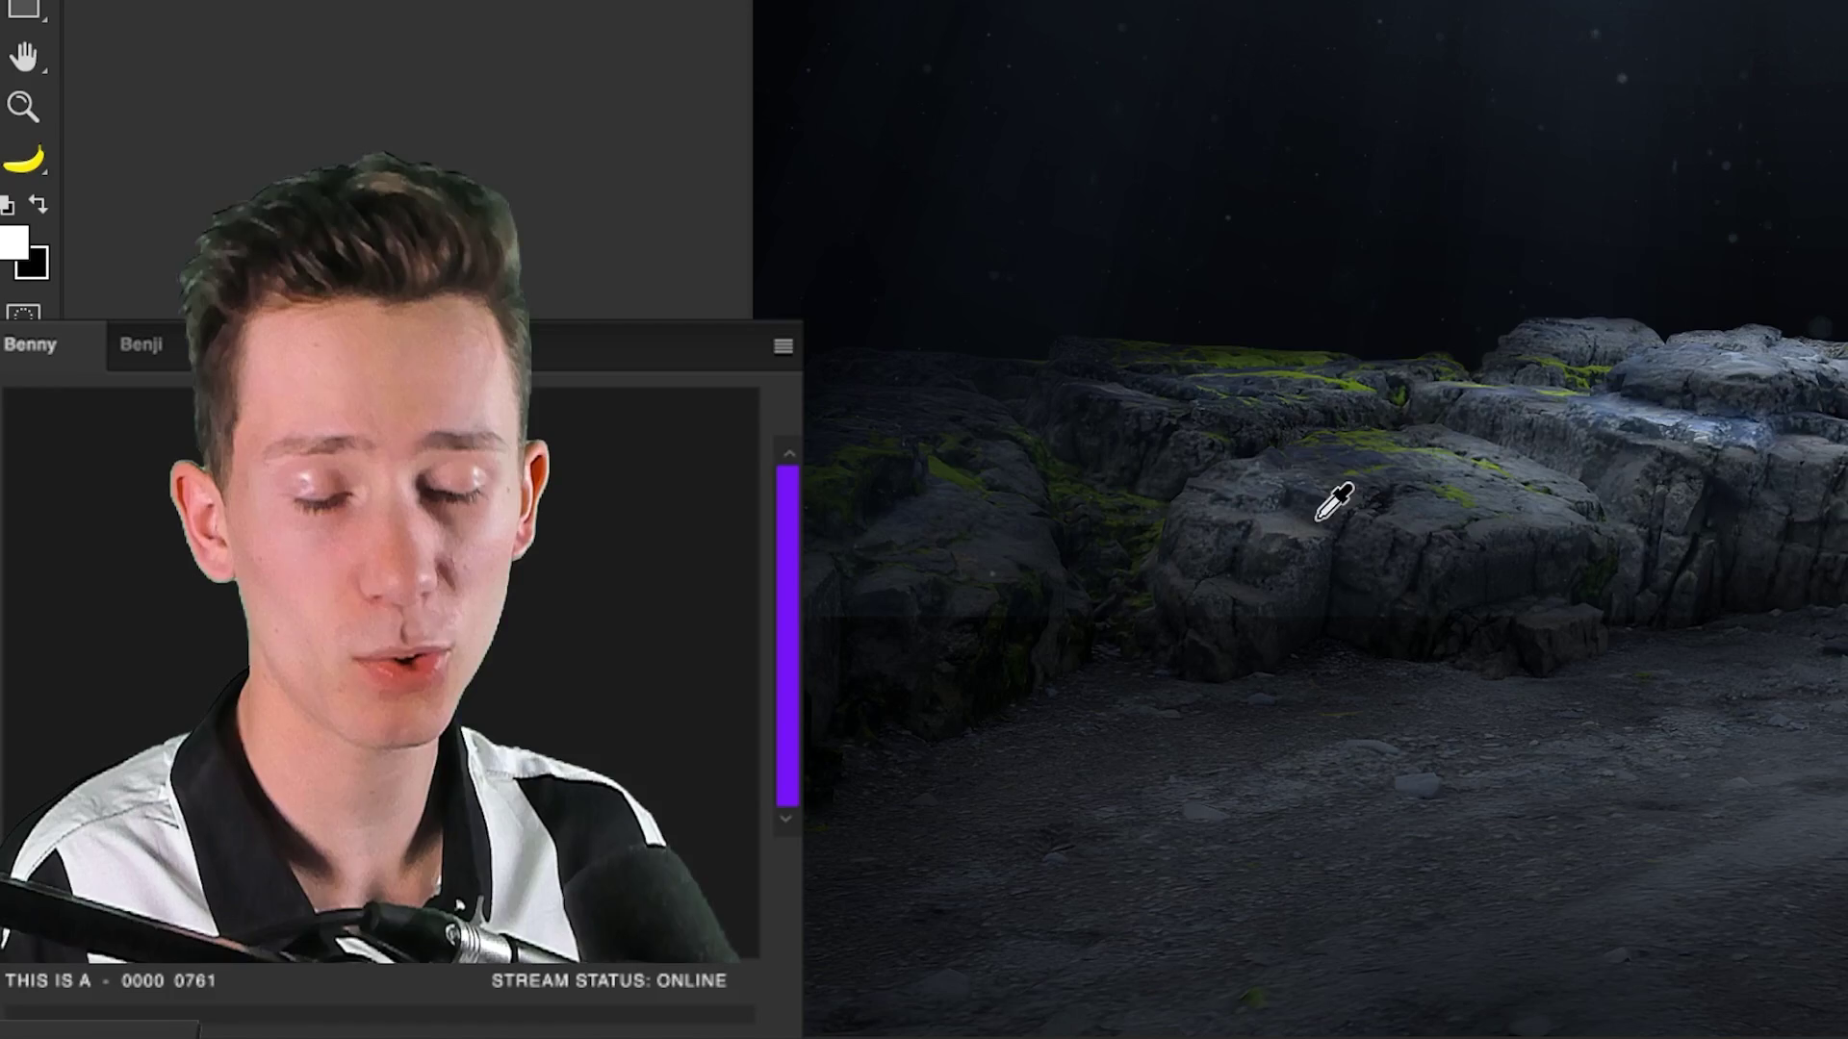
Enlarge the brush for shading the rocky ledge on the landscape's left side.
scroll(599, 823, "down", 2)
key("bracketright")
key("bracketright")
key("bracketright")
key("bracketright")
key("bracketright")
key("bracketright")
key("bracketright")
key("bracketright")
key("bracketright")
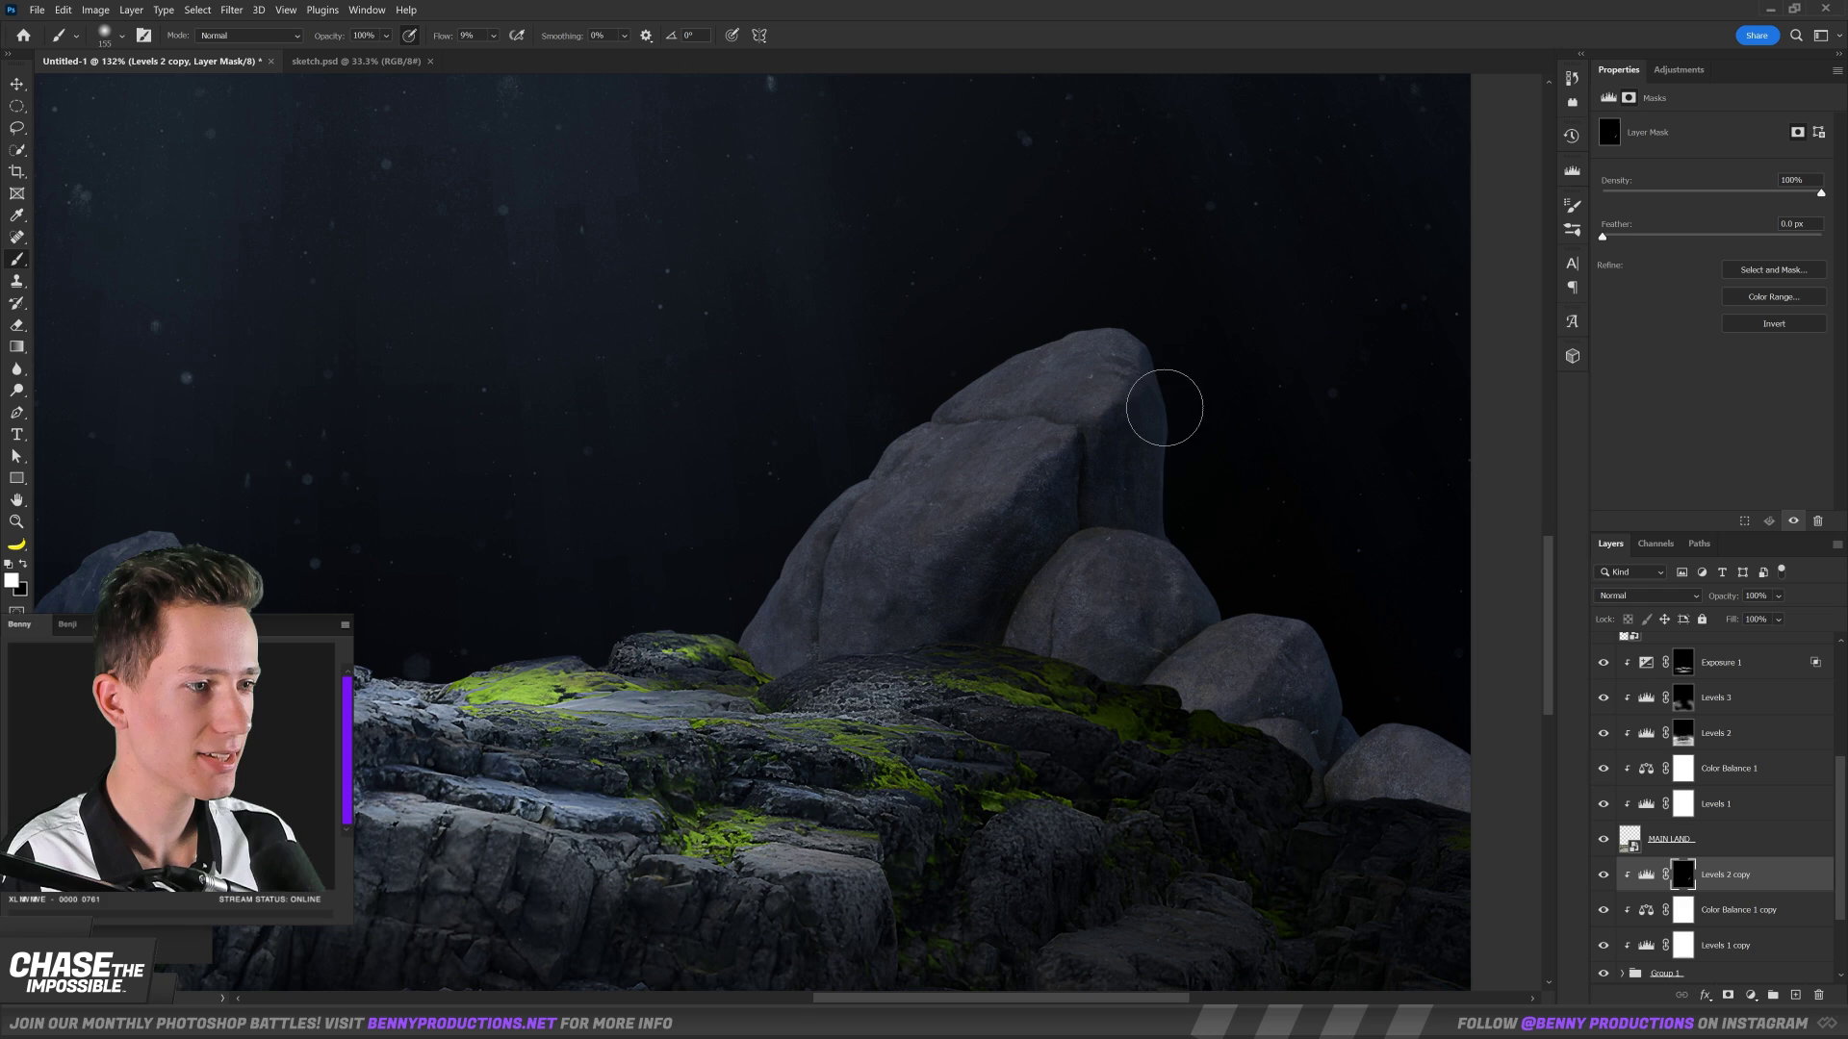
Shade the large background rocks and the front rocks by painting the masks of their clipped darkening Levels layers with a soft low-flow brush.
key("h")
left_click_drag(1161, 511, 1052, 480)
key("bracketright")
key("bracketright")
key("bracketright")
key("bracketright")
key("bracketright")
key("bracketright")
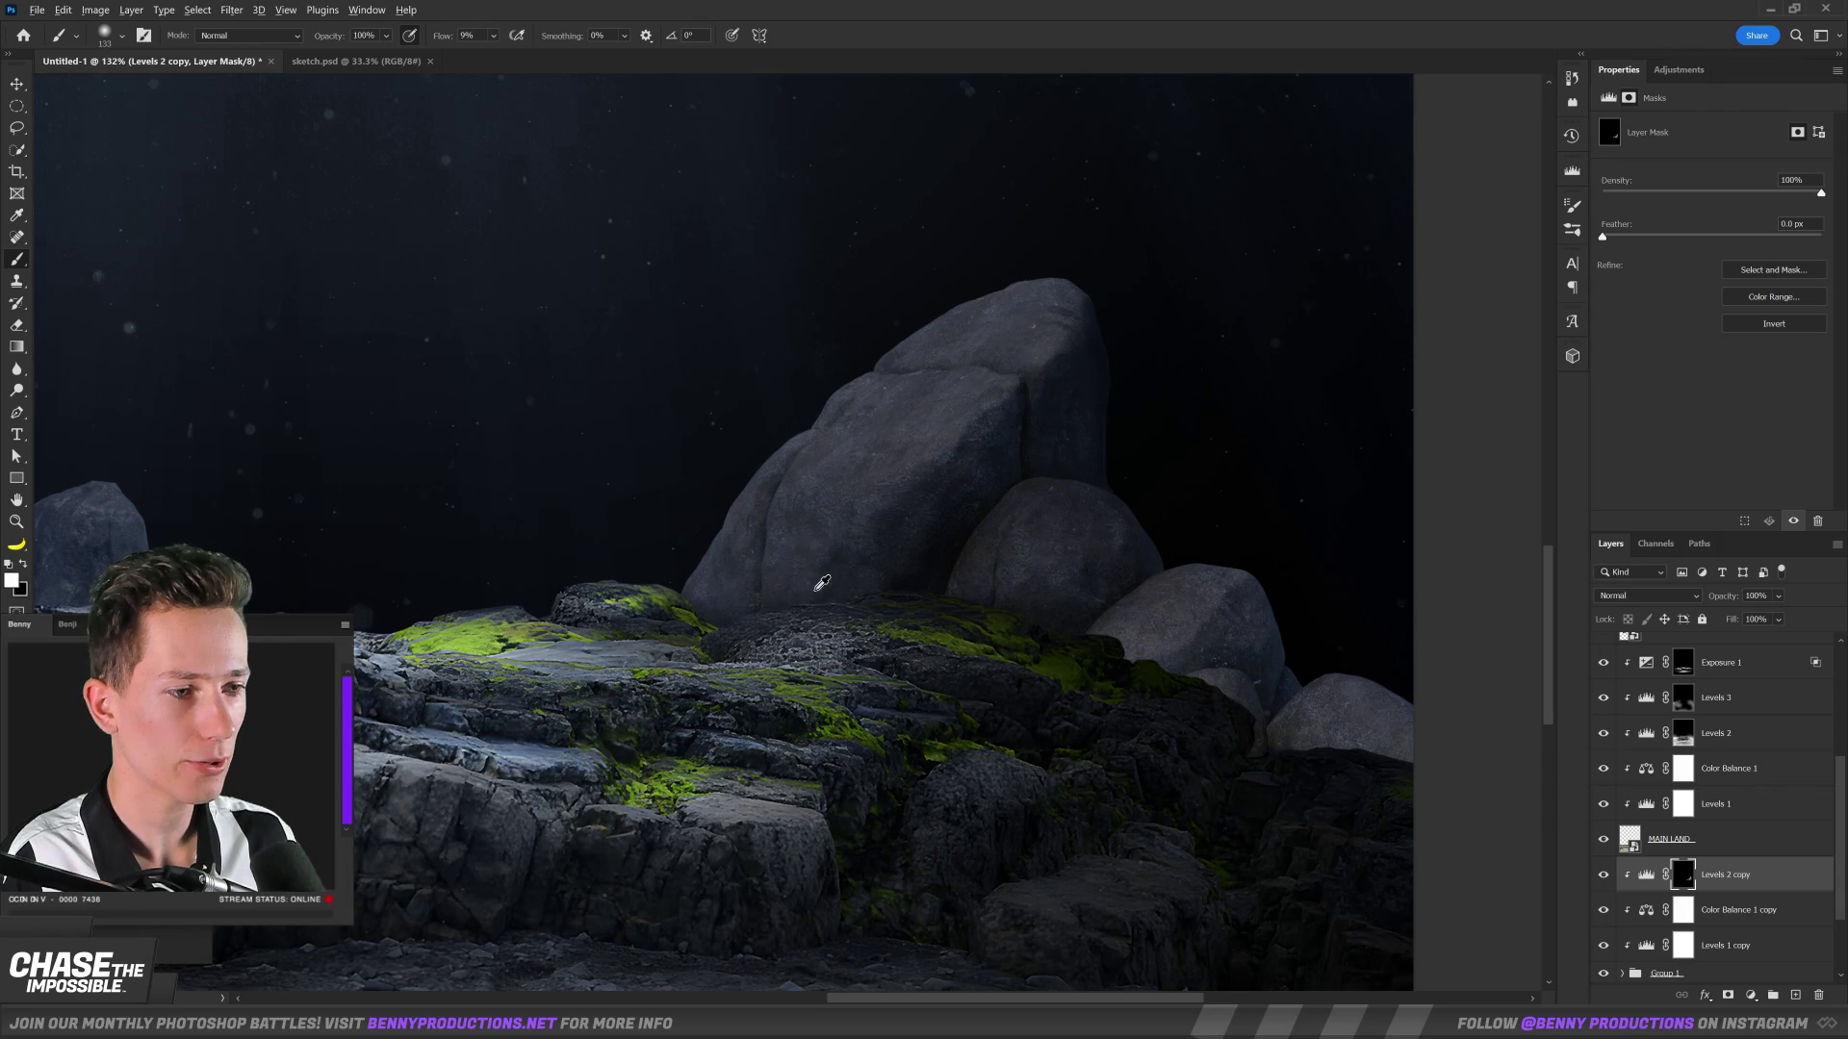
scroll(822, 583, "down", 3)
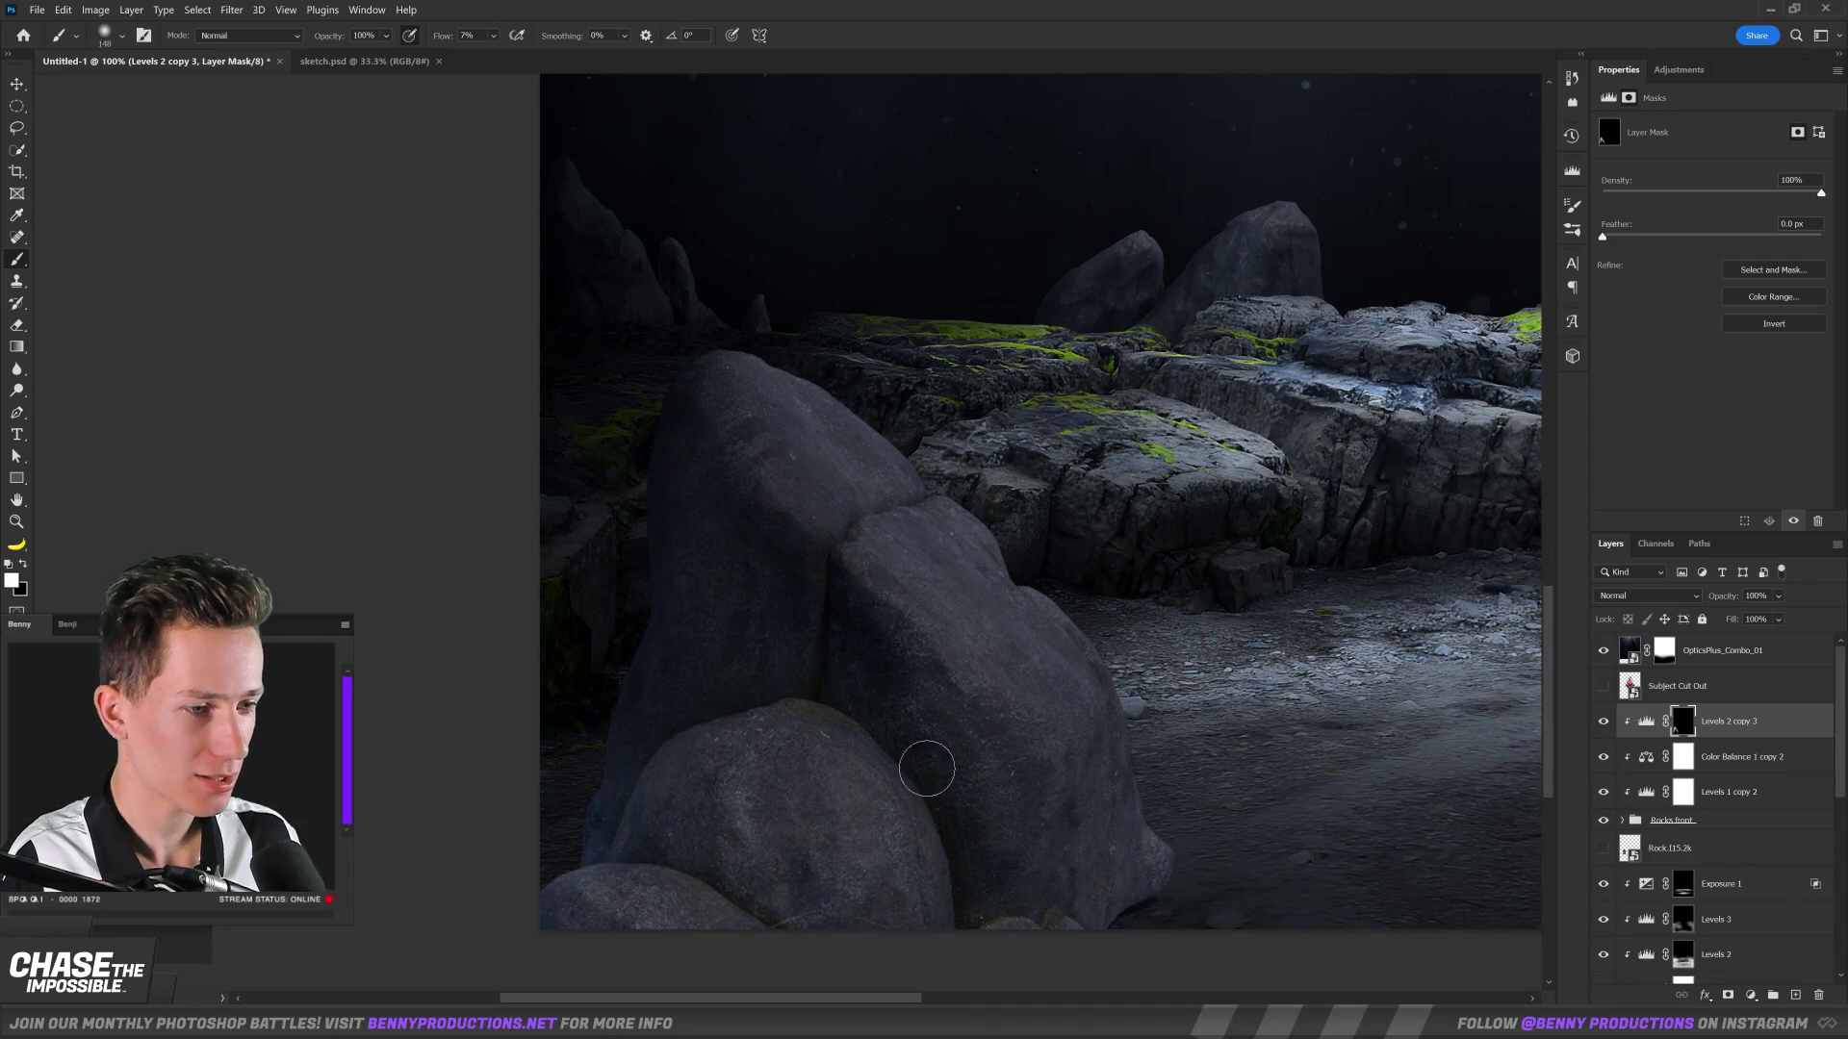
scroll(1088, 861, "up", 2)
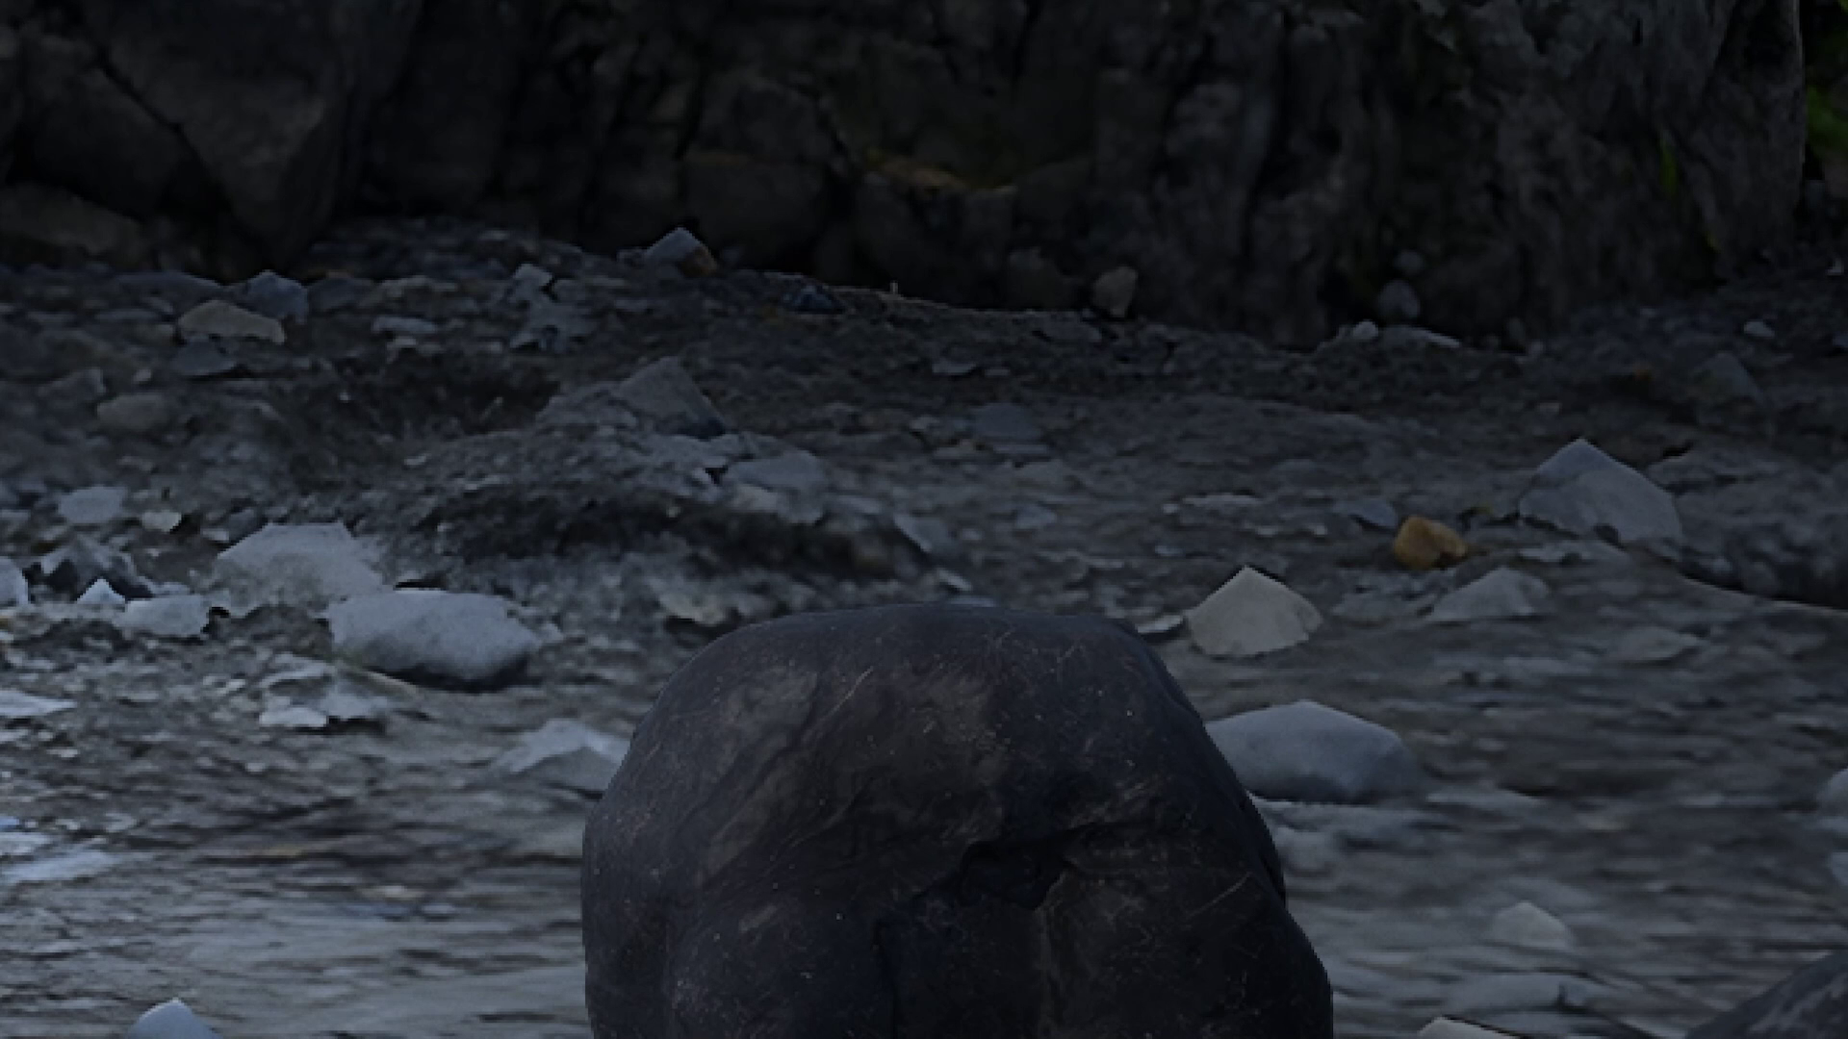
Paint a soft contact shadow beneath the small rock on the ground using a flattened brush at 7% flow on the Shadows mask.
scroll(766, 799, "down", 5)
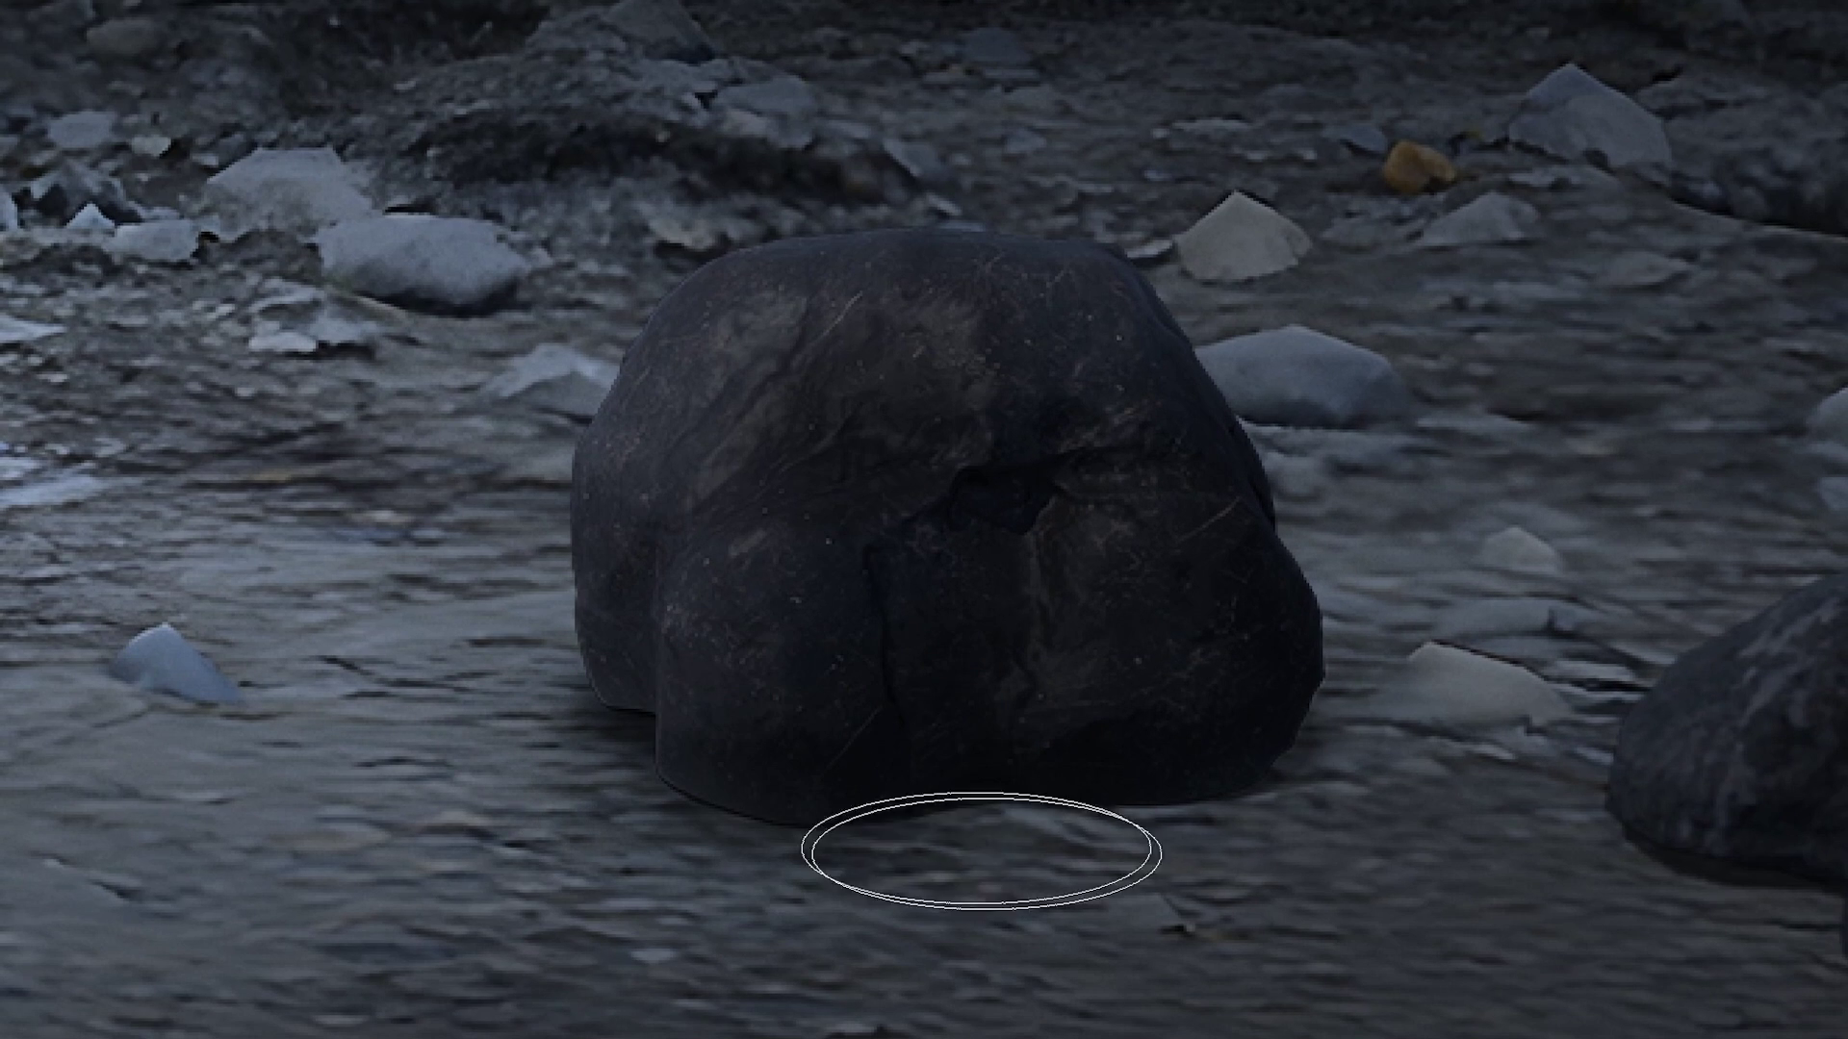
key("bracketleft")
key("bracketleft")
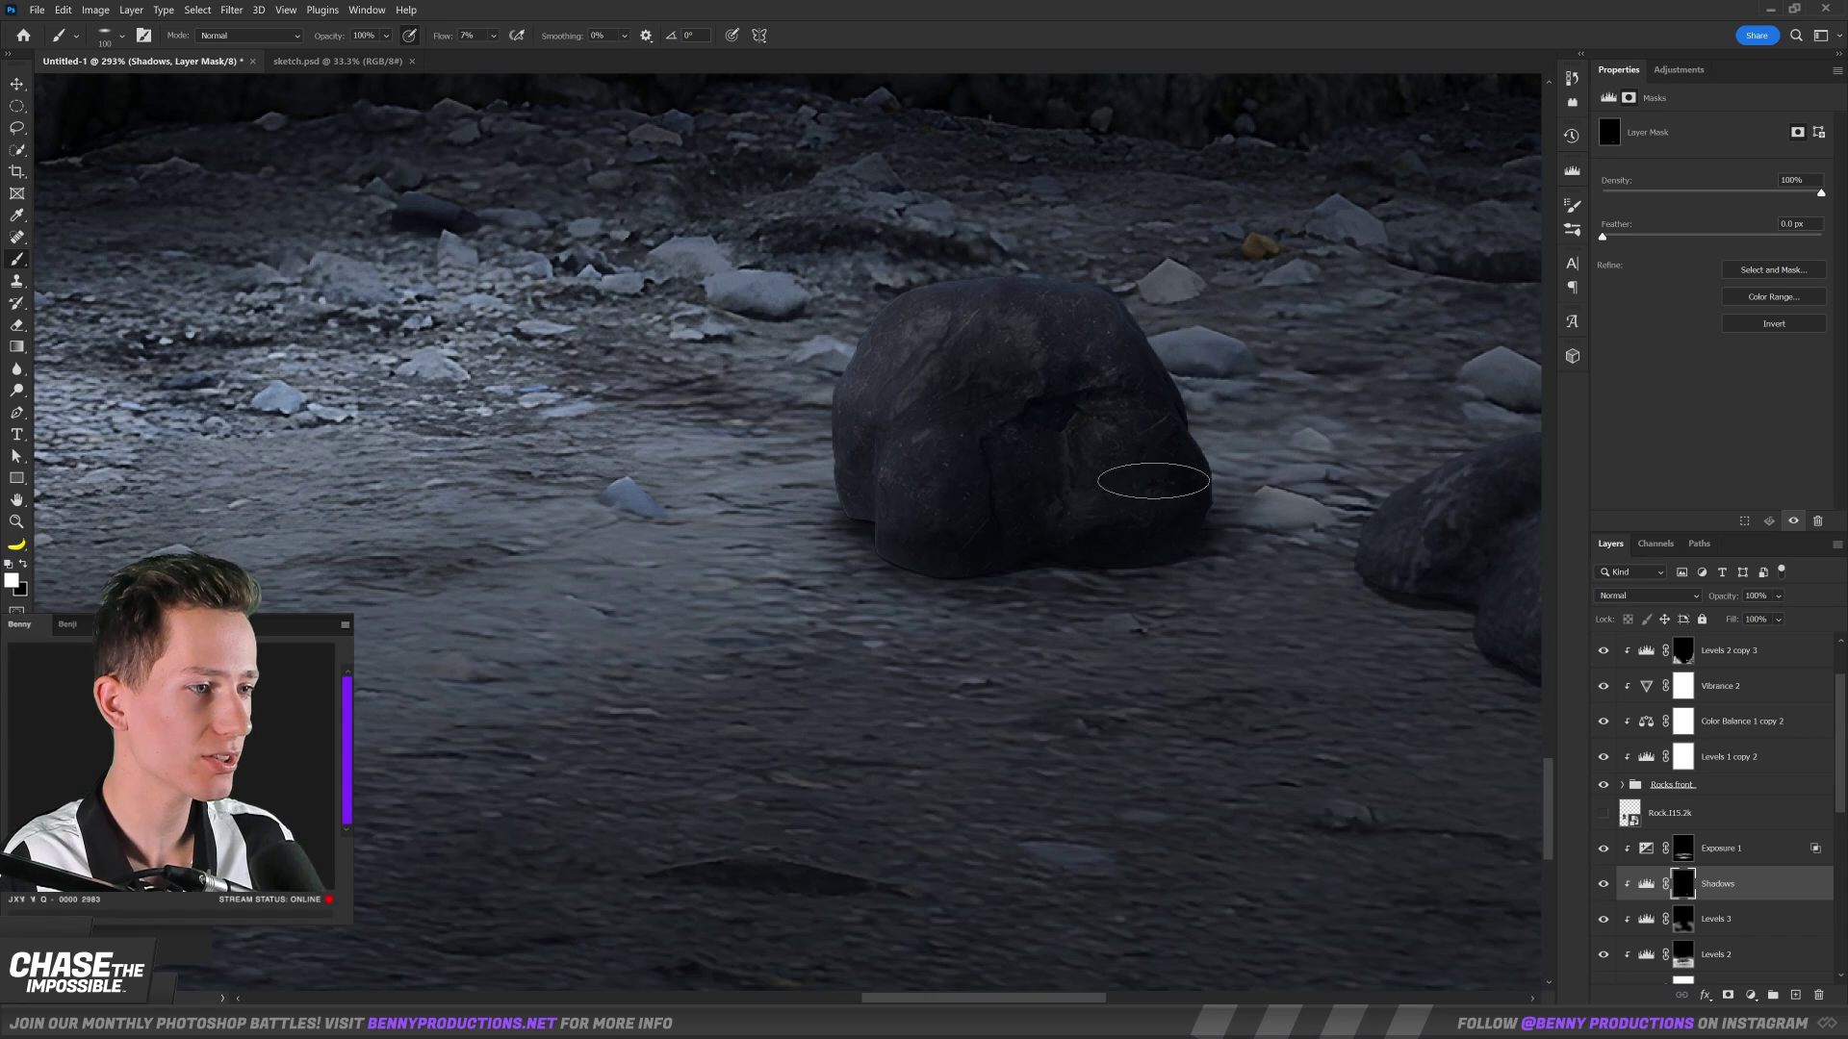
scroll(1152, 480, "down", 2)
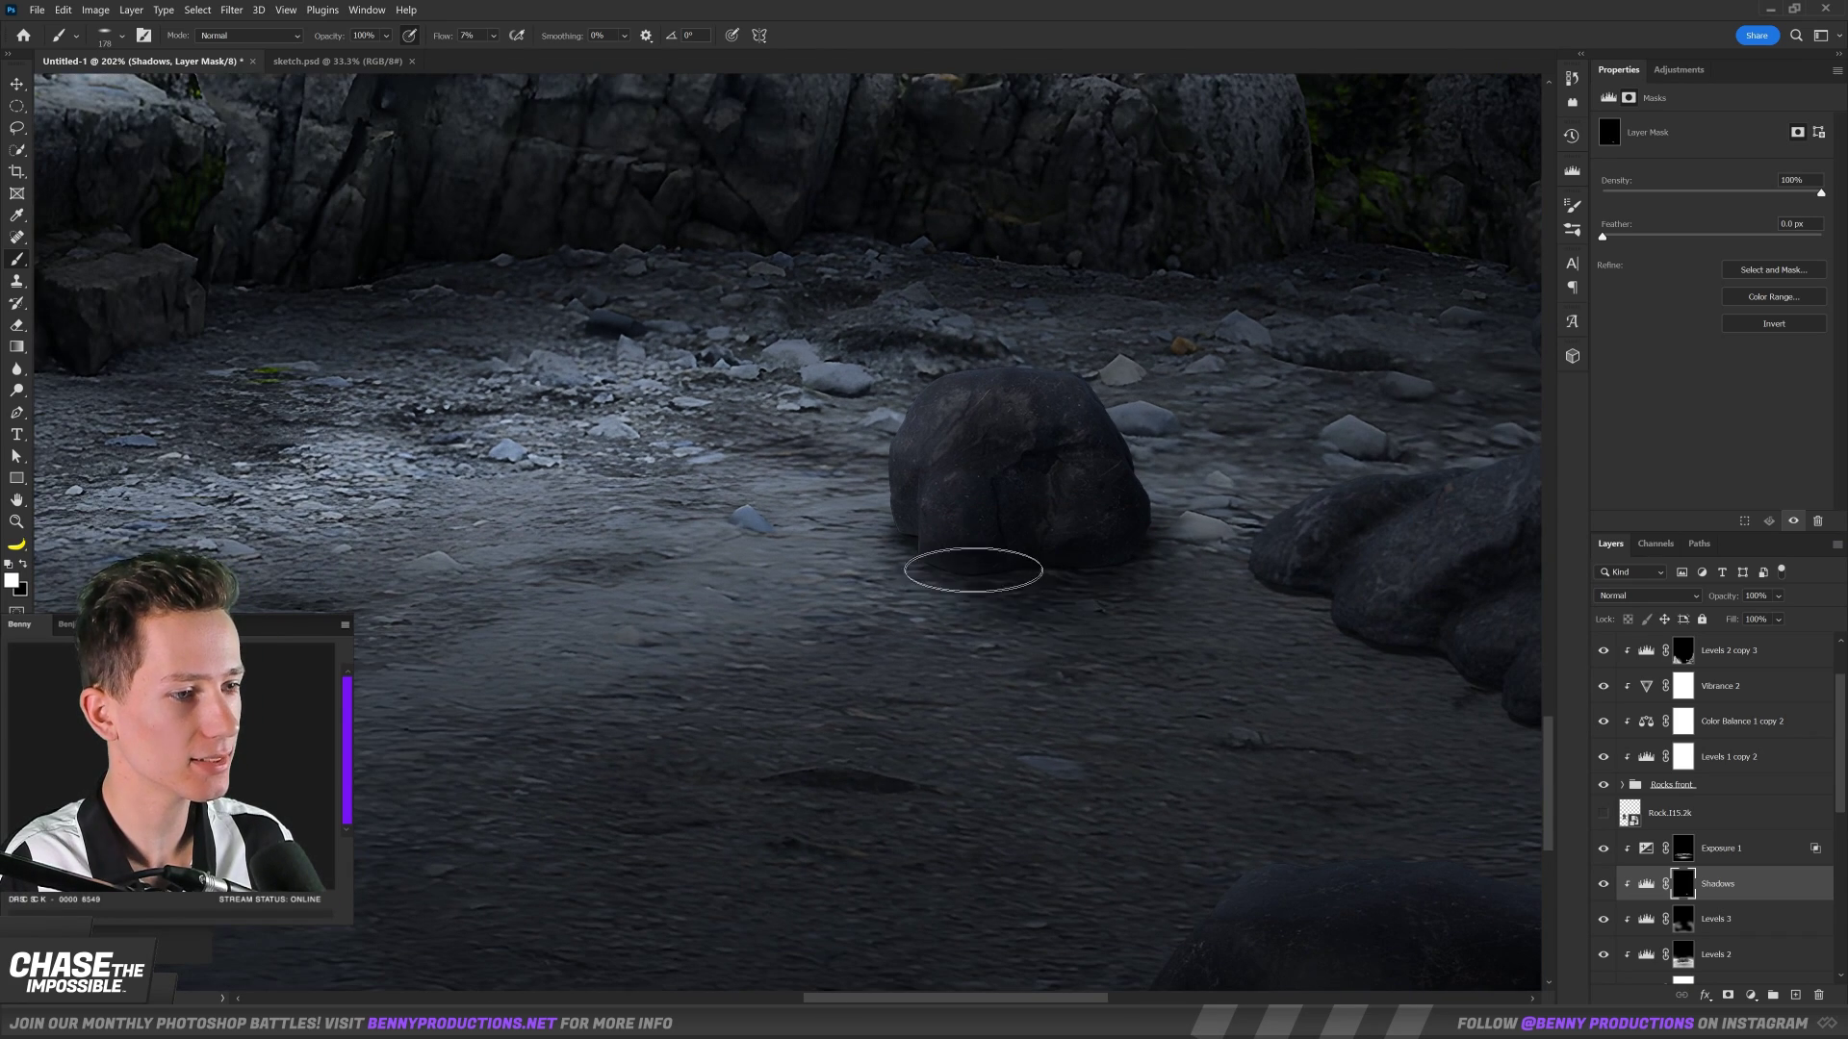
key("bracketright")
key("bracketright")
key("bracketright")
scroll(1000, 574, "down", 2)
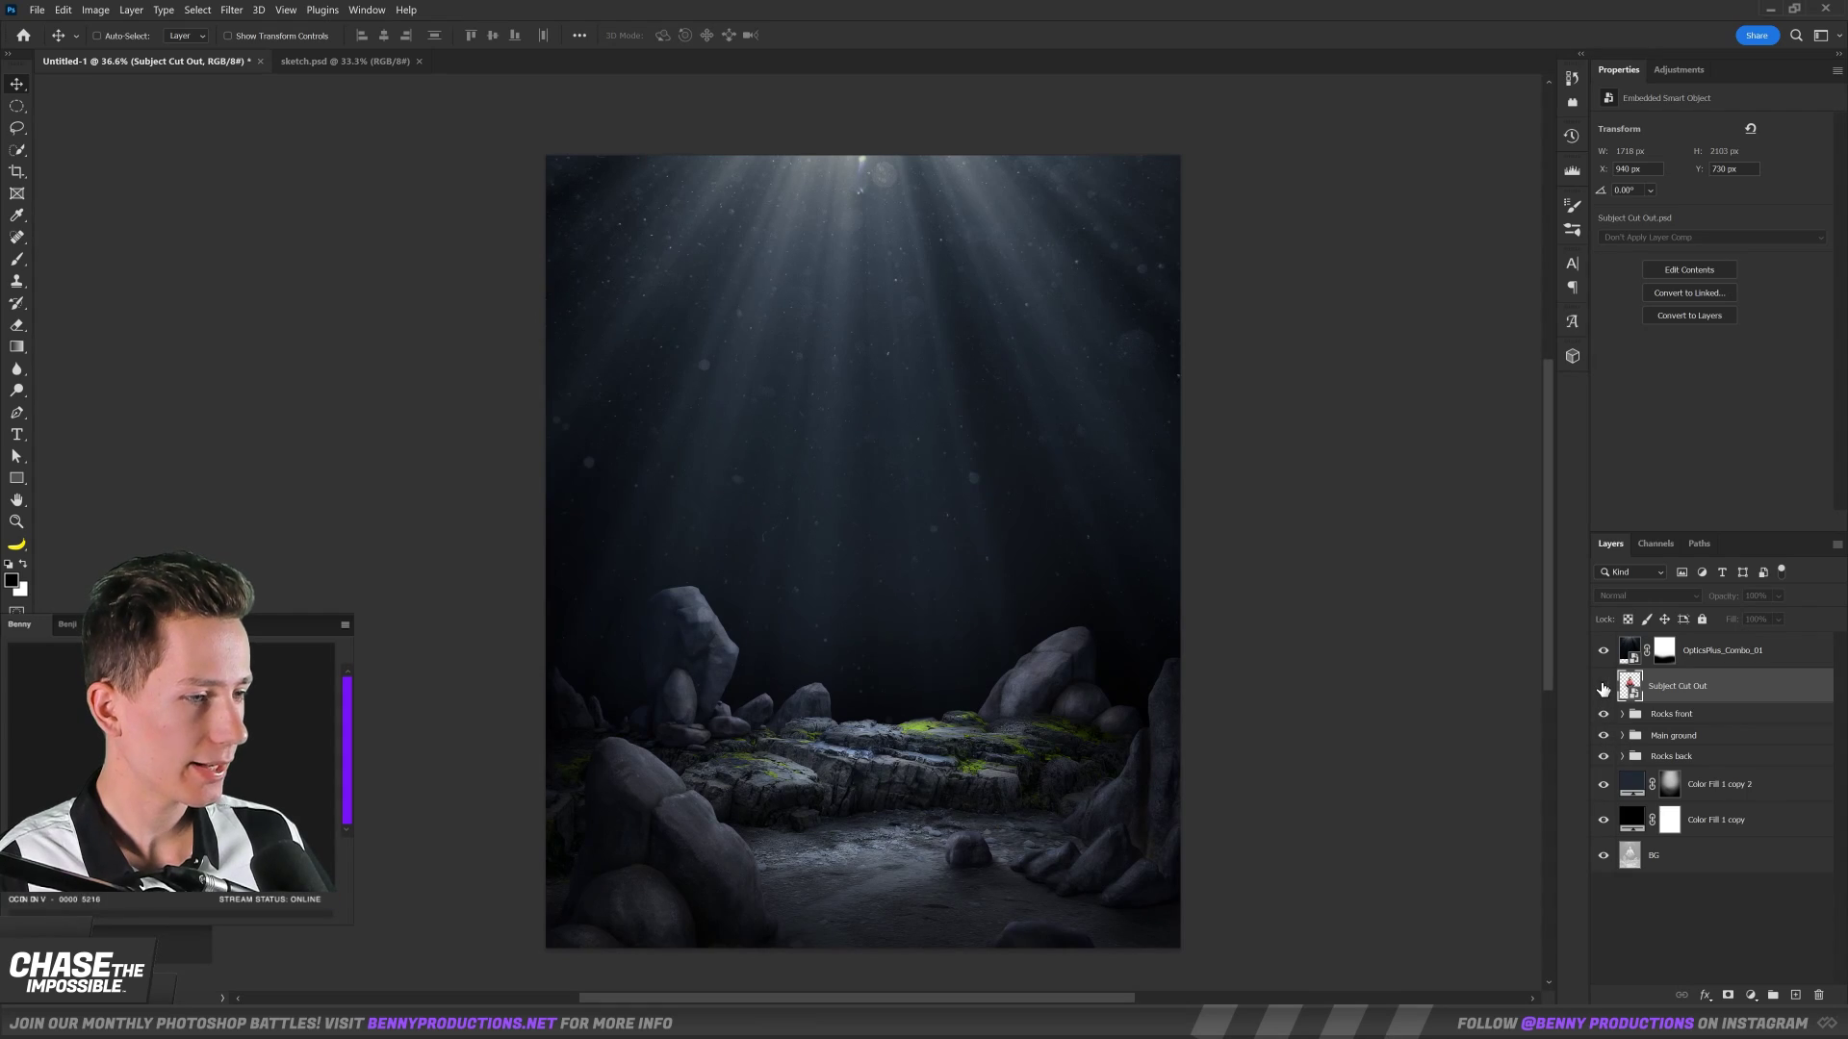
Show the Subject Cut Out layer and clip a Color Balance with Yellow-Blue +11 and a Levels with output white 189 to it.
left_click(1603, 687)
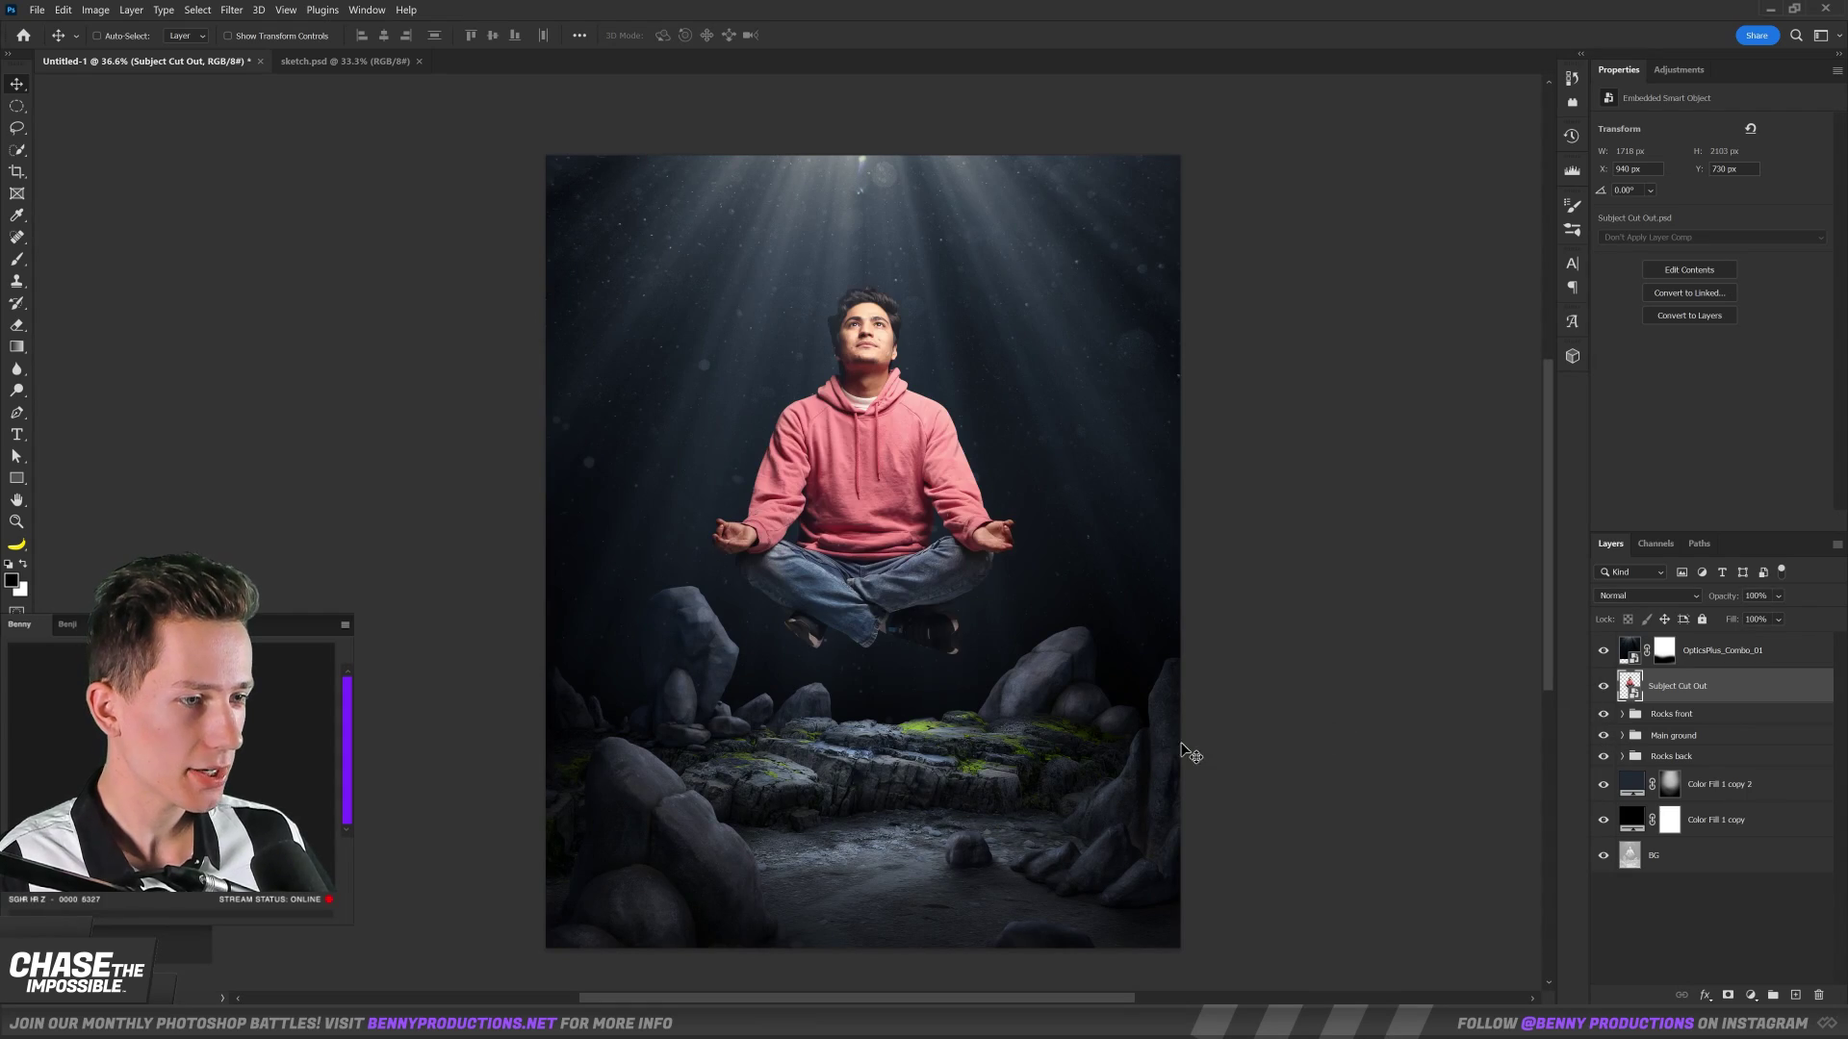
left_click_drag(984, 650, 942, 623)
scroll(818, 460, "up", 5)
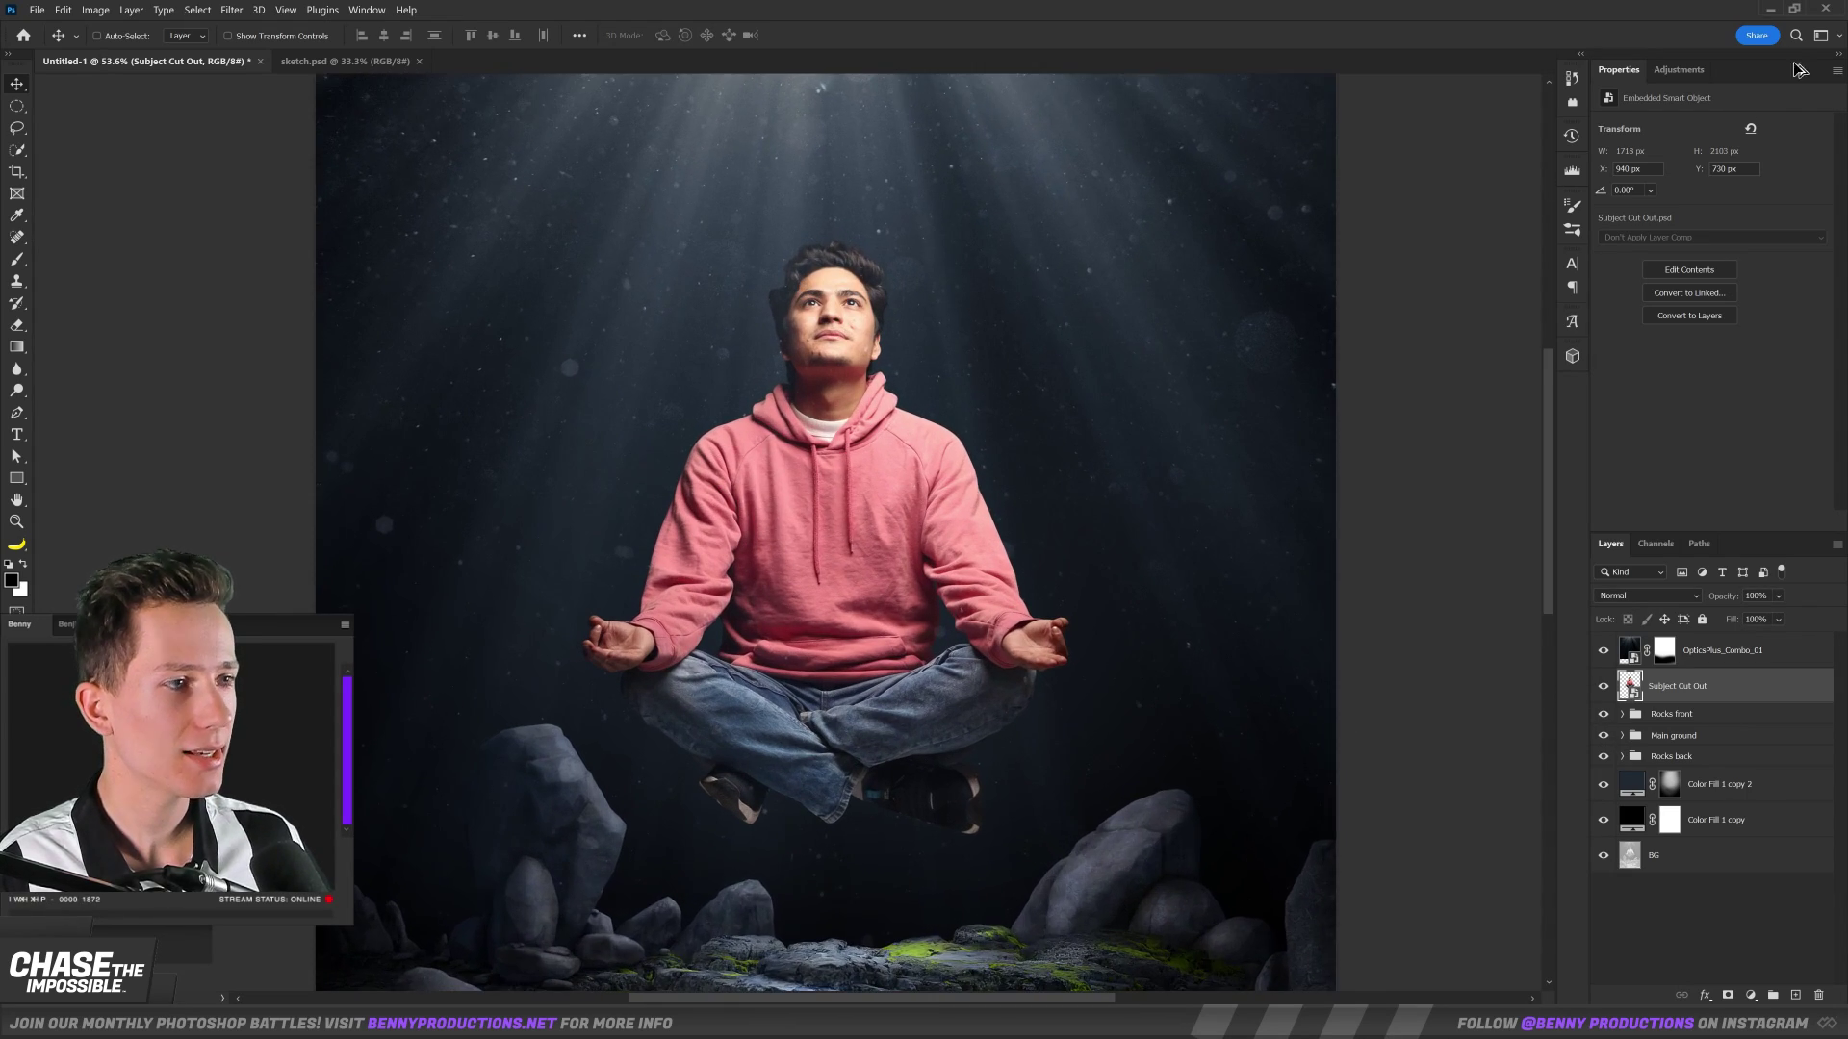
left_click(1678, 69)
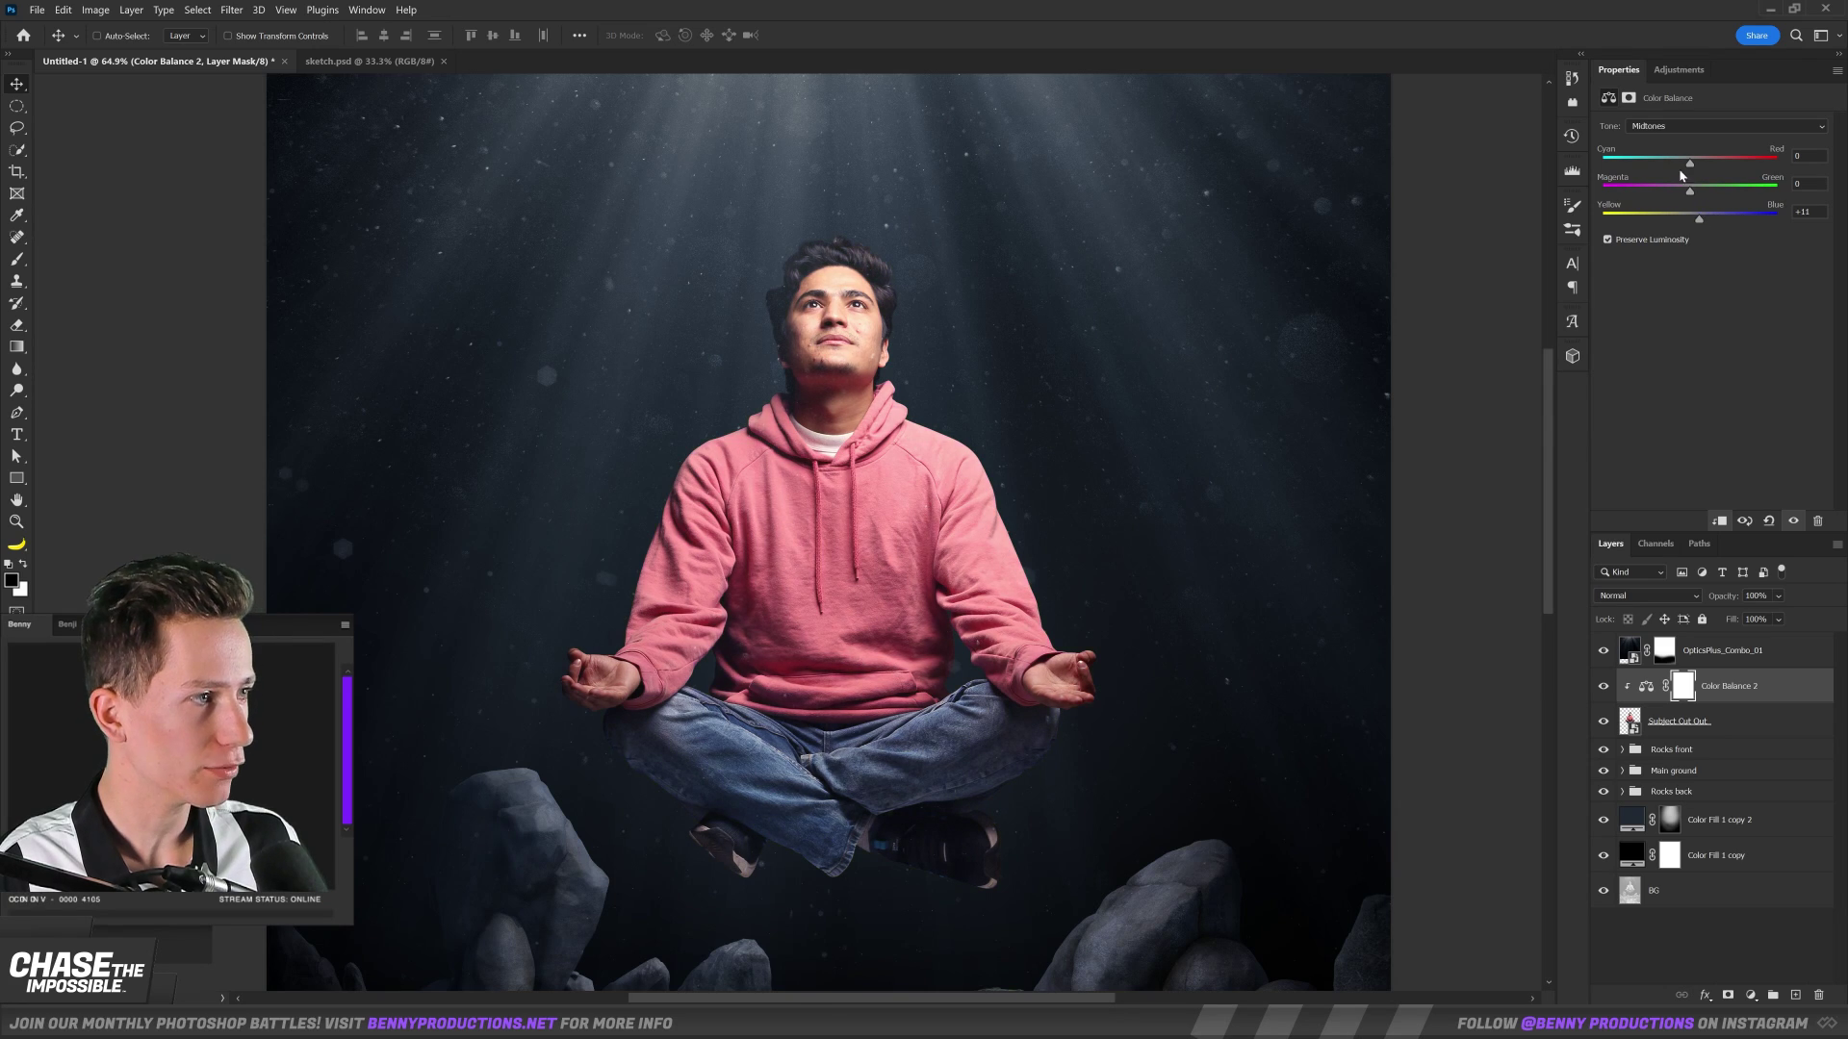
left_click_drag(1688, 164, 1680, 168)
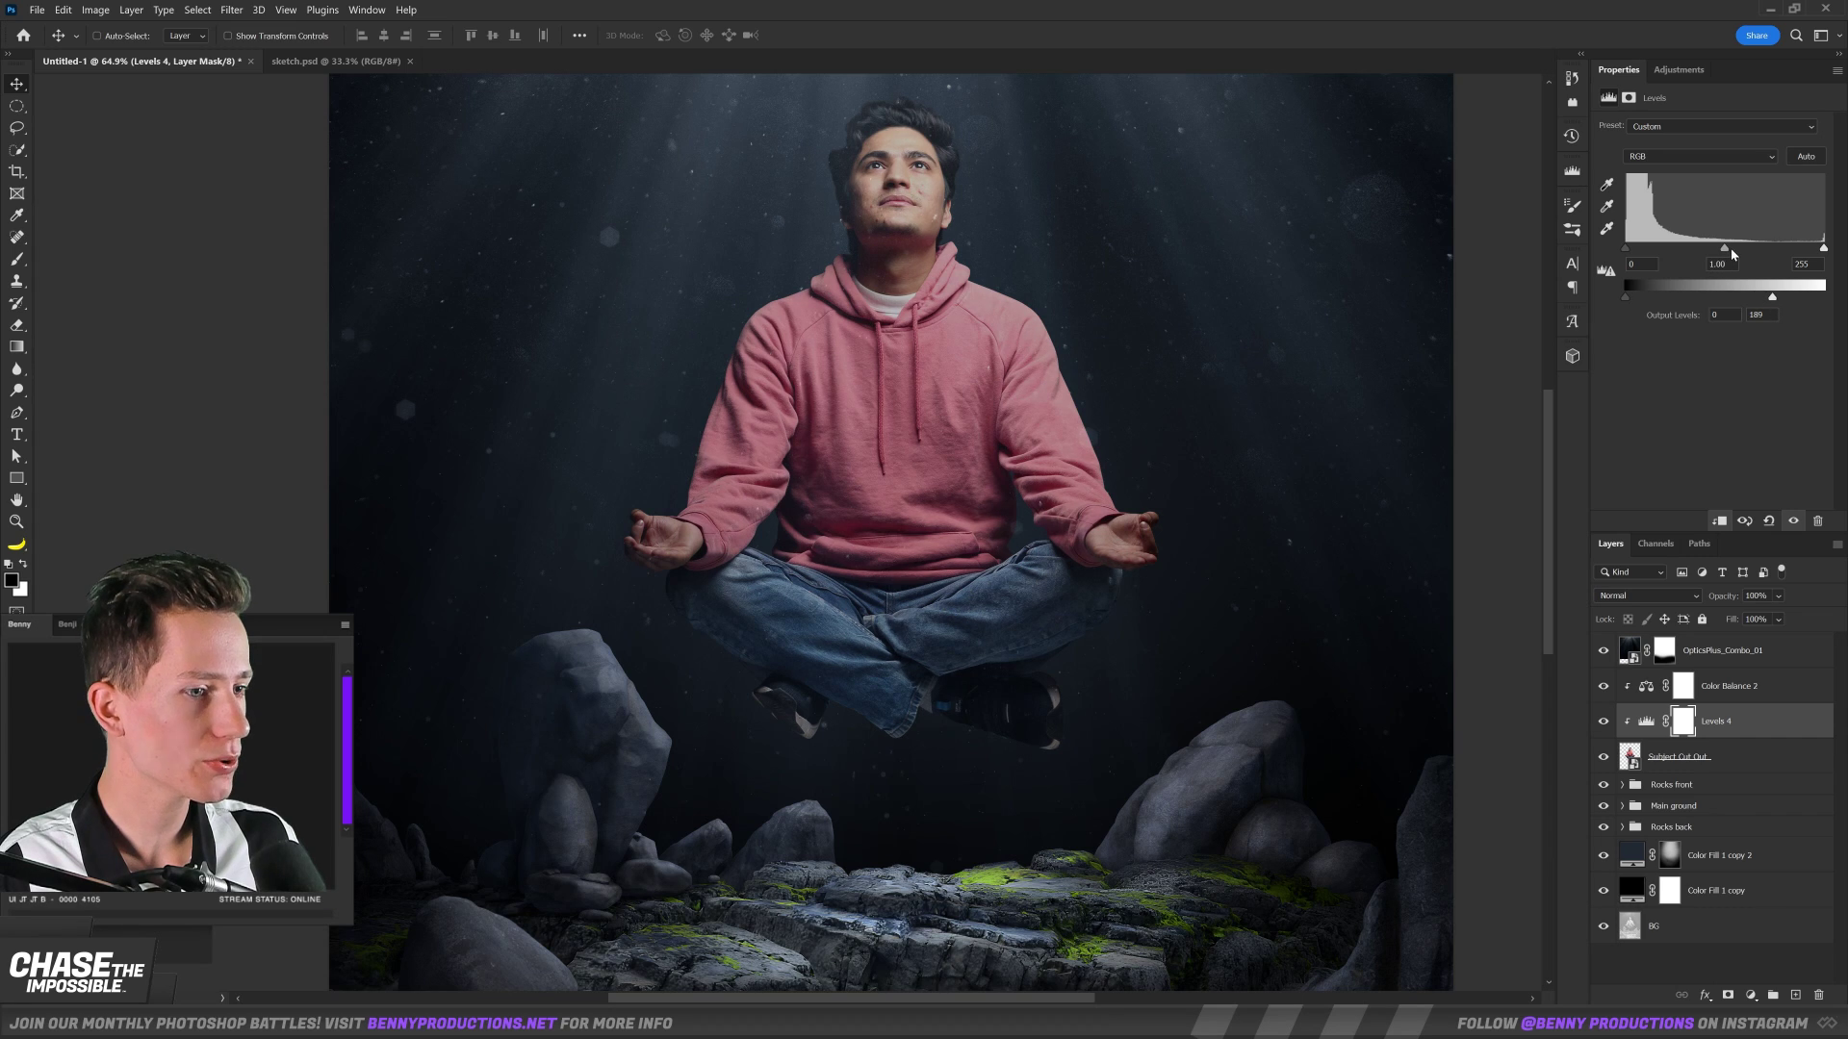
left_click_drag(1731, 249, 1743, 249)
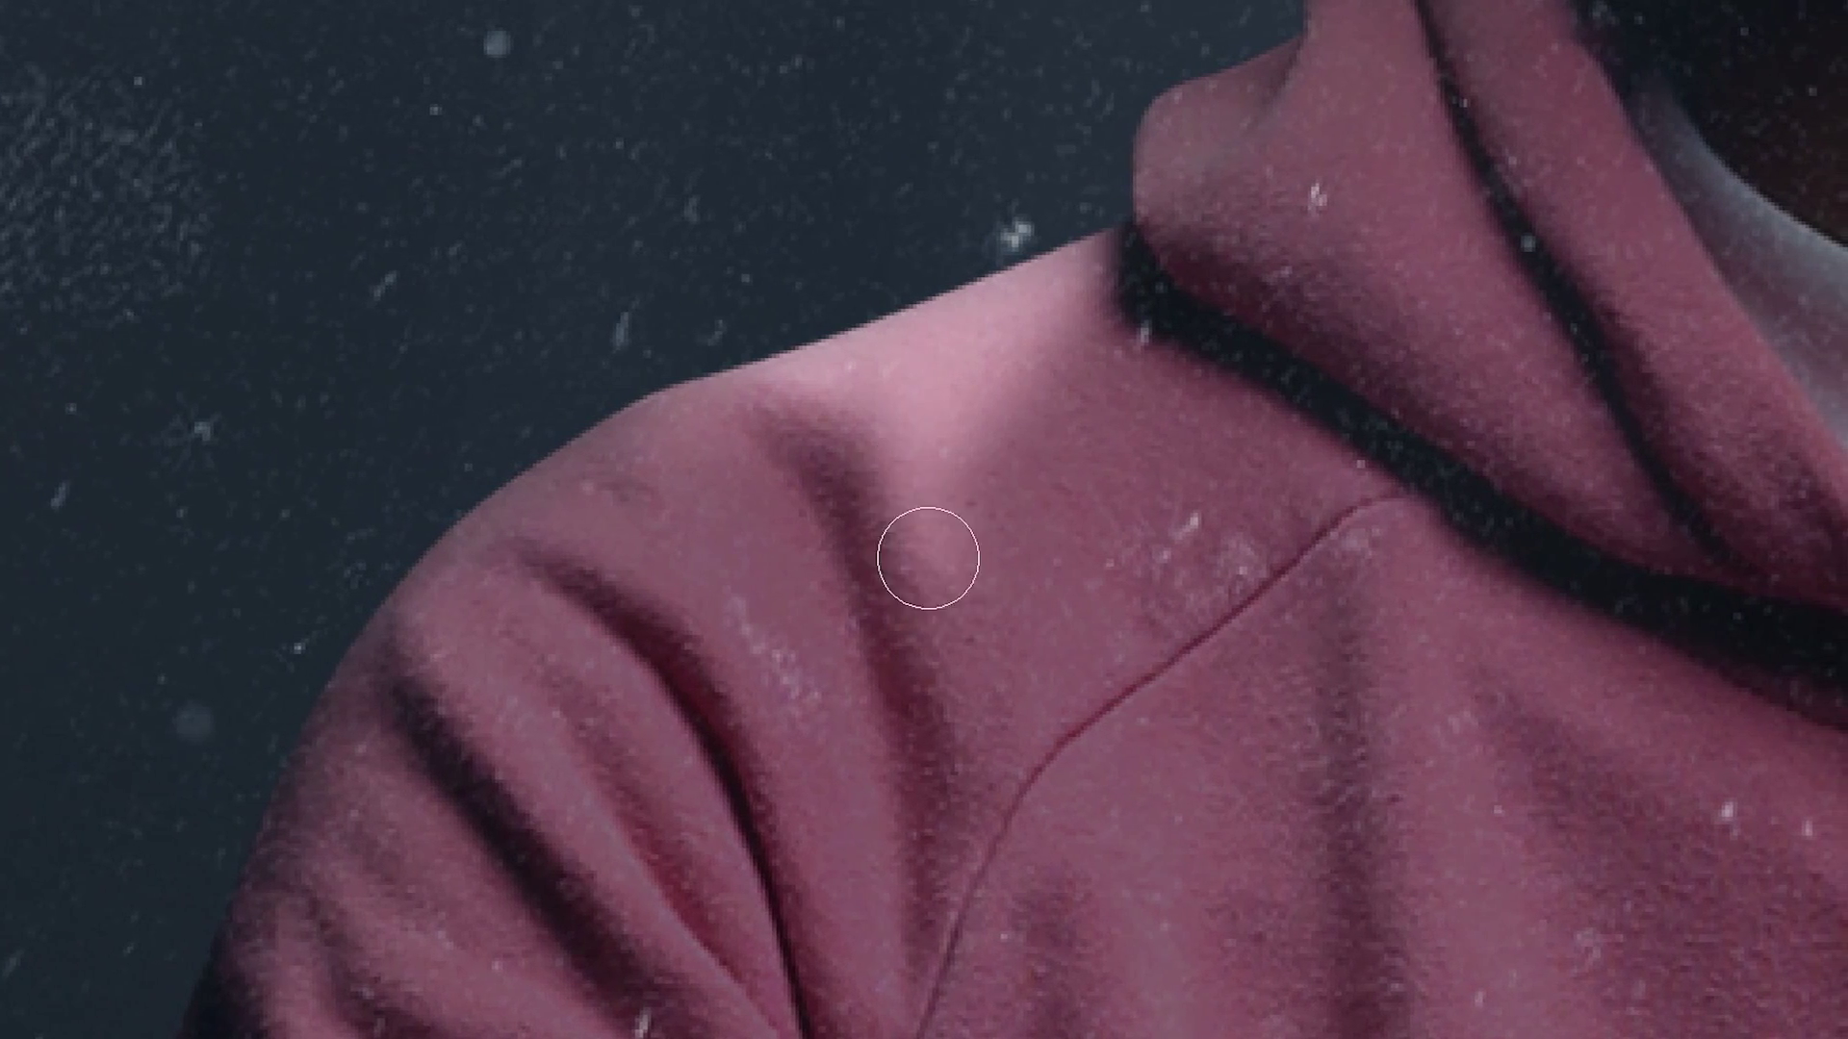
Paint highlights on the hoodie's shoulders and hood through the Exposure 3 mask with a small soft brush at 9% flow.
right_click(785, 396, "alt")
right_click(548, 413, "alt")
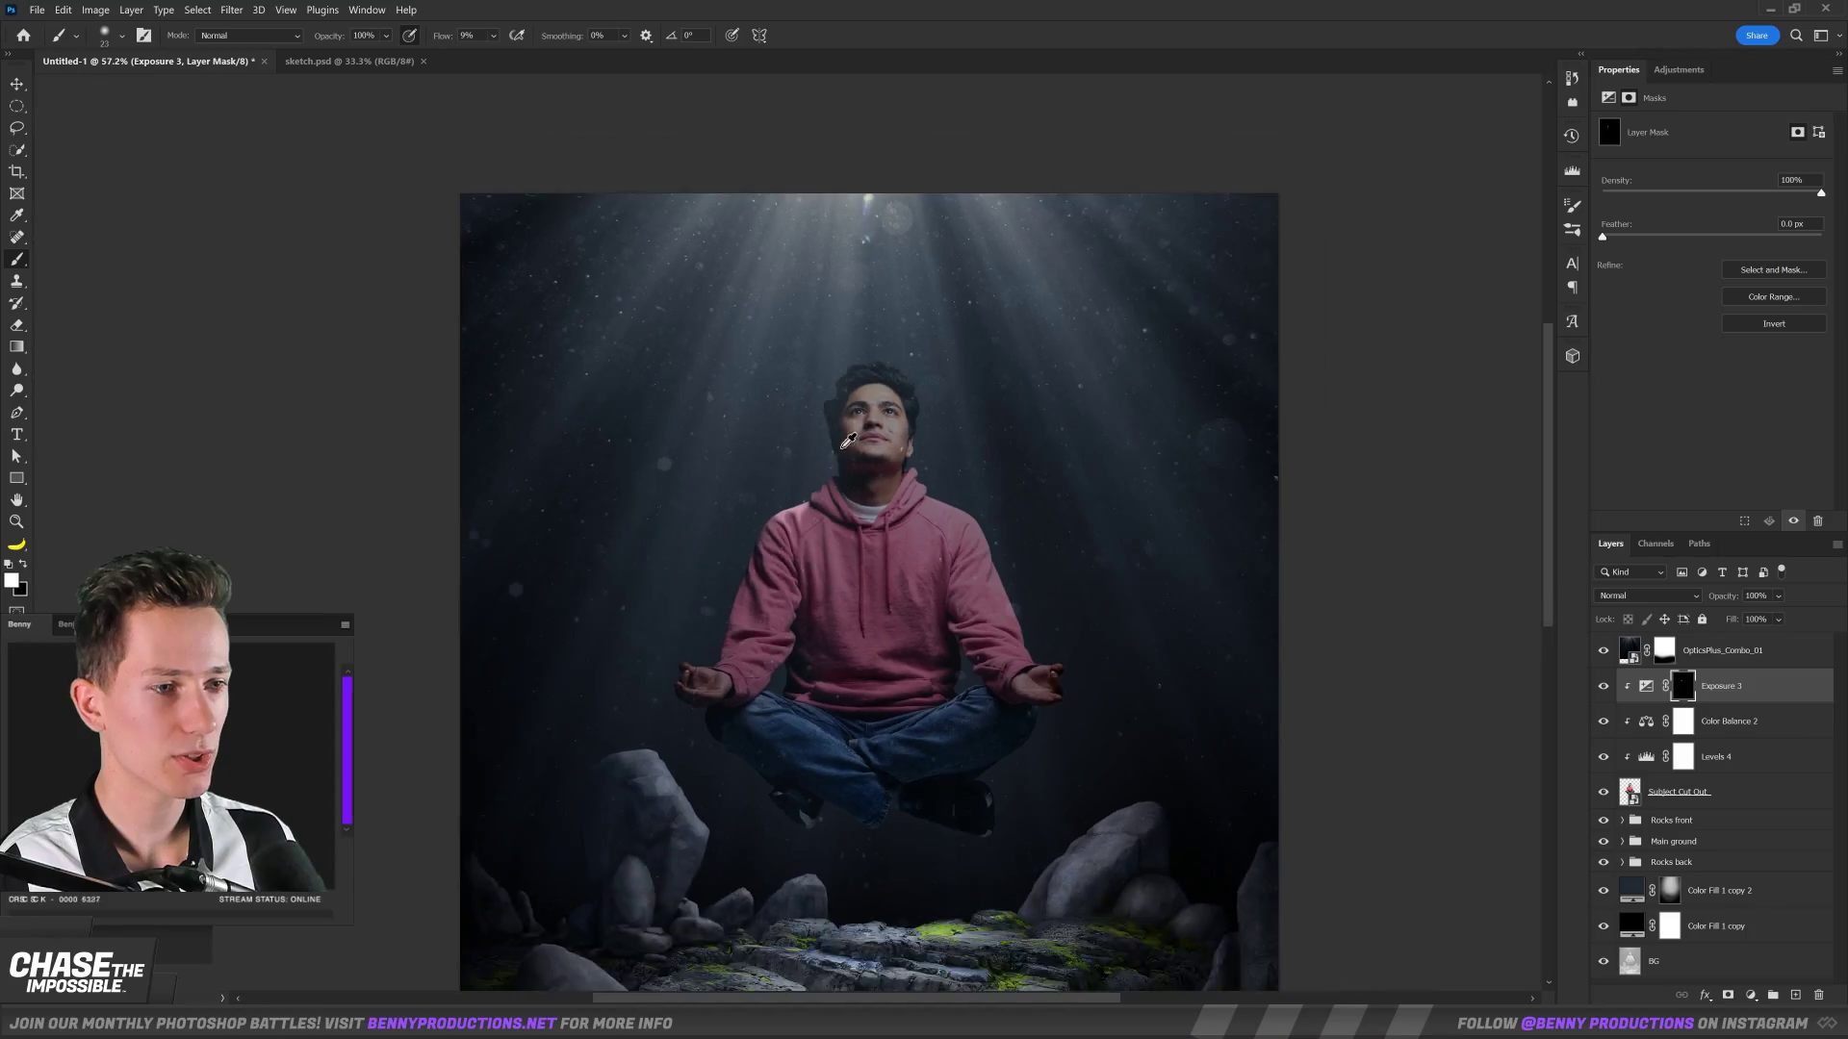
scroll(762, 591, "down", 1)
scroll(762, 591, "up", 5)
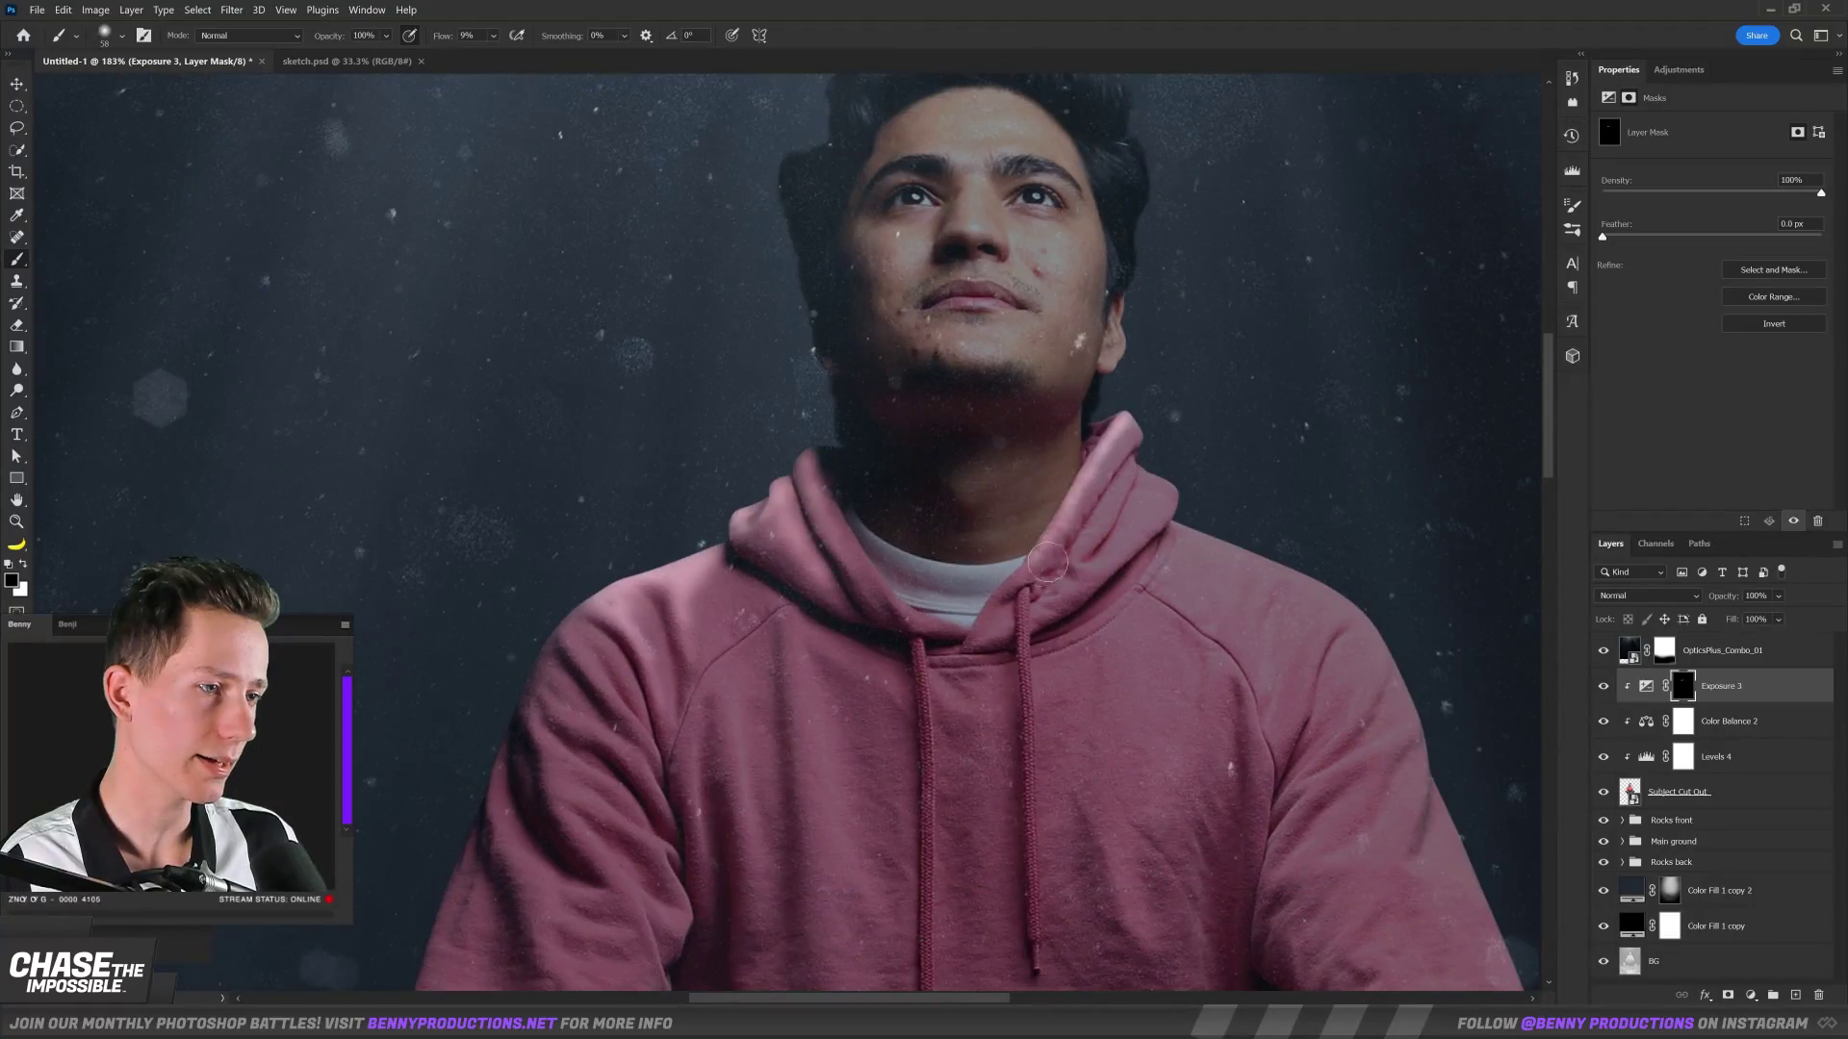
scroll(1047, 562, "down", 5)
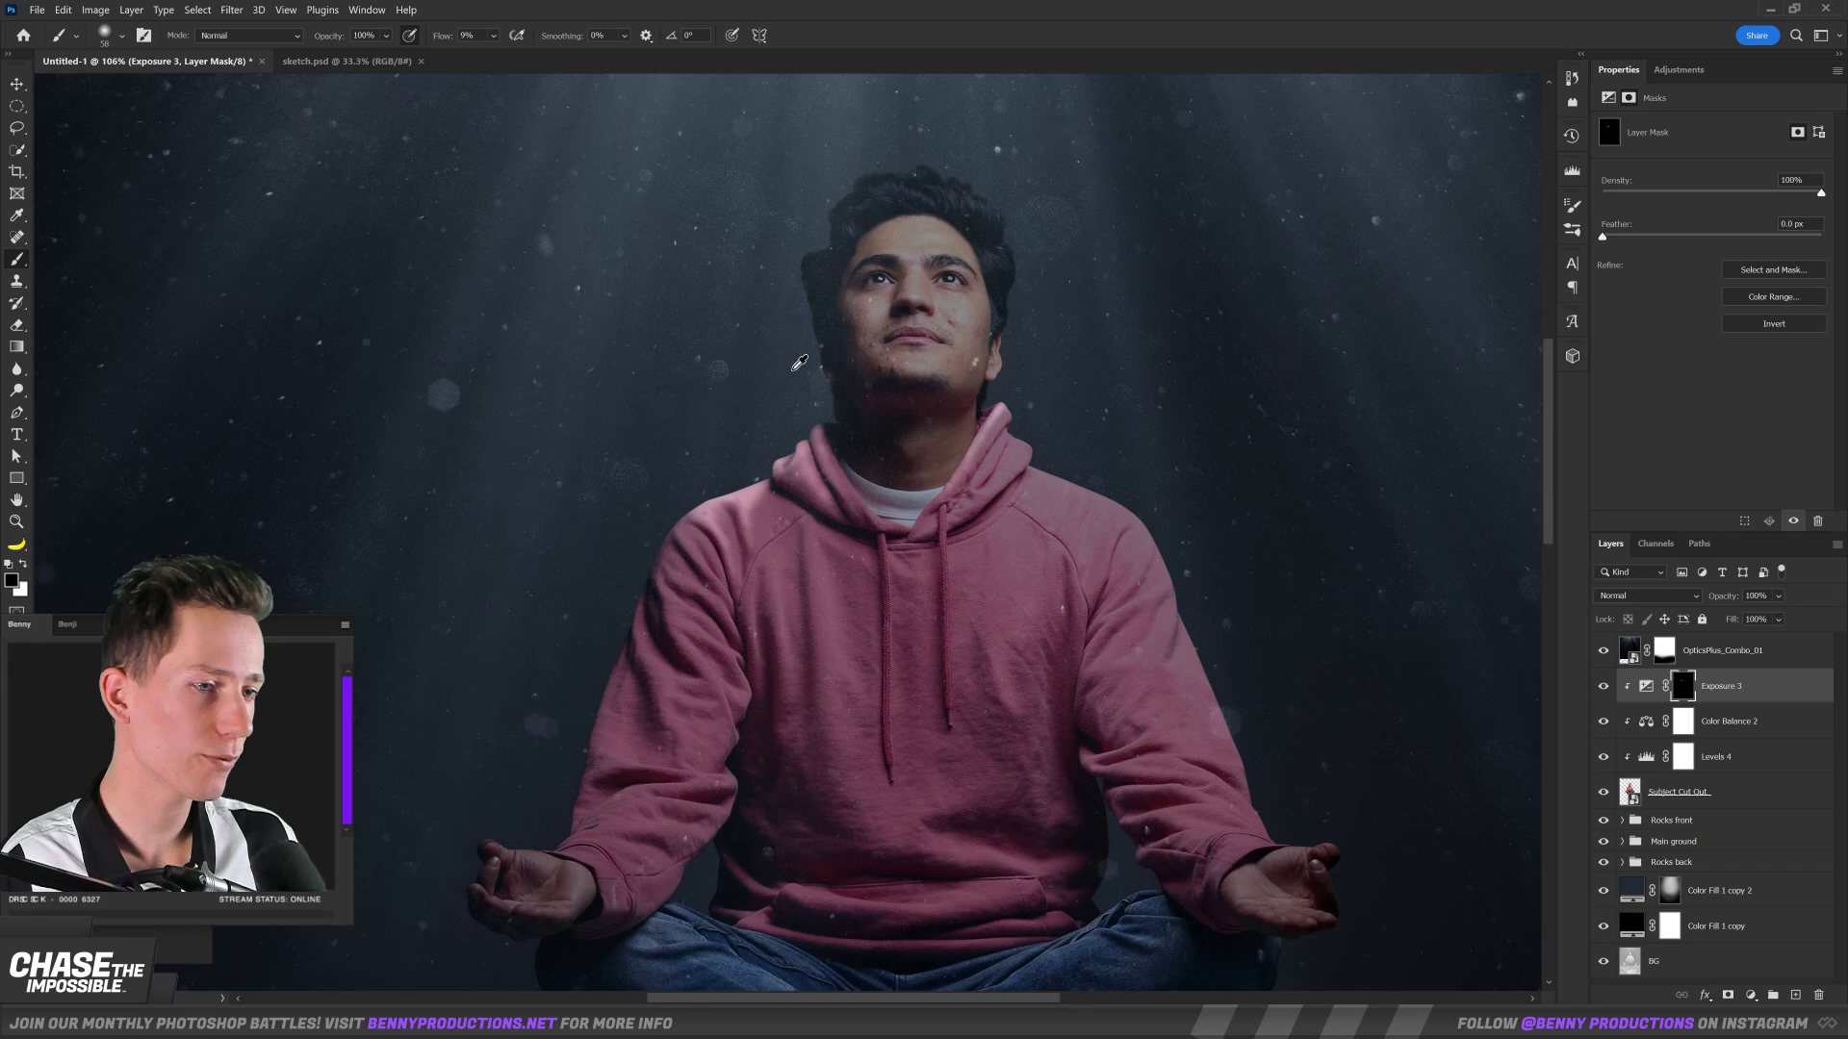
Paint rim highlights in the subject's hair with a hair-textured brush, and scale the Eye image down to fit over the iris.
scroll(970, 400, "up", 6)
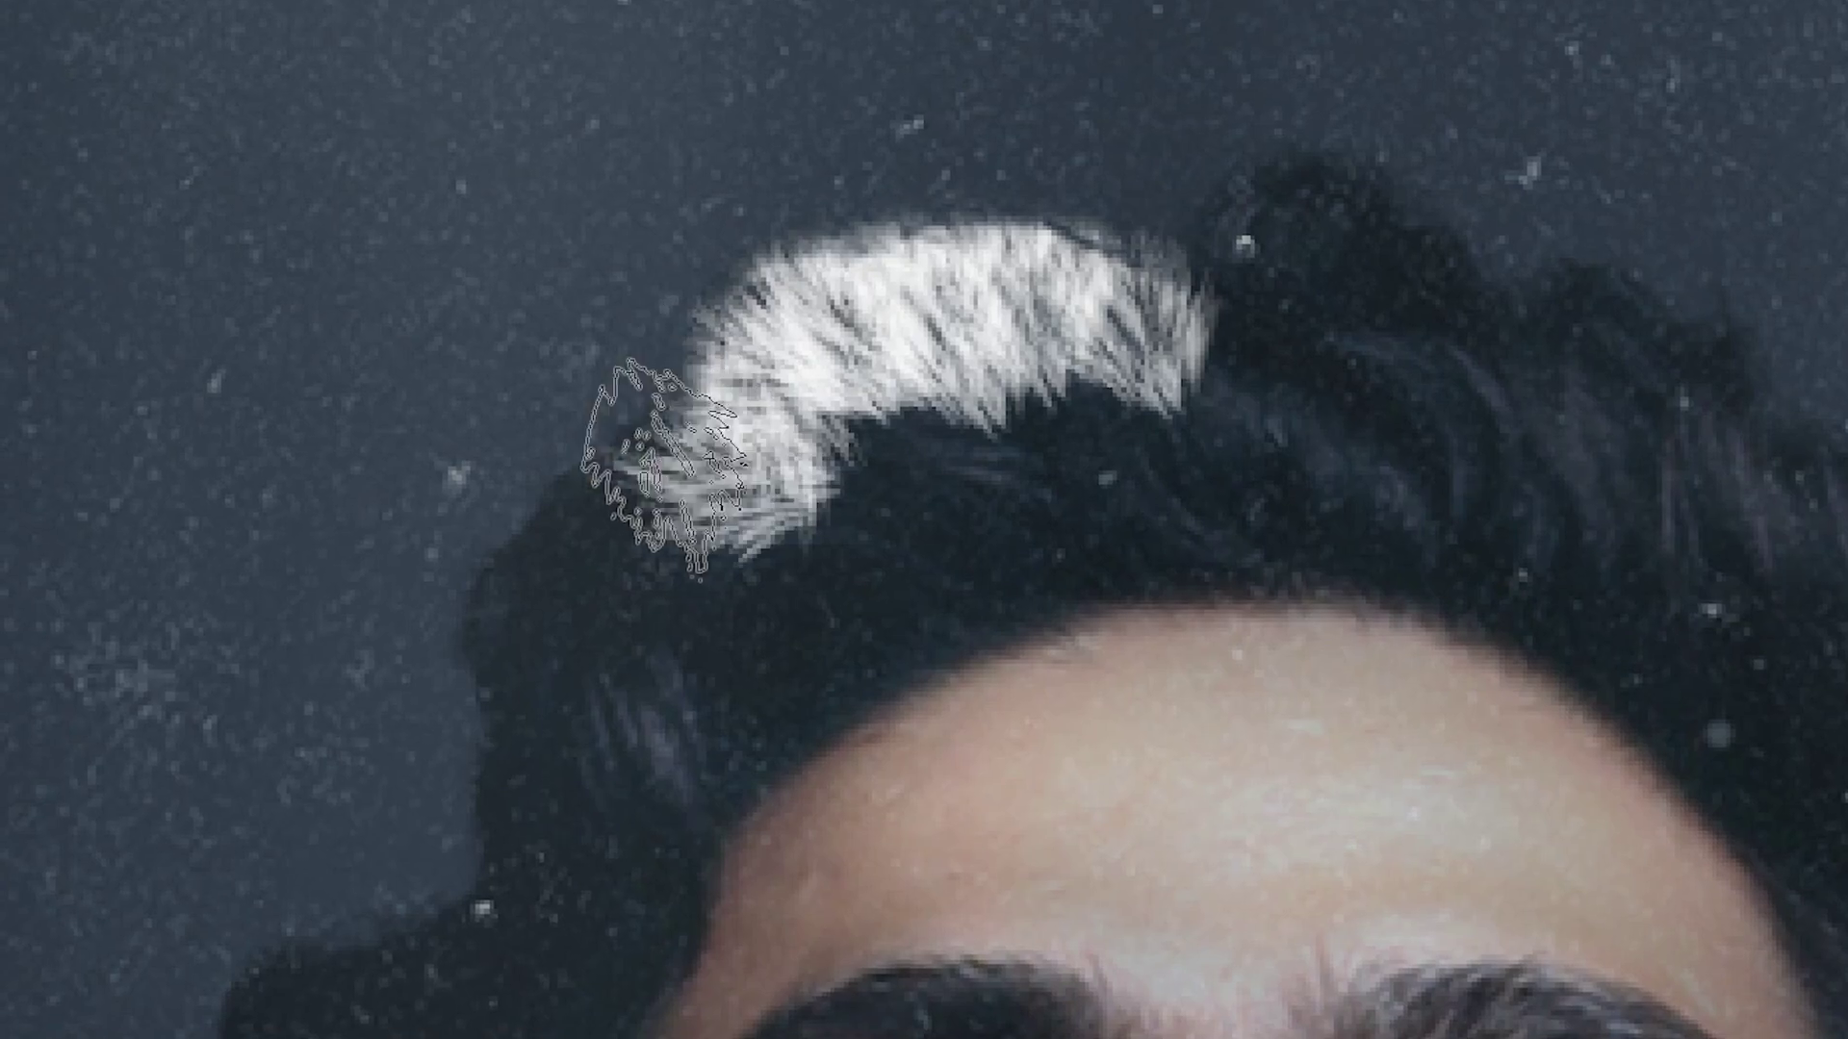
mouse_move(619, 413)
left_mouse_down()
mouse_move(487, 528)
mouse_move(475, 516)
mouse_move(743, 721)
left_mouse_up()
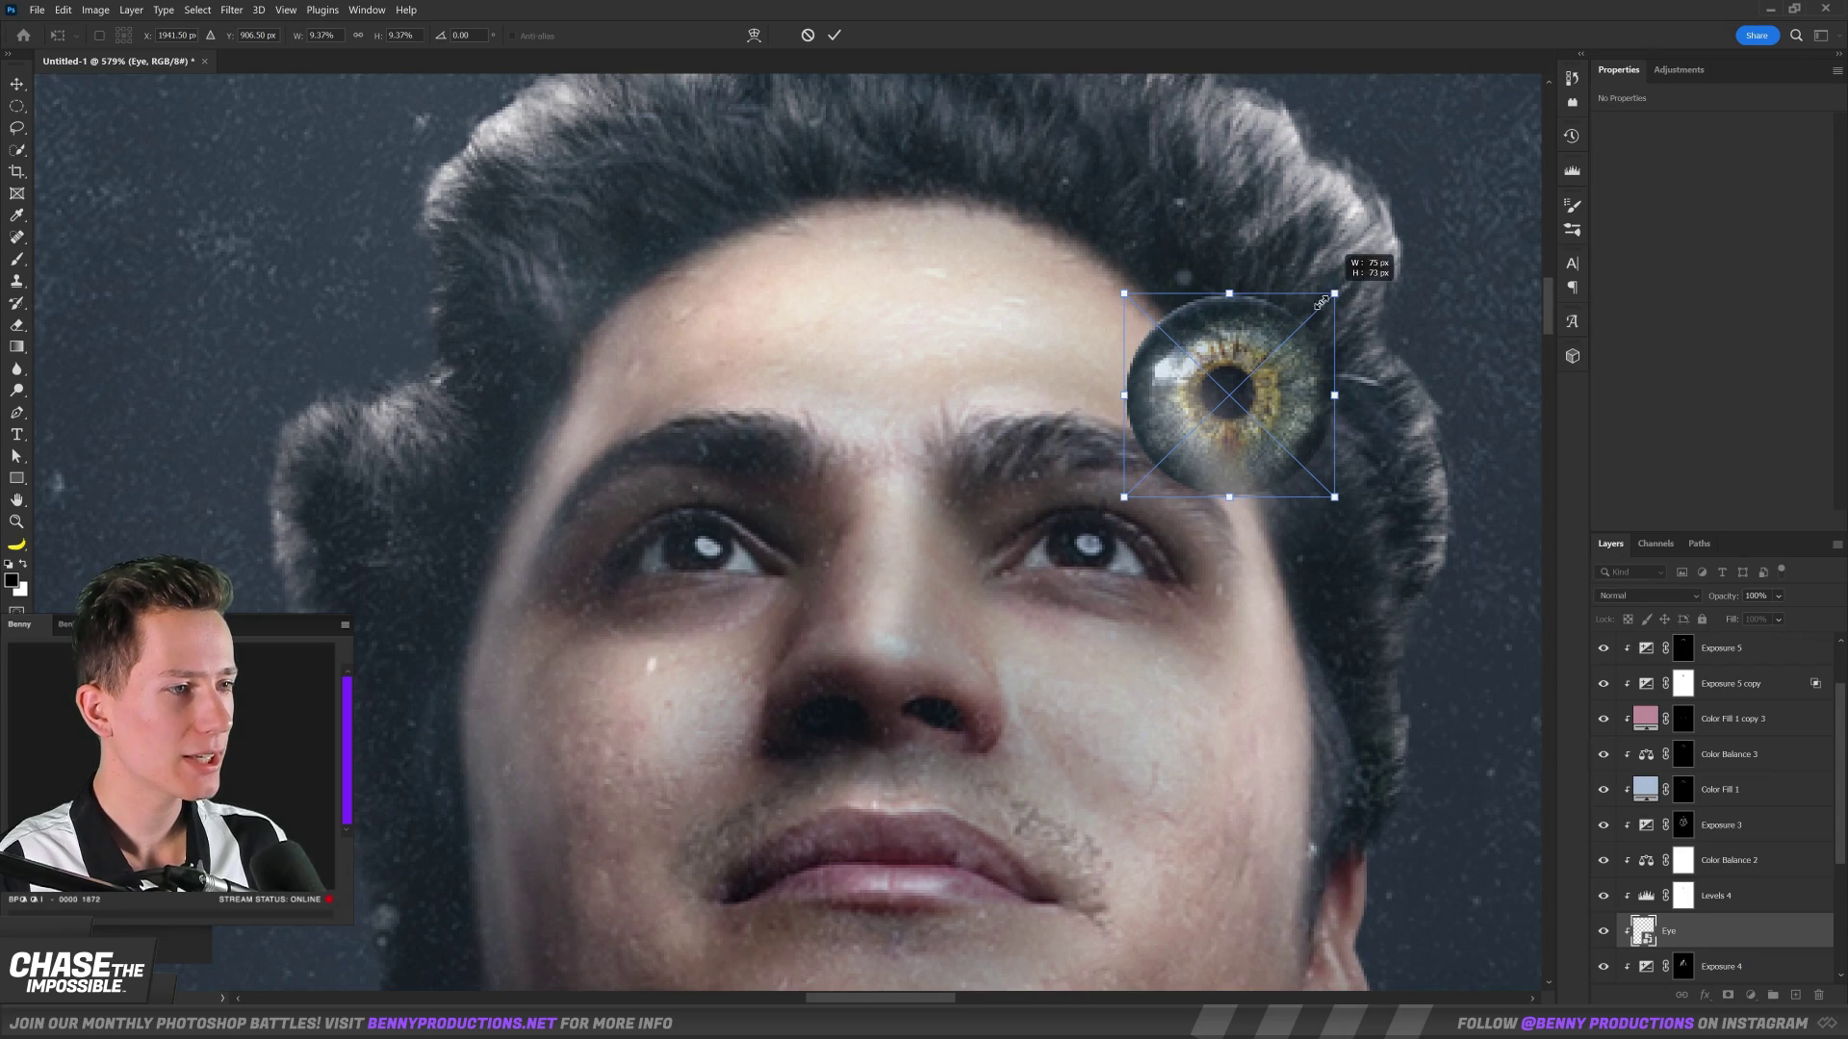
left_click_drag(1320, 303, 1185, 444)
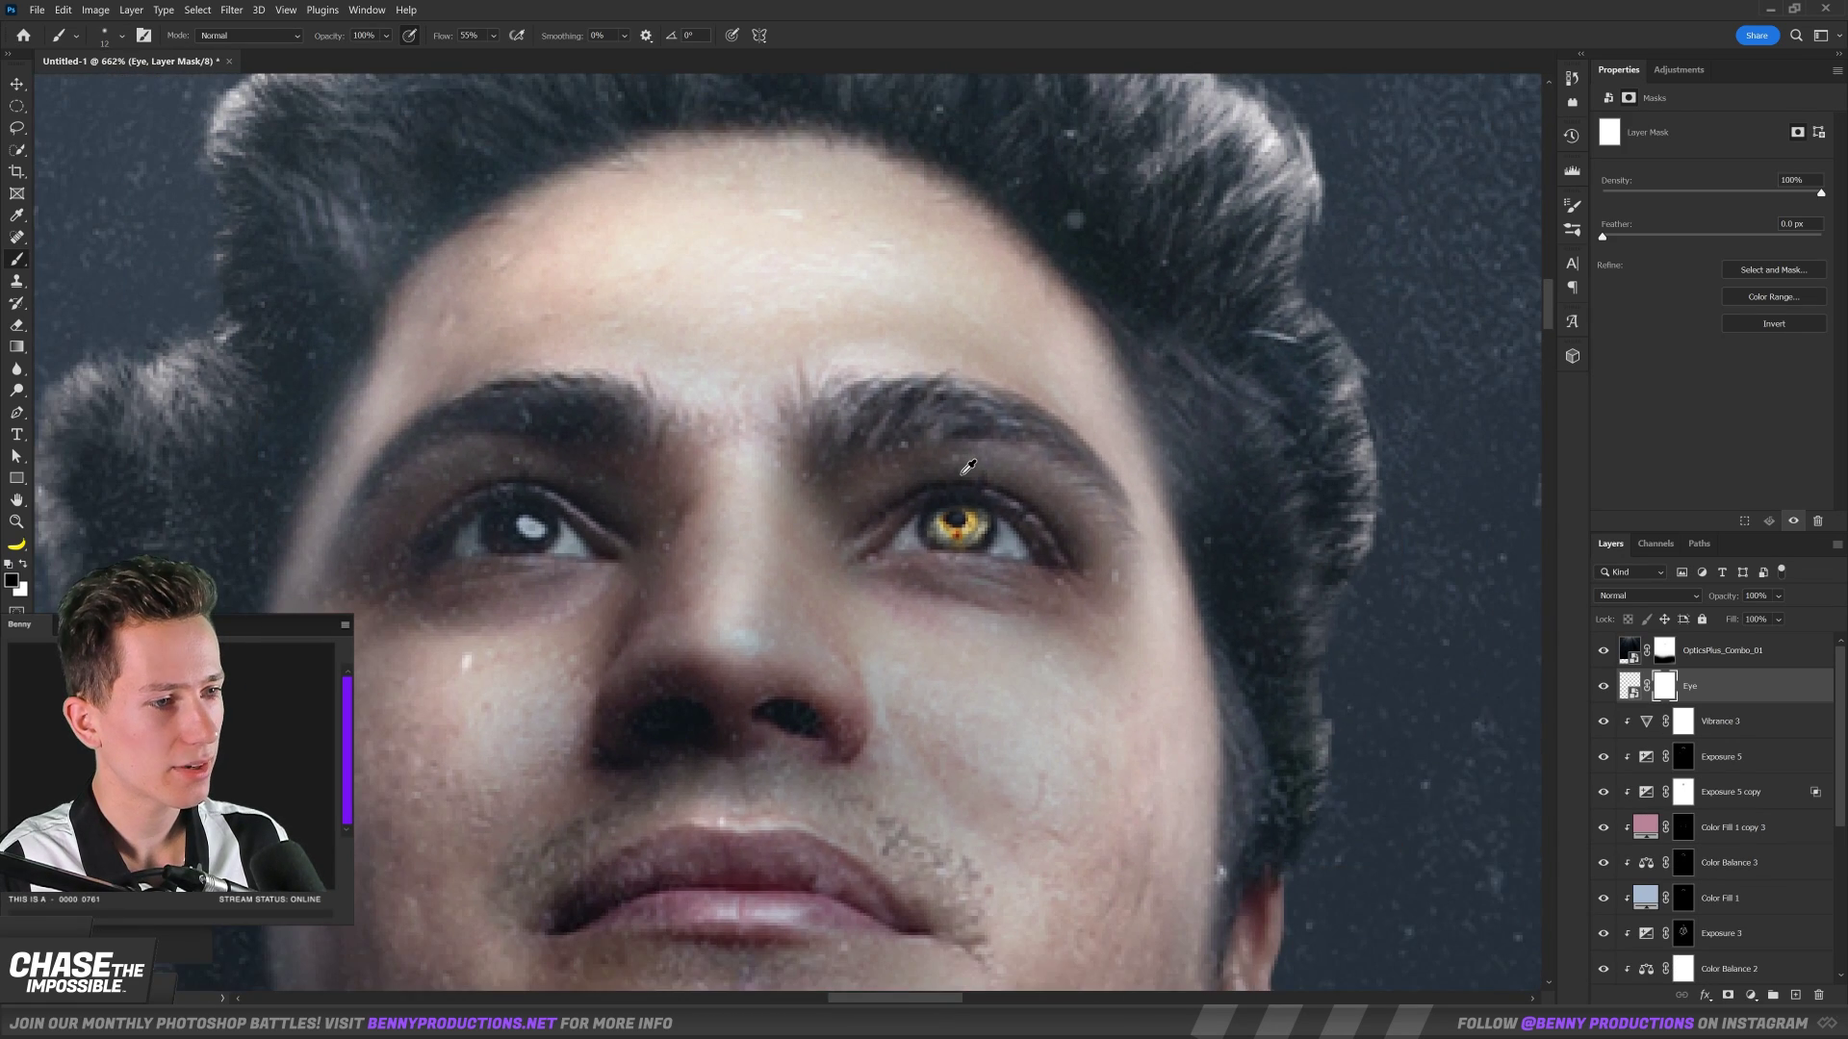
scroll(950, 486, "up", 5)
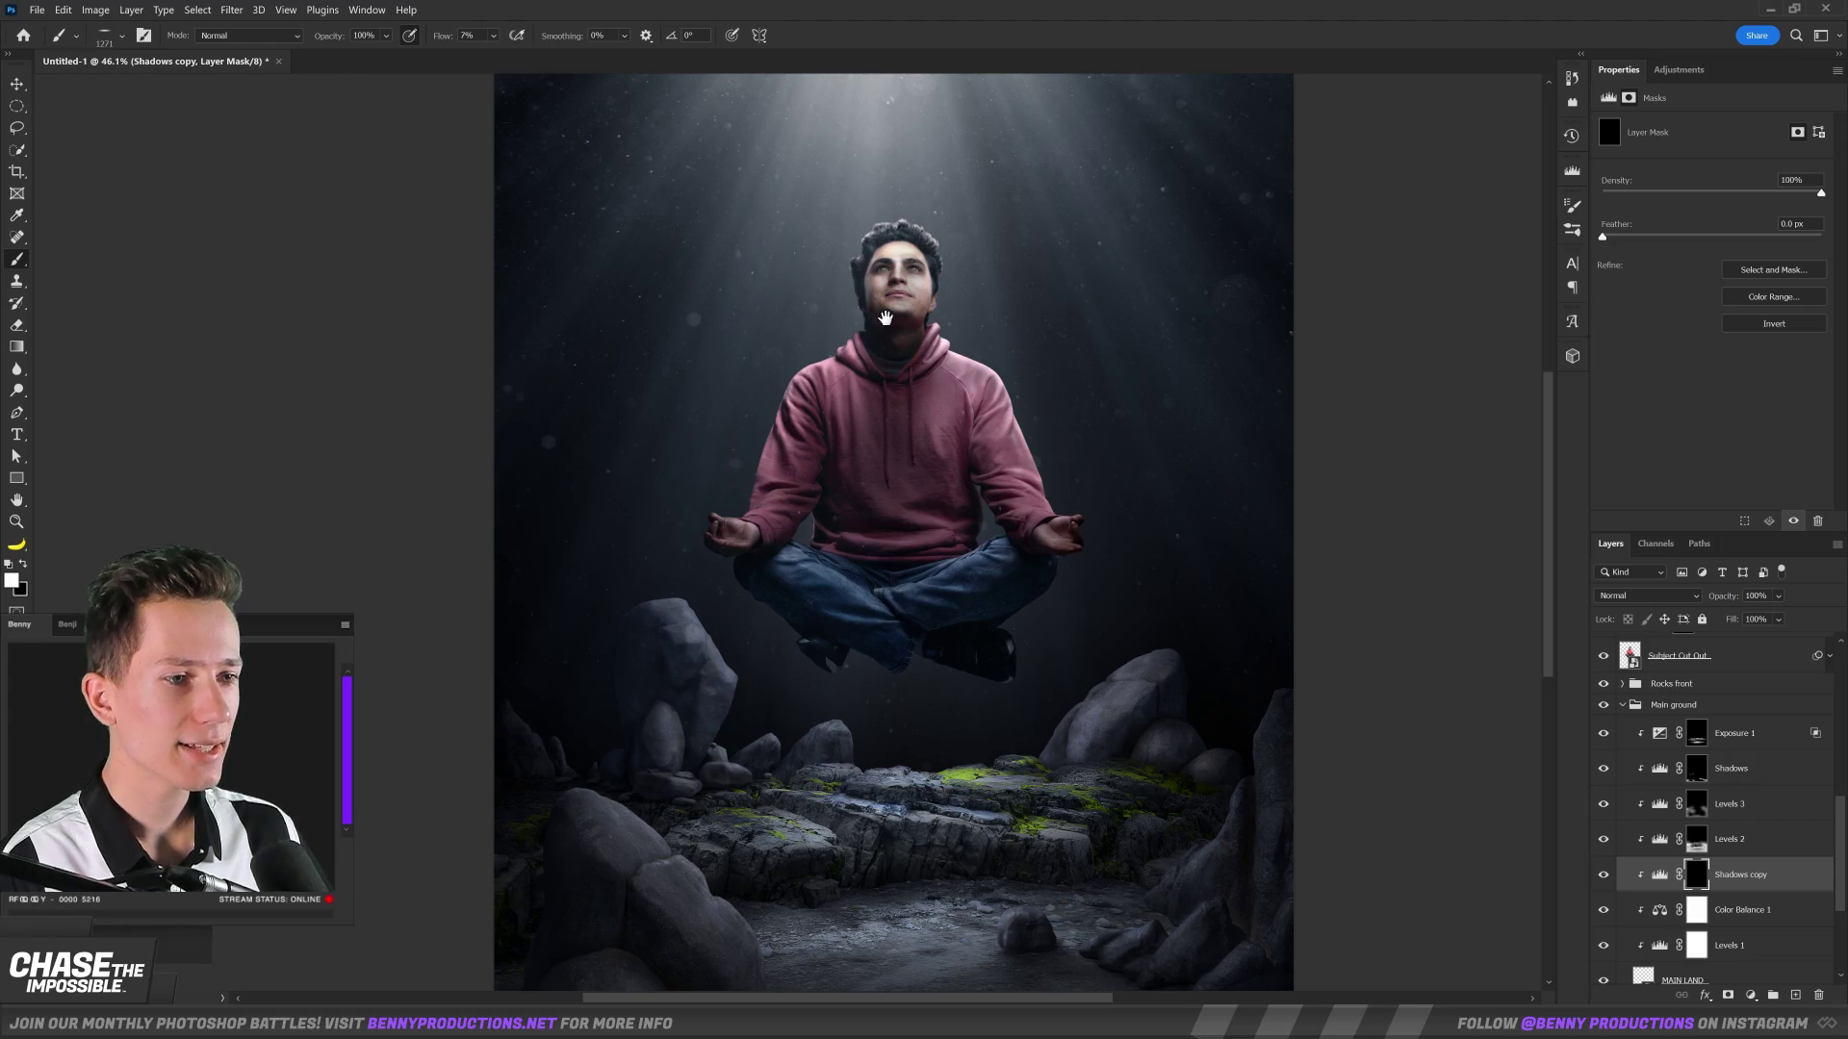
Paint a soft shadow on the rocky ledge beneath the levitating subject on the Shadows copy mask with a flattened brush at 7% flow.
left_click_drag(1091, 659, 1081, 487)
scroll(875, 674, "up", 2)
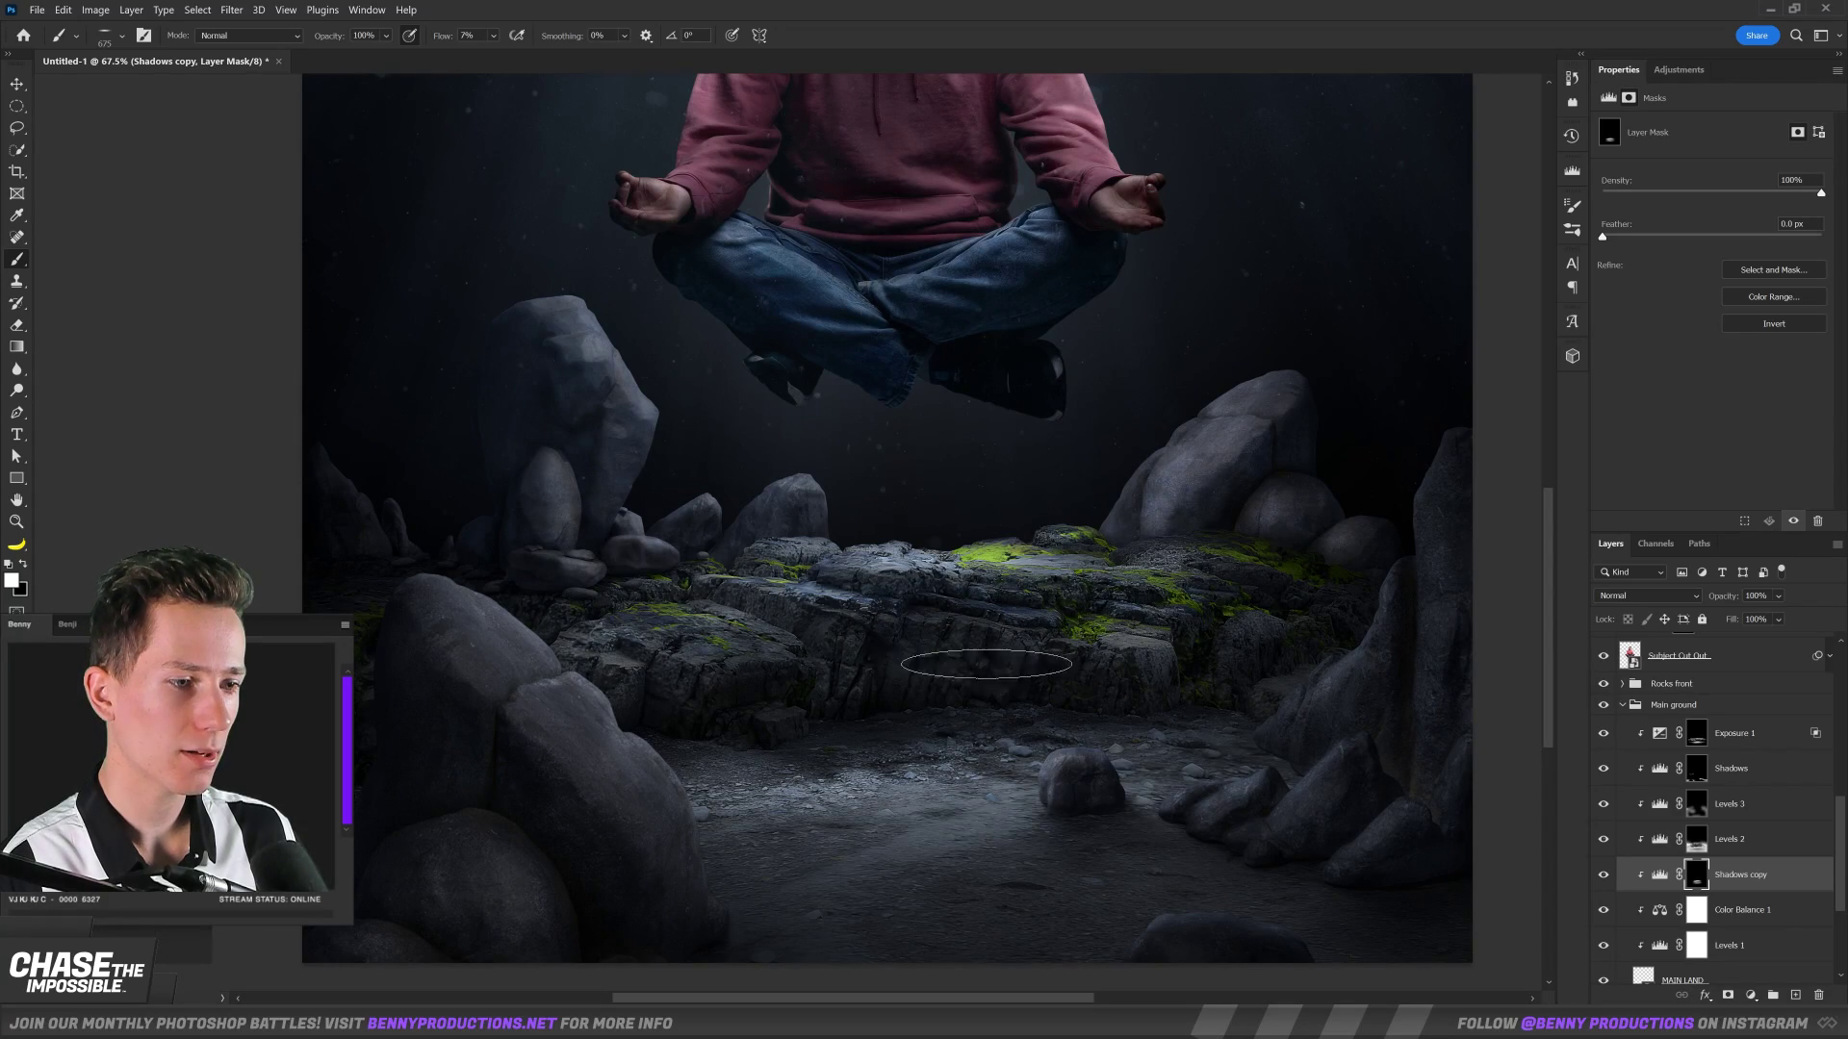
scroll(930, 691, "down", 3)
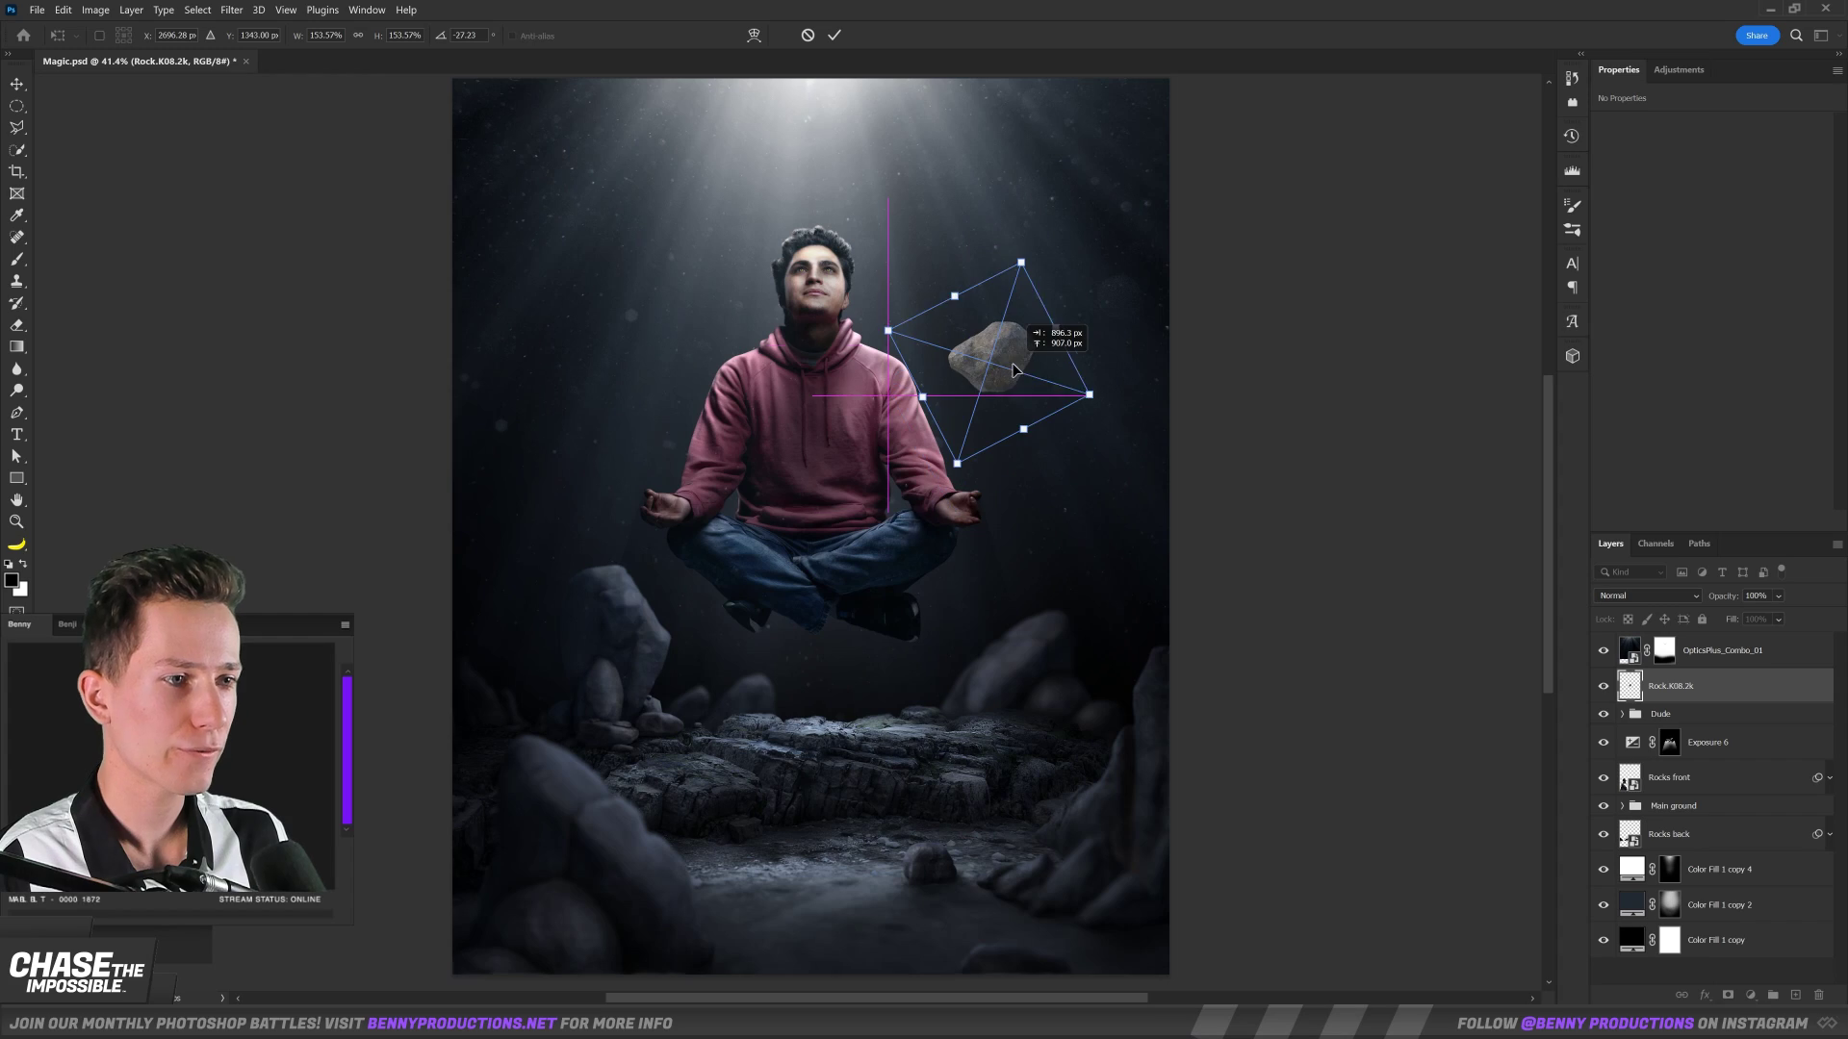
Place and scale four floating rocks around the subject: one opposite his shoulder, two smaller ones beside his head, and a large one behind his arm.
key("ctrl+v")
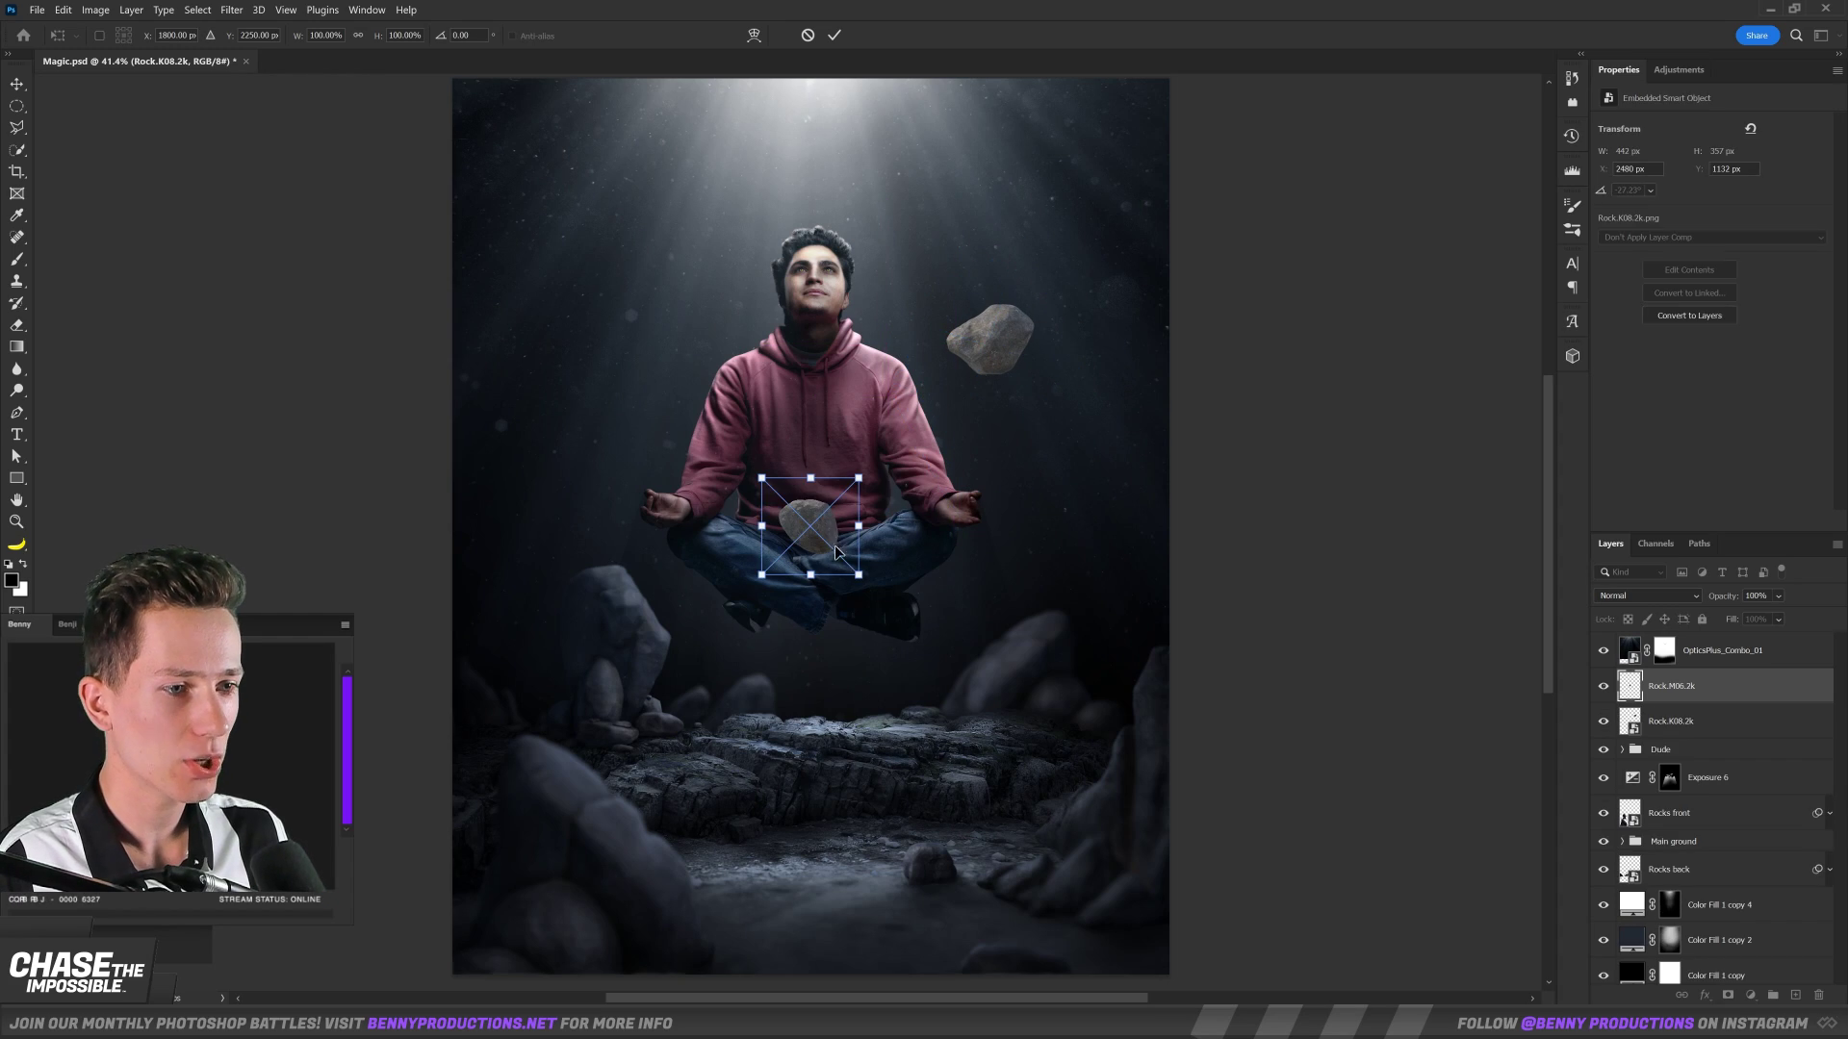
left_click_drag(805, 491, 718, 320)
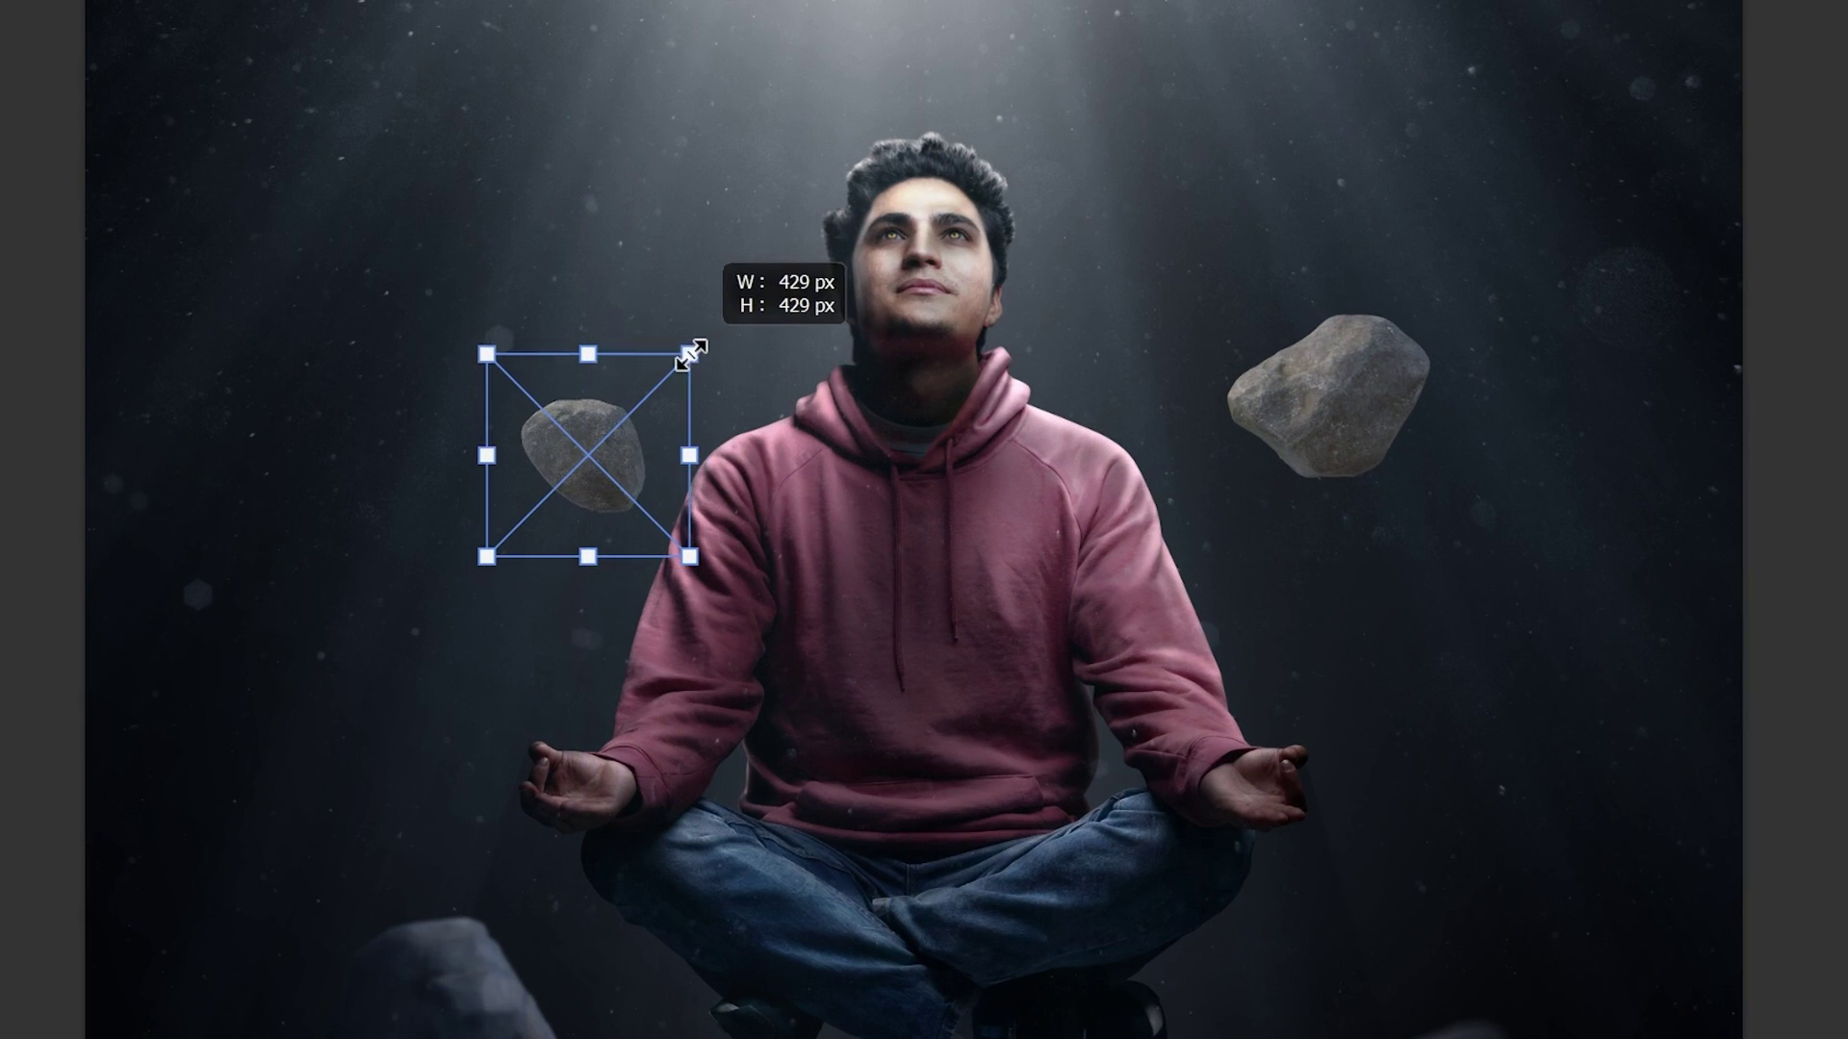
left_click_drag(619, 413, 614, 187)
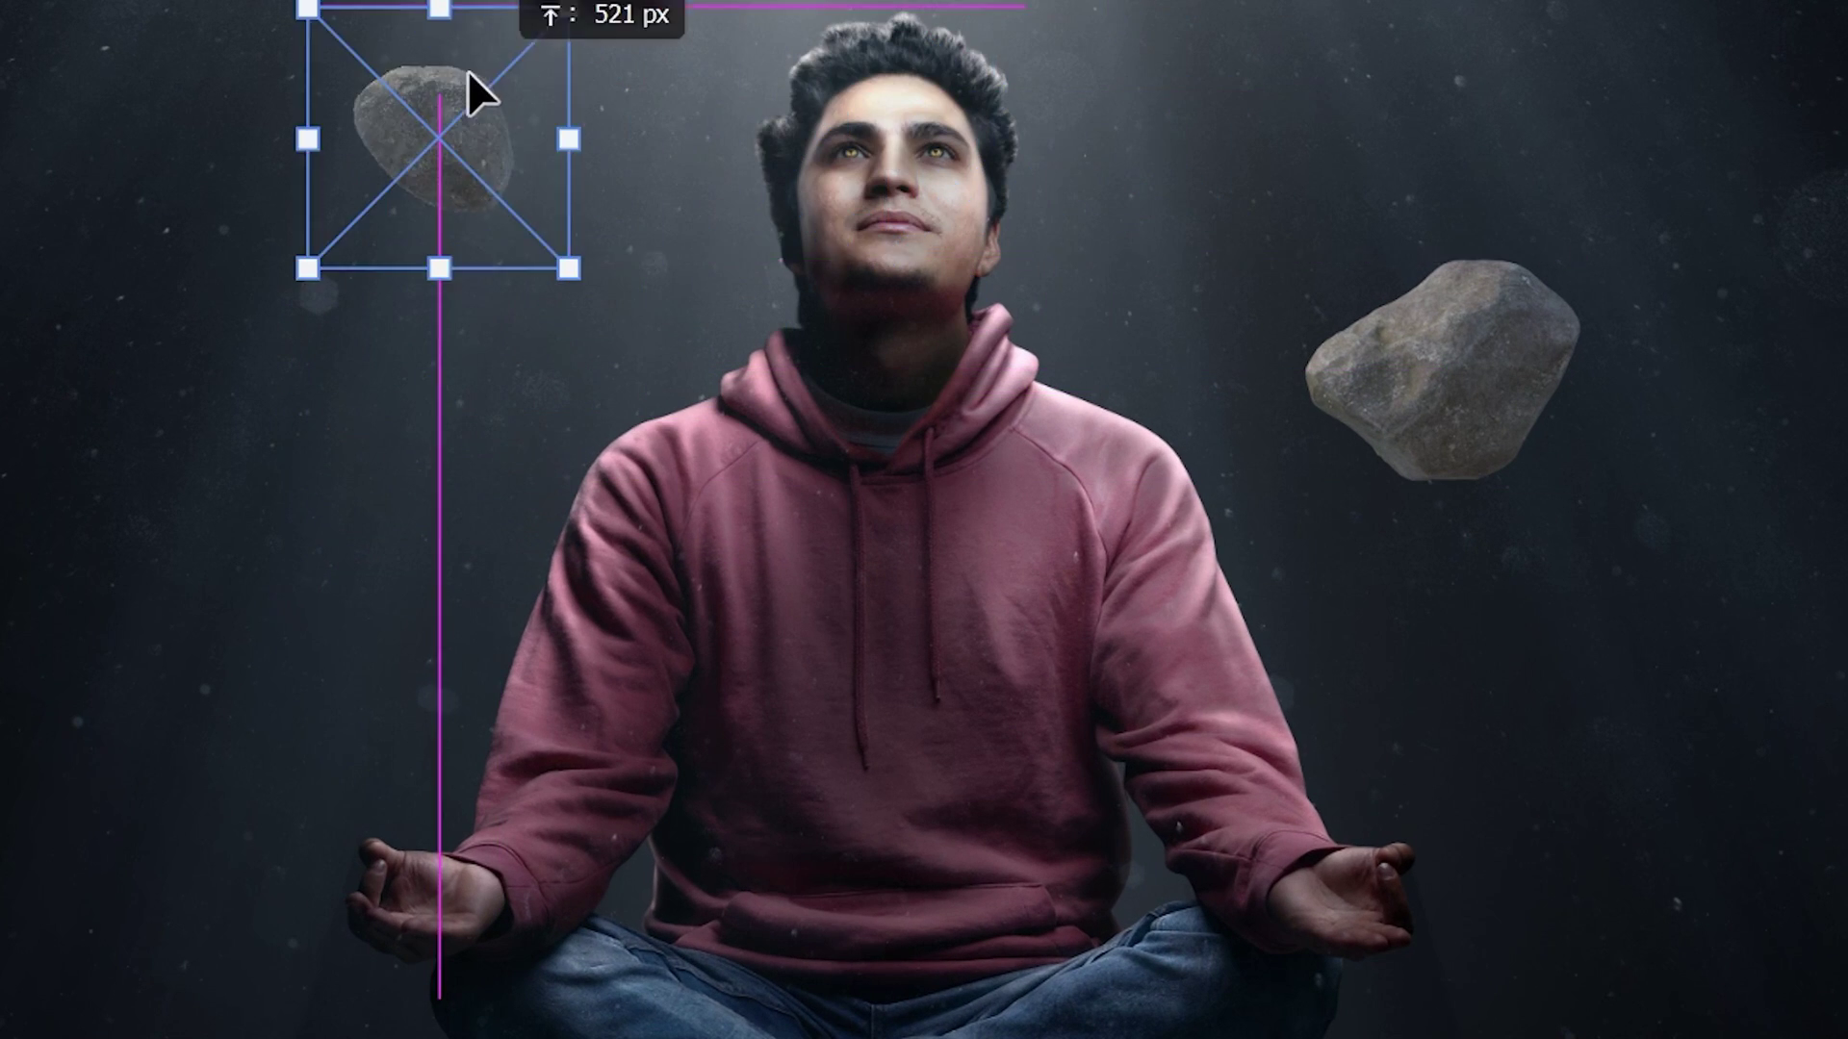
left_click_drag(468, 71, 443, 116)
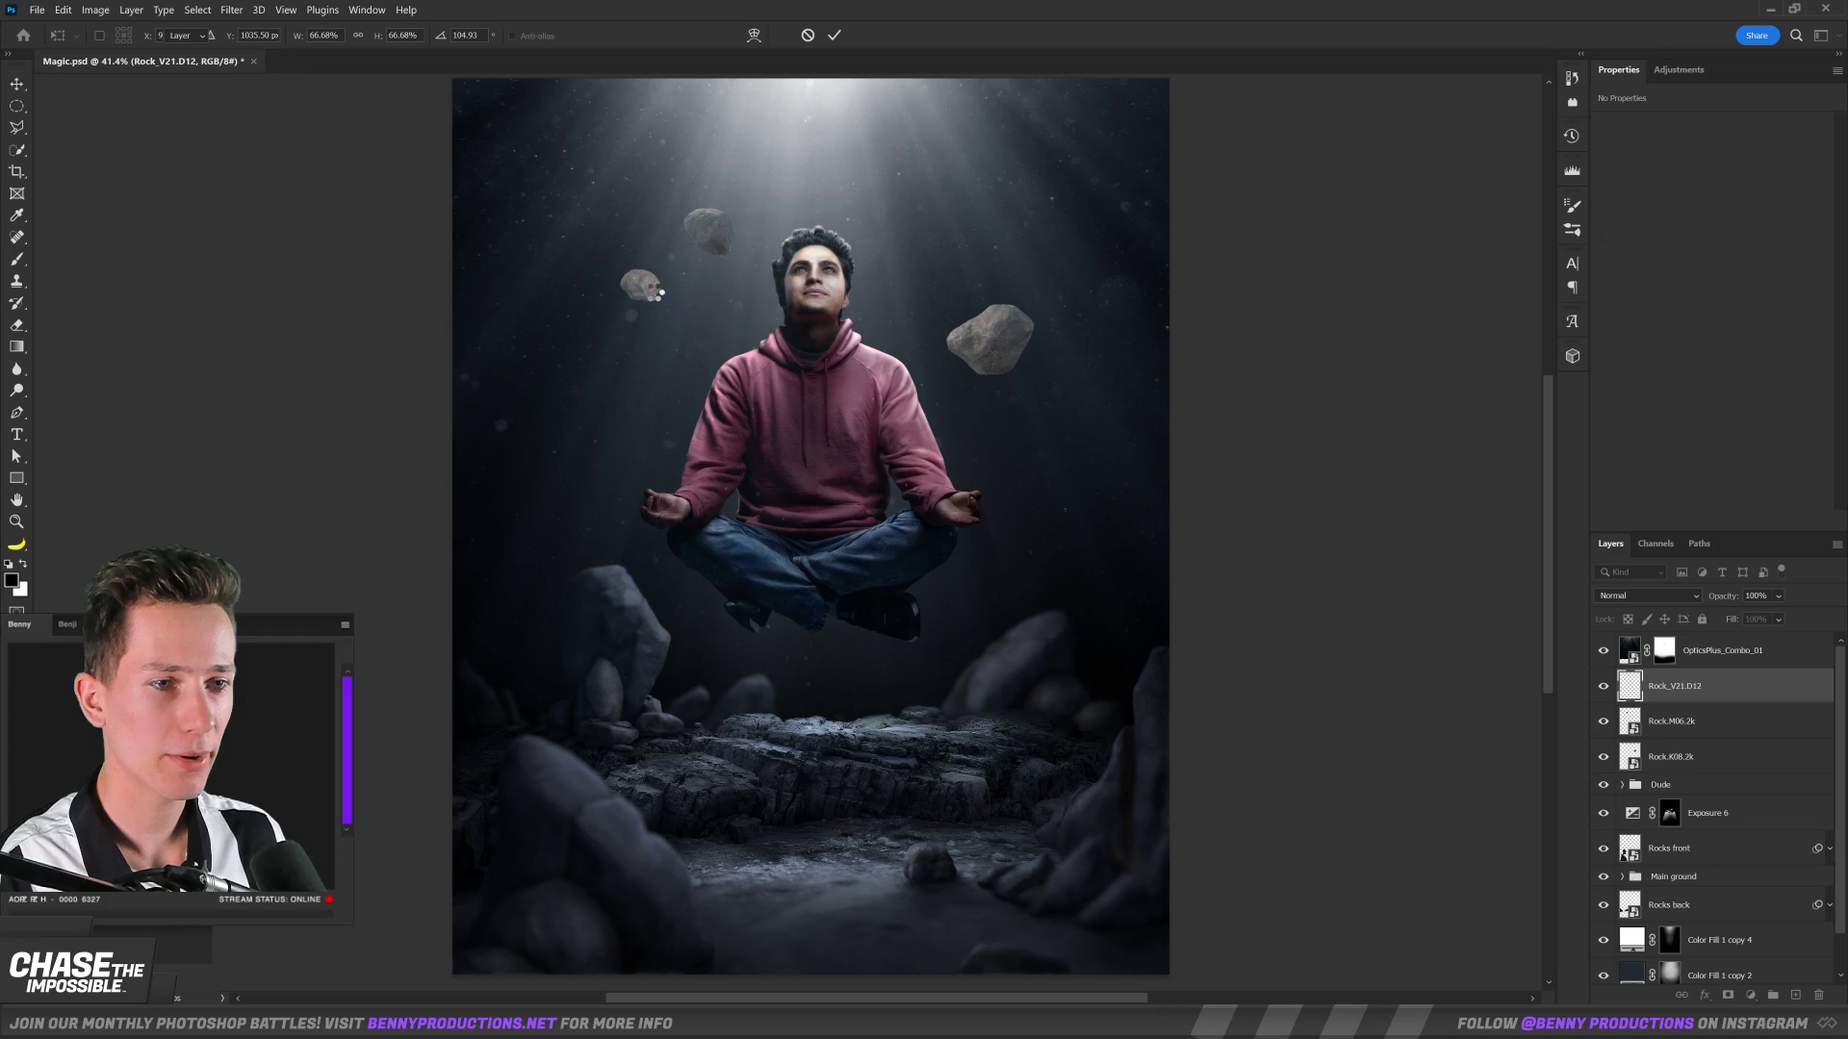
left_click_drag(824, 544, 721, 456)
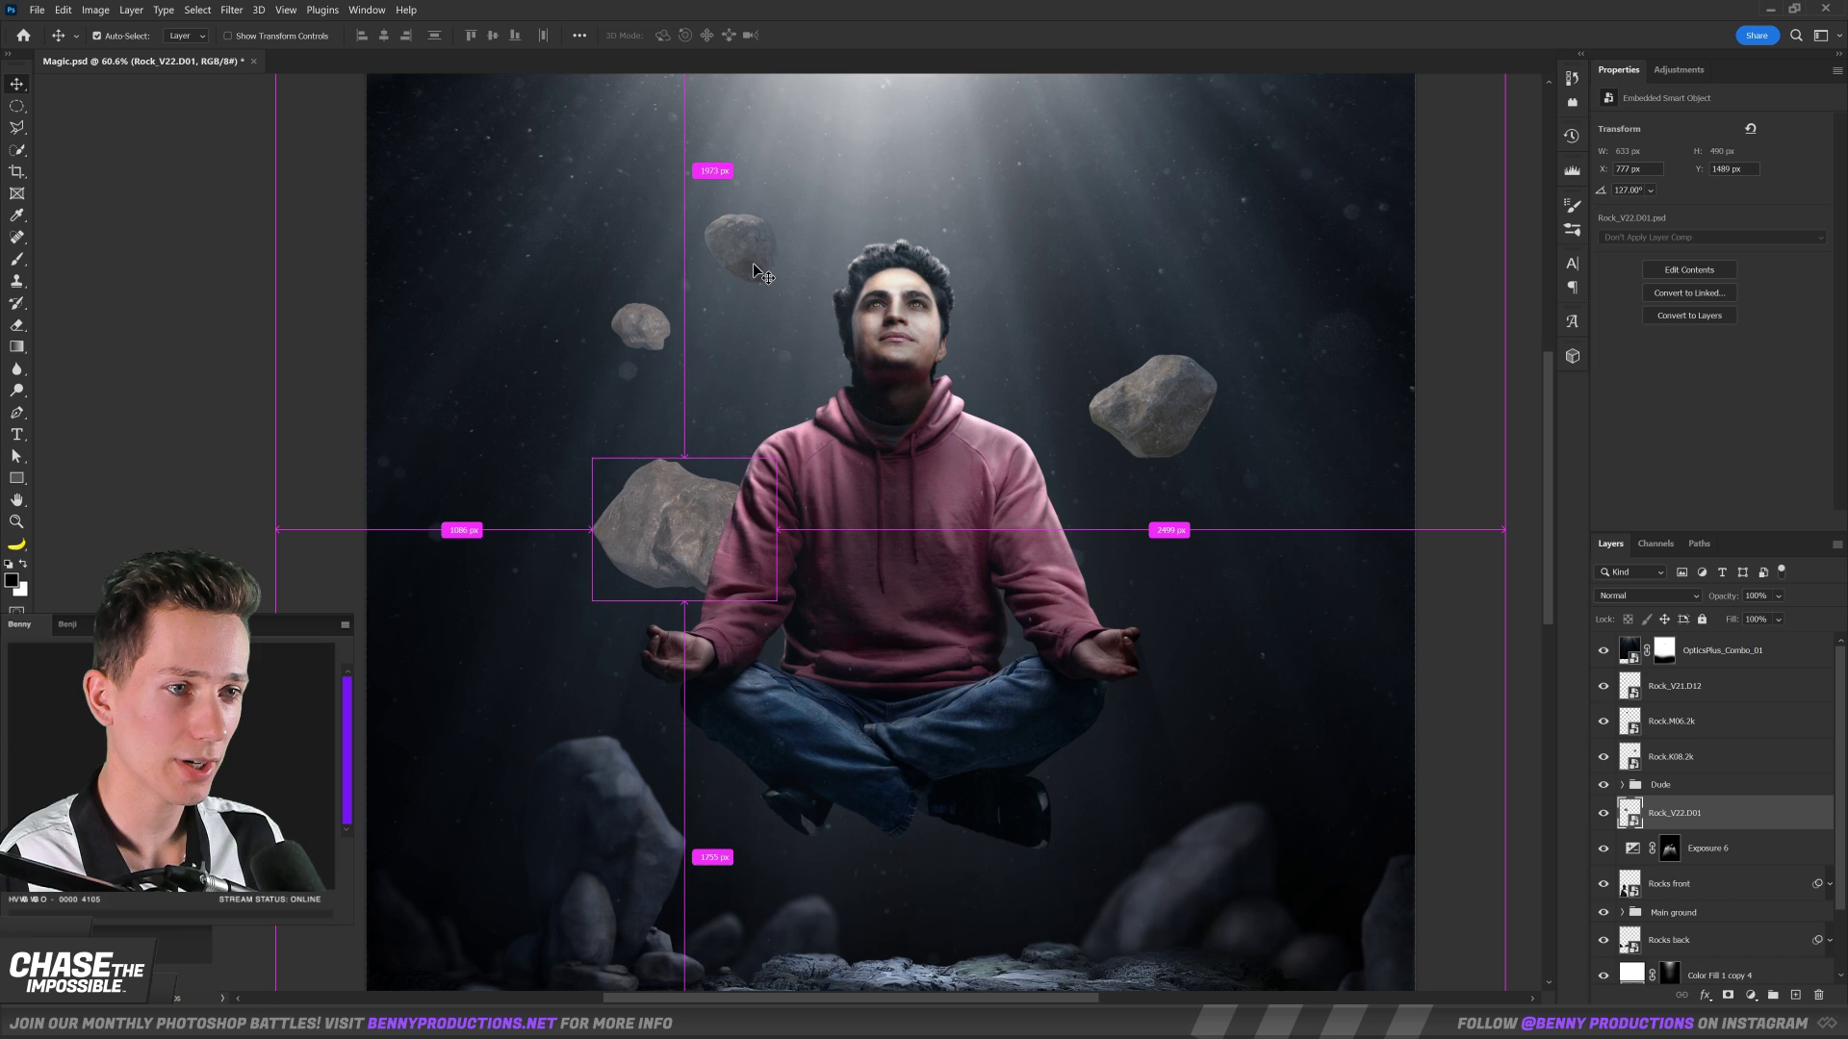
key("Return")
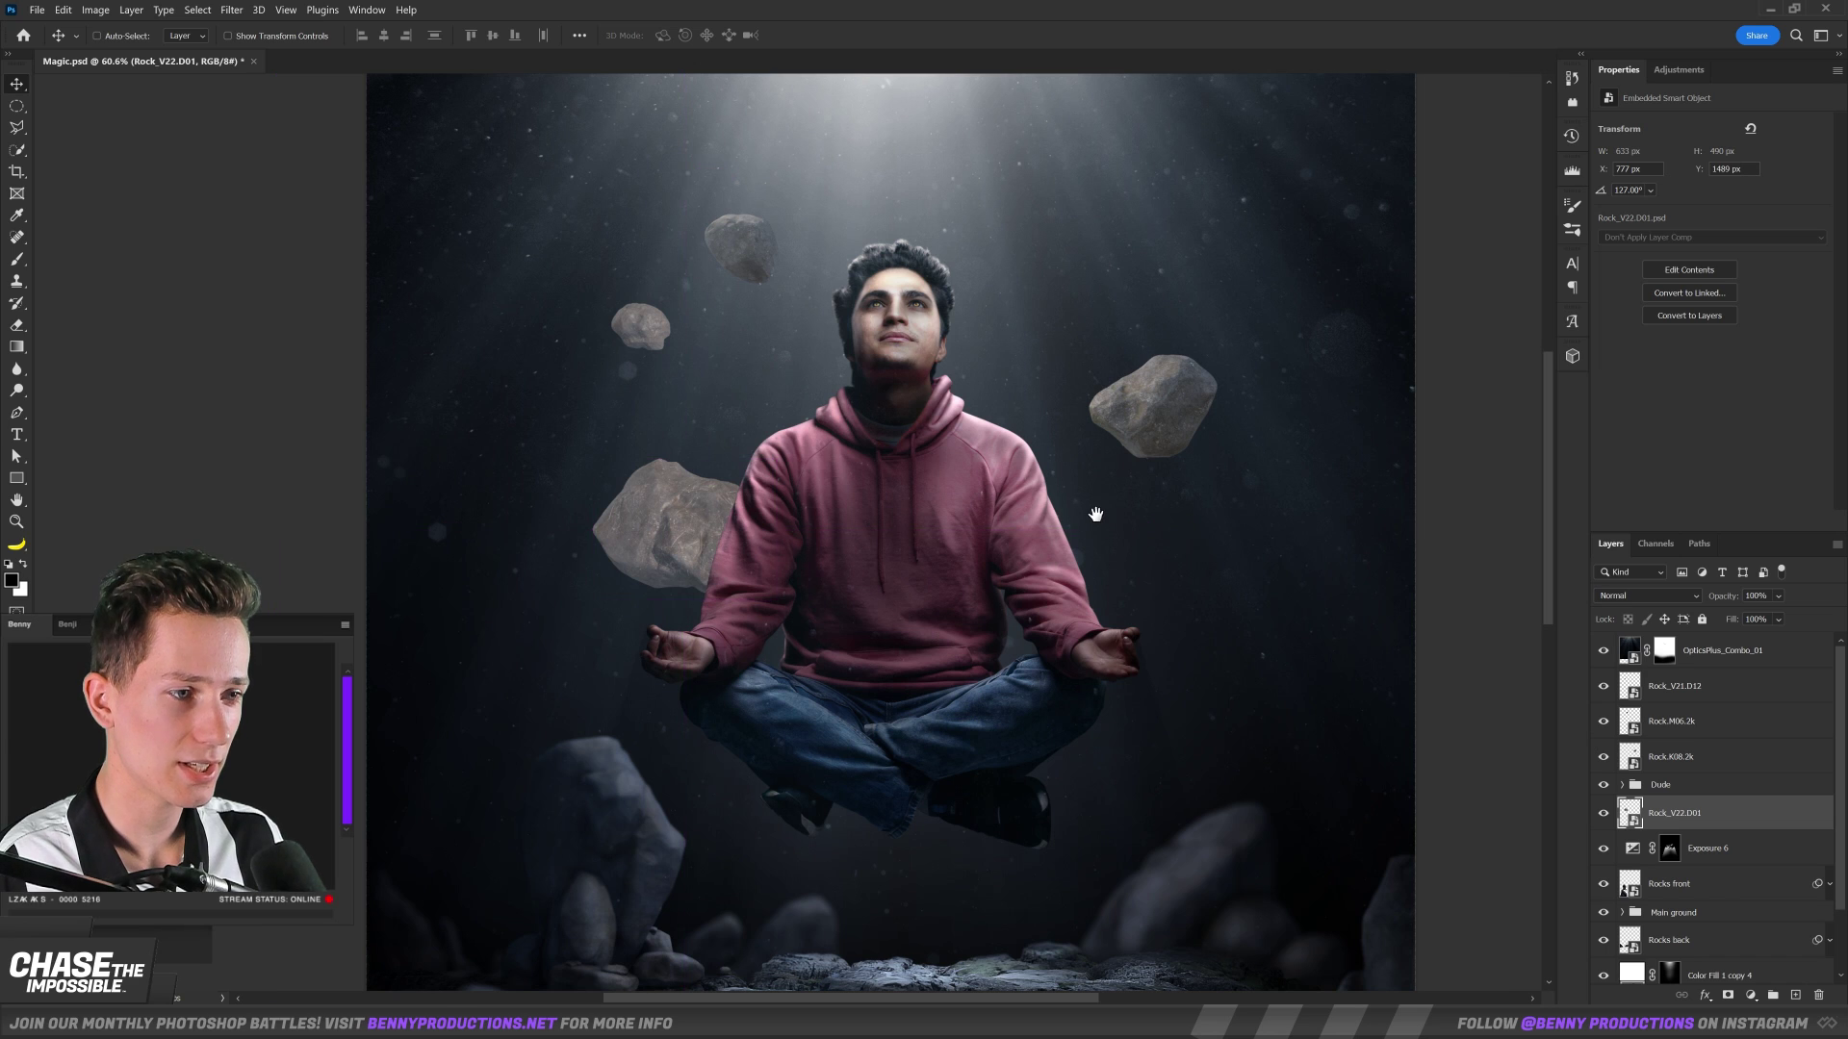
Rotate the scattered rocks image by about 87° and position it above and beside the subject's head among the floating rocks.
left_click_drag(1102, 530, 1091, 473)
key("ctrl+t")
left_click_drag(712, 318, 863, 286)
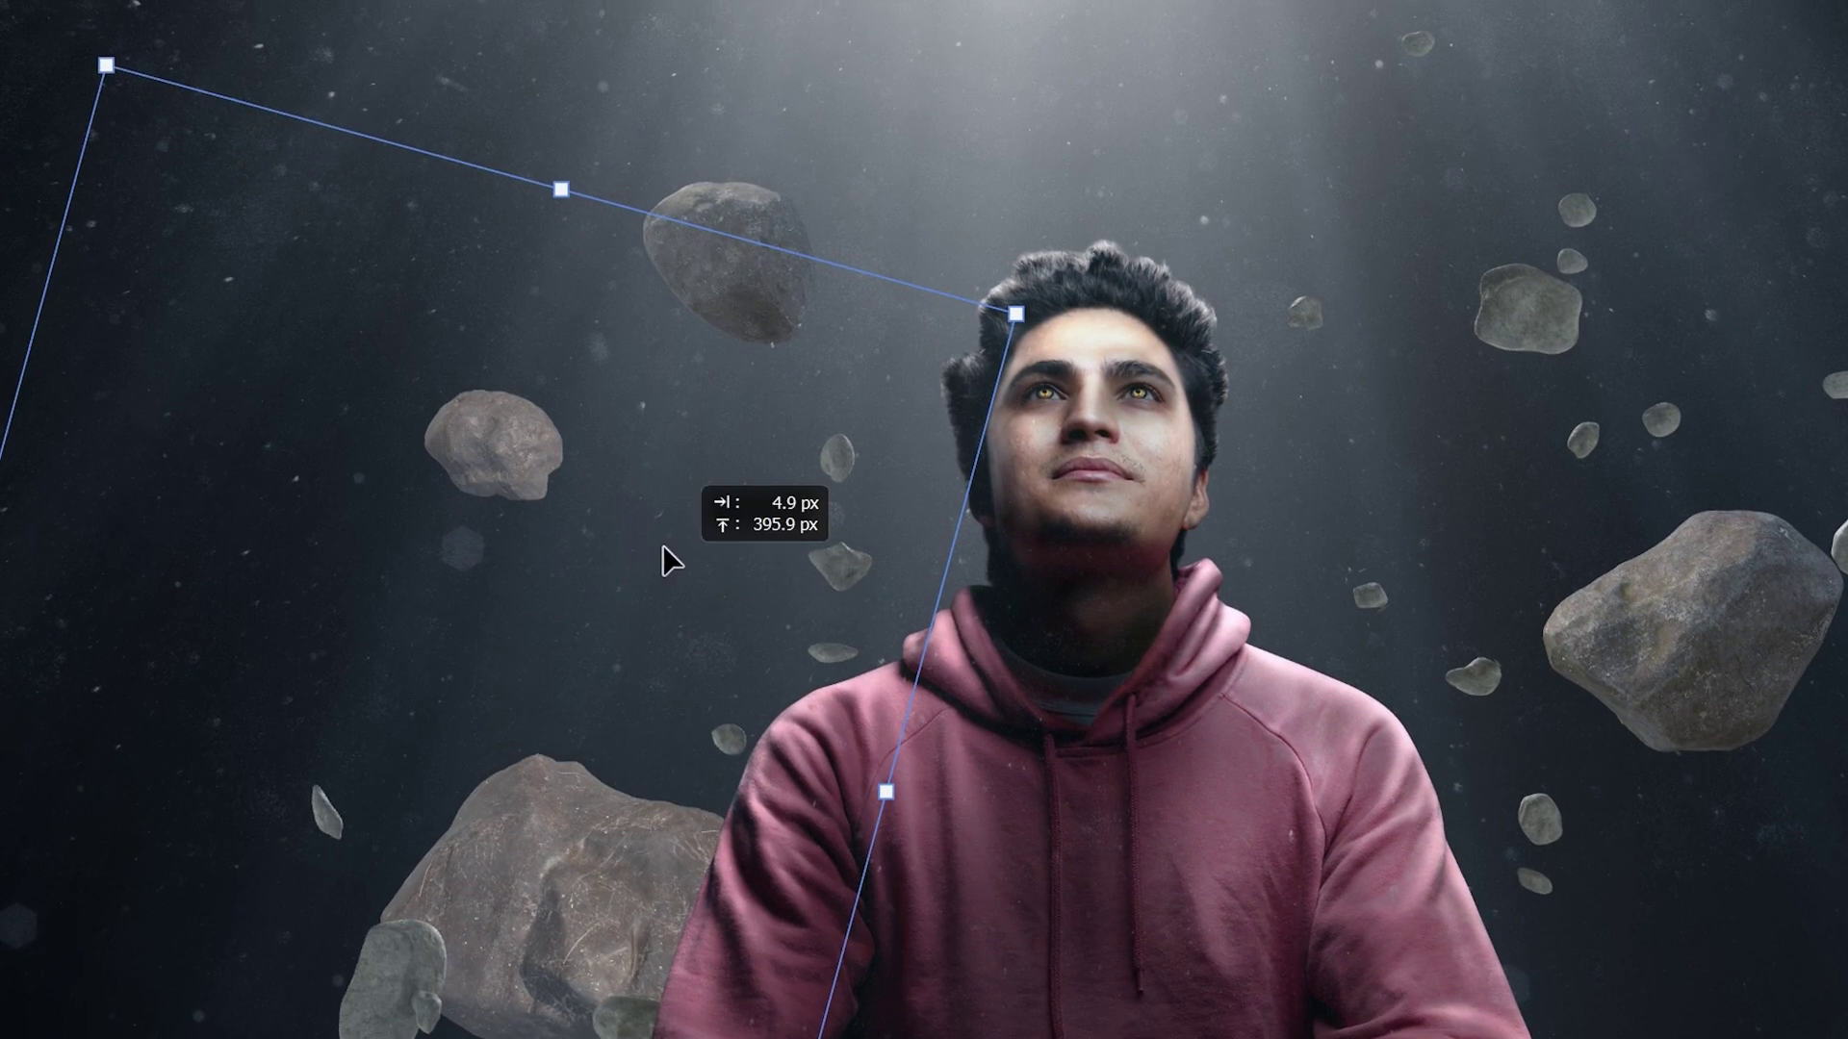
left_click_drag(1035, 517, 1088, 332)
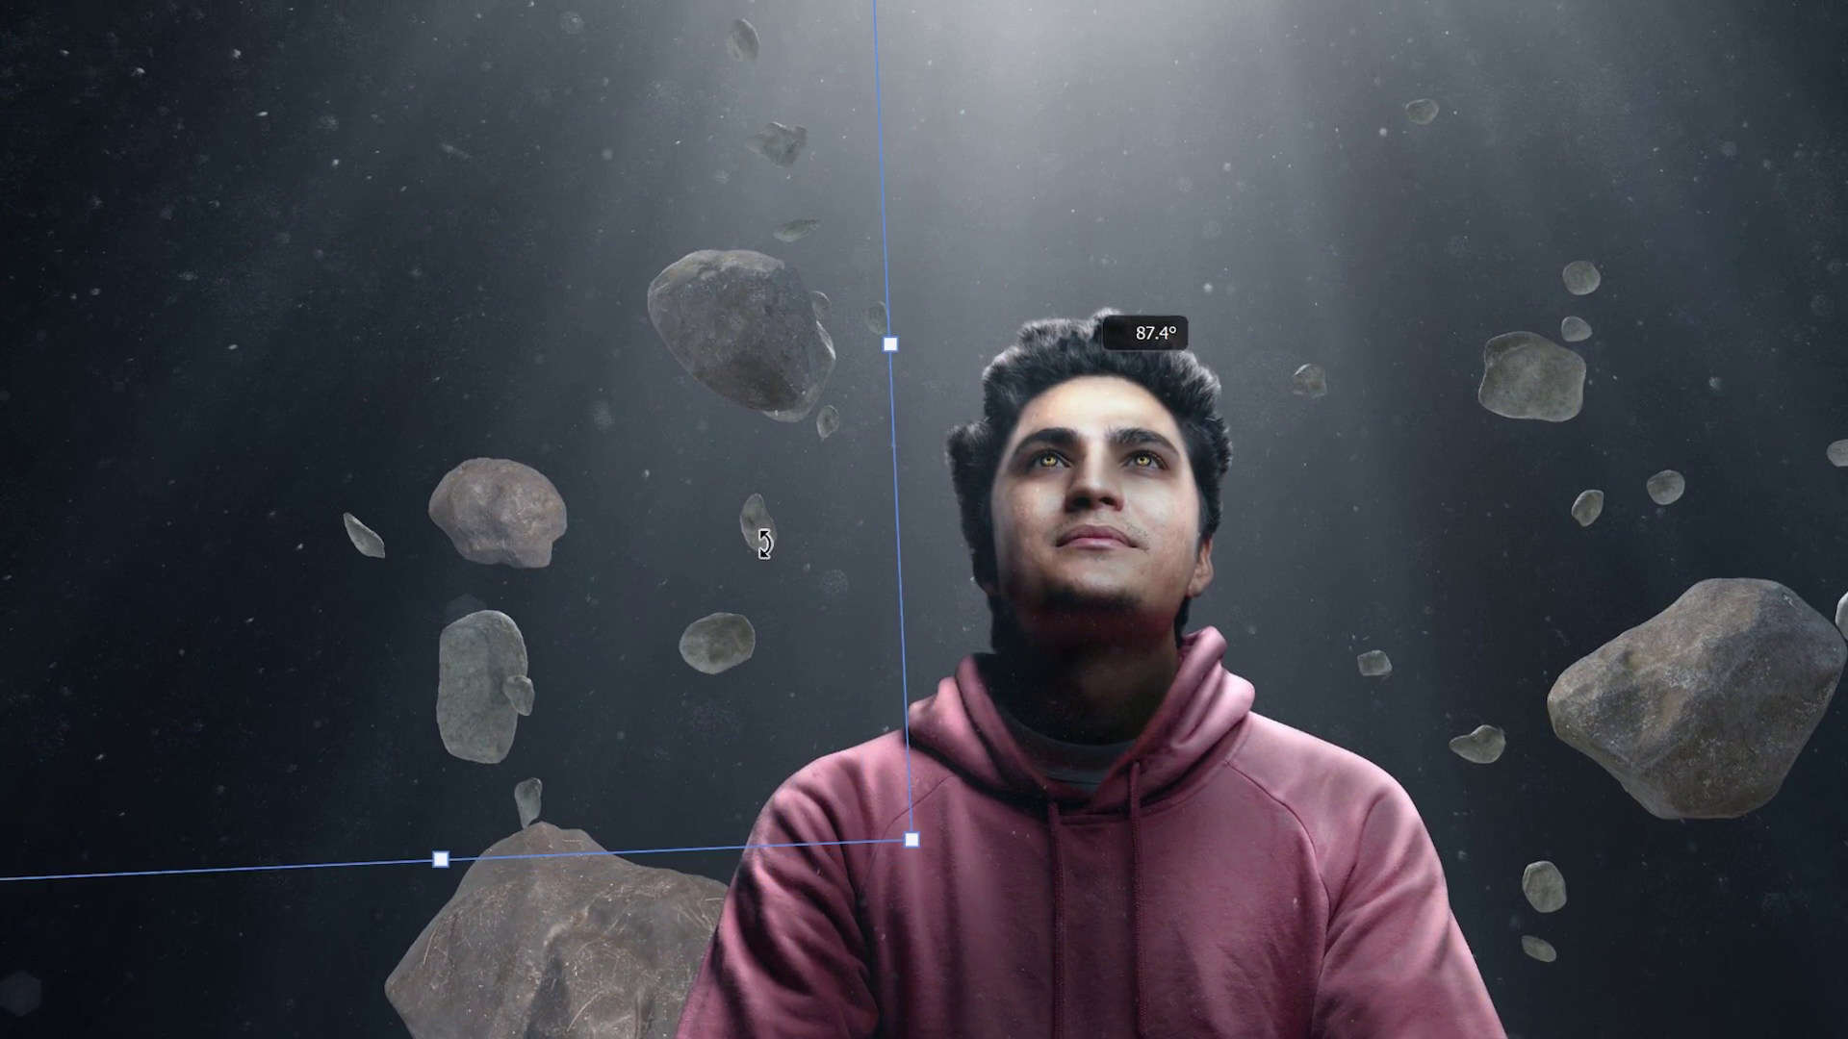
left_click_drag(866, 501, 910, 383)
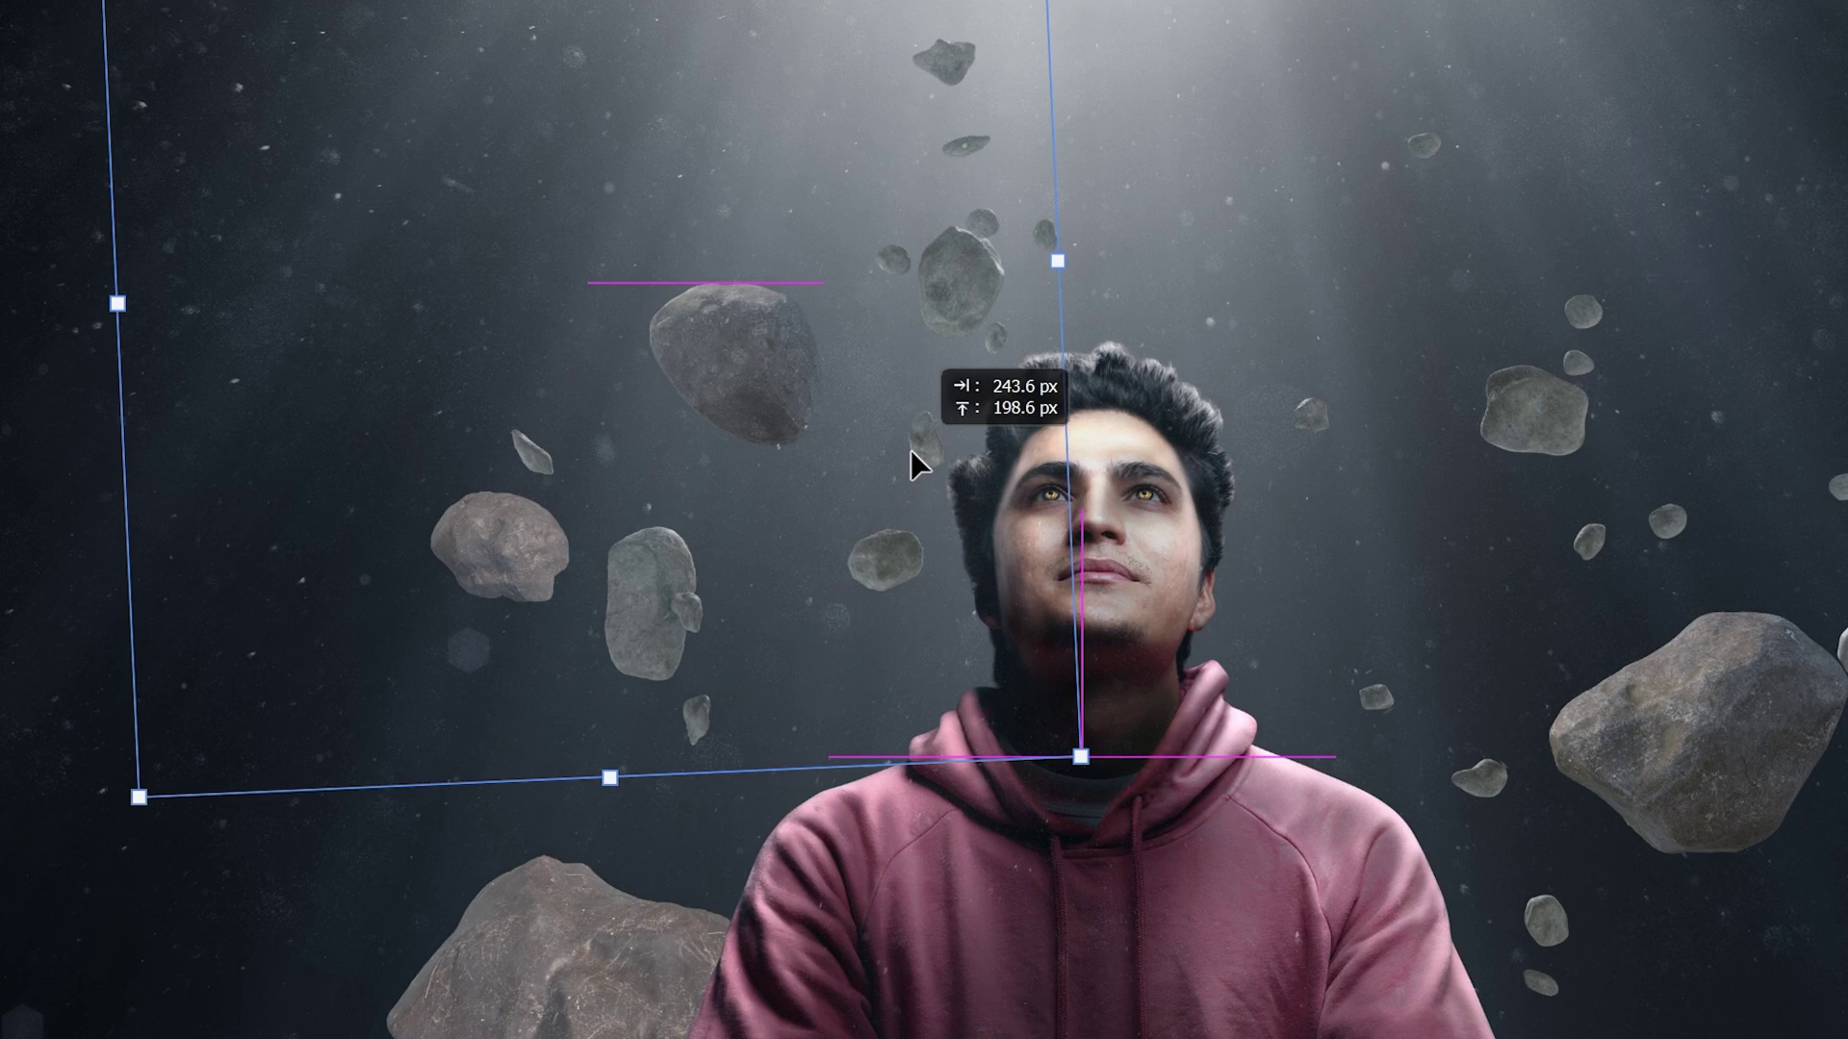
left_click_drag(911, 451, 911, 466)
key("Return")
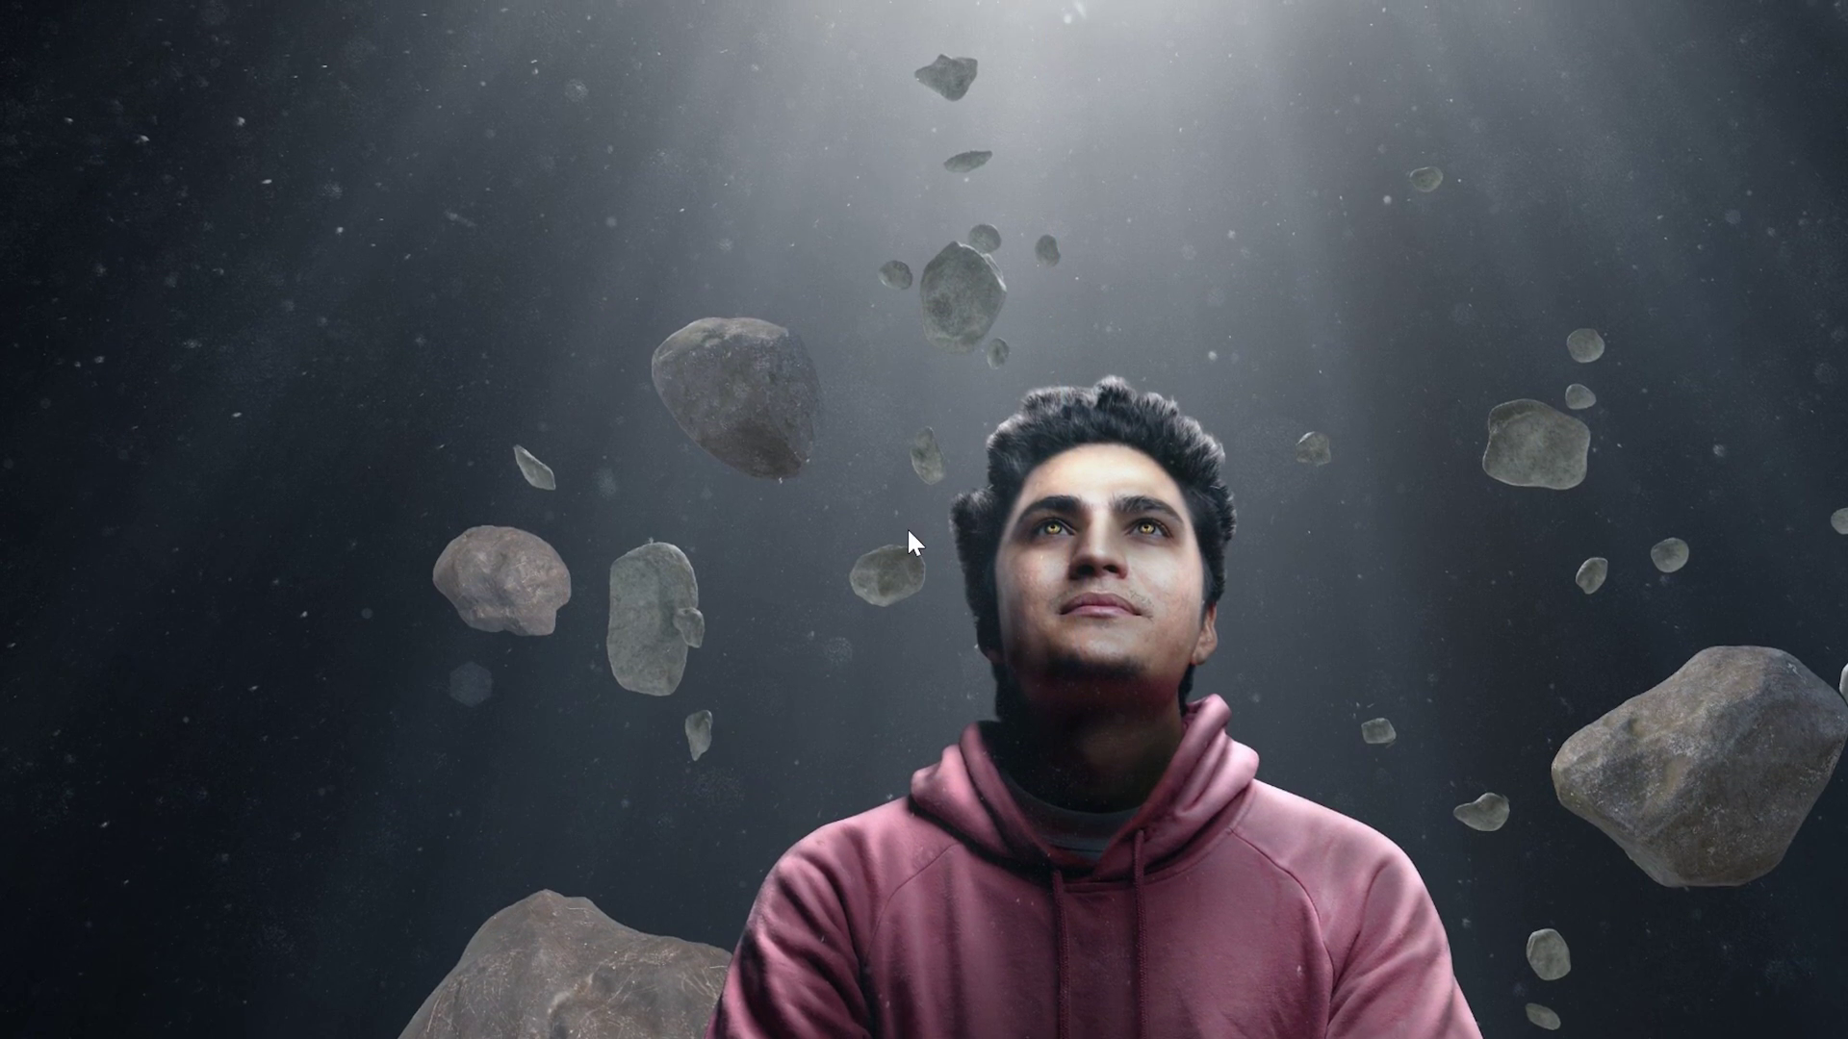
Paint shadows on the undersides of the floating rocks through the clipped Exposure 7 mask with a soft brush at 9% flow.
left_click_drag(988, 547, 950, 412)
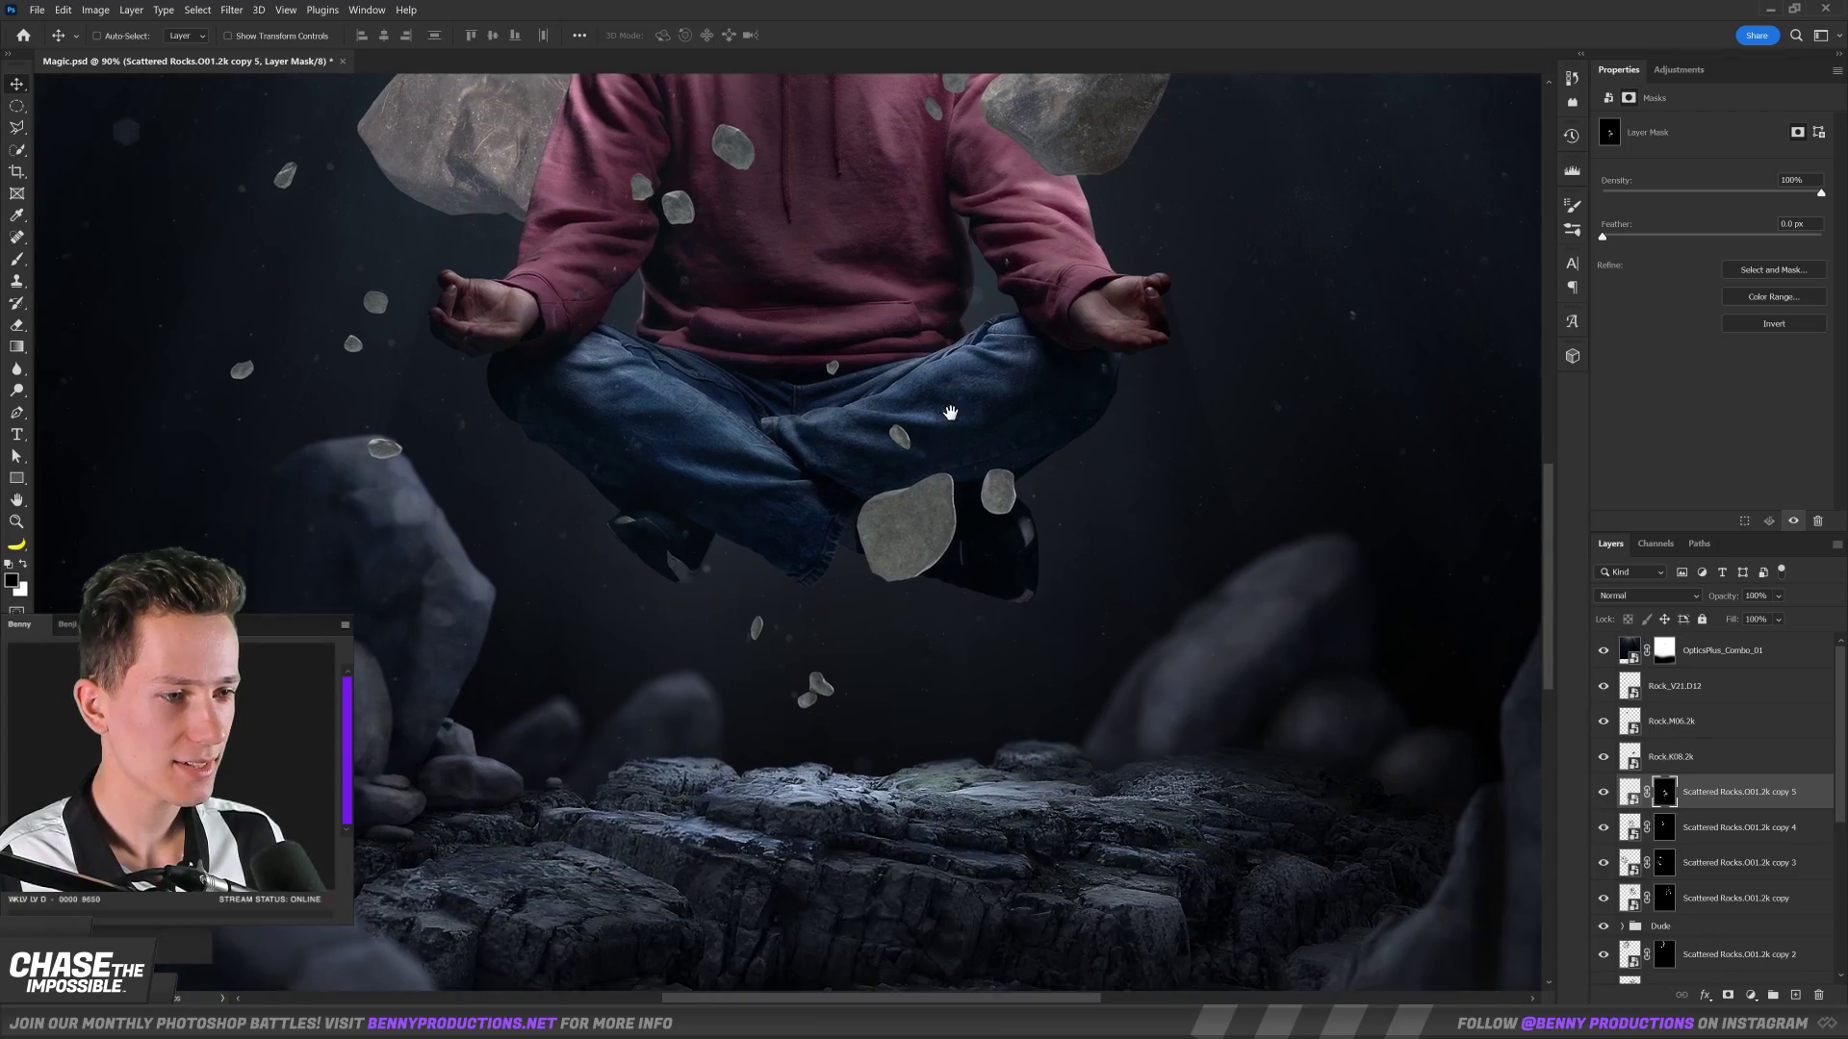
key("ctrl+0")
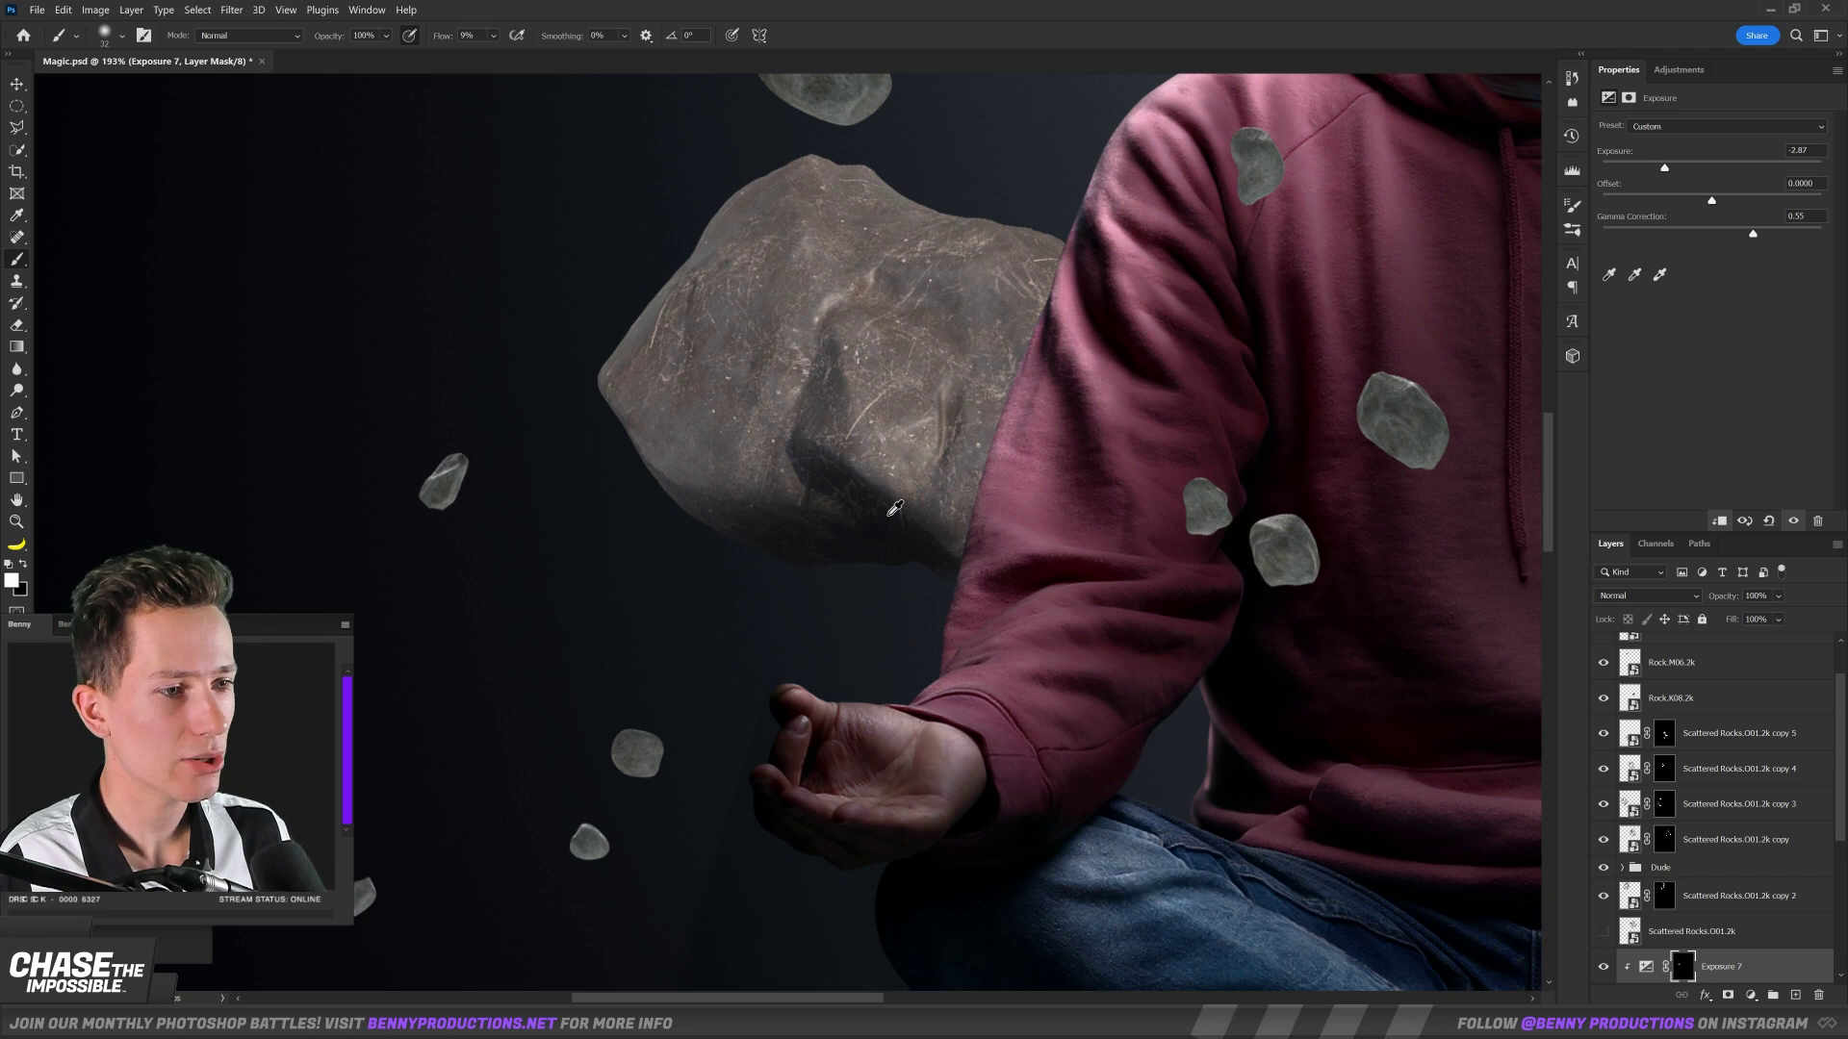
left_click_drag(895, 509, 1008, 415, "alt")
scroll(969, 363, "down", 10)
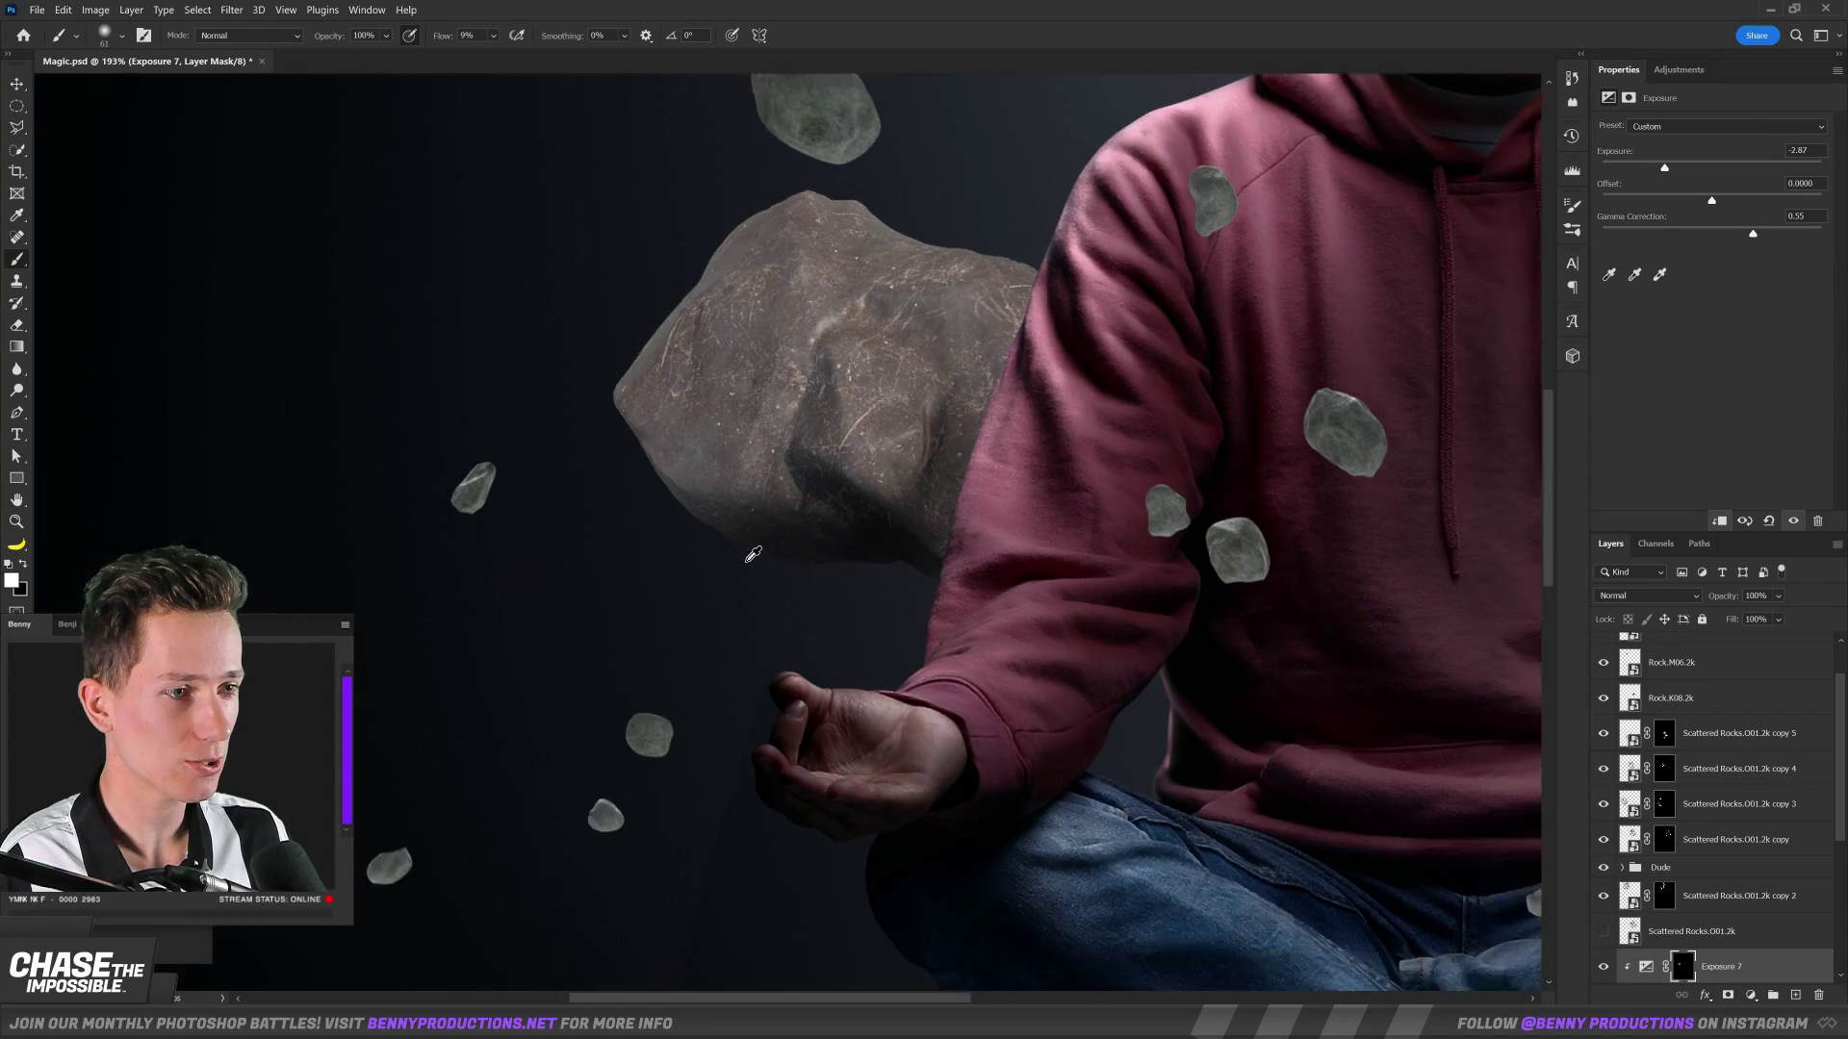
scroll(794, 524, "up", 8)
left_click_drag(898, 516, 879, 566, "alt")
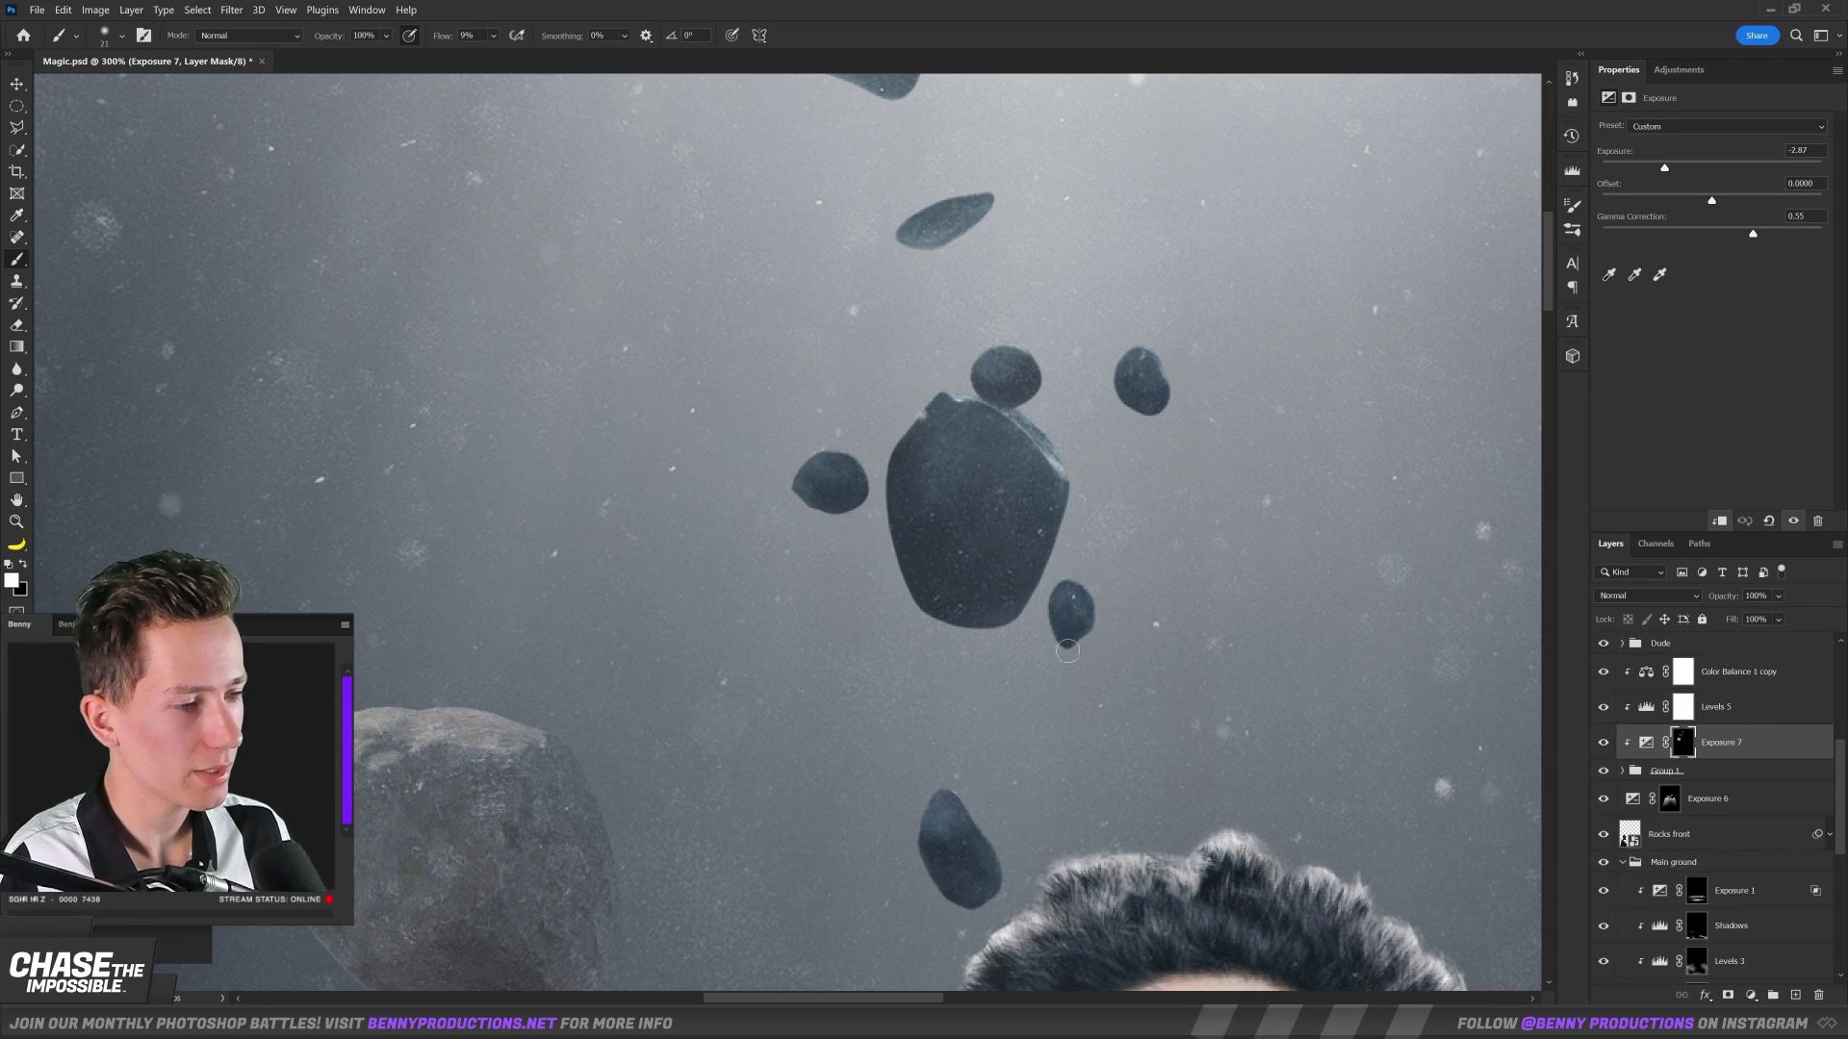
Paint shading onto the meditating man's hoodie through the clipped Exposure 4 mask with a soft brush at 8% flow.
scroll(981, 713, "down", 2)
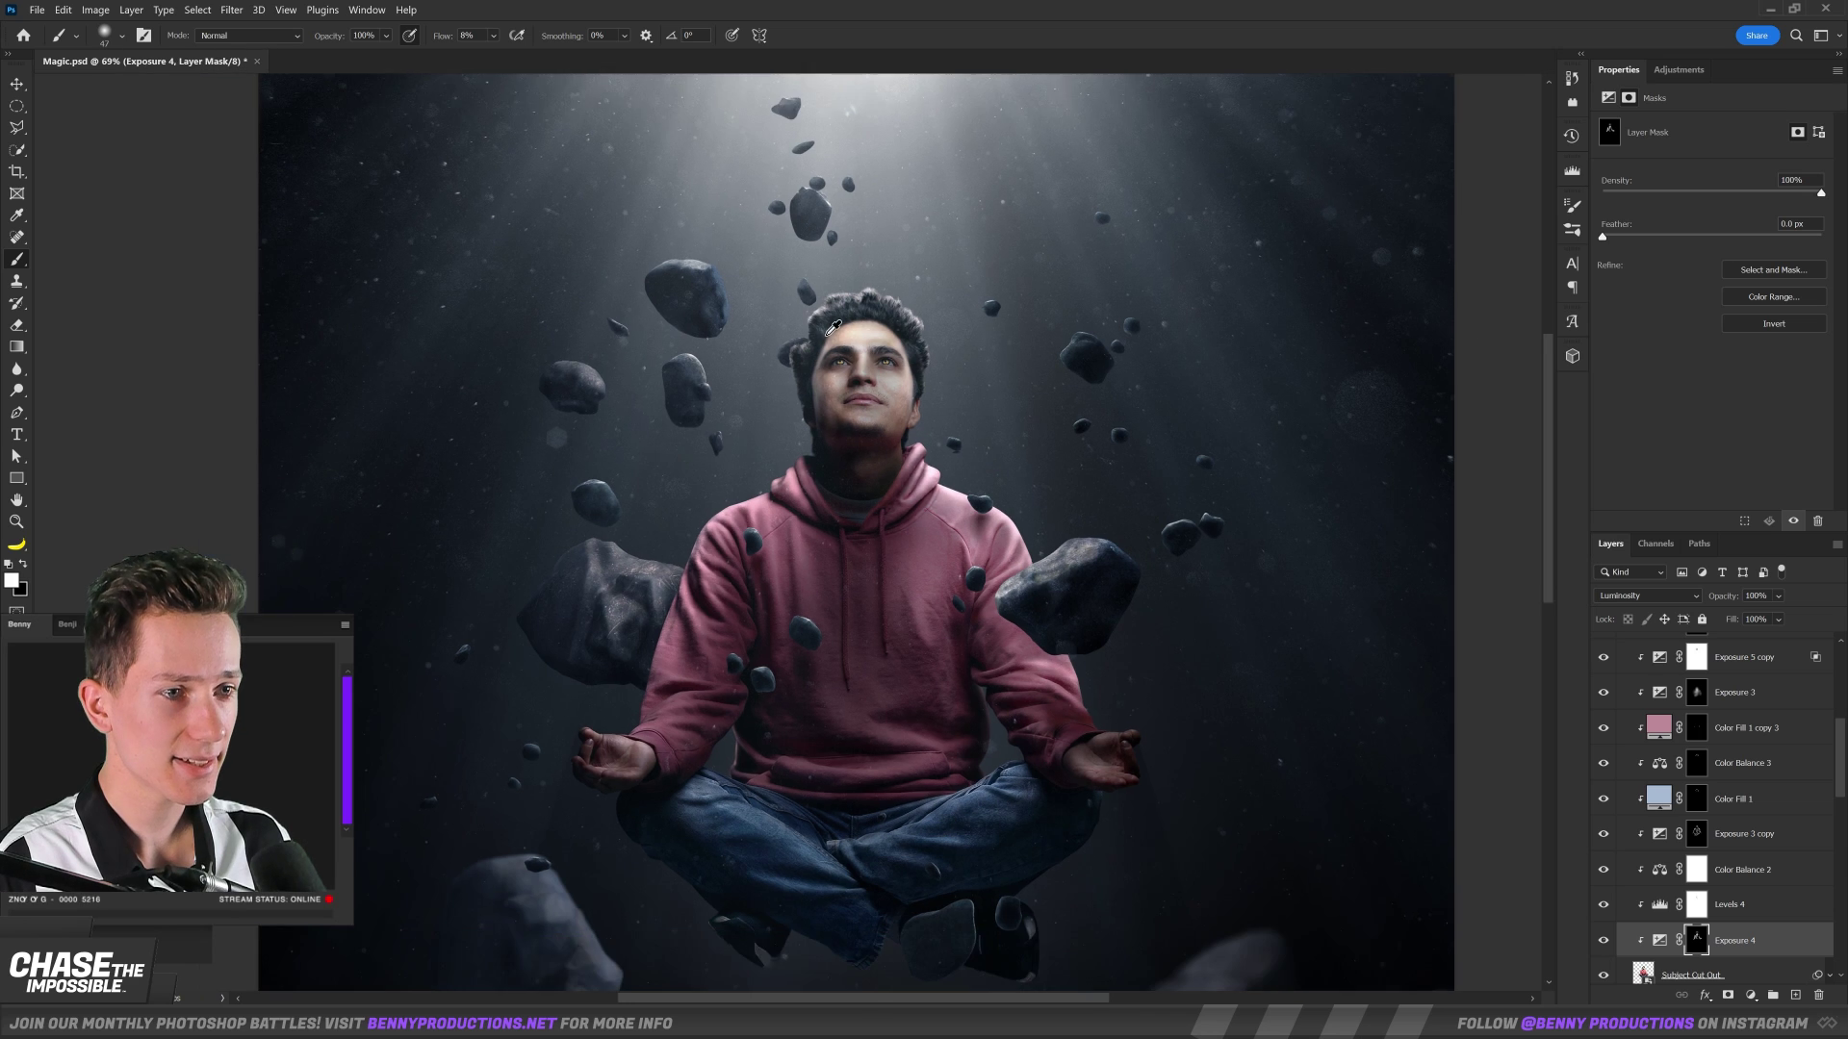
scroll(833, 327, "down", 2)
left_click_drag(986, 584, 979, 518)
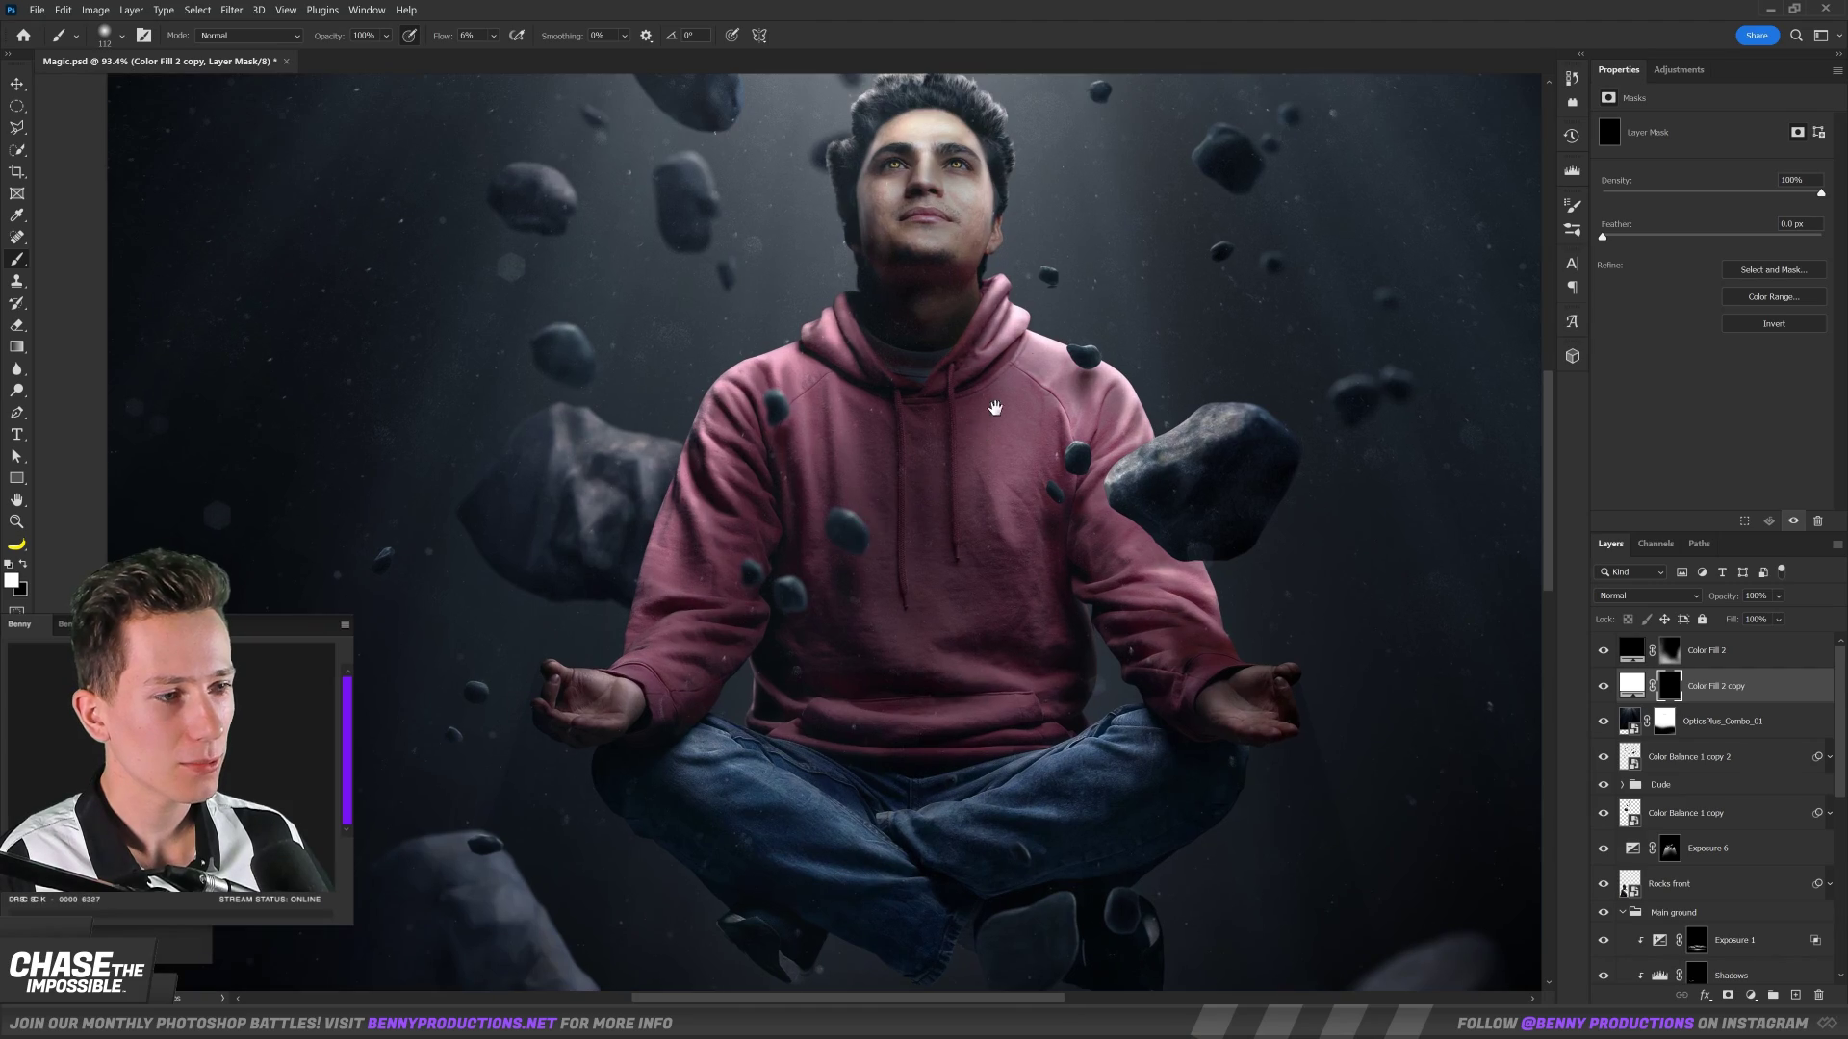
Paint soft light along the man's shoulder and sleeve on the Color Fill 2 copy mask with a soft brush at 3% flow.
scroll(927, 433, "down", 3)
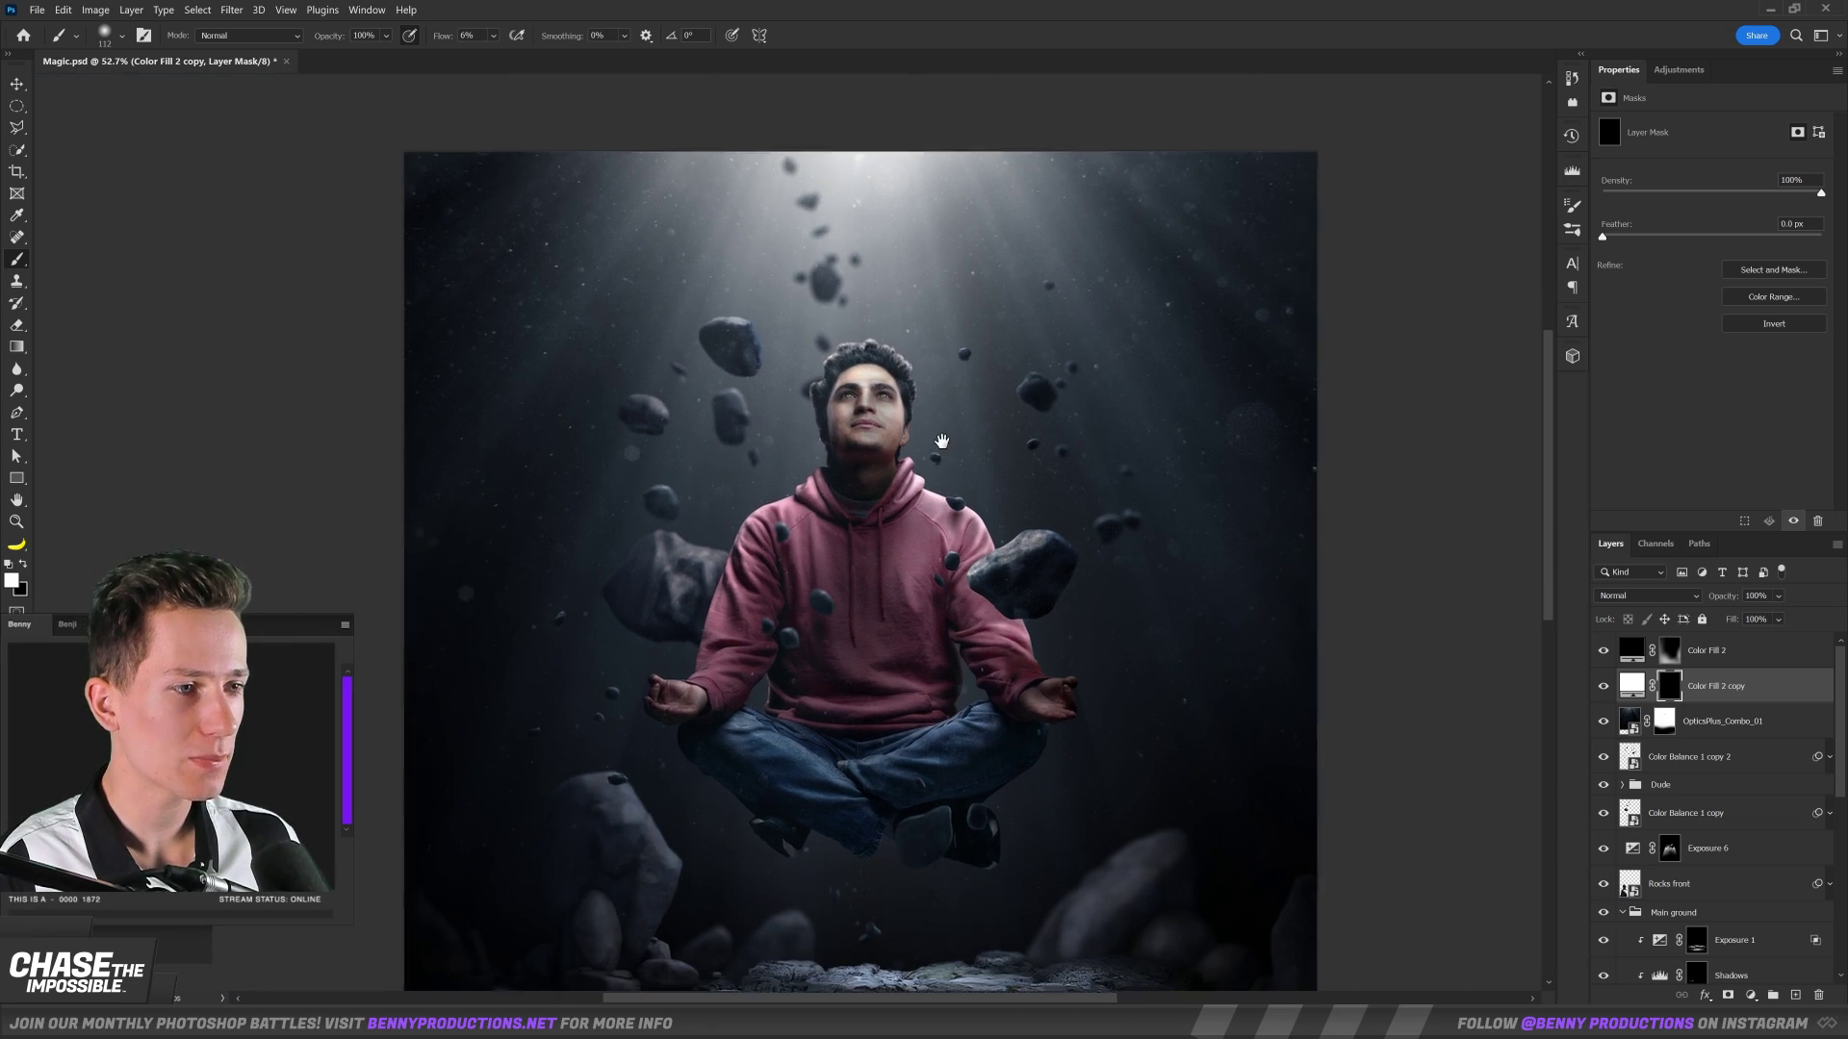
scroll(938, 435, "down", 1)
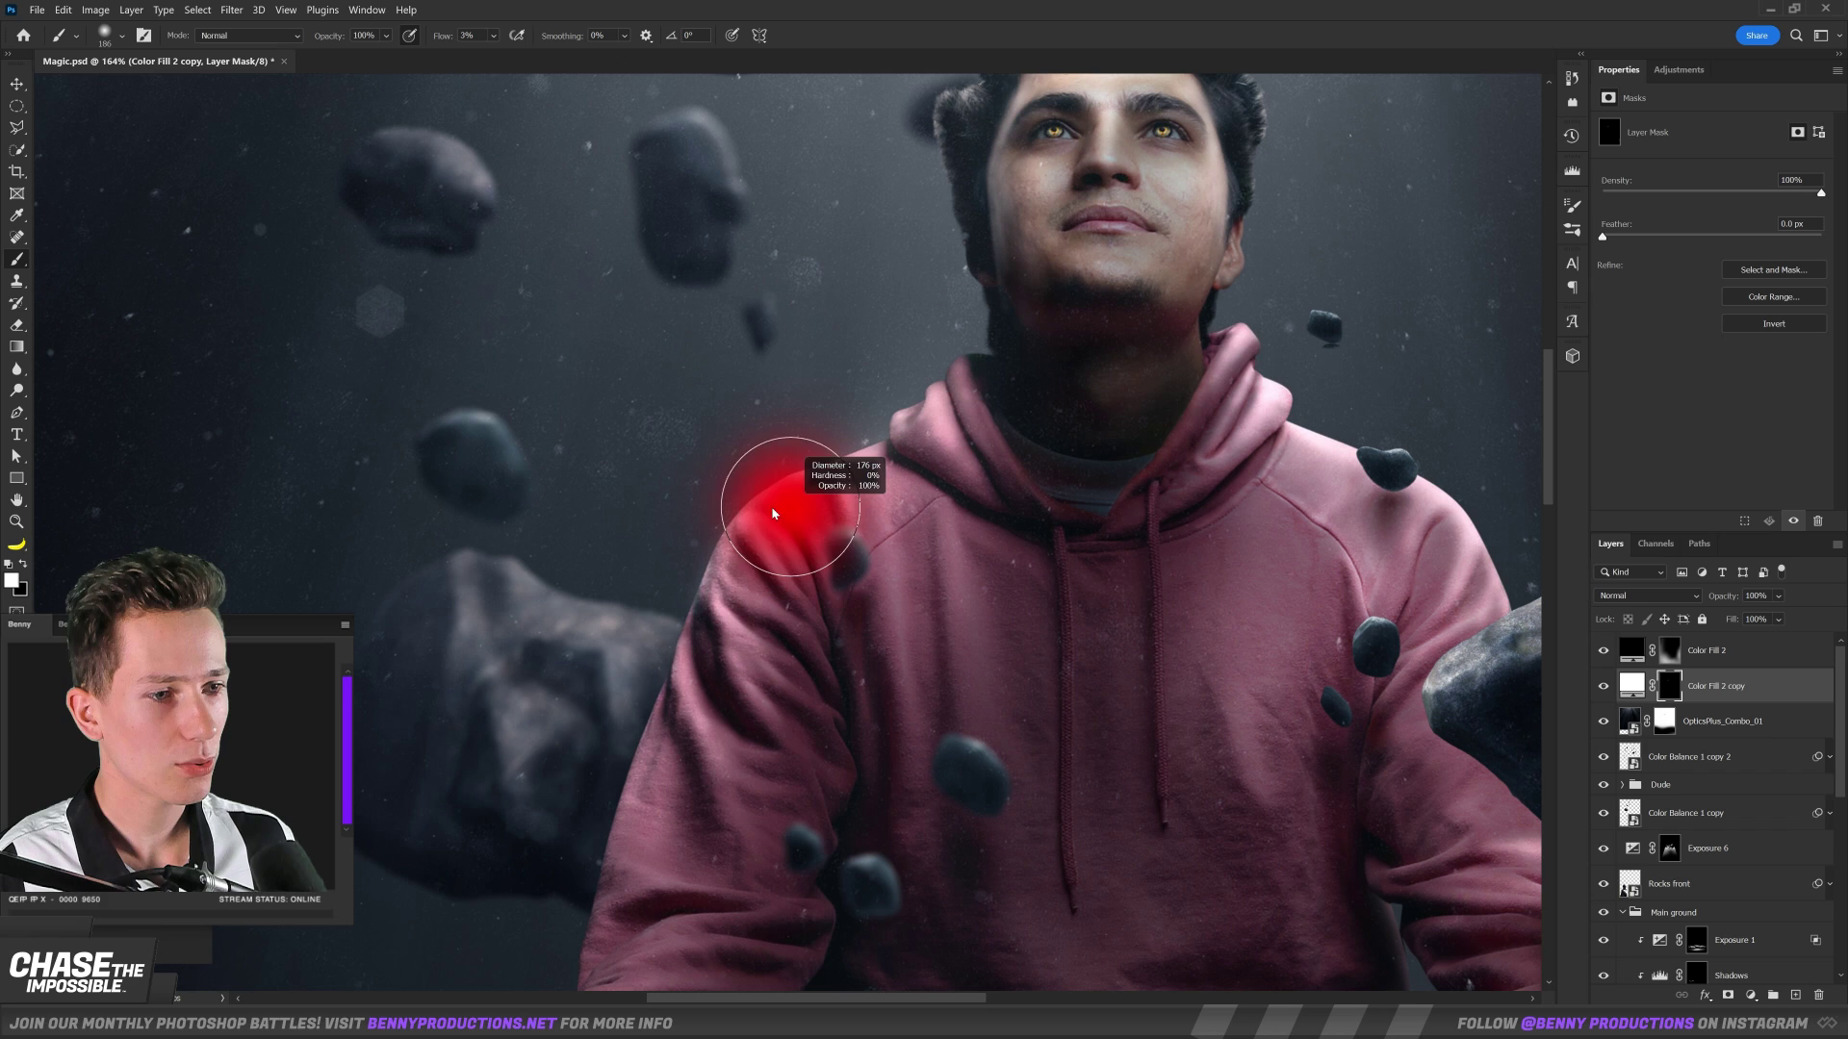
left_click_drag(661, 705, 802, 402)
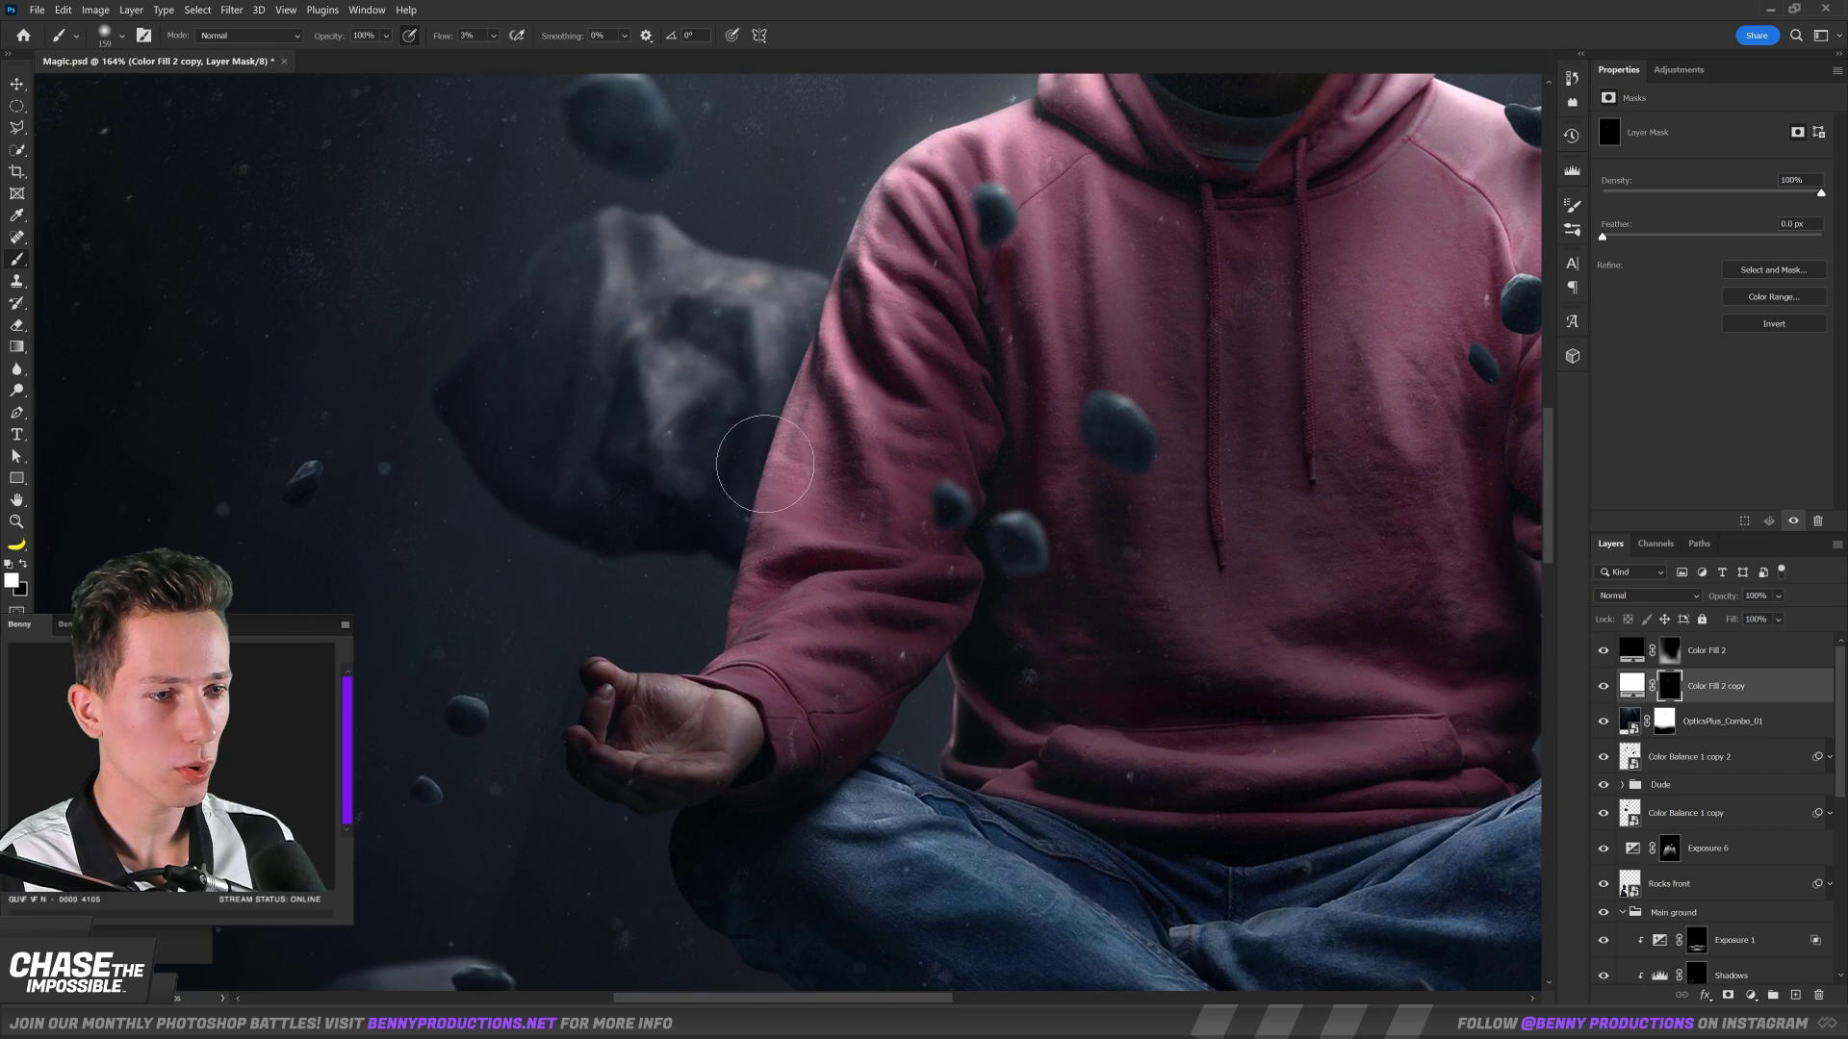
left_click_drag(765, 464, 636, 446)
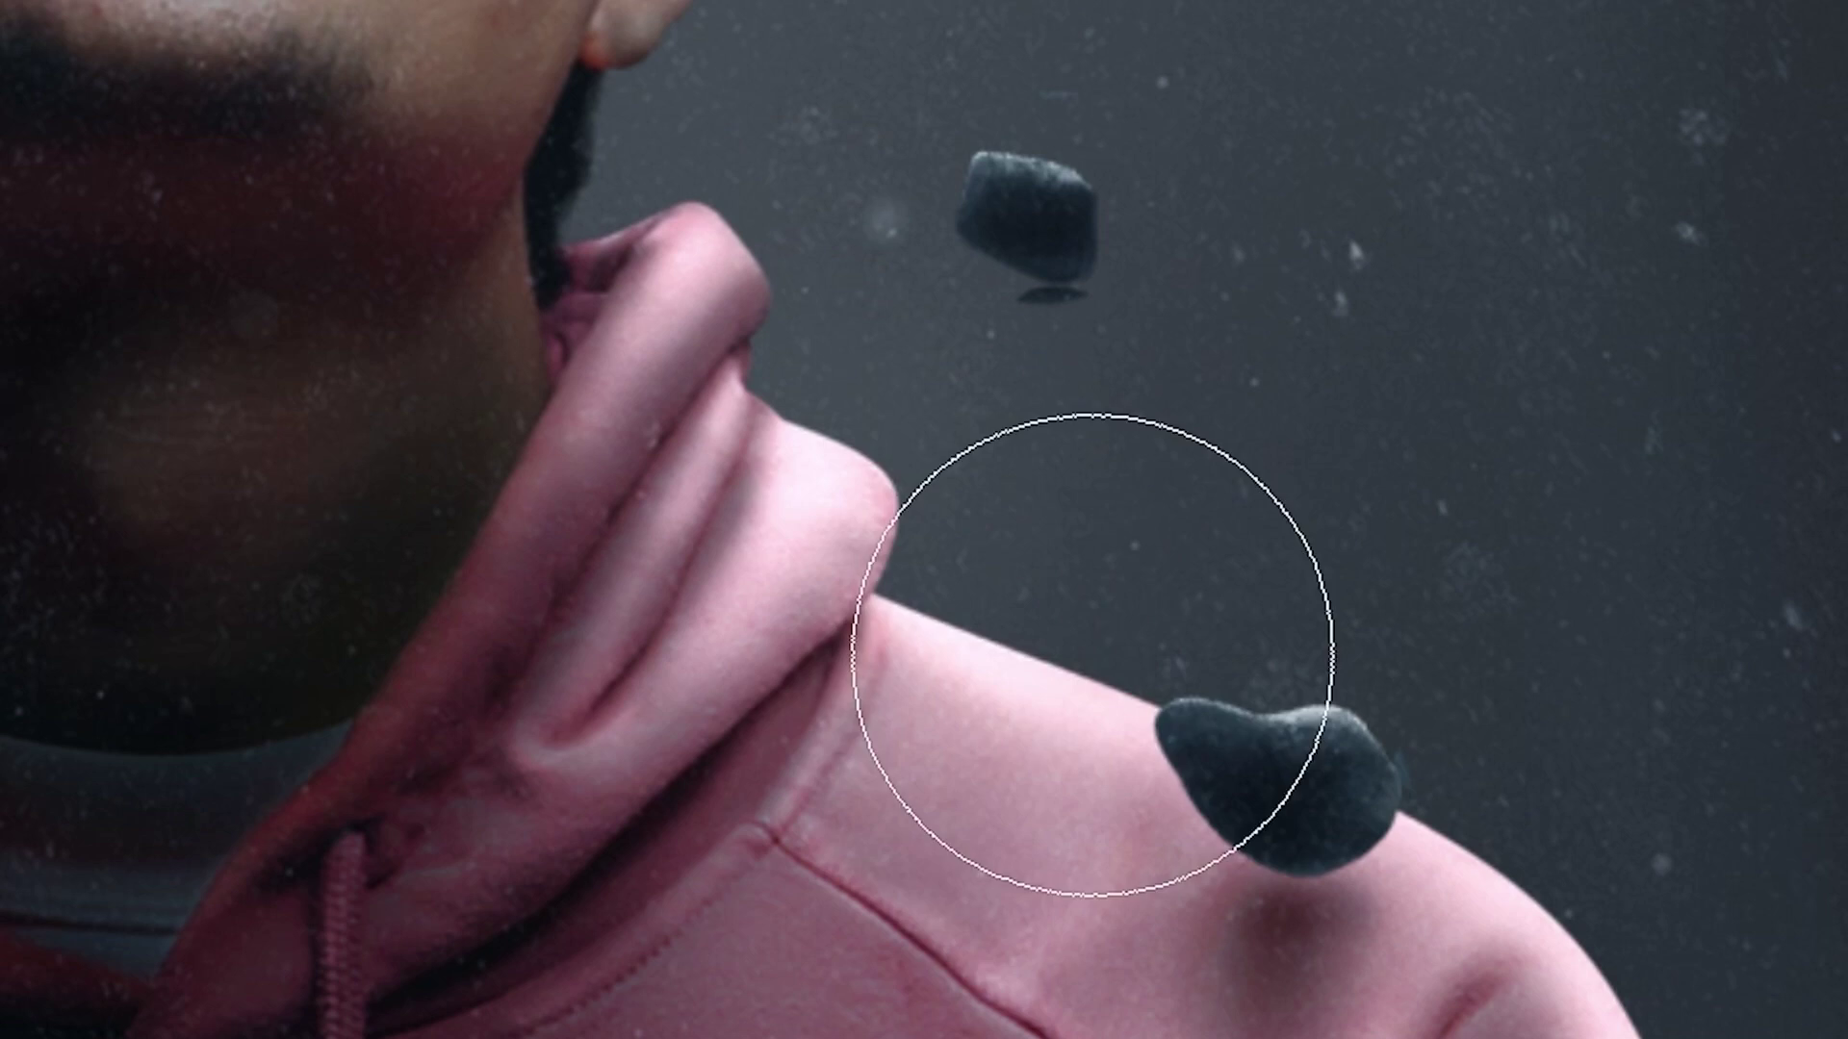
Reduce the brush to a small size and paint a blue glow over the meditating man's iris.
key("bracketleft")
key("bracketleft")
key("bracketleft")
key("bracketleft")
key("bracketleft")
key("bracketleft")
key("bracketleft")
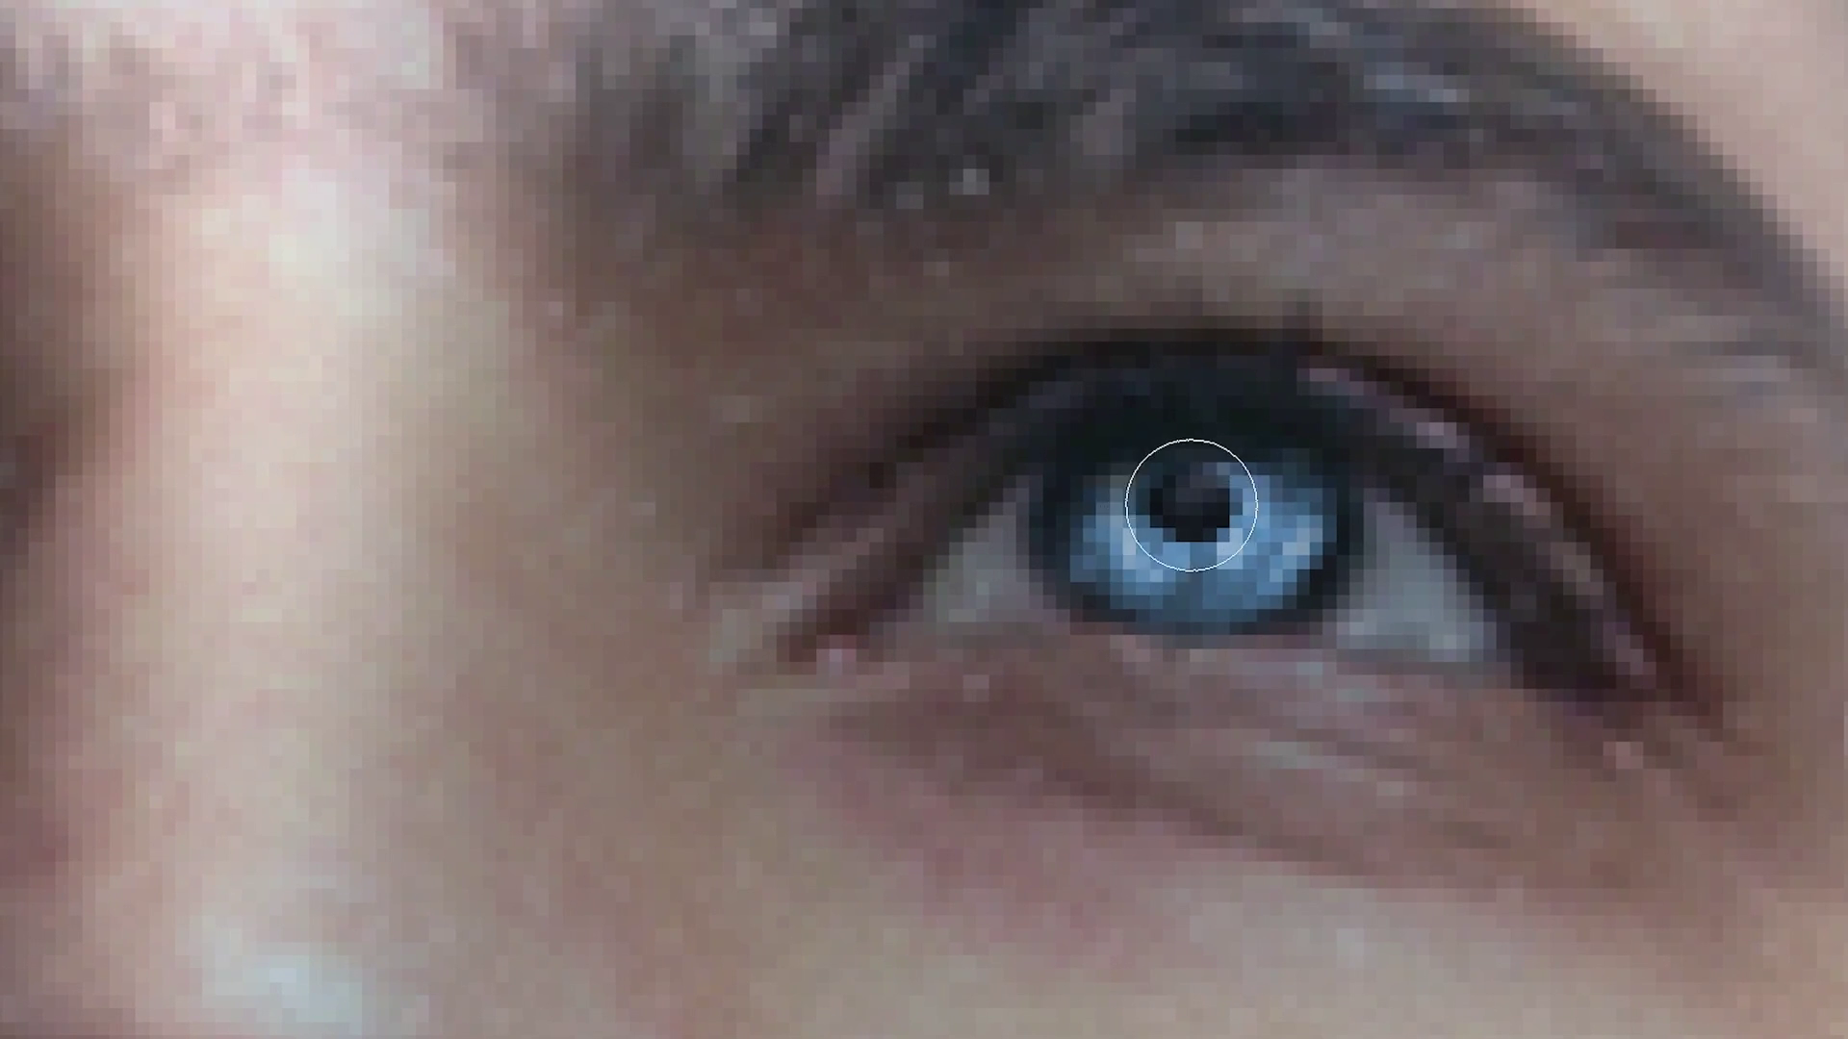
left_click_drag(1191, 505, 1192, 499)
scroll(850, 313, "down", 10)
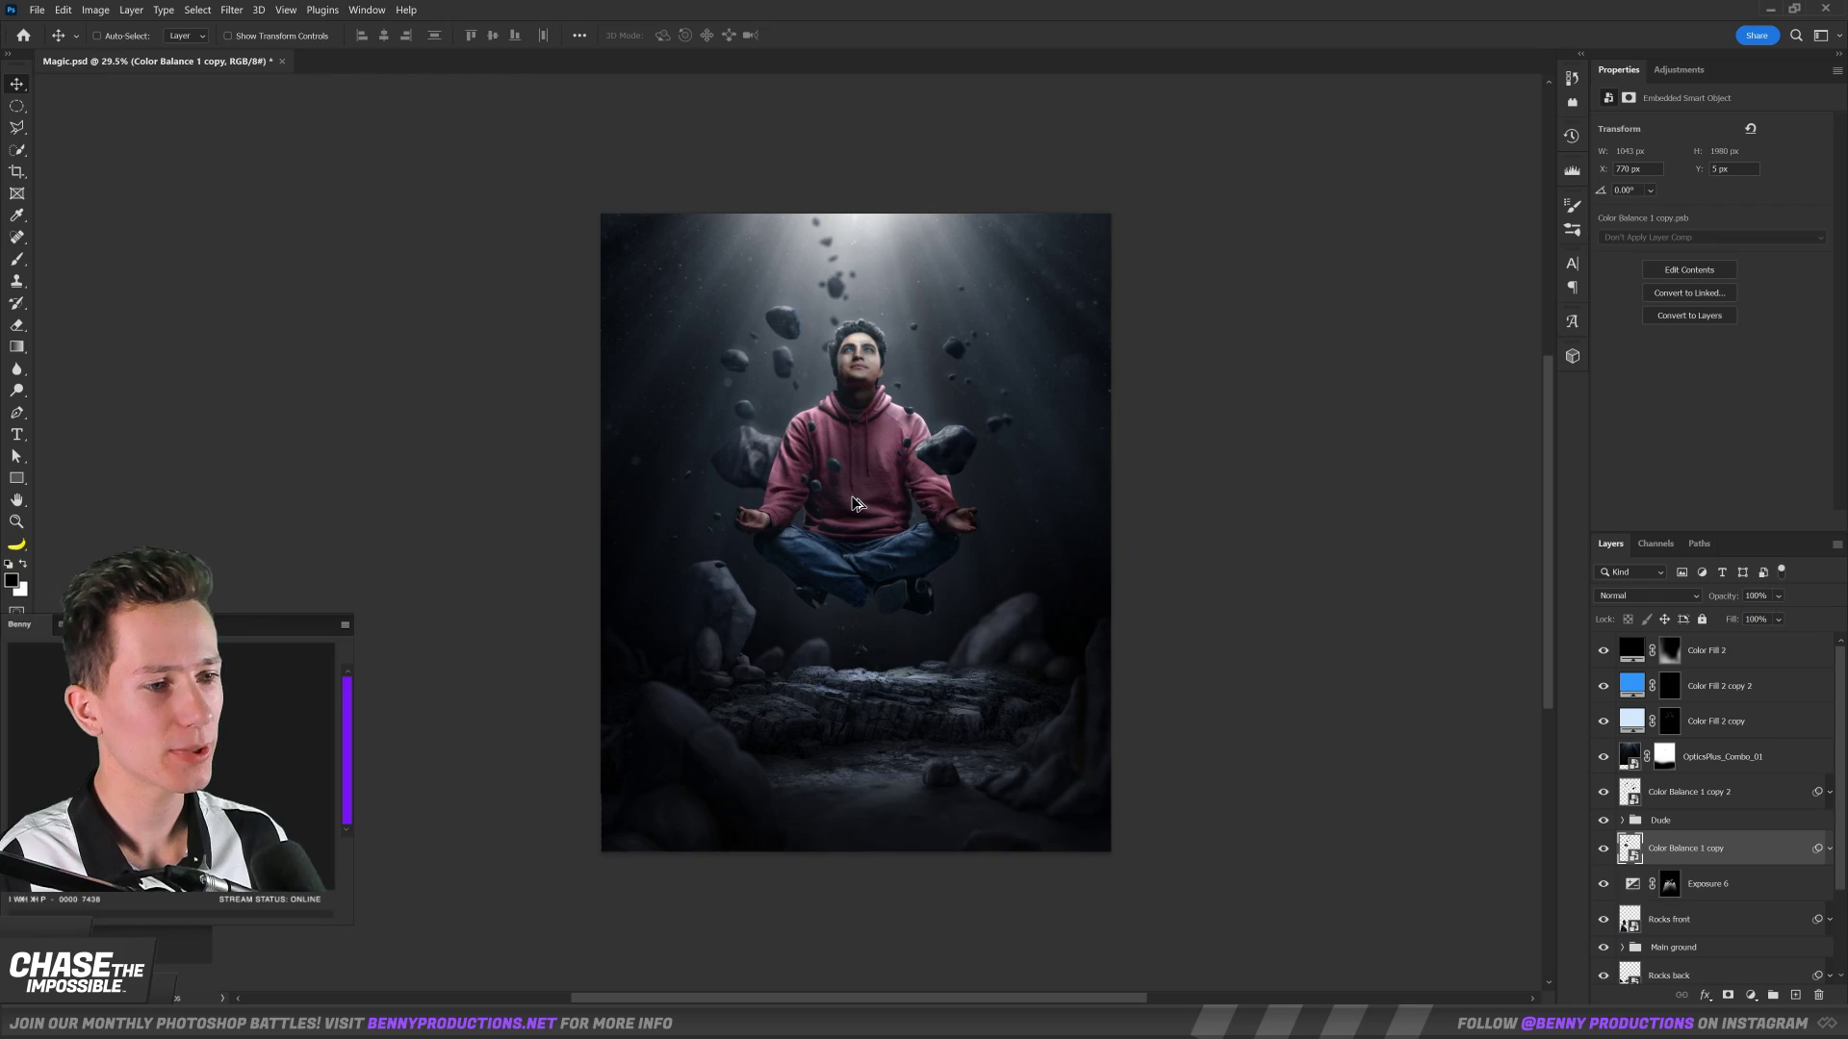
Grade the composite with the Camera Raw Filter, setting Clarity to +18 and raising Texture slightly.
scroll(857, 503, "up", 2)
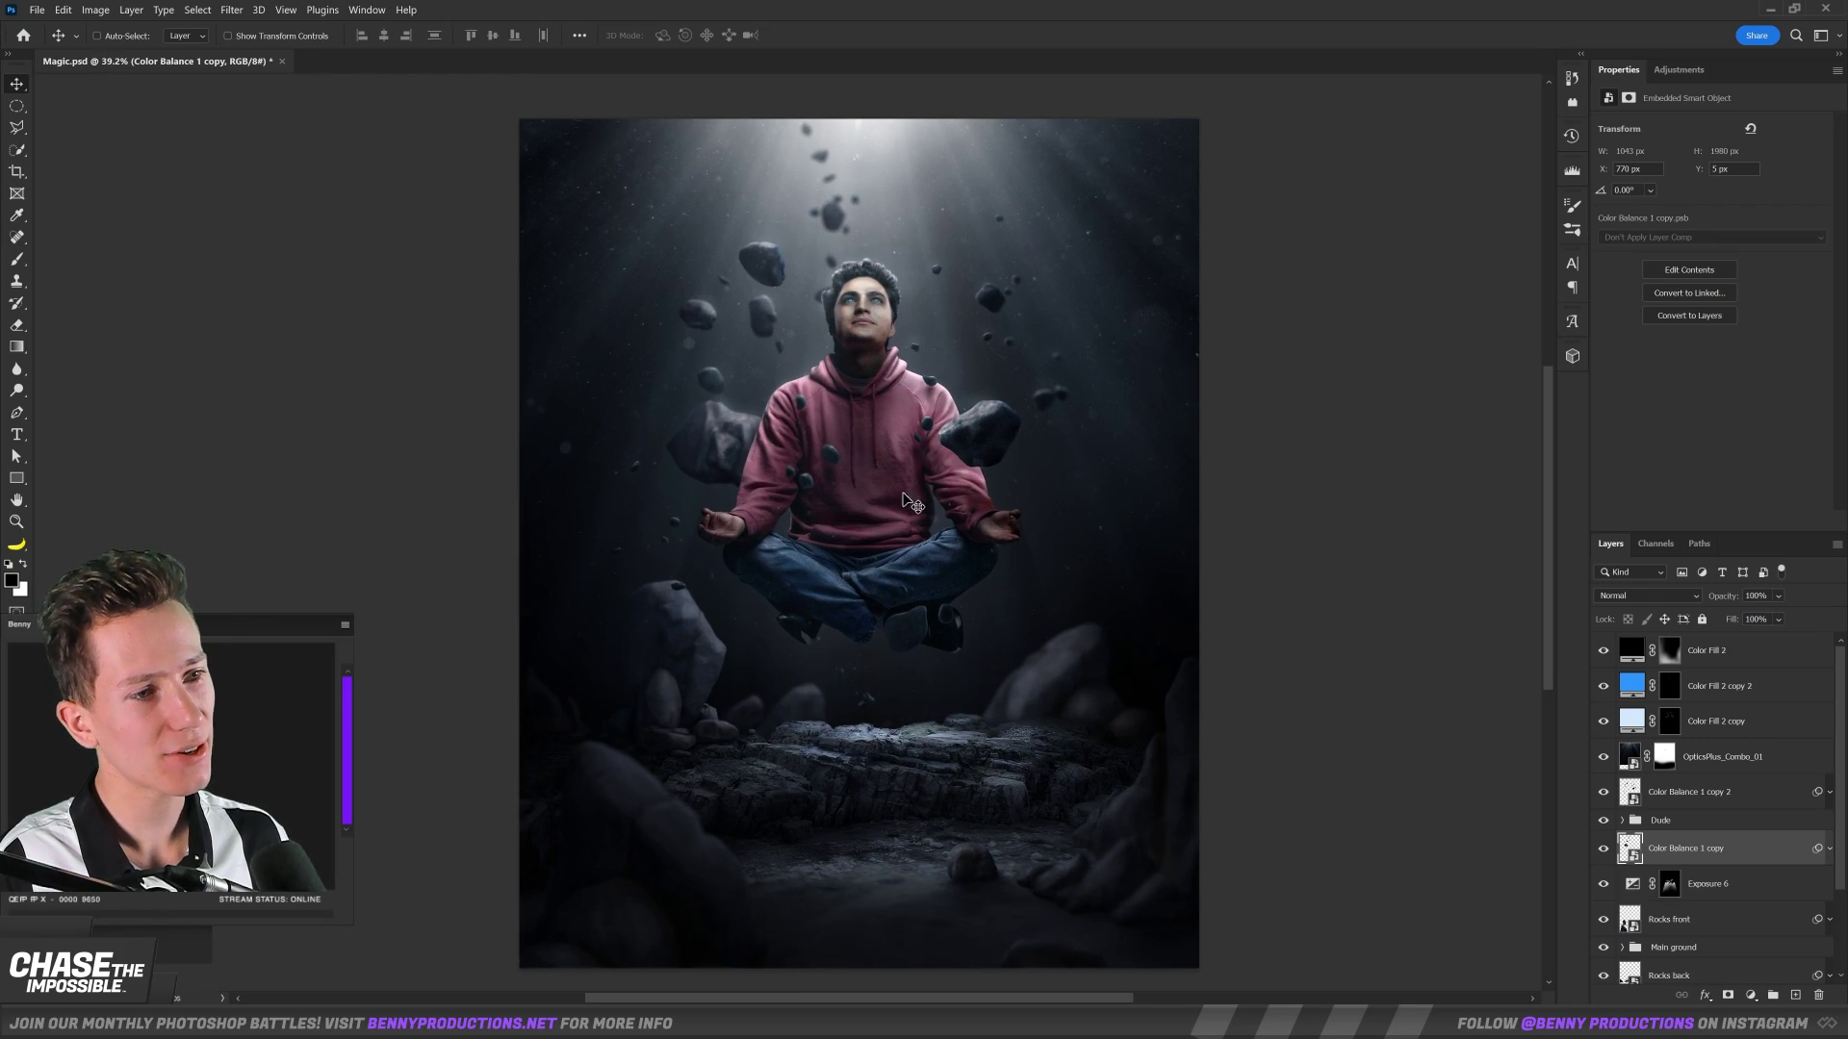
left_click_drag(908, 500, 919, 477)
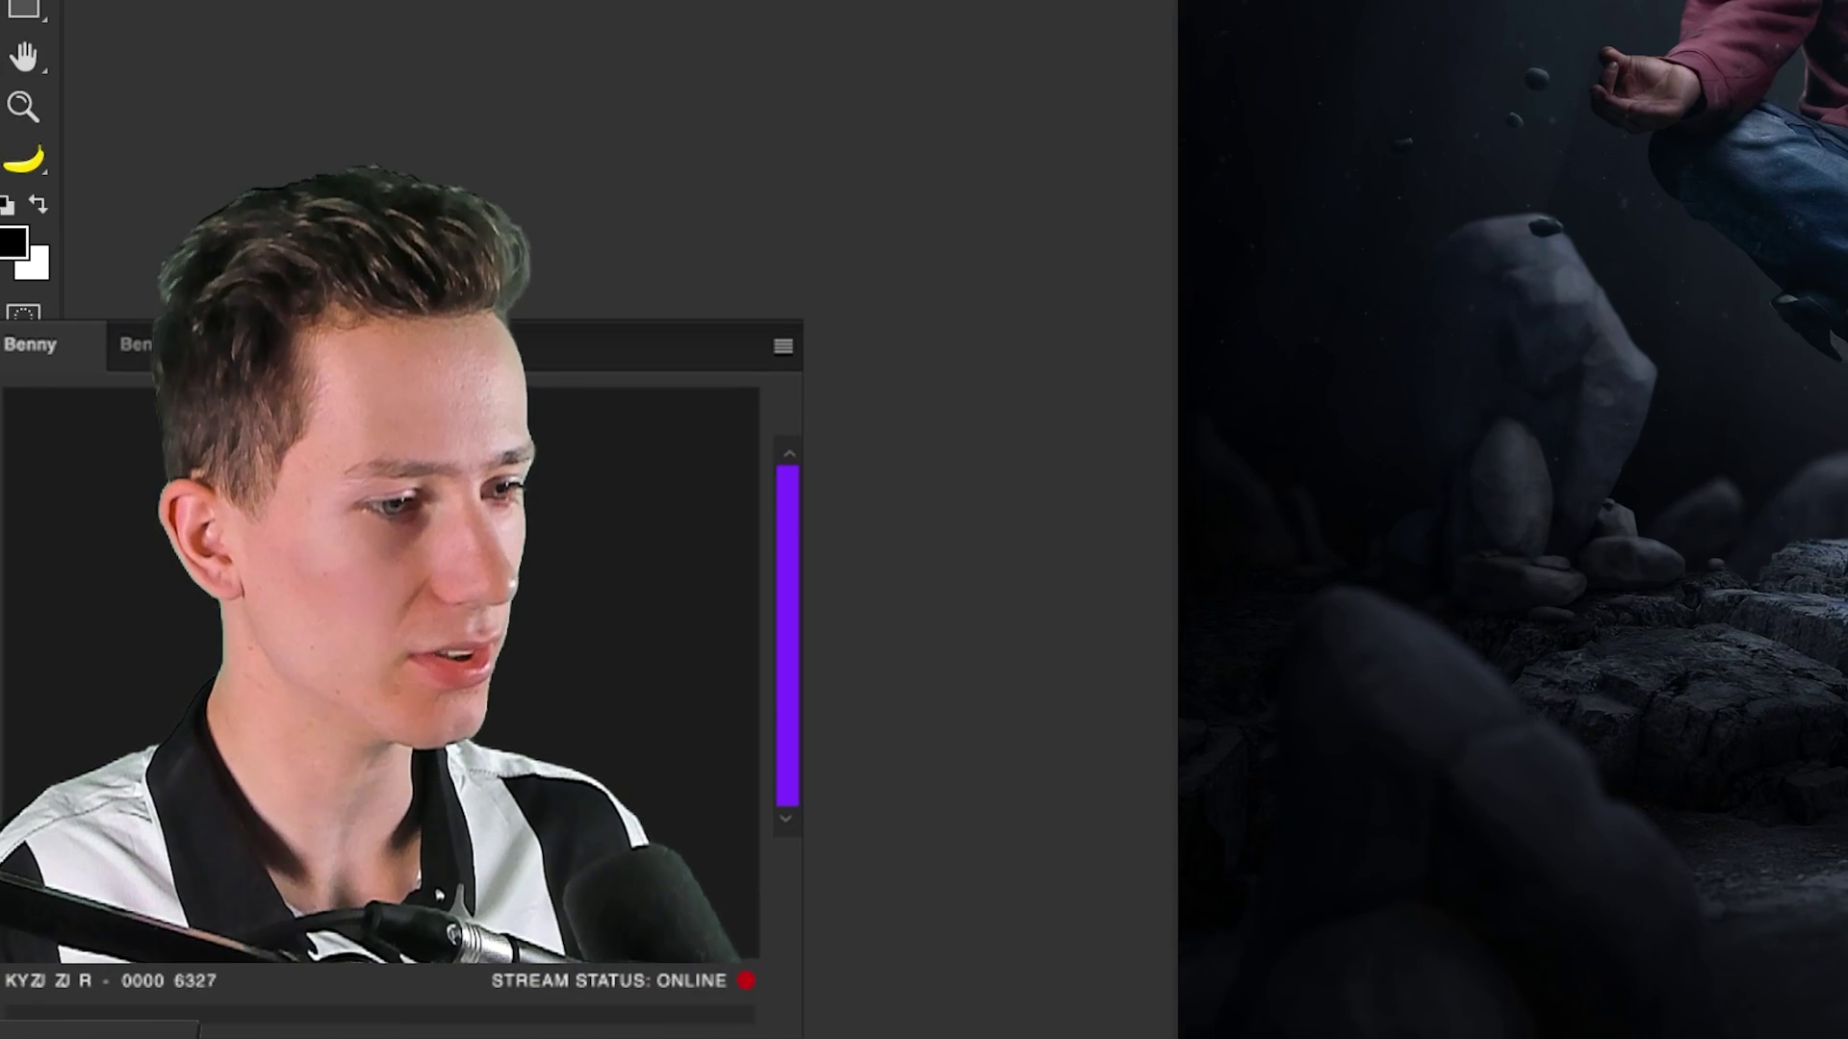
left_click(1730, 662)
left_click_drag(1723, 654, 1708, 773)
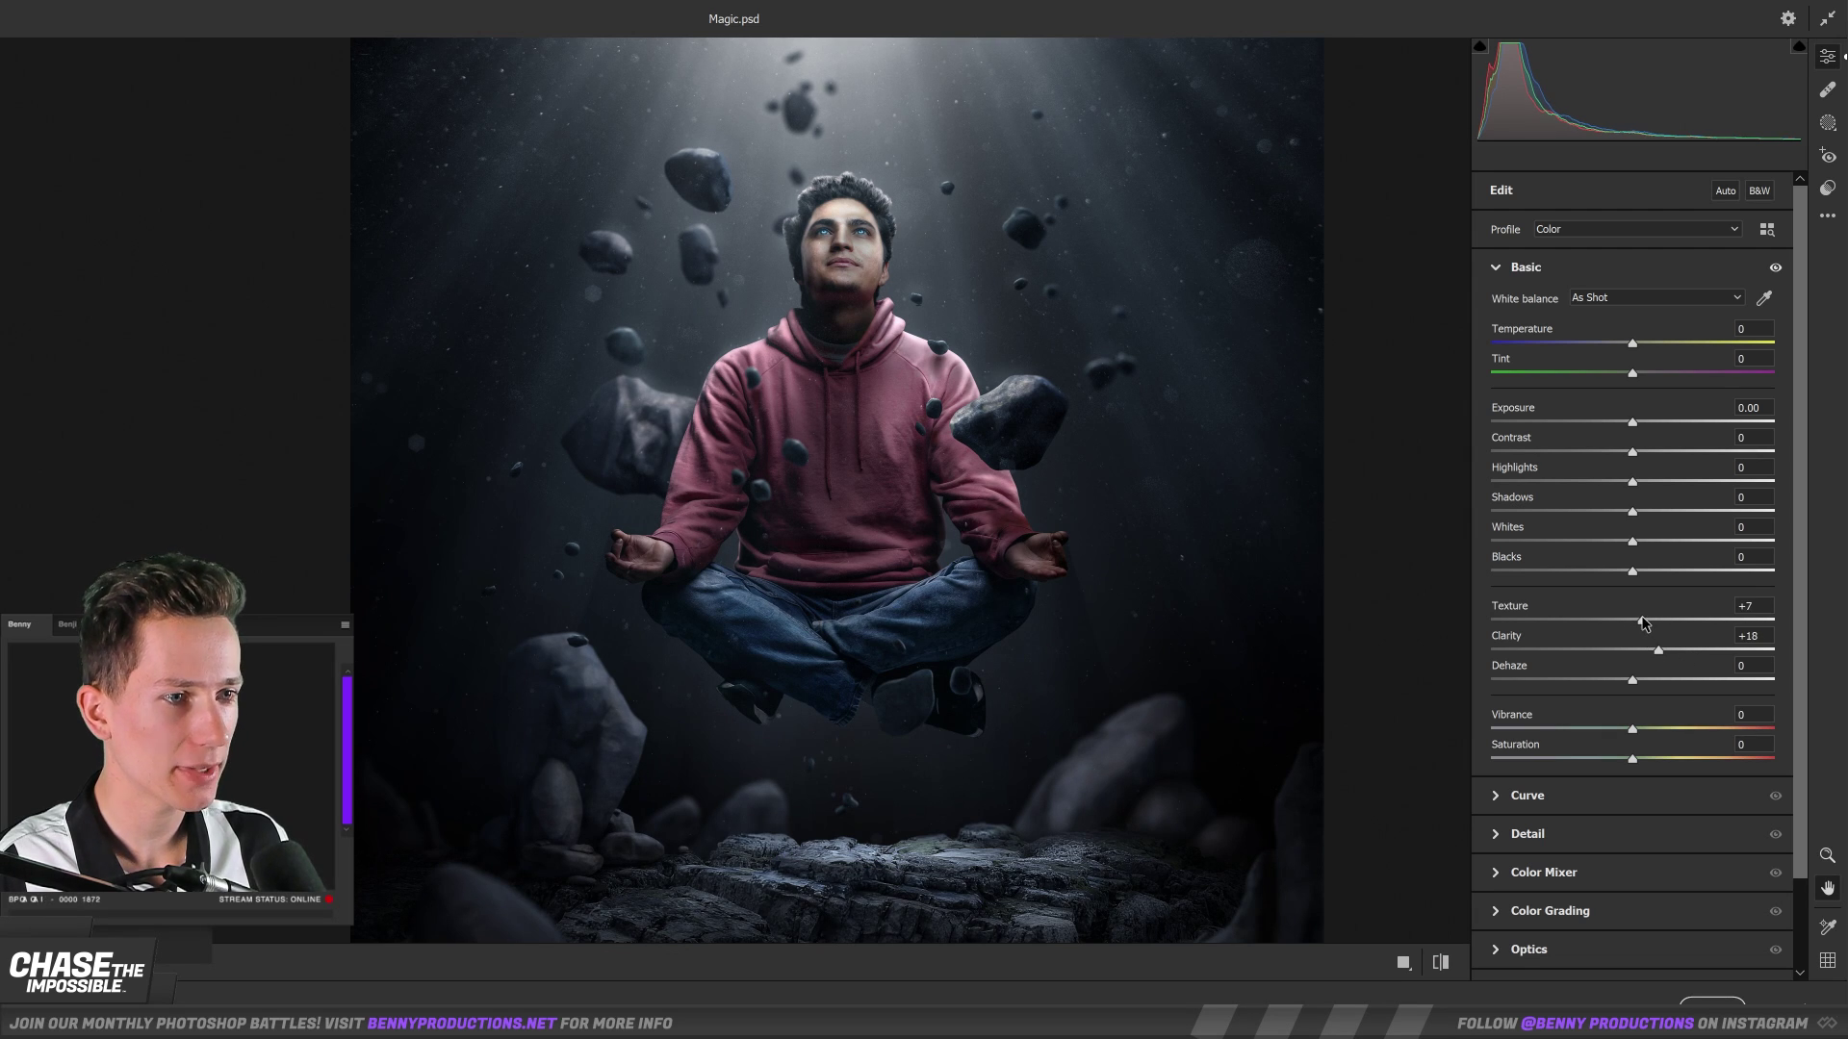
left_click_drag(1644, 624, 1652, 618)
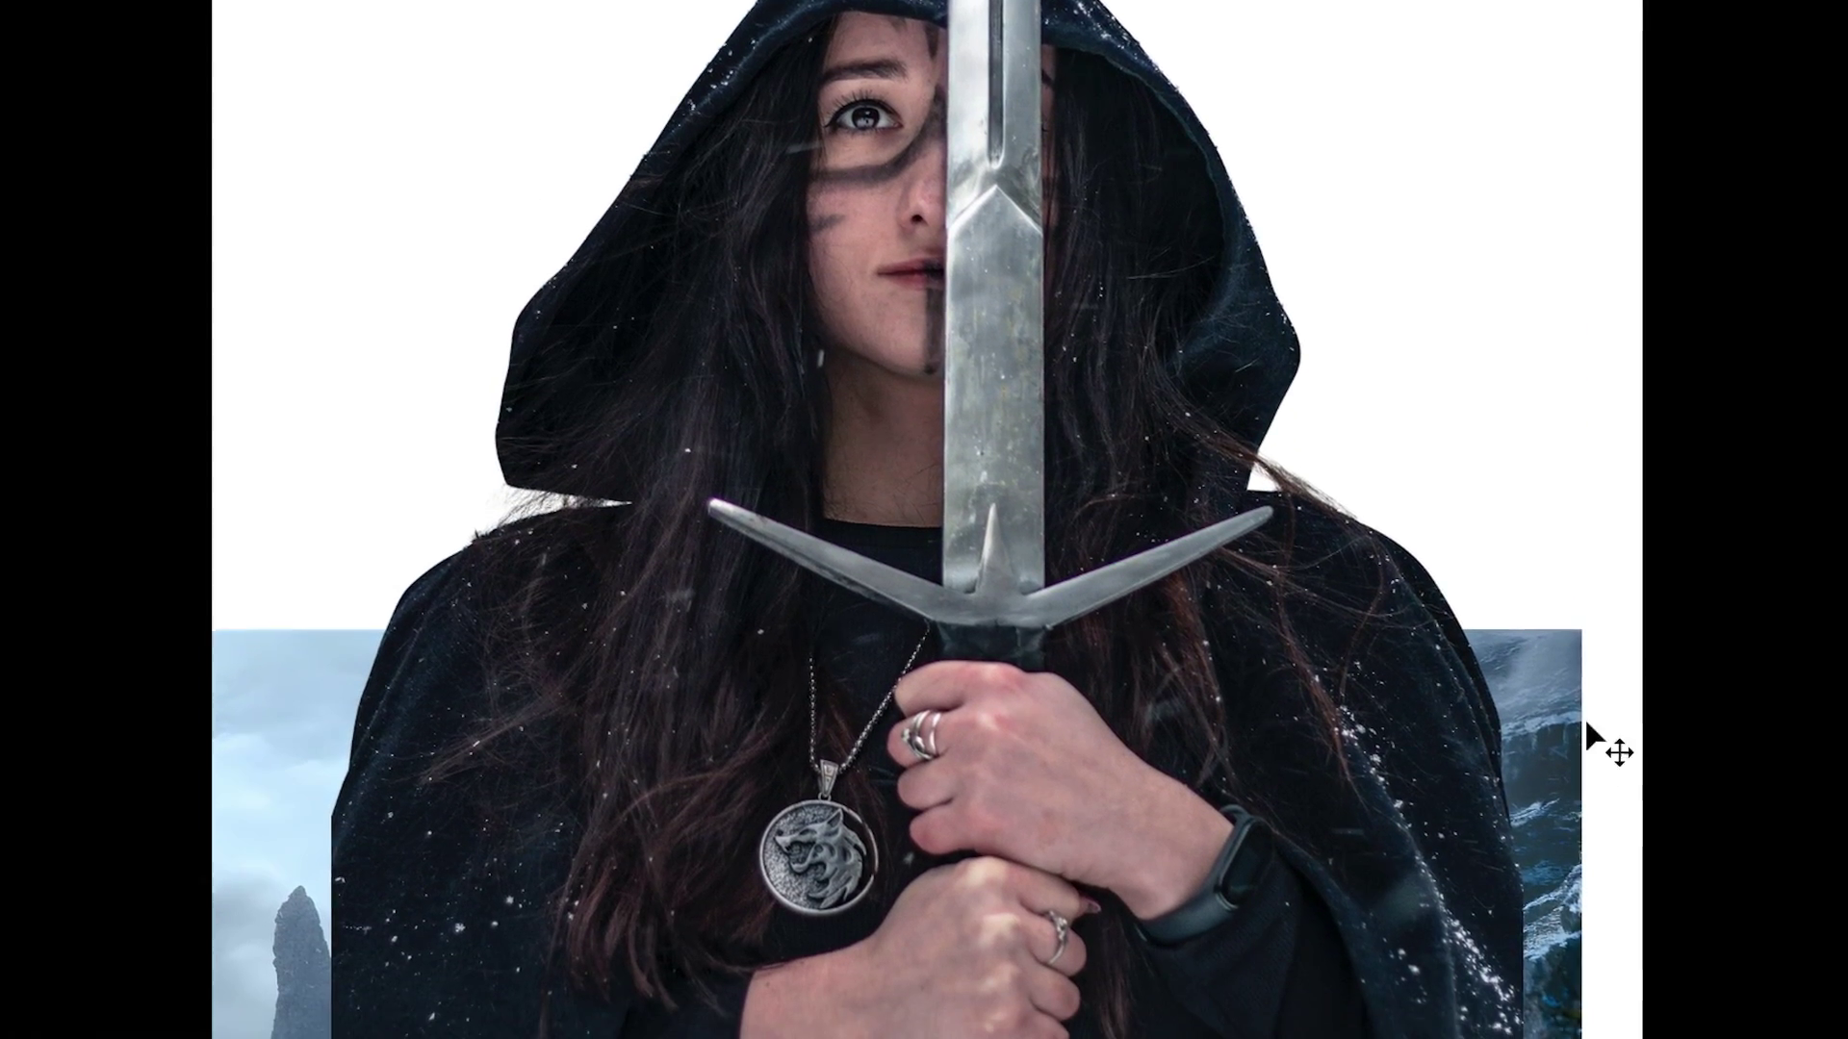
Scale the snowy landscape image behind the hooded knight to about 129% and move it up on the canvas.
left_click_drag(1113, 620, 1117, 614)
left_click_drag(1597, 519, 1846, 346)
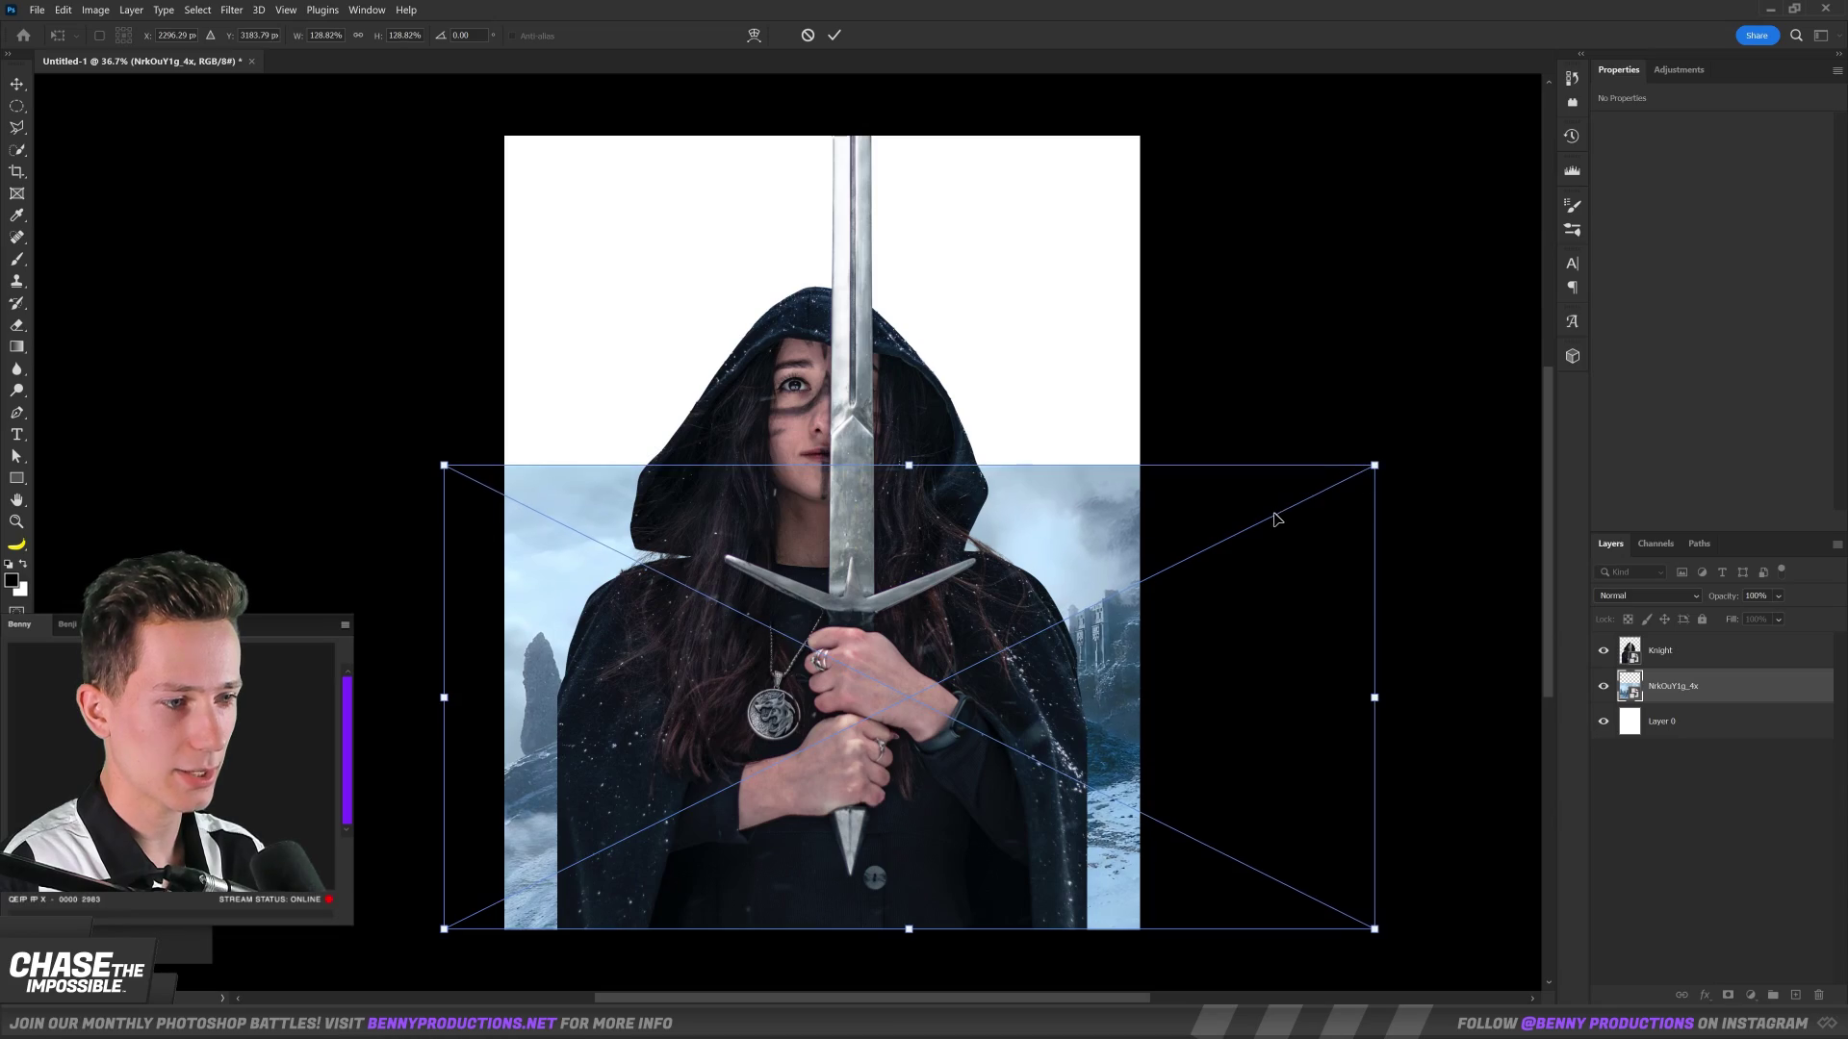
left_click_drag(1274, 516, 1264, 520)
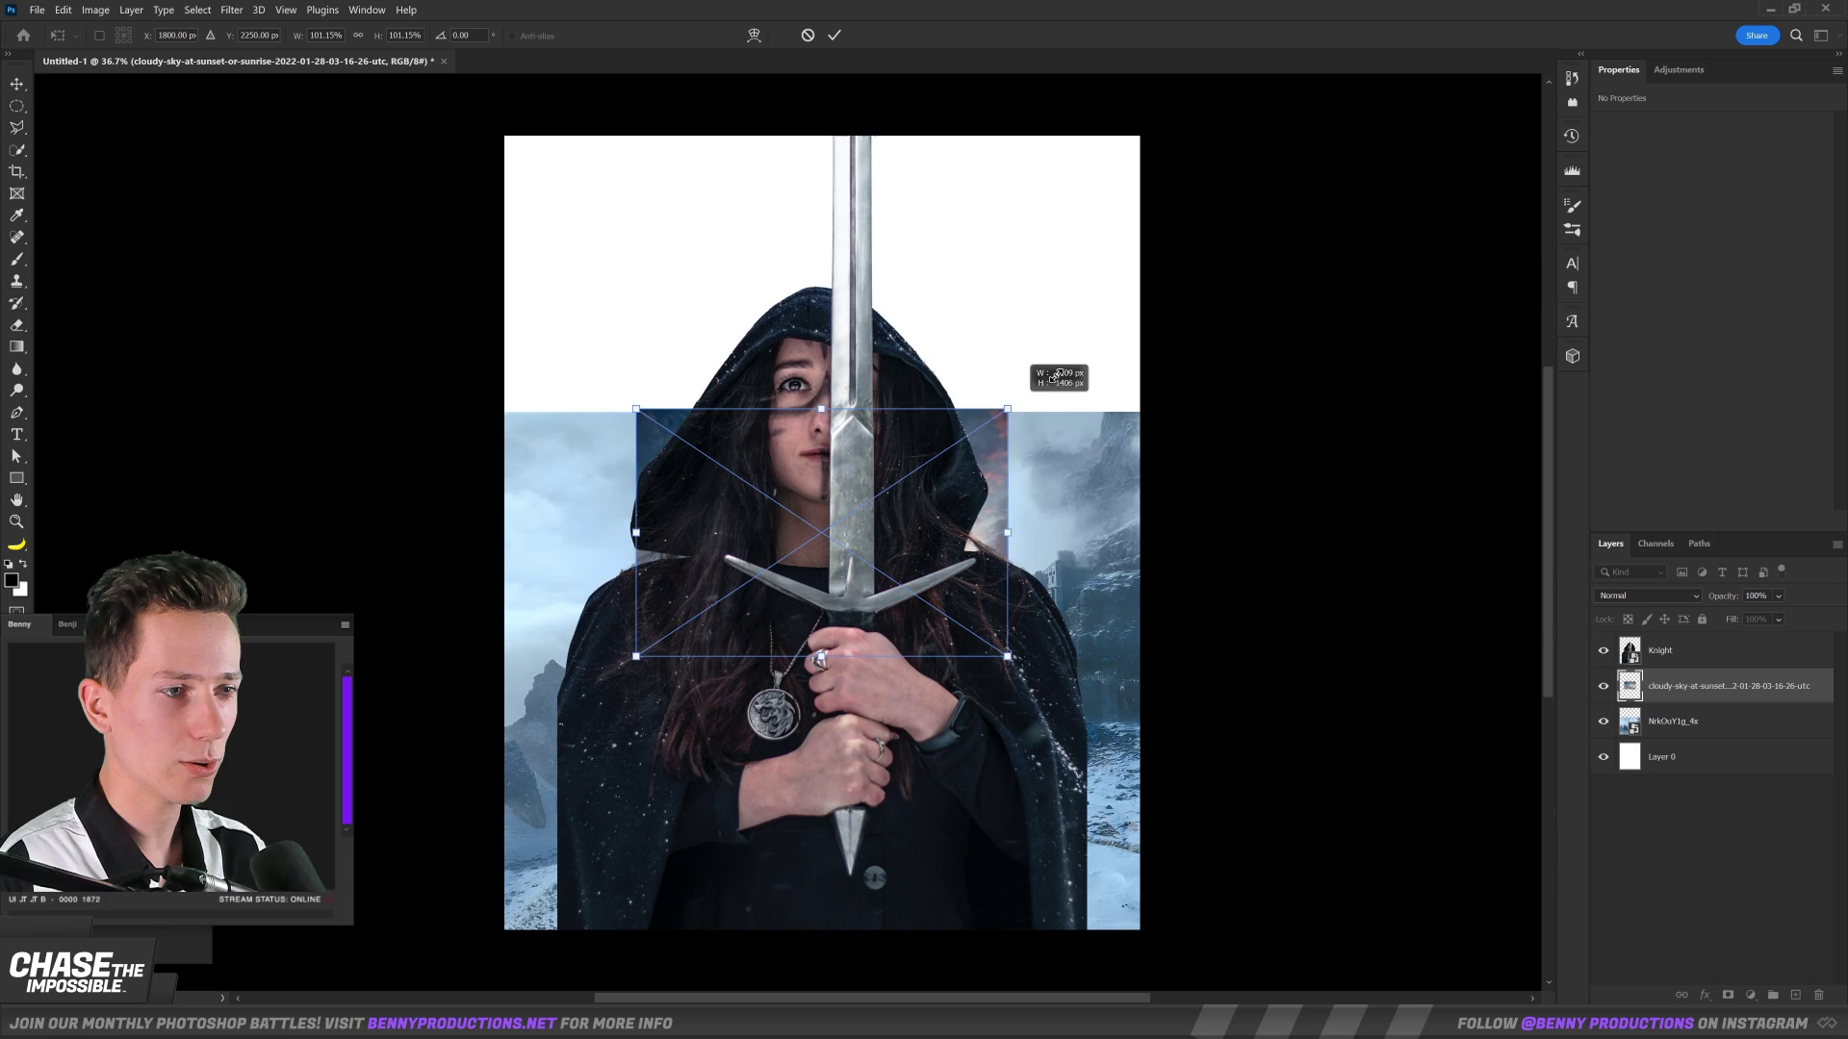
Scale the placed cloudy sunset sky image to about 231% and flip it horizontally behind the knight.
left_click_drag(1068, 404, 1246, 249)
right_click(1013, 470)
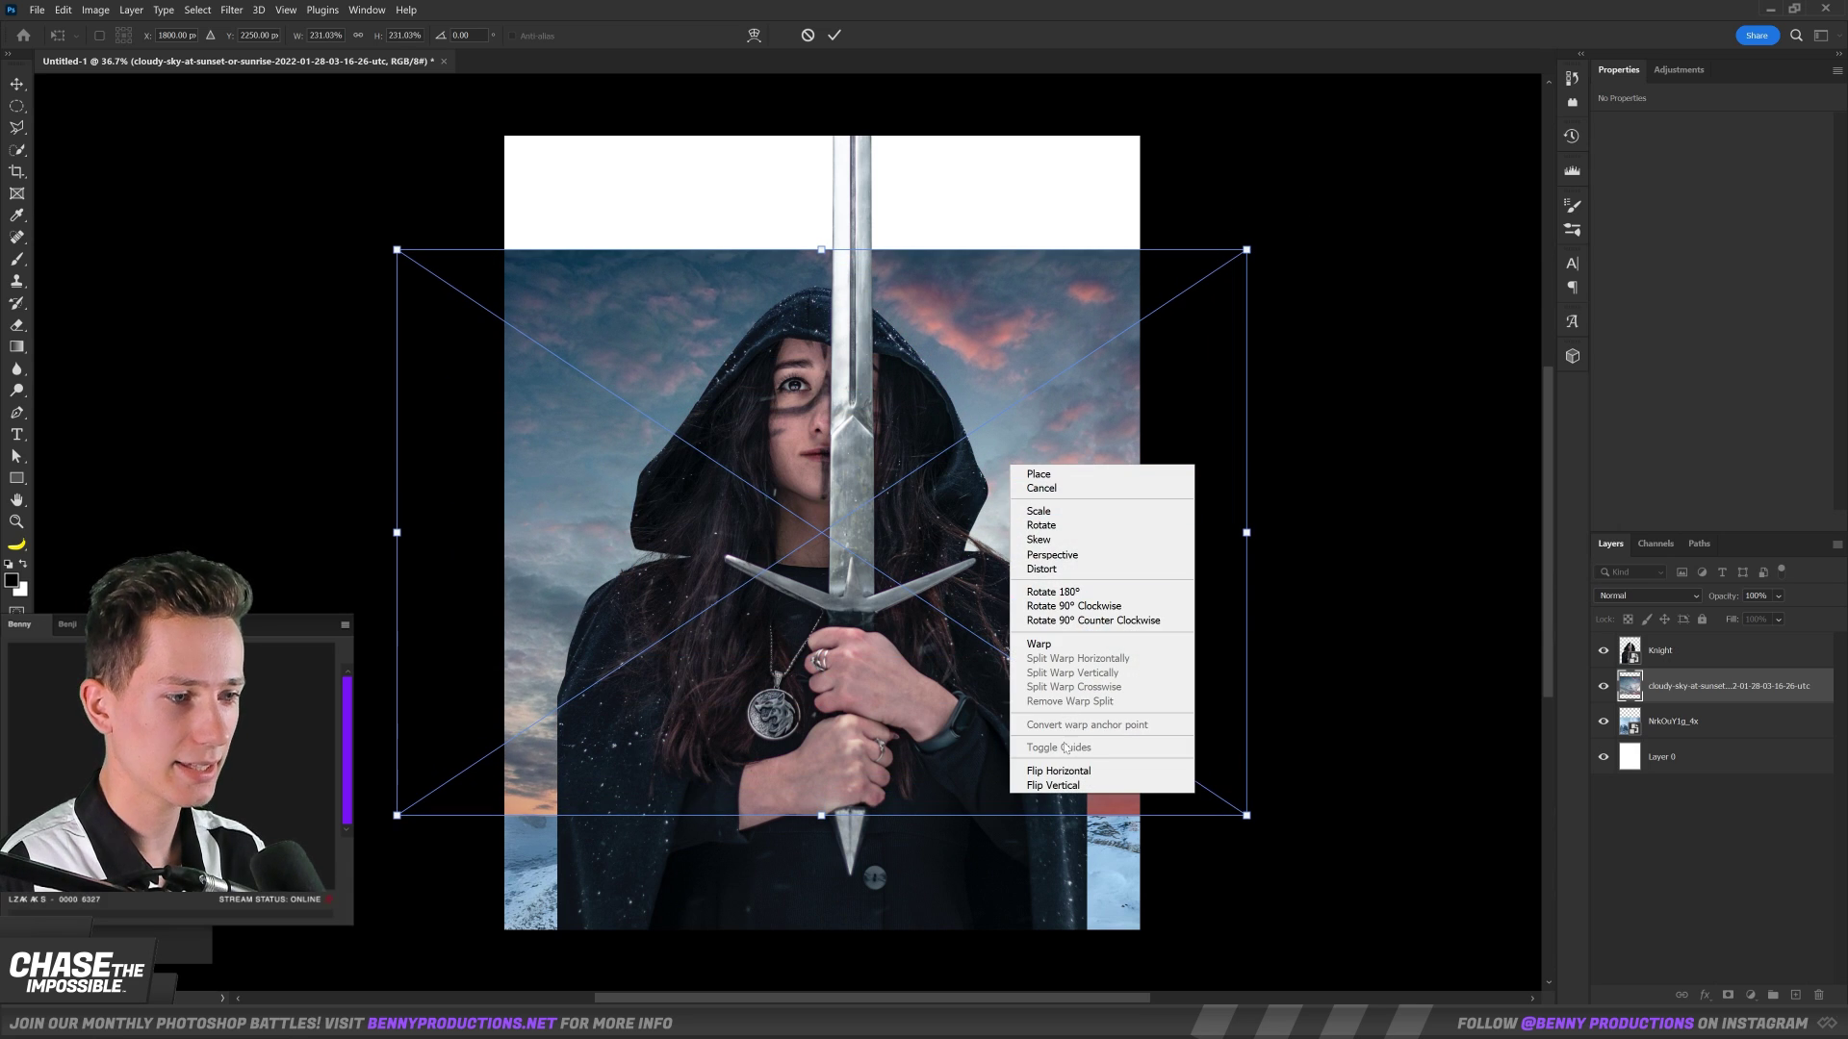
left_click(1059, 772)
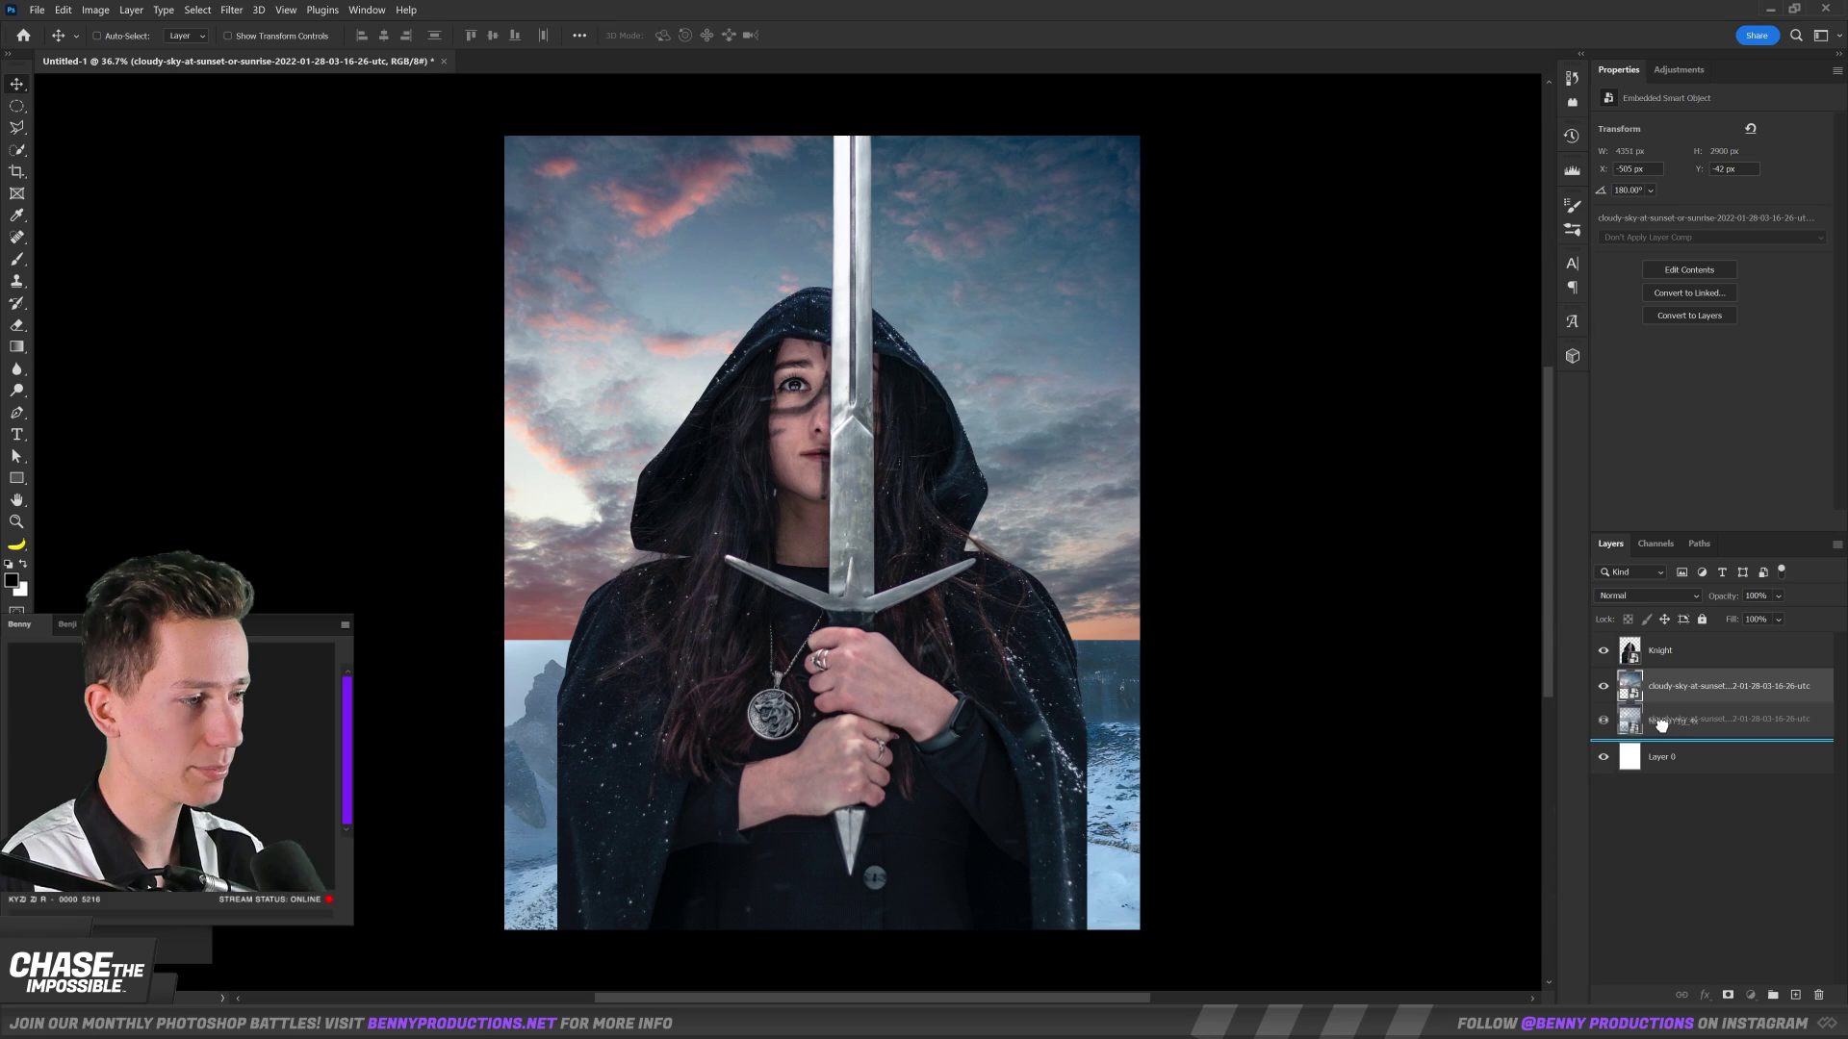
Stack the cloudy sky beneath the snowy landscape and brush away the landscape's hard upper edge on its layer mask.
left_click_drag(1660, 725, 1660, 727)
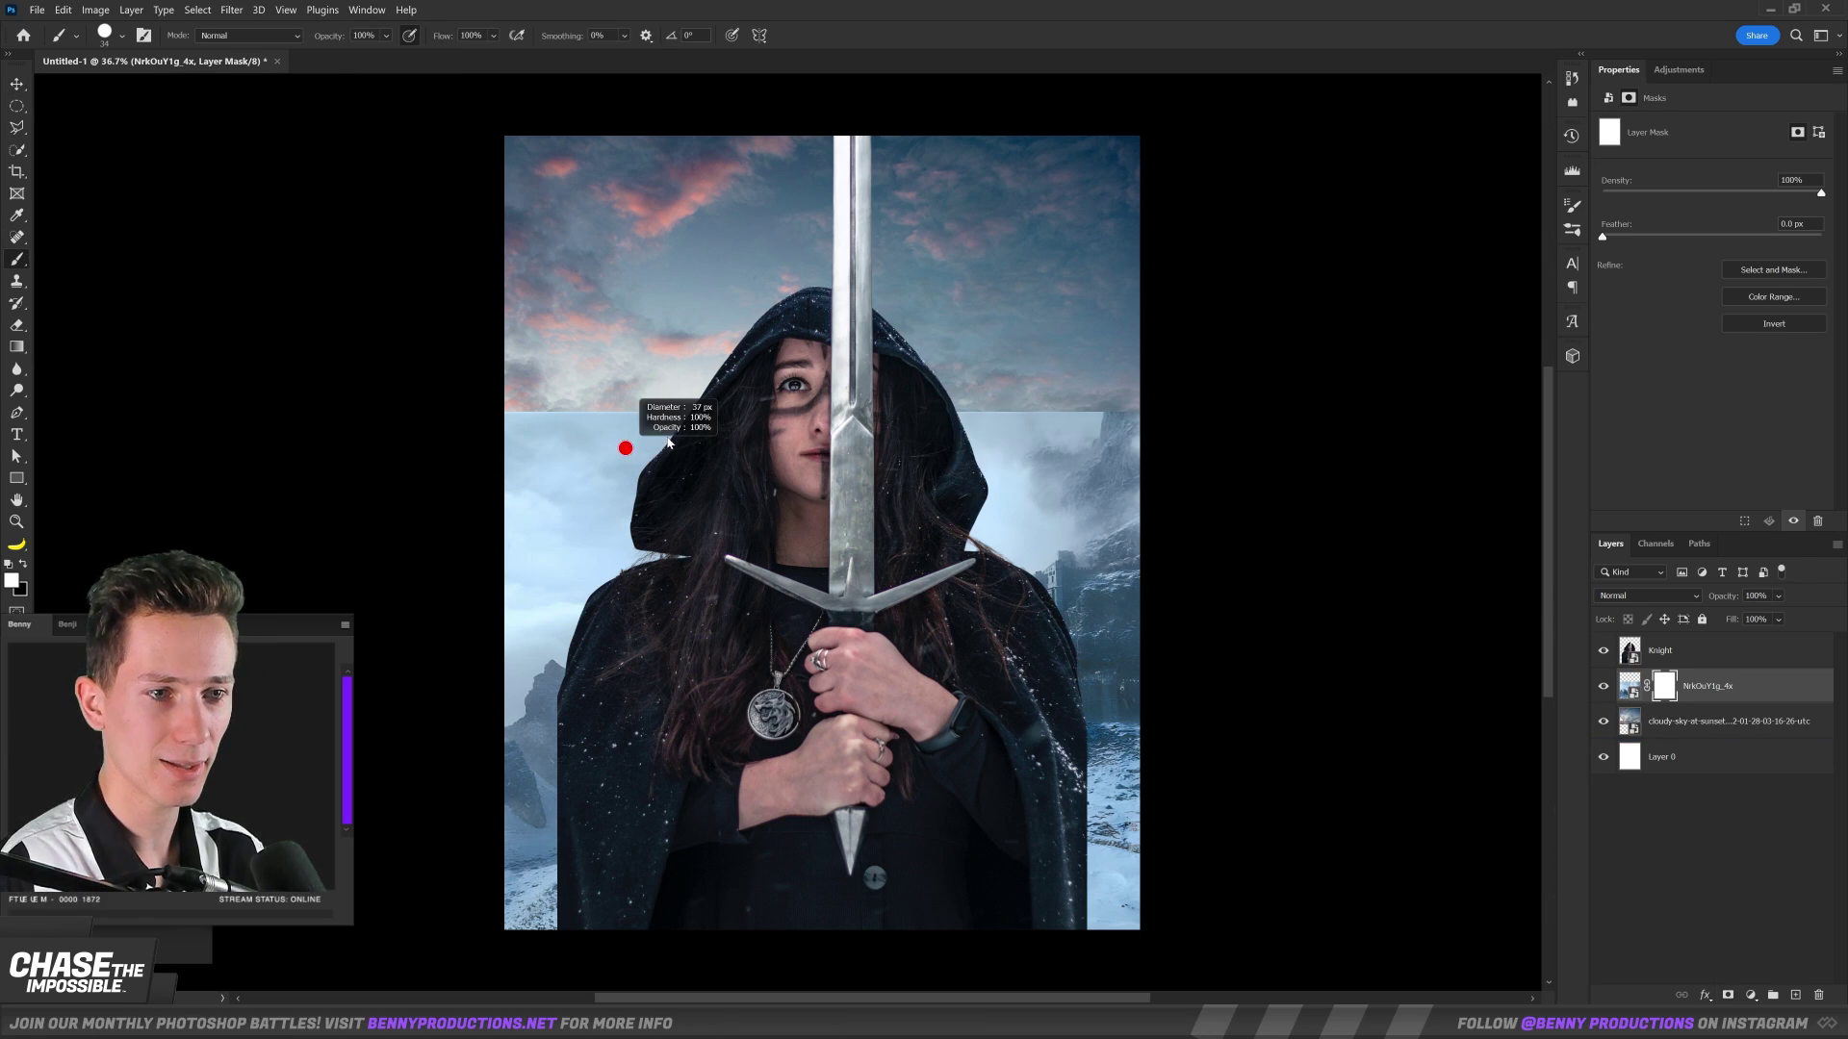
left_click_drag(668, 443, 731, 443)
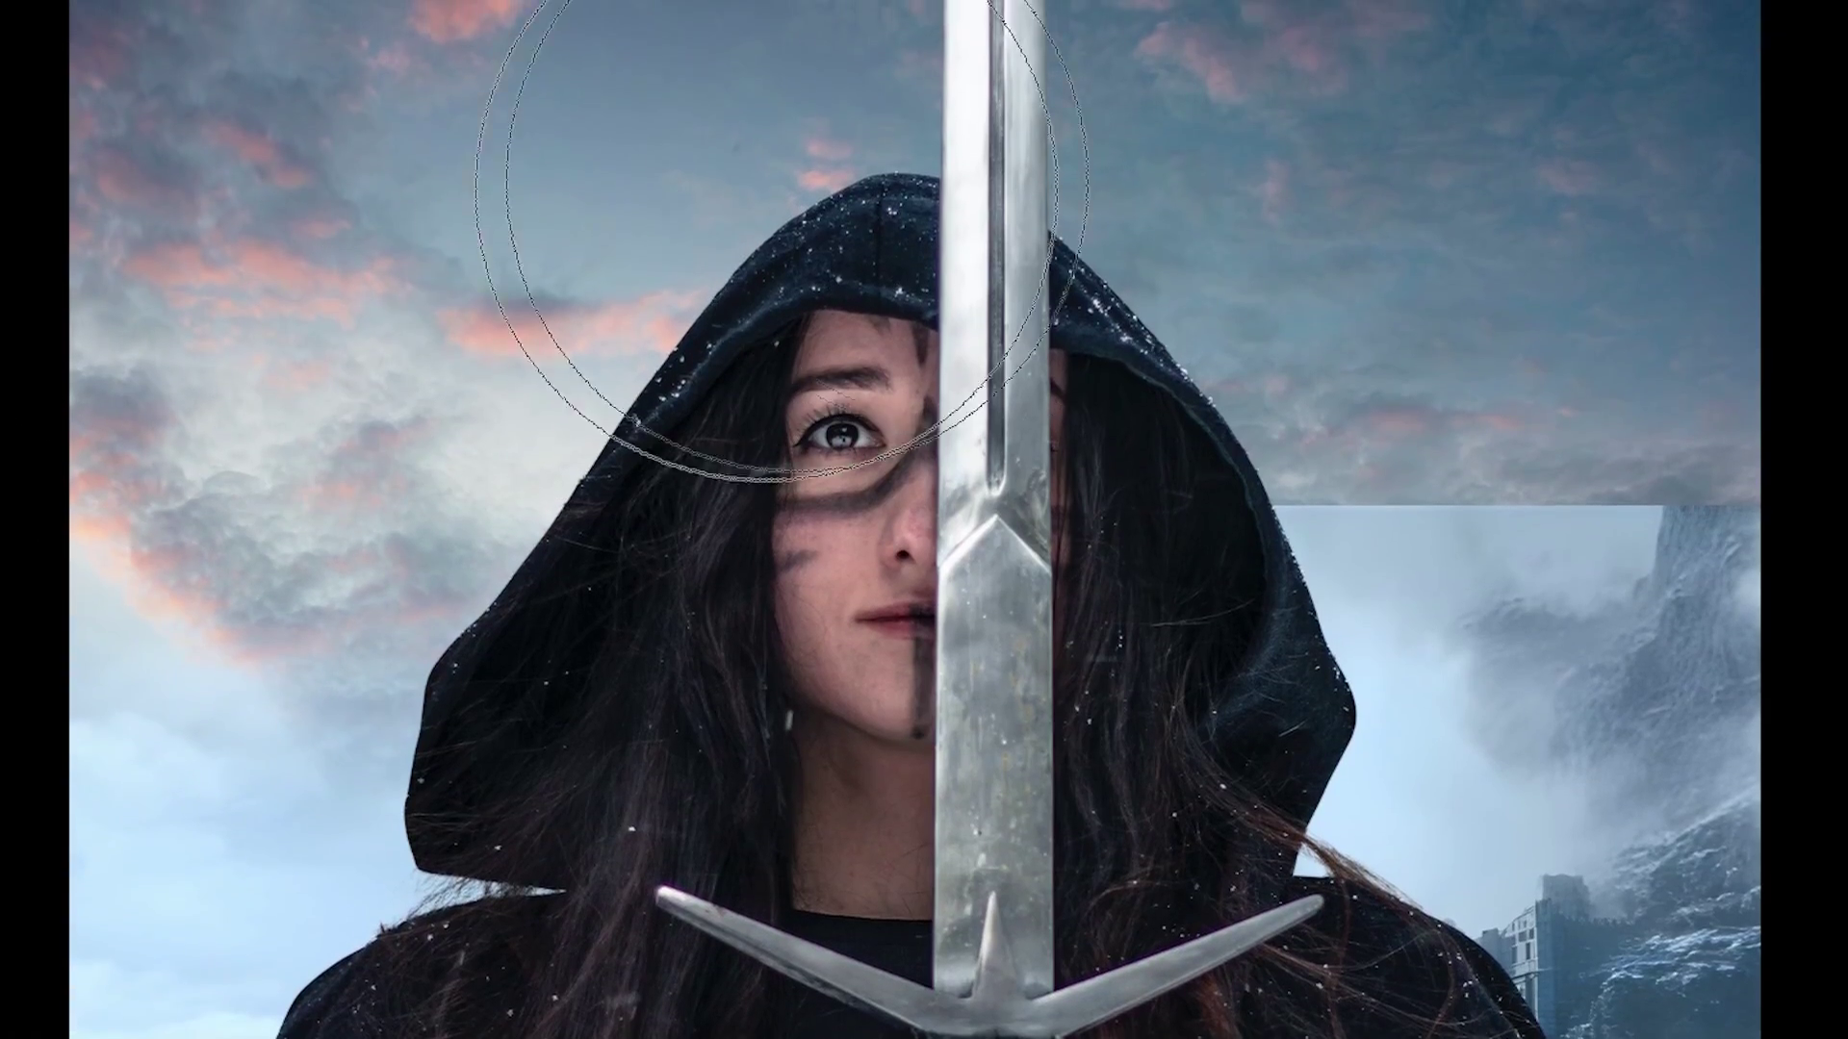
key("v")
Set the cloudy sky layer's blend mode to Luminosity and add a layer mask ready for brushing.
left_click(1646, 596)
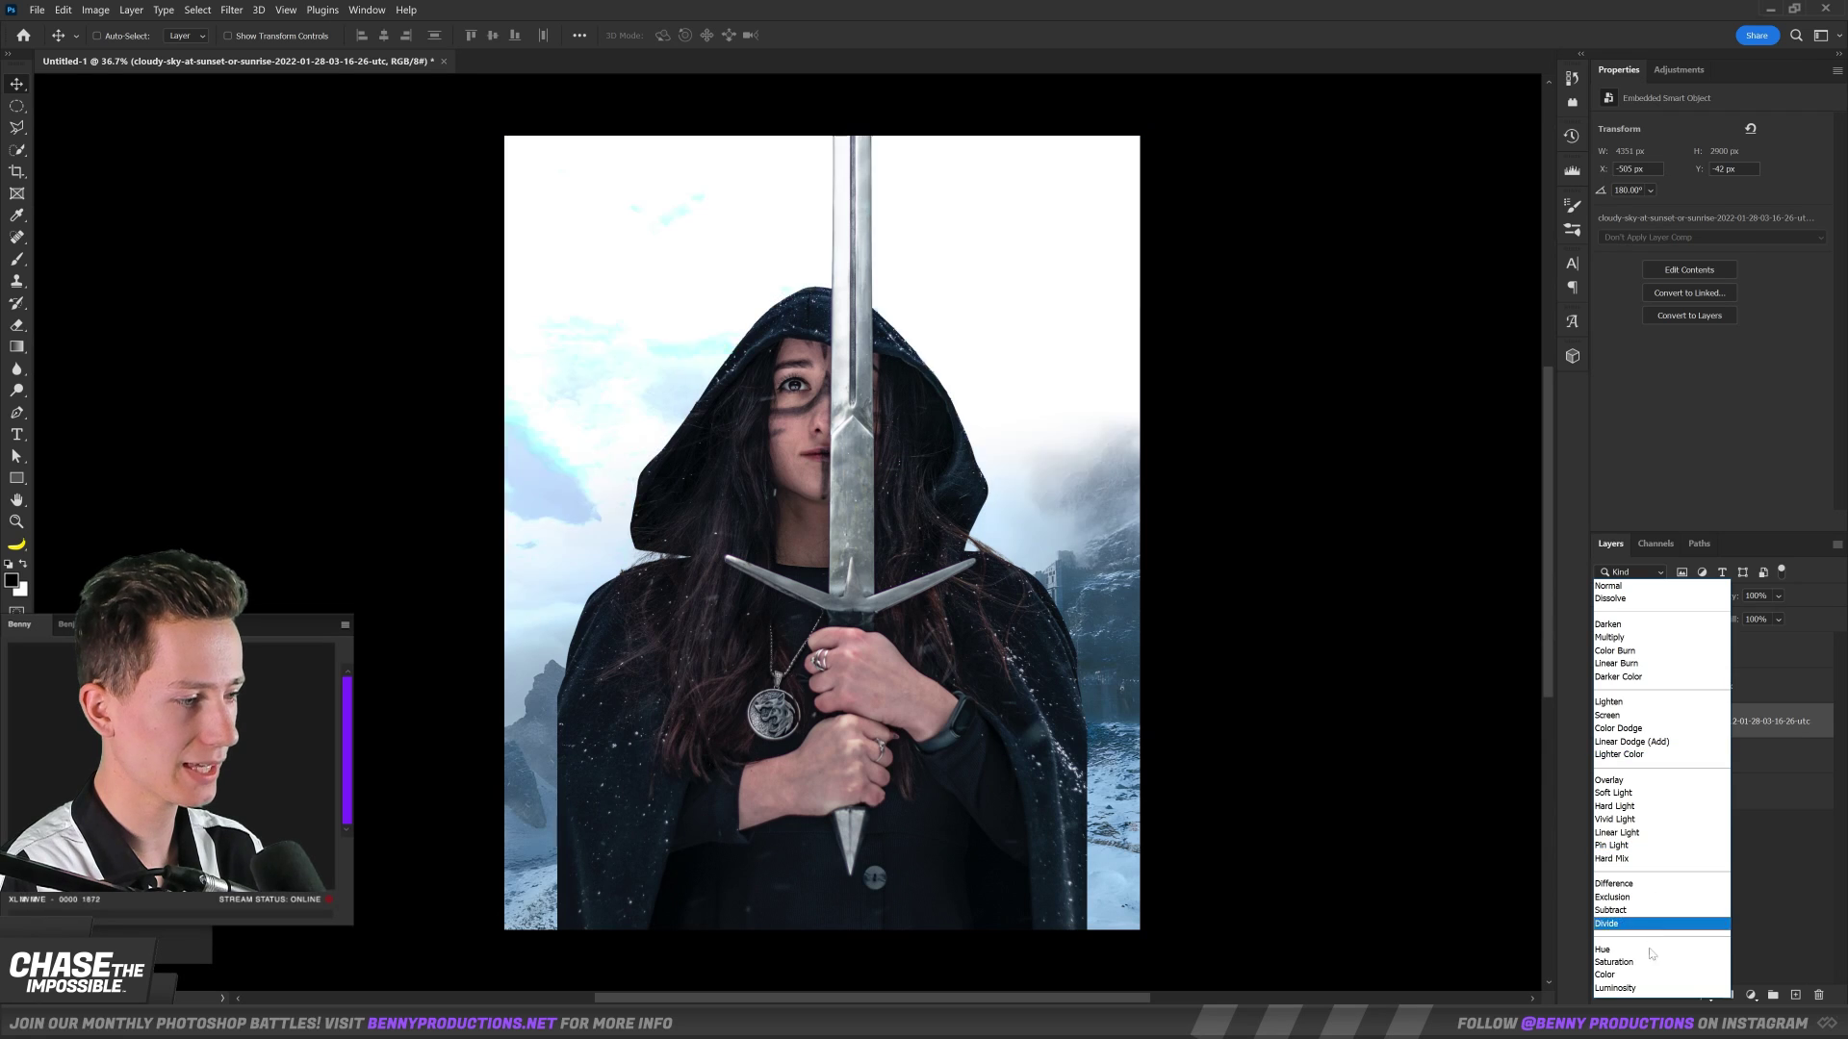
left_click(1641, 988)
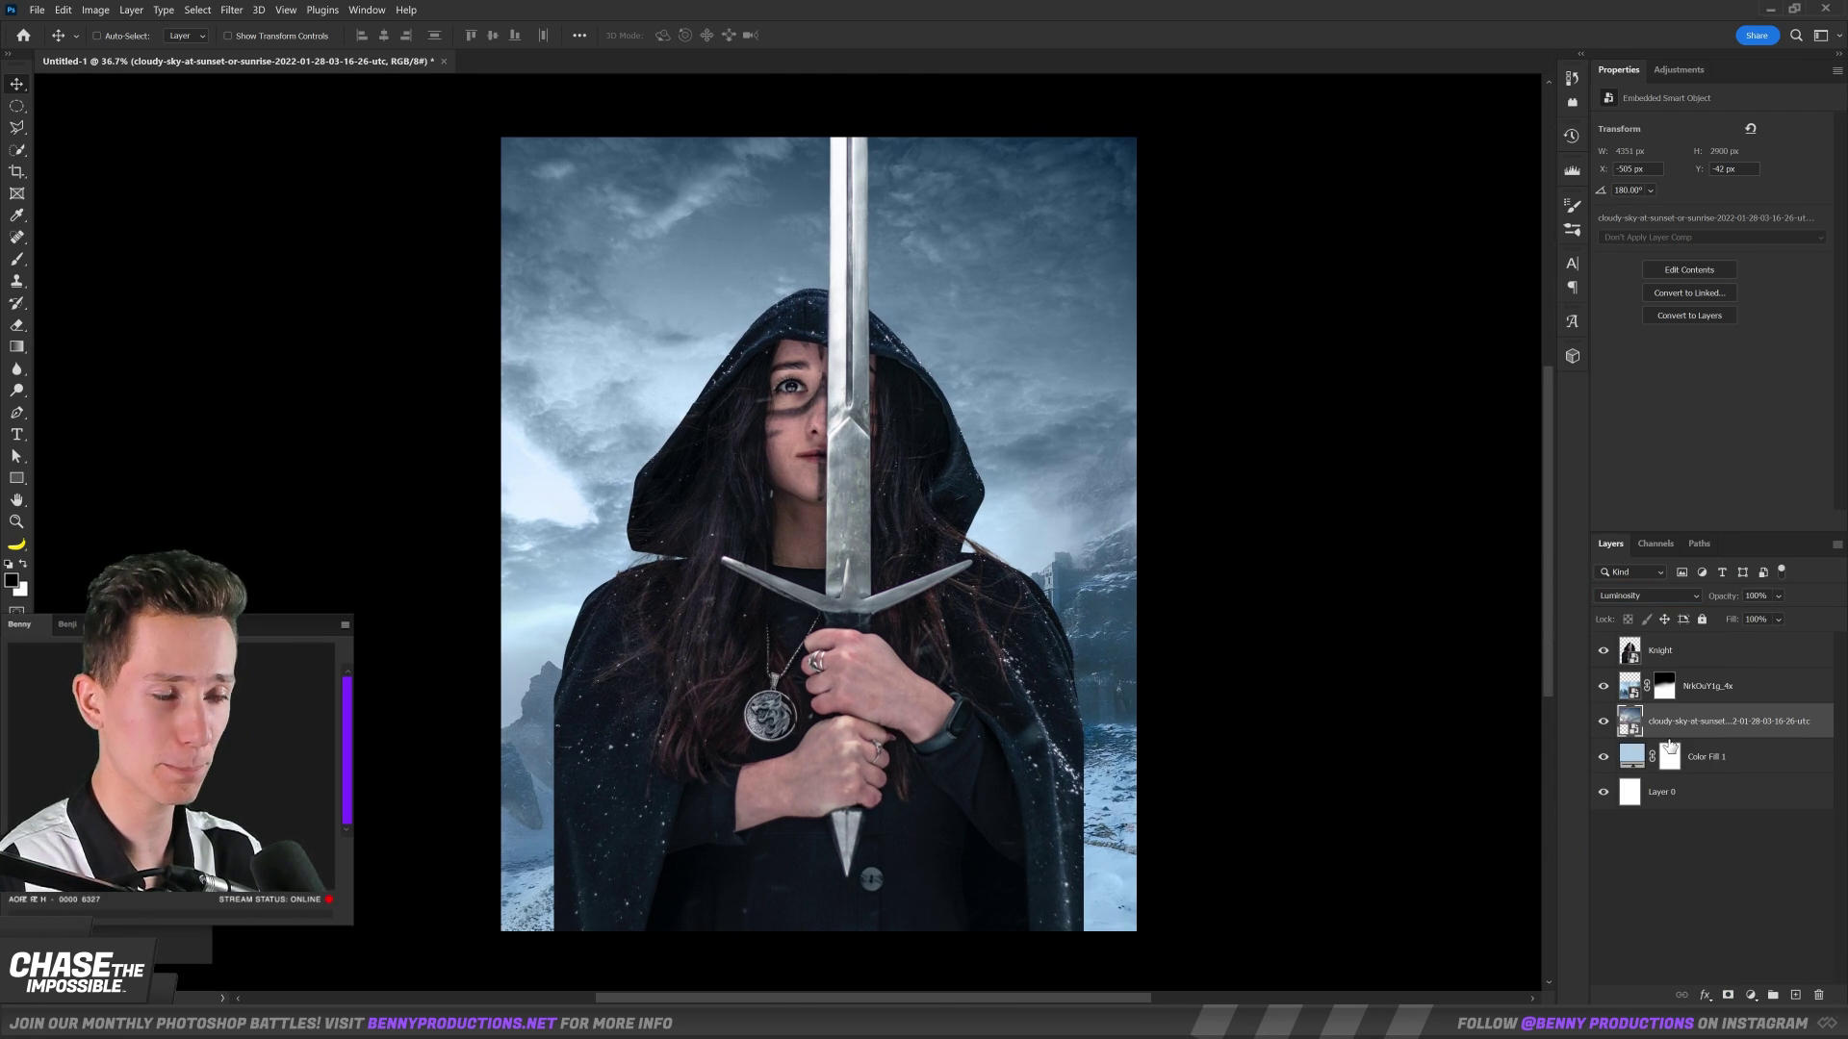
left_click(1728, 995)
key("b")
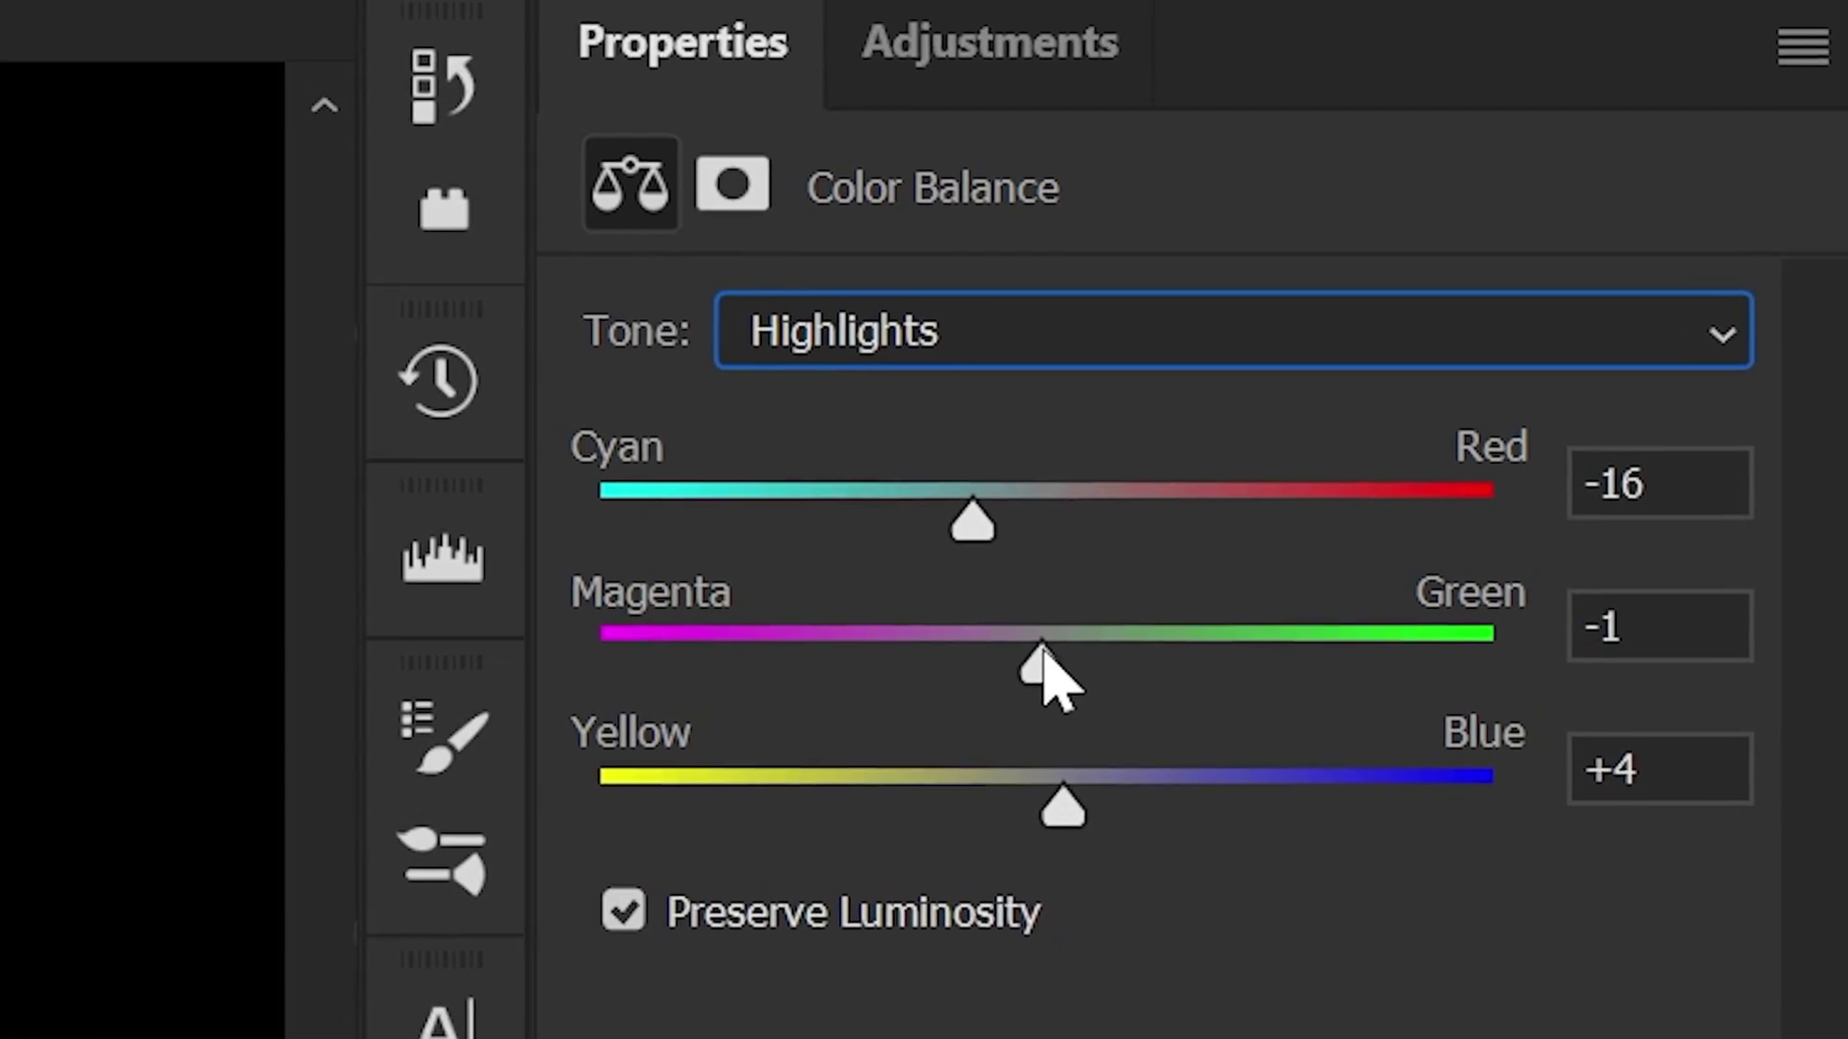
Adjust the Color Balance highlights with cyan-red at -16 and yellow-blue at +4, and warp the knight's lower cloak corner outward.
left_click_drag(1693, 193, 1691, 195)
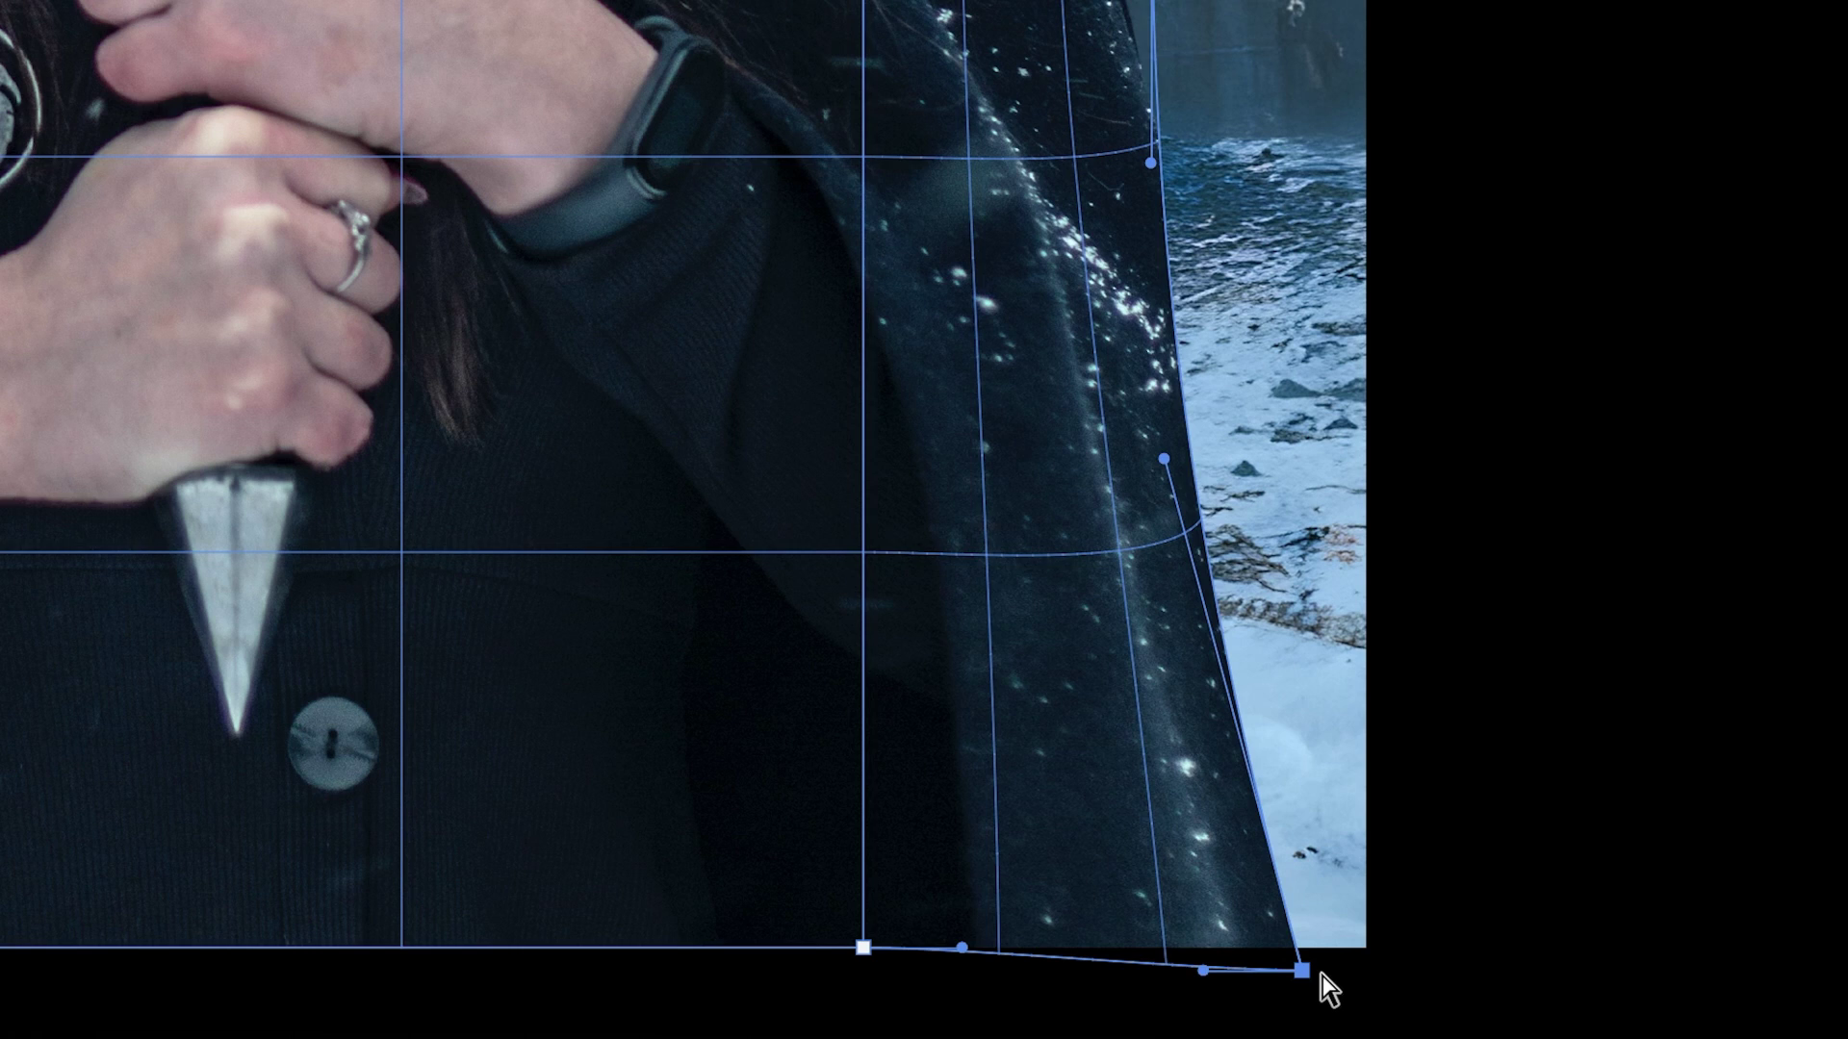
left_click_drag(1320, 982, 1357, 972)
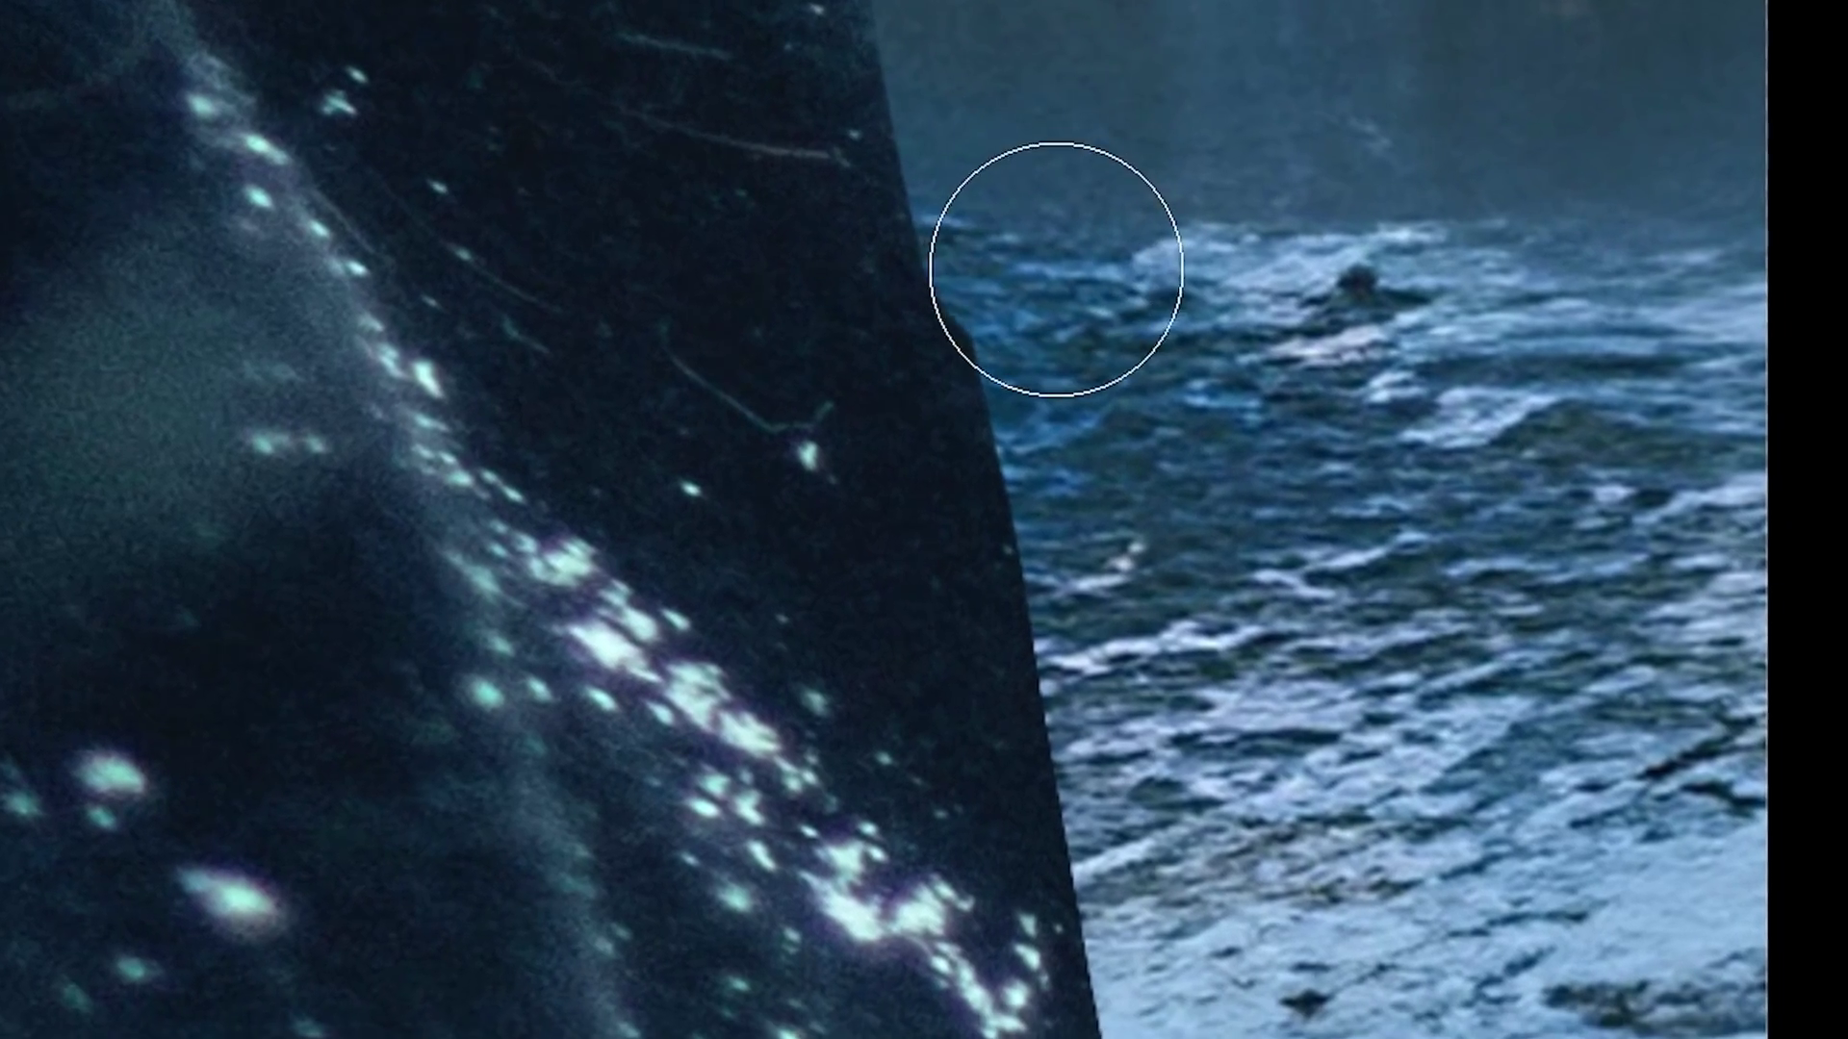
Paint highlights along the knight's hood, hair and cloak through the Exposure 2 mask with a soft brush at 16% flow.
scroll(1243, 577, "down", 3)
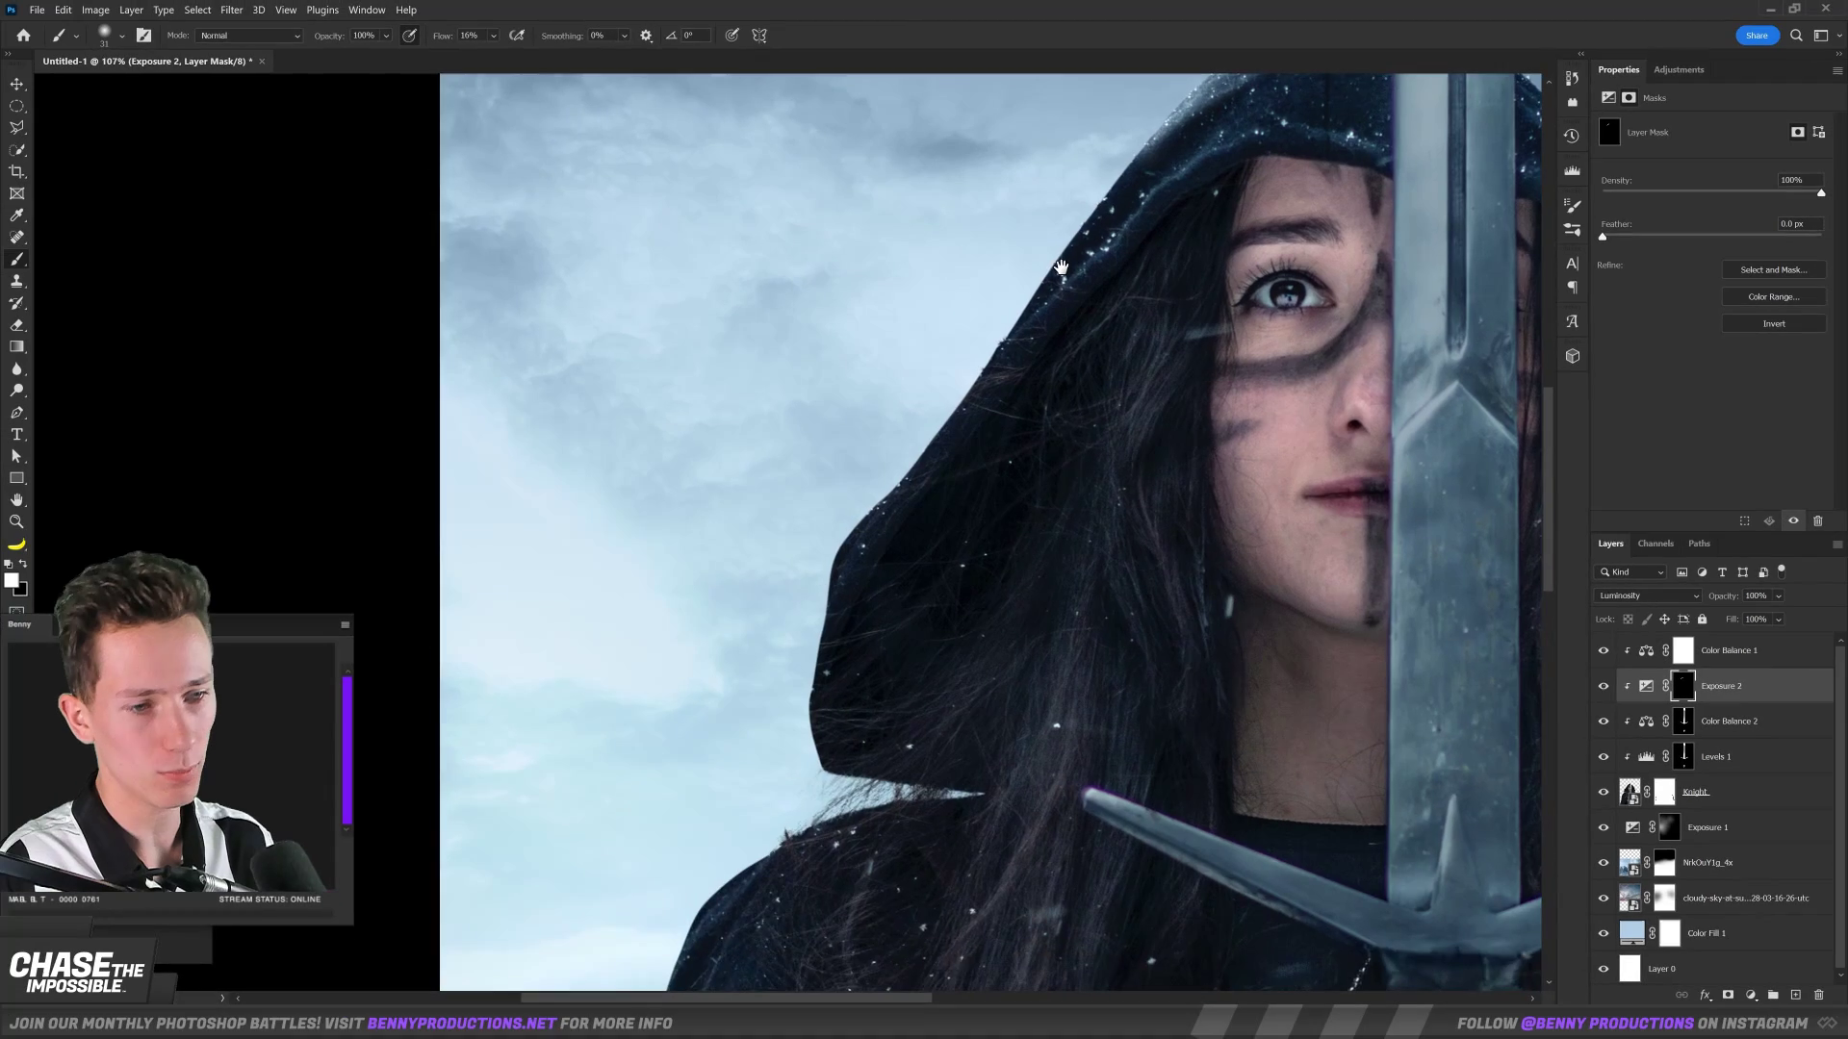
scroll(772, 735, "up", 3)
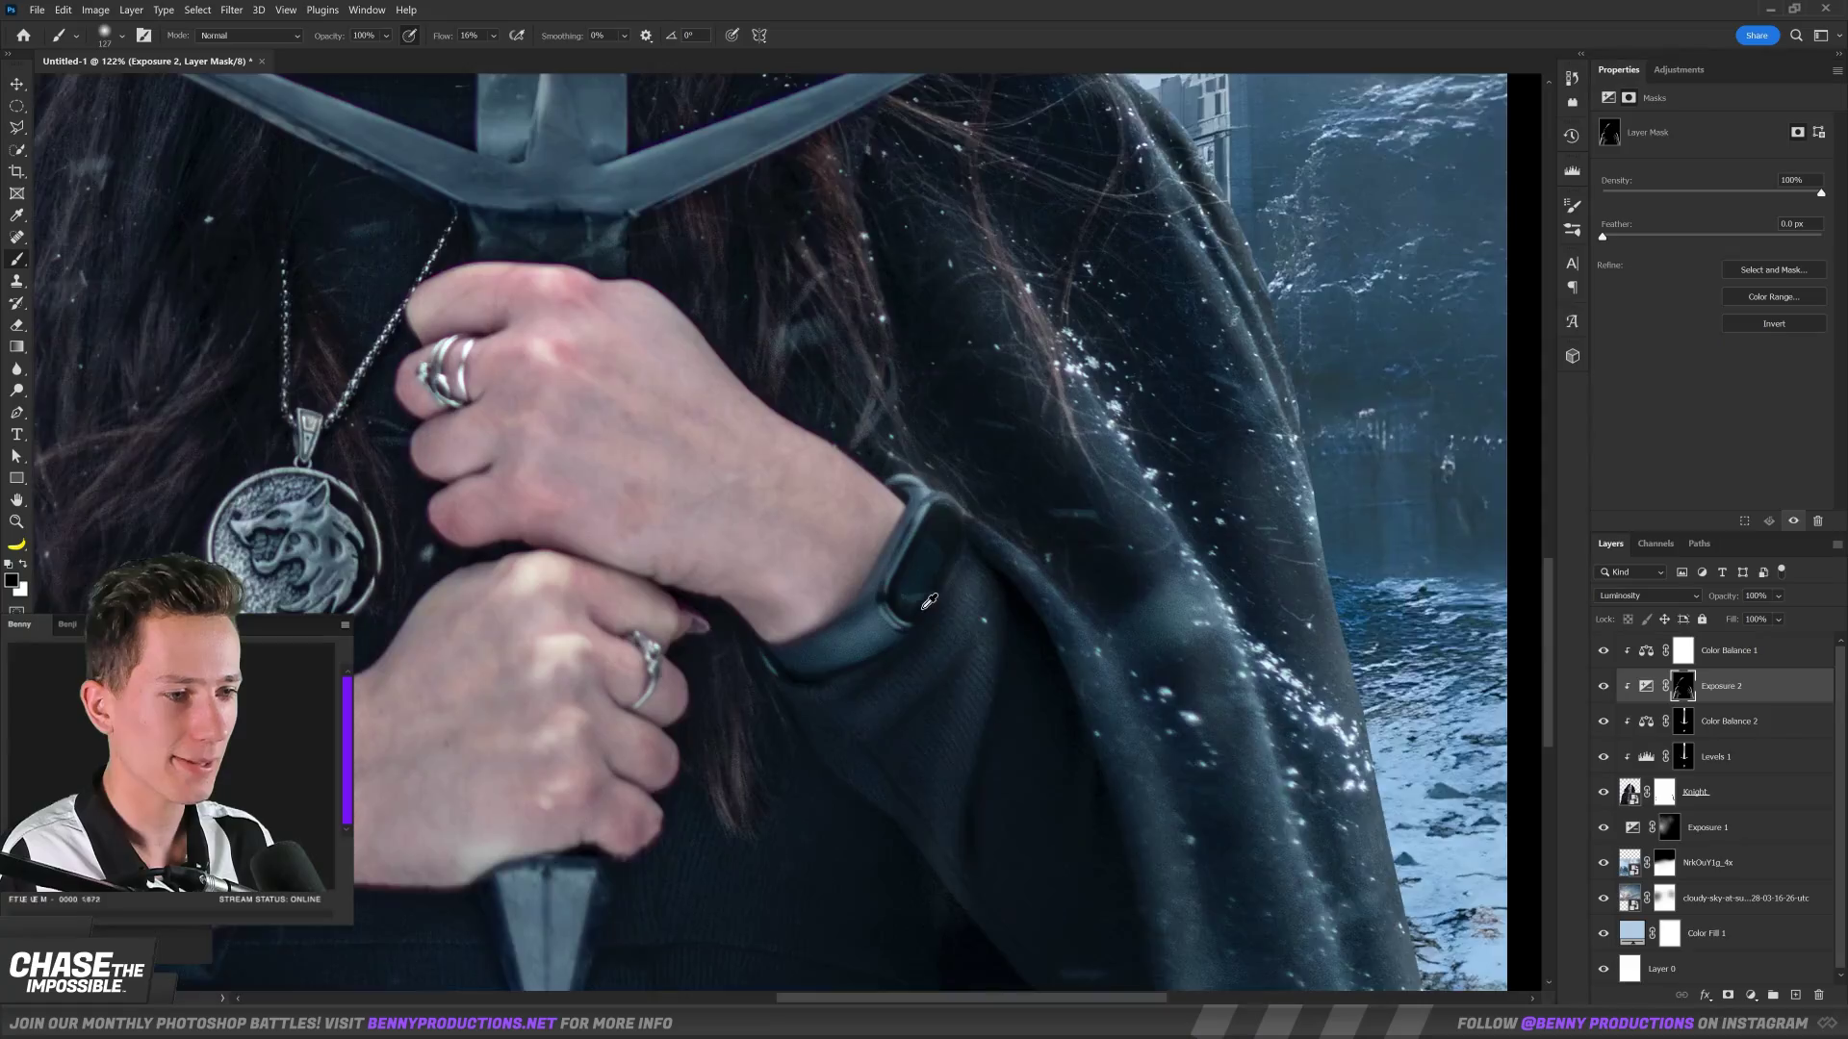
scroll(999, 626, "up", 3)
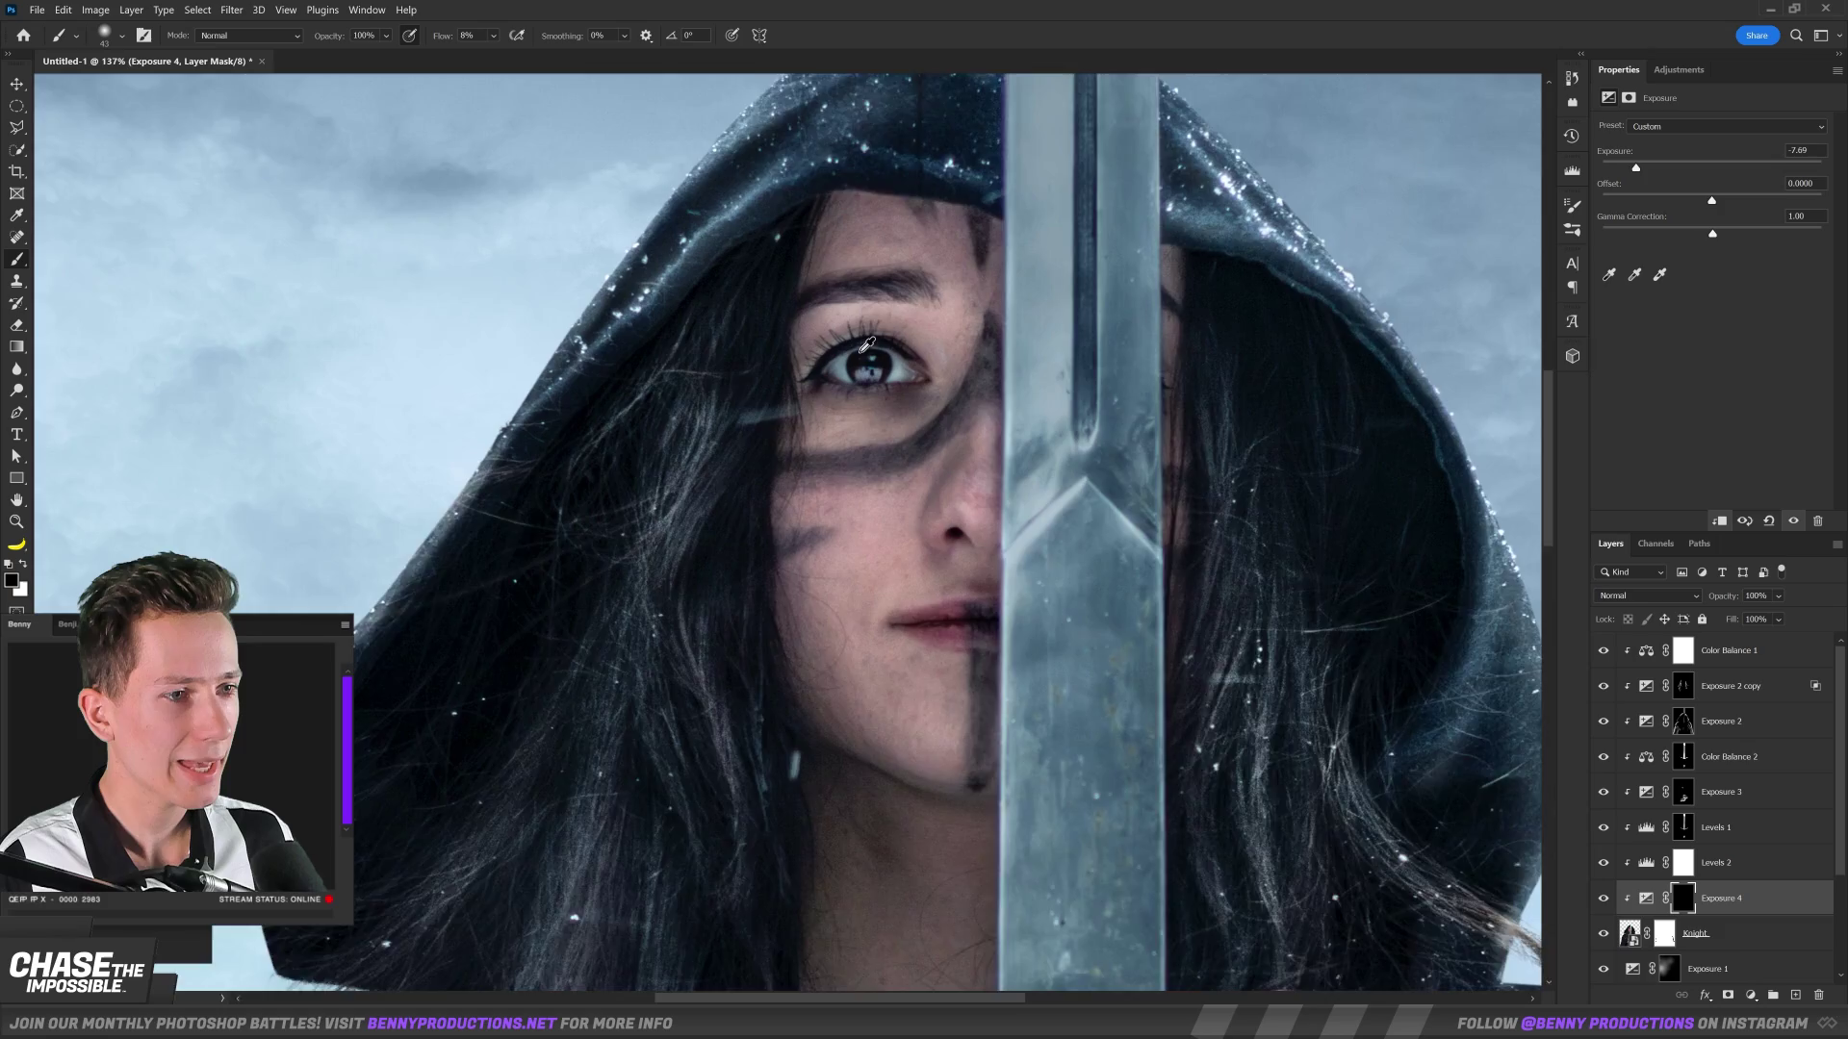
Darken the knight's eye through the Exposure 4 mask with a small soft brush at 8% flow and Exposure at -7.69.
scroll(859, 356, "up", 6)
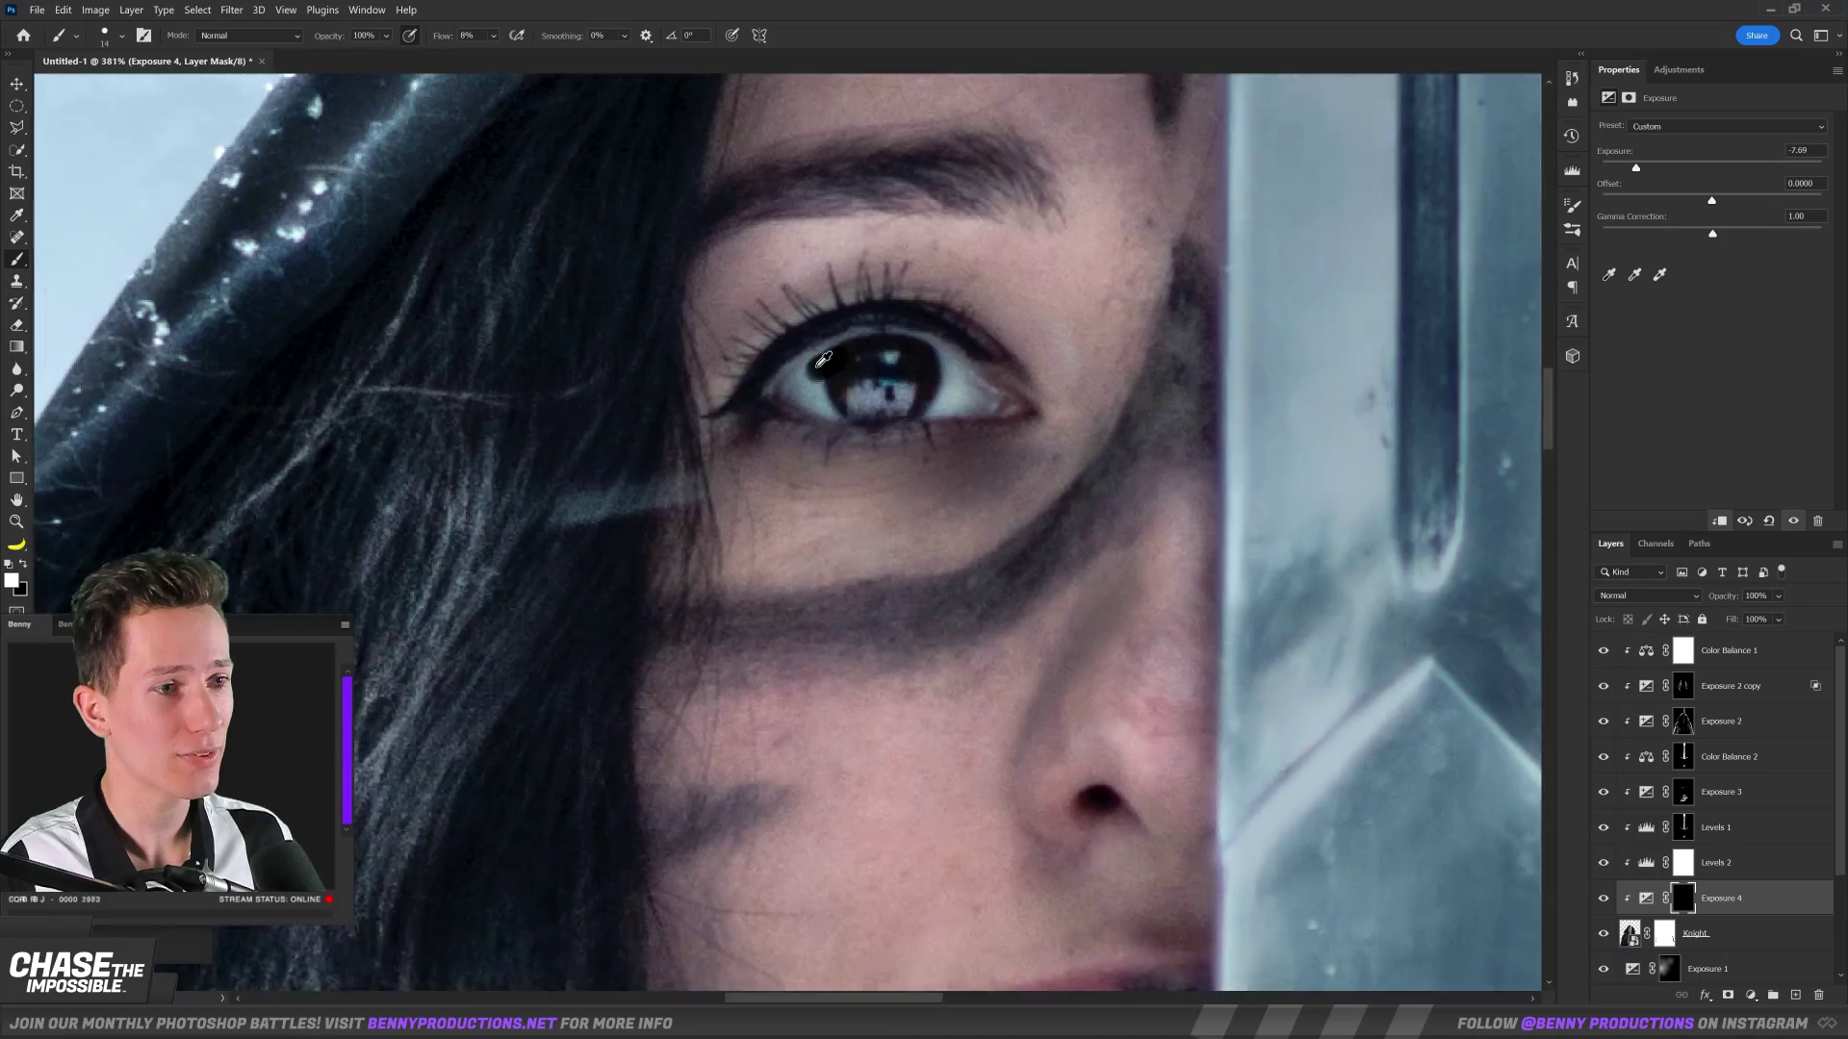
scroll(870, 332, "down", 2)
scroll(870, 332, "up", 5)
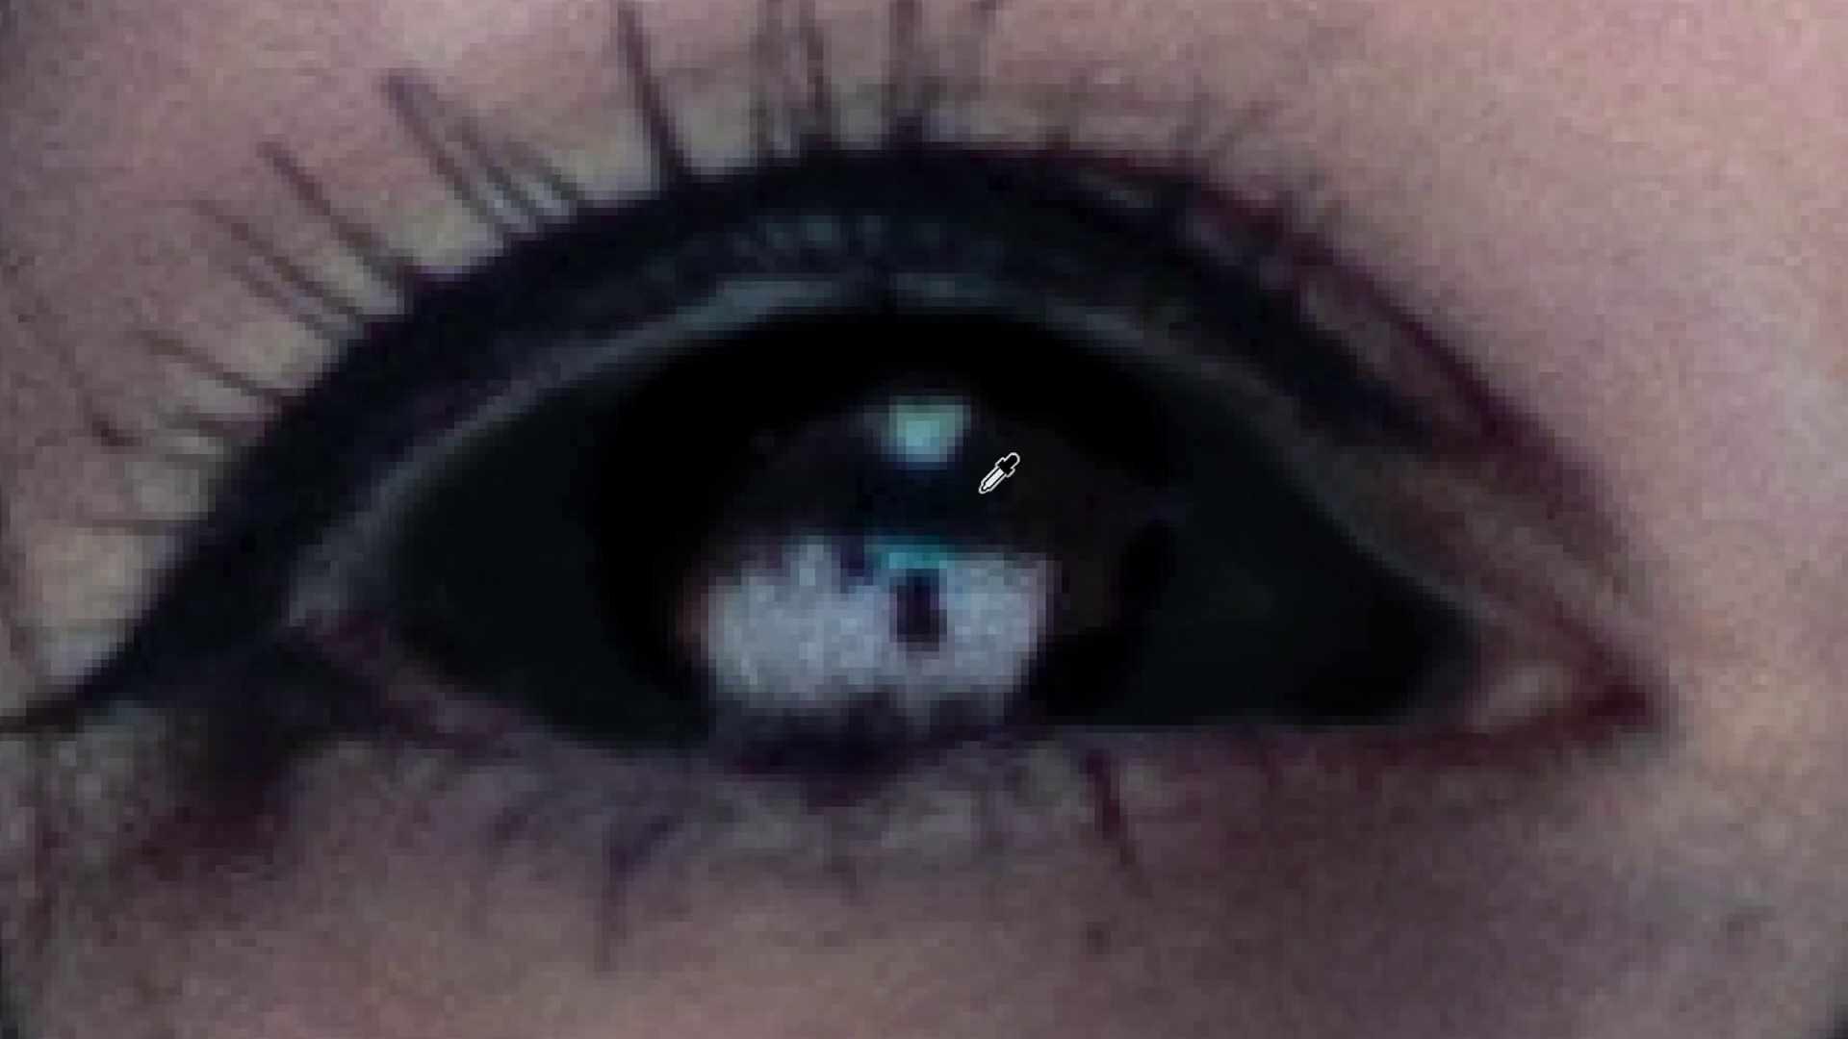
key("ctrl+0")
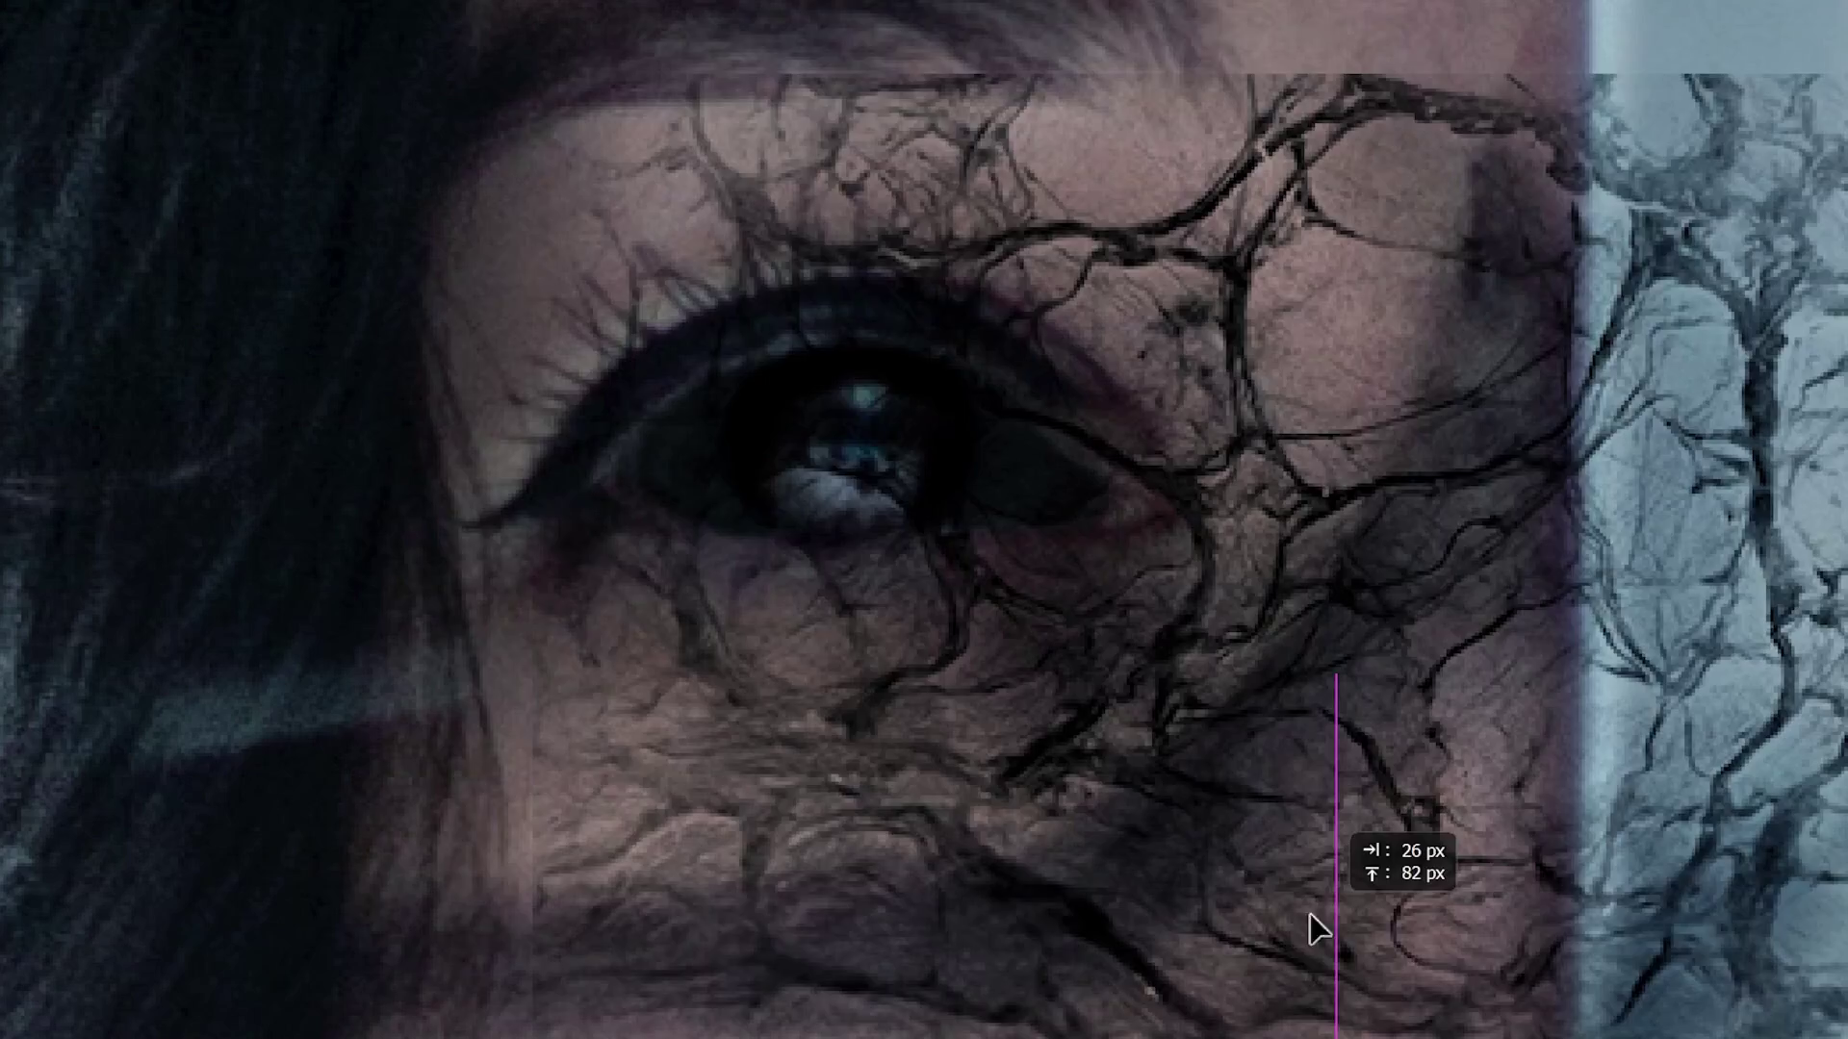
Position the branching vein texture over the knight's visible eye, rotate it to fit, and apply the transform.
left_click_drag(1312, 923, 1133, 854)
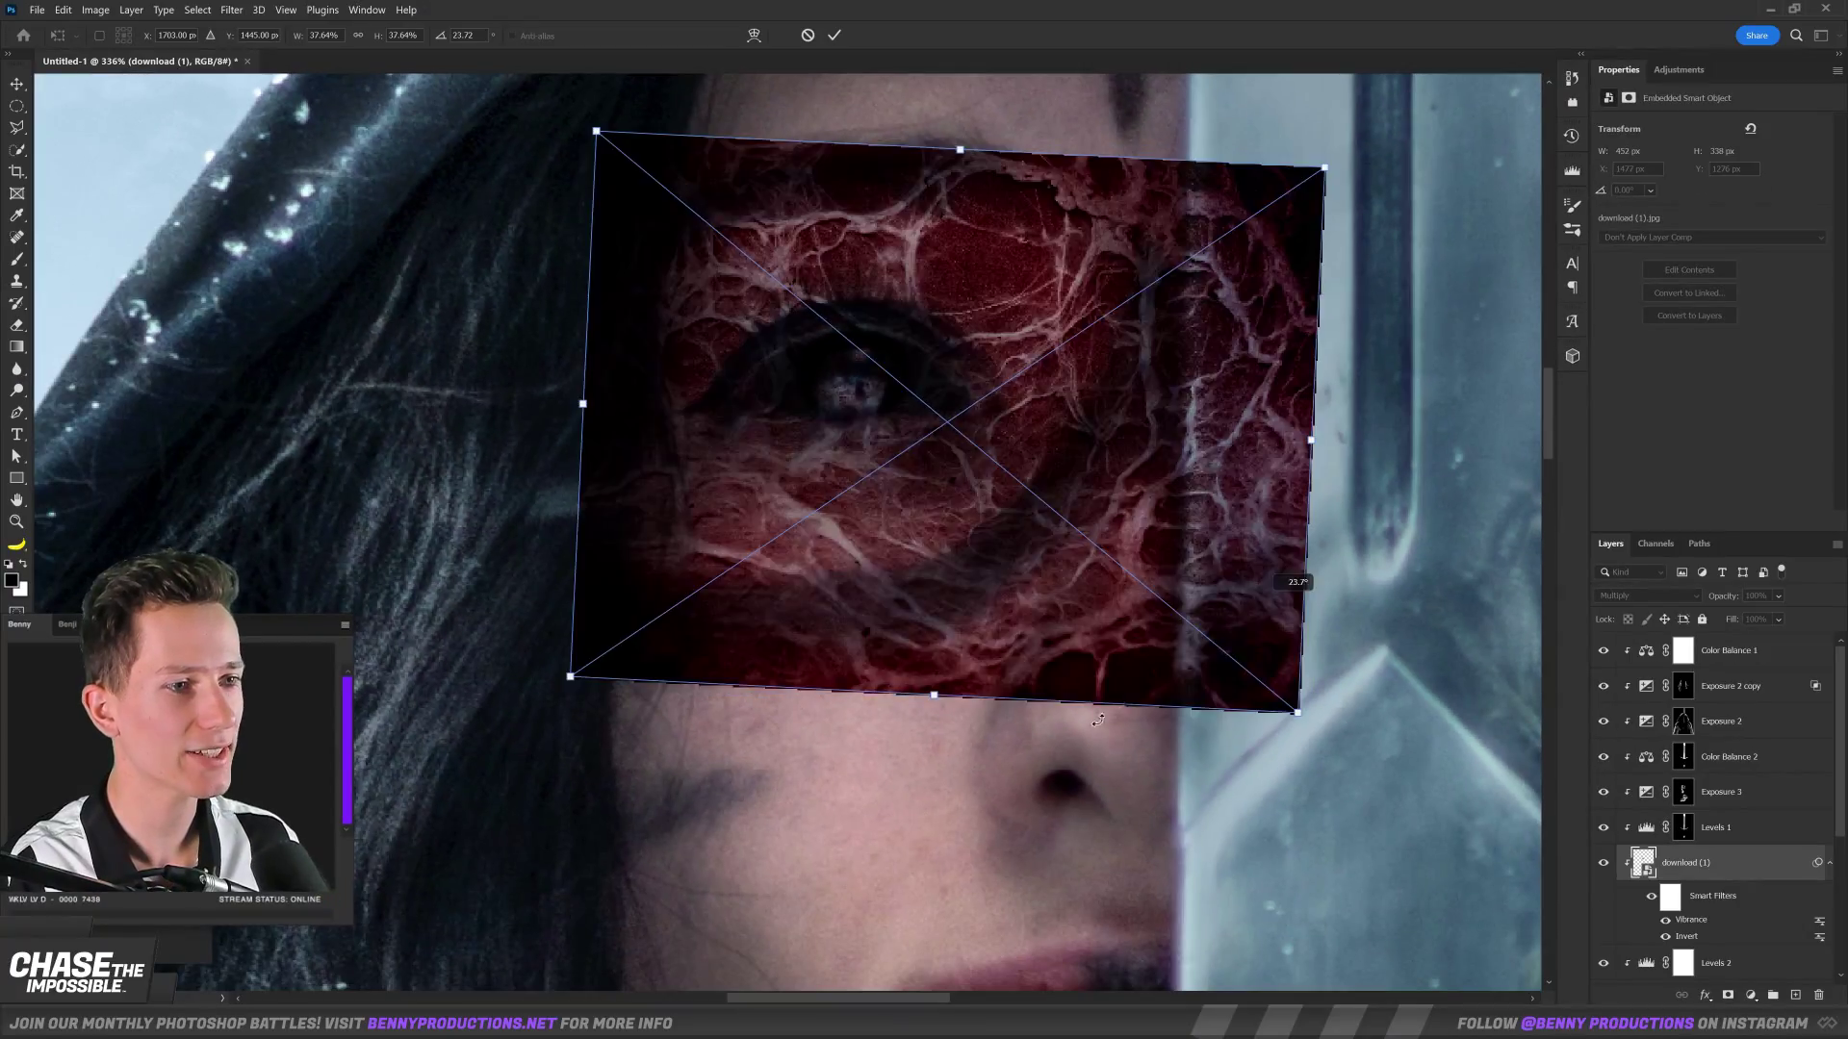
left_click_drag(828, 795, 881, 805)
key("Return")
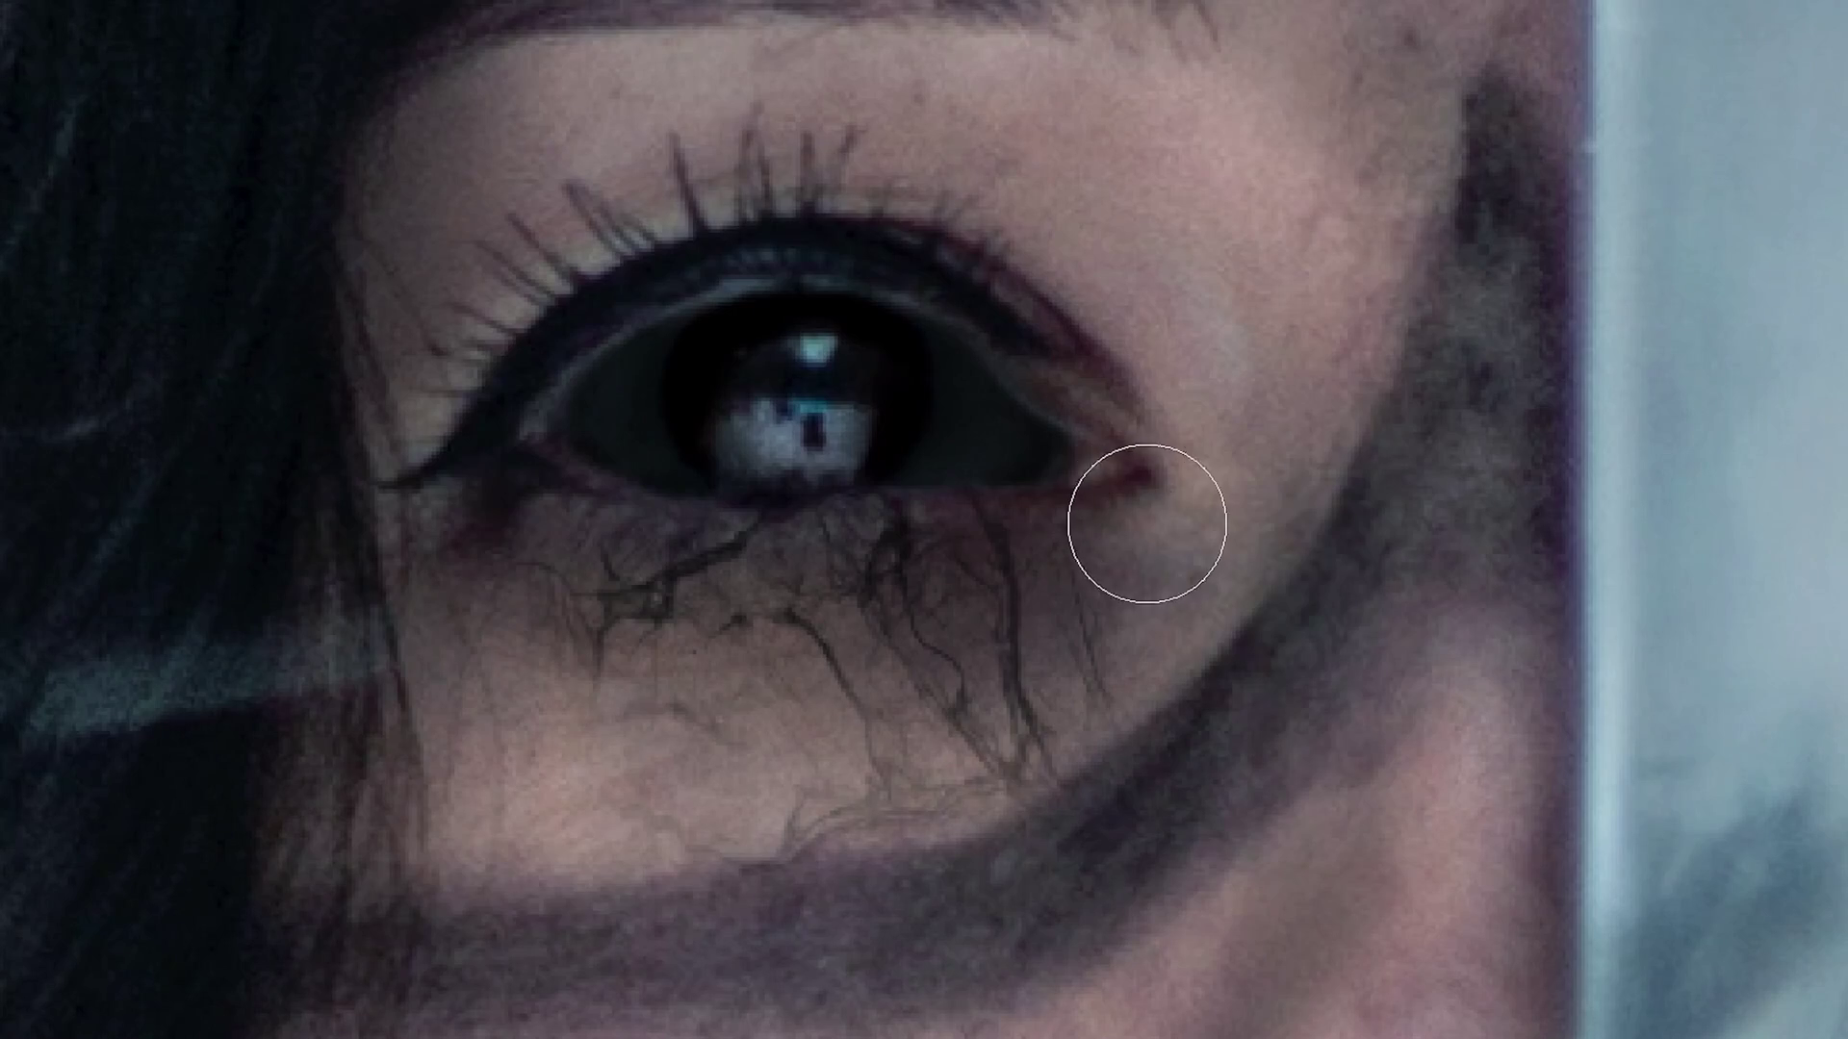
Paint the dark veins in around the eye on the texture's mask at 19% flow, and open its Vibrance smart filter.
left_click_drag(818, 714, 895, 1014)
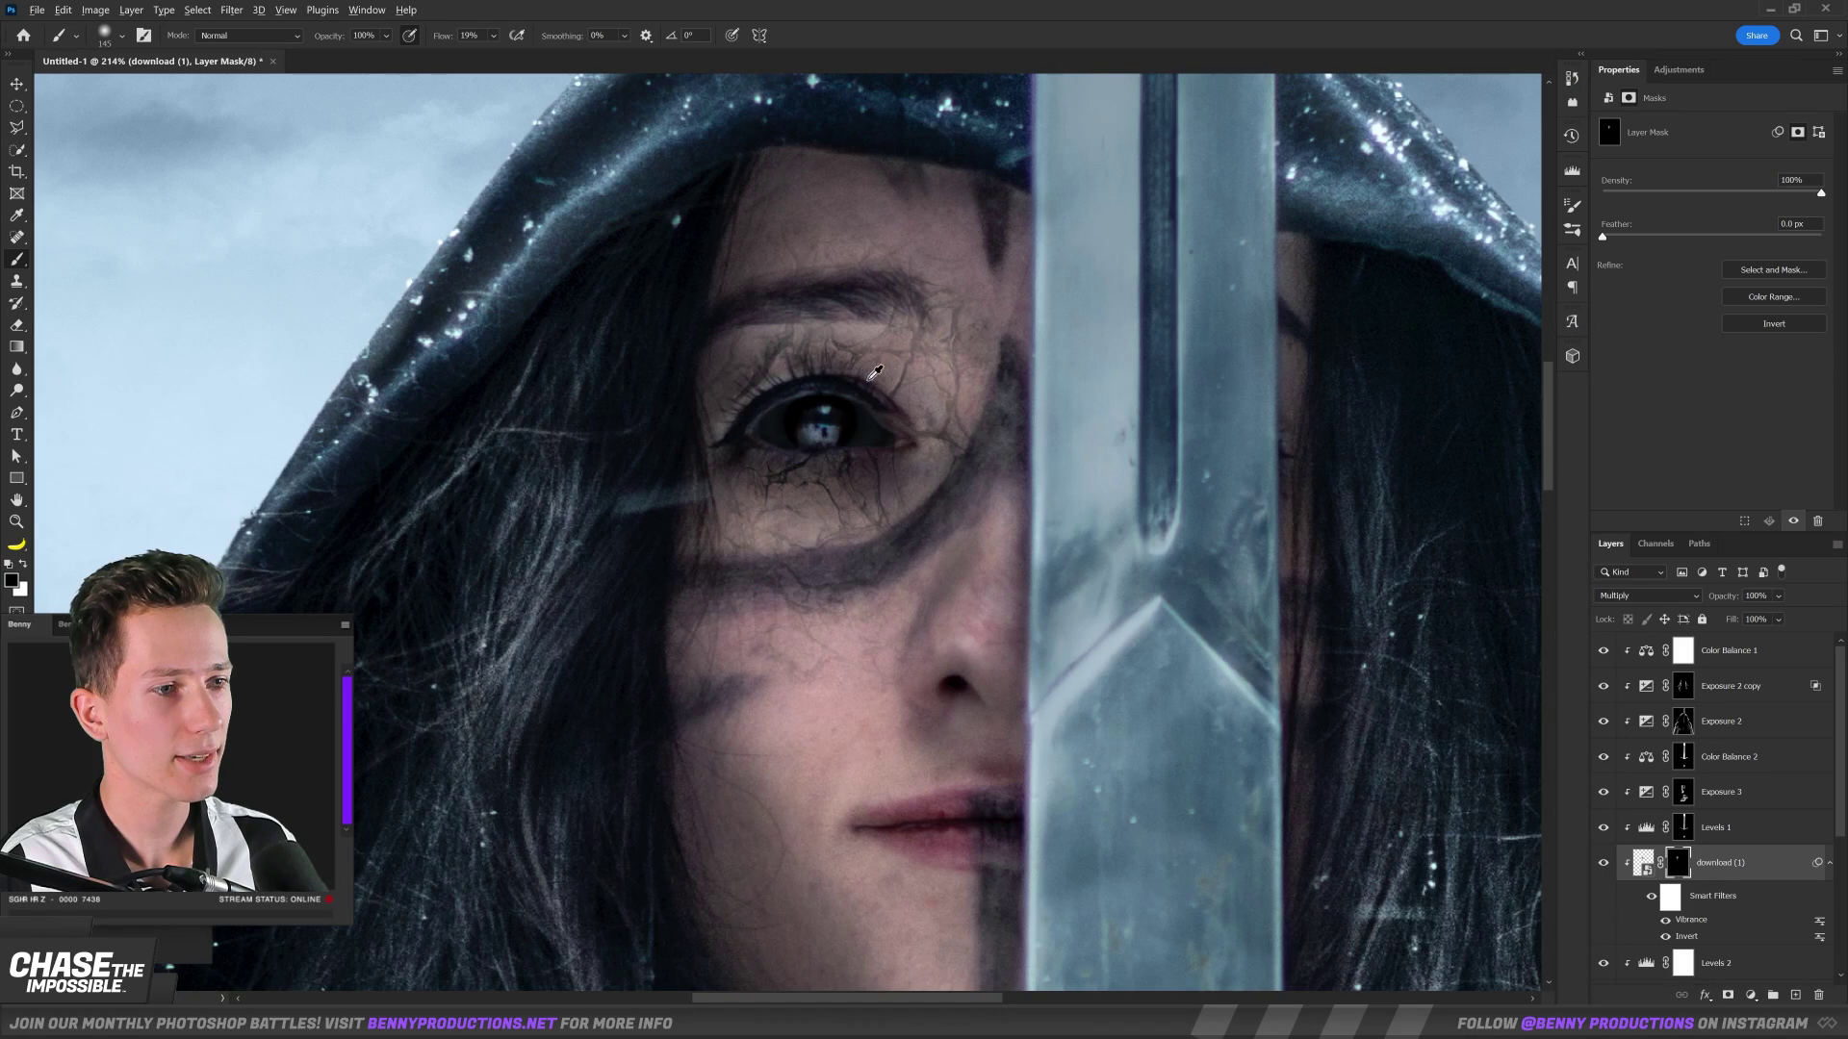
scroll(847, 471, "up", 2)
double_click(1700, 919)
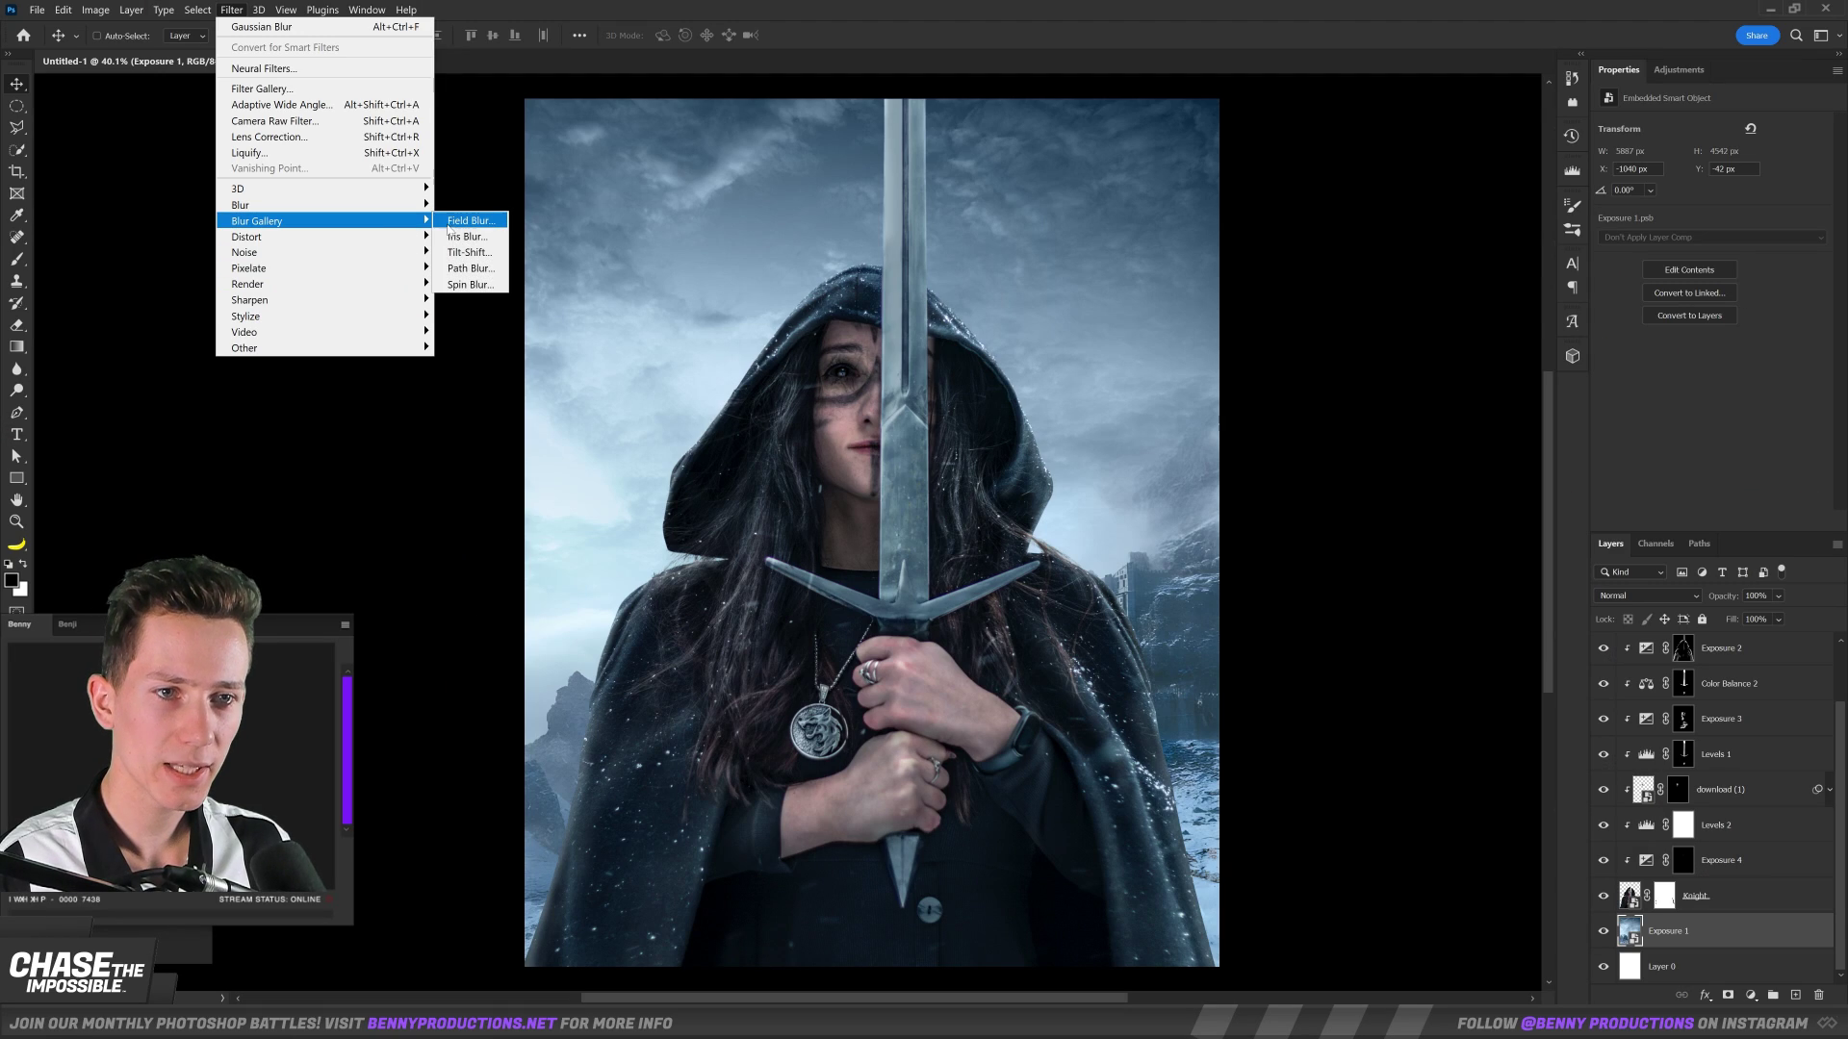
Apply a Field Blur to the background smart object behind the knight and adjust its blur amount.
left_click(448, 222)
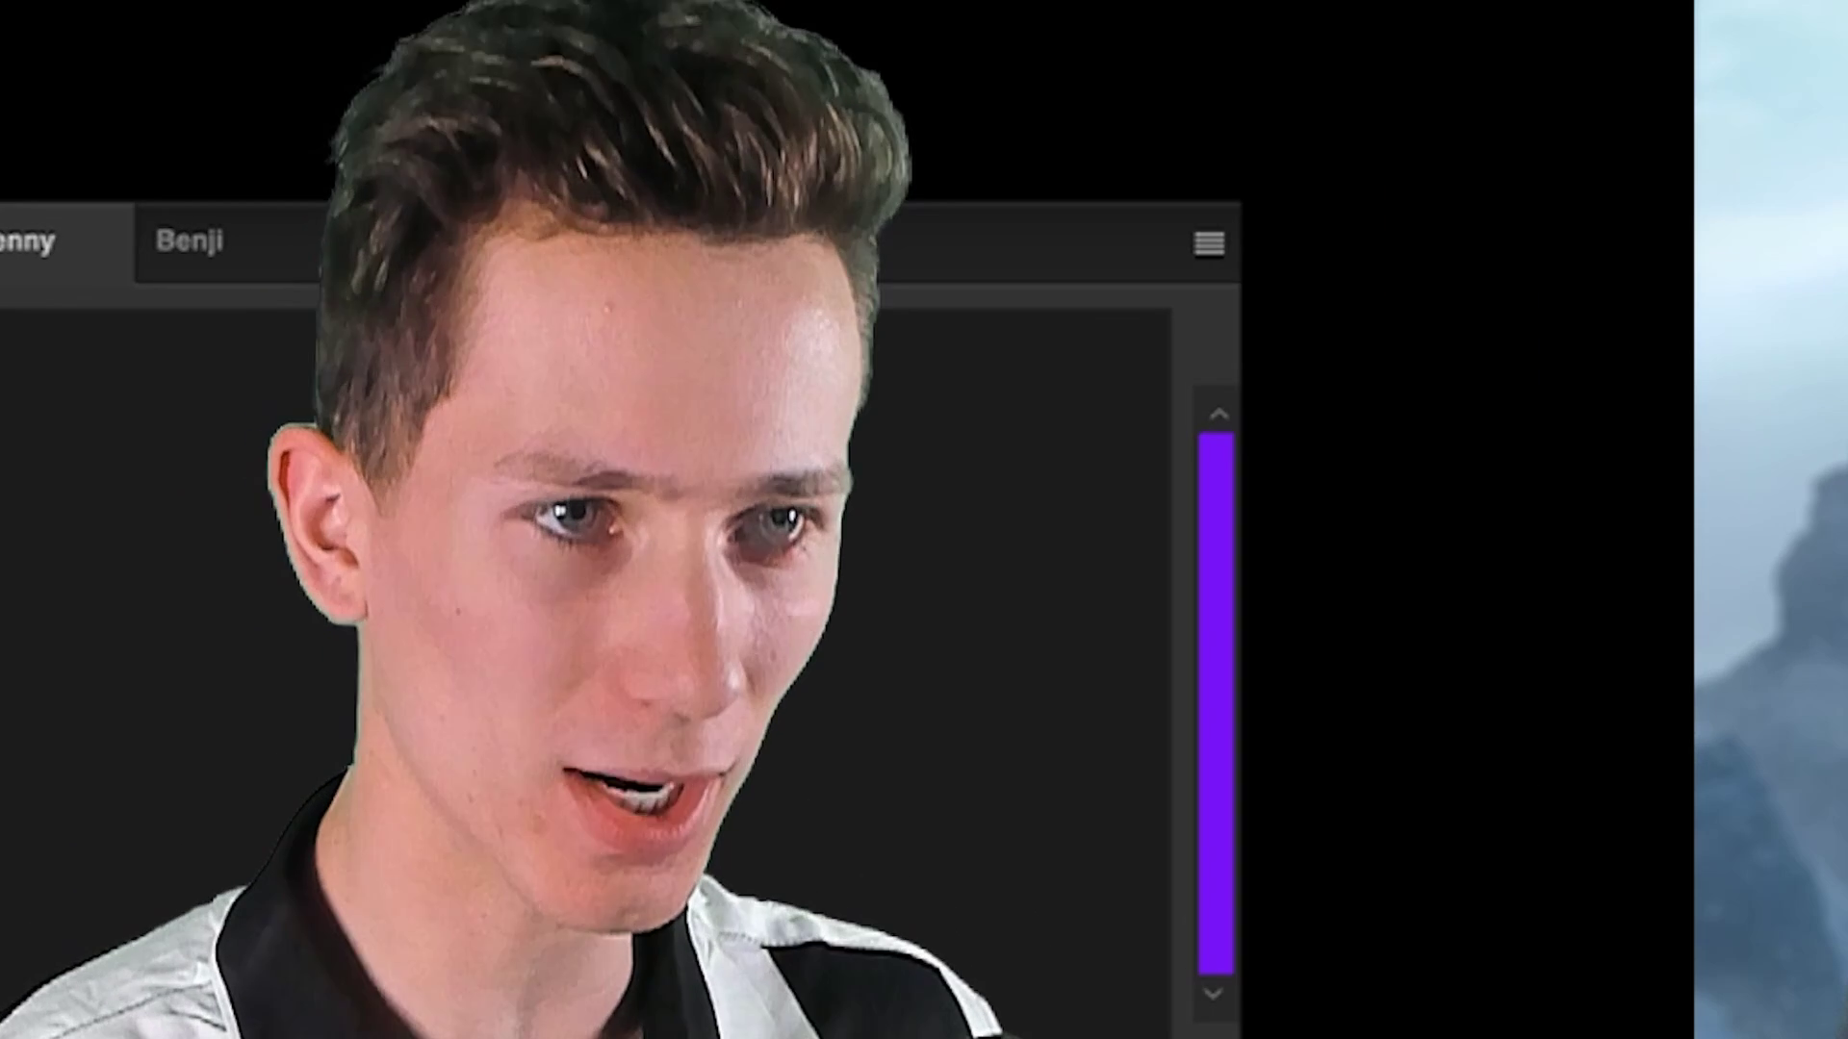
left_click_drag(1723, 135, 1734, 138)
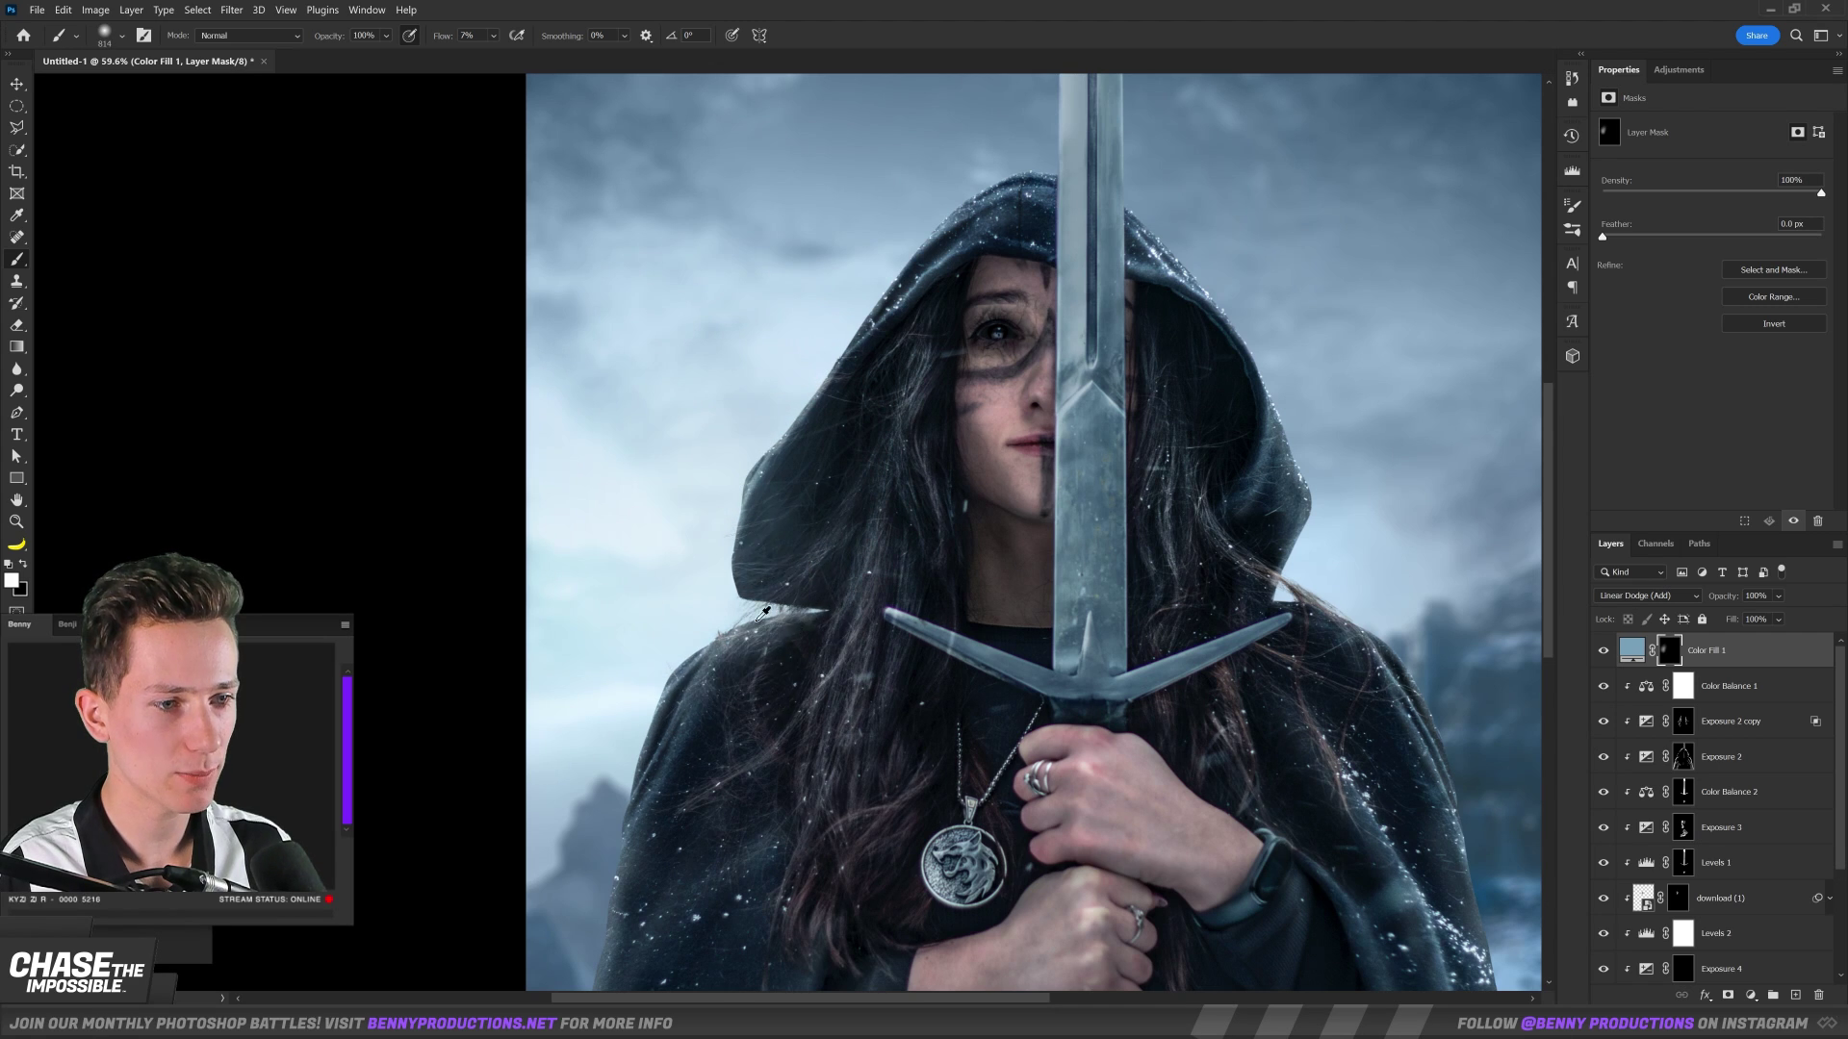
Paint a light-blue haze around the knight's hood and shoulder on the Color Fill 1 mask with a smaller soft brush at 7% flow.
key("bracketleft")
key("bracketleft")
key("bracketleft")
key("bracketleft")
key("bracketleft")
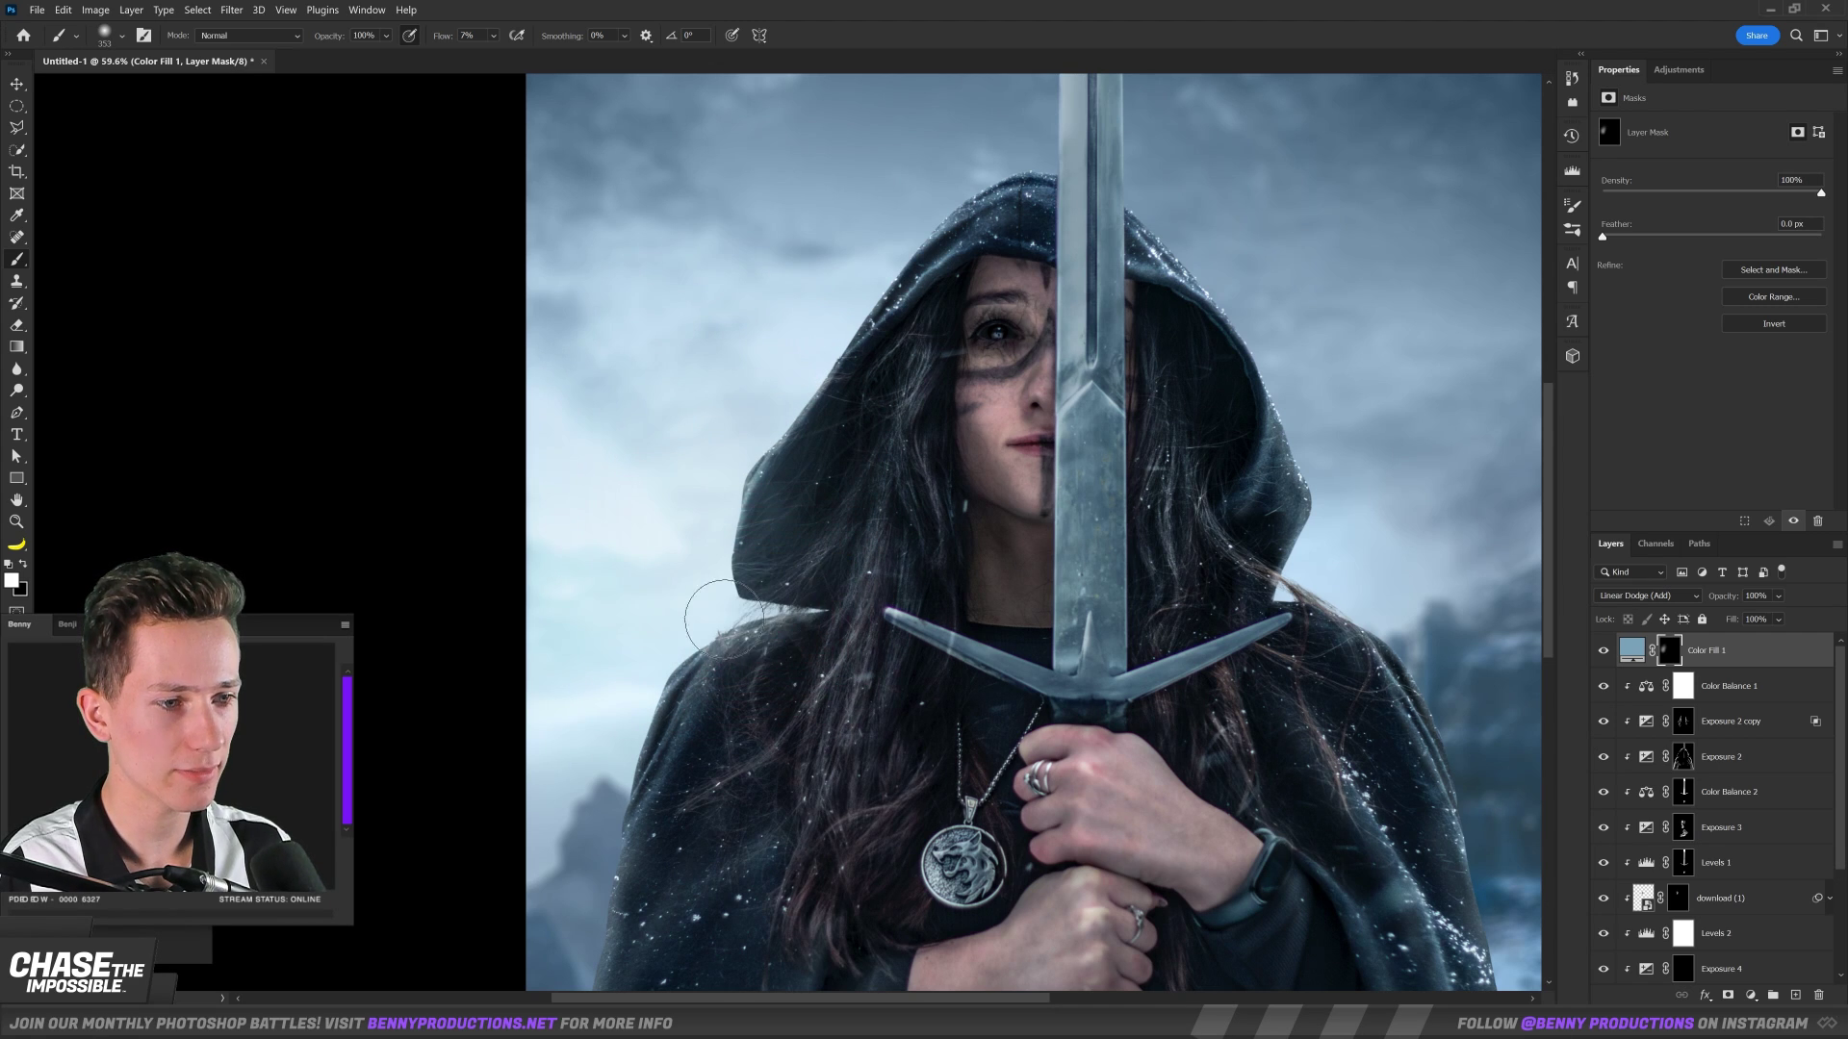
scroll(774, 601, "down", 2)
scroll(789, 611, "up", 5)
right_click(880, 605, "alt")
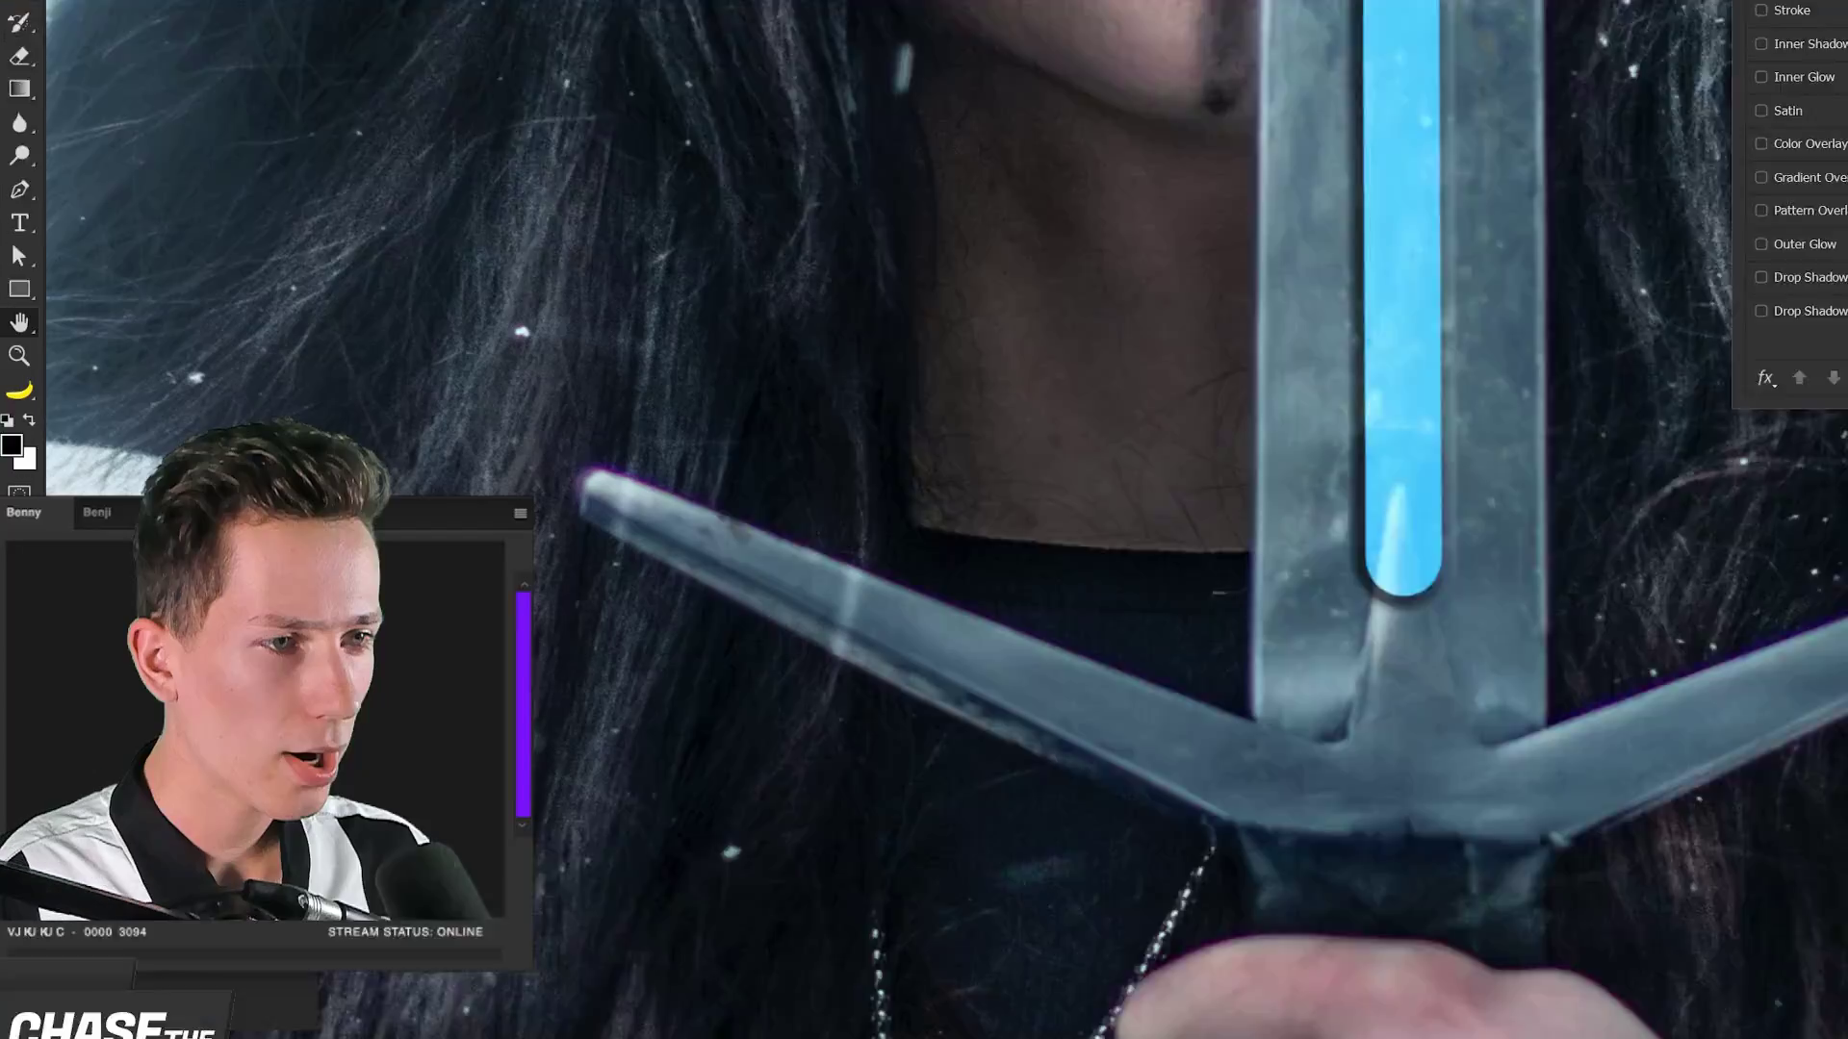
Restrict the bevelled blue Color Fill 2 to the sword's lower and upper grooves on its mask at 100% flow, undoing the stray stroke.
key("x")
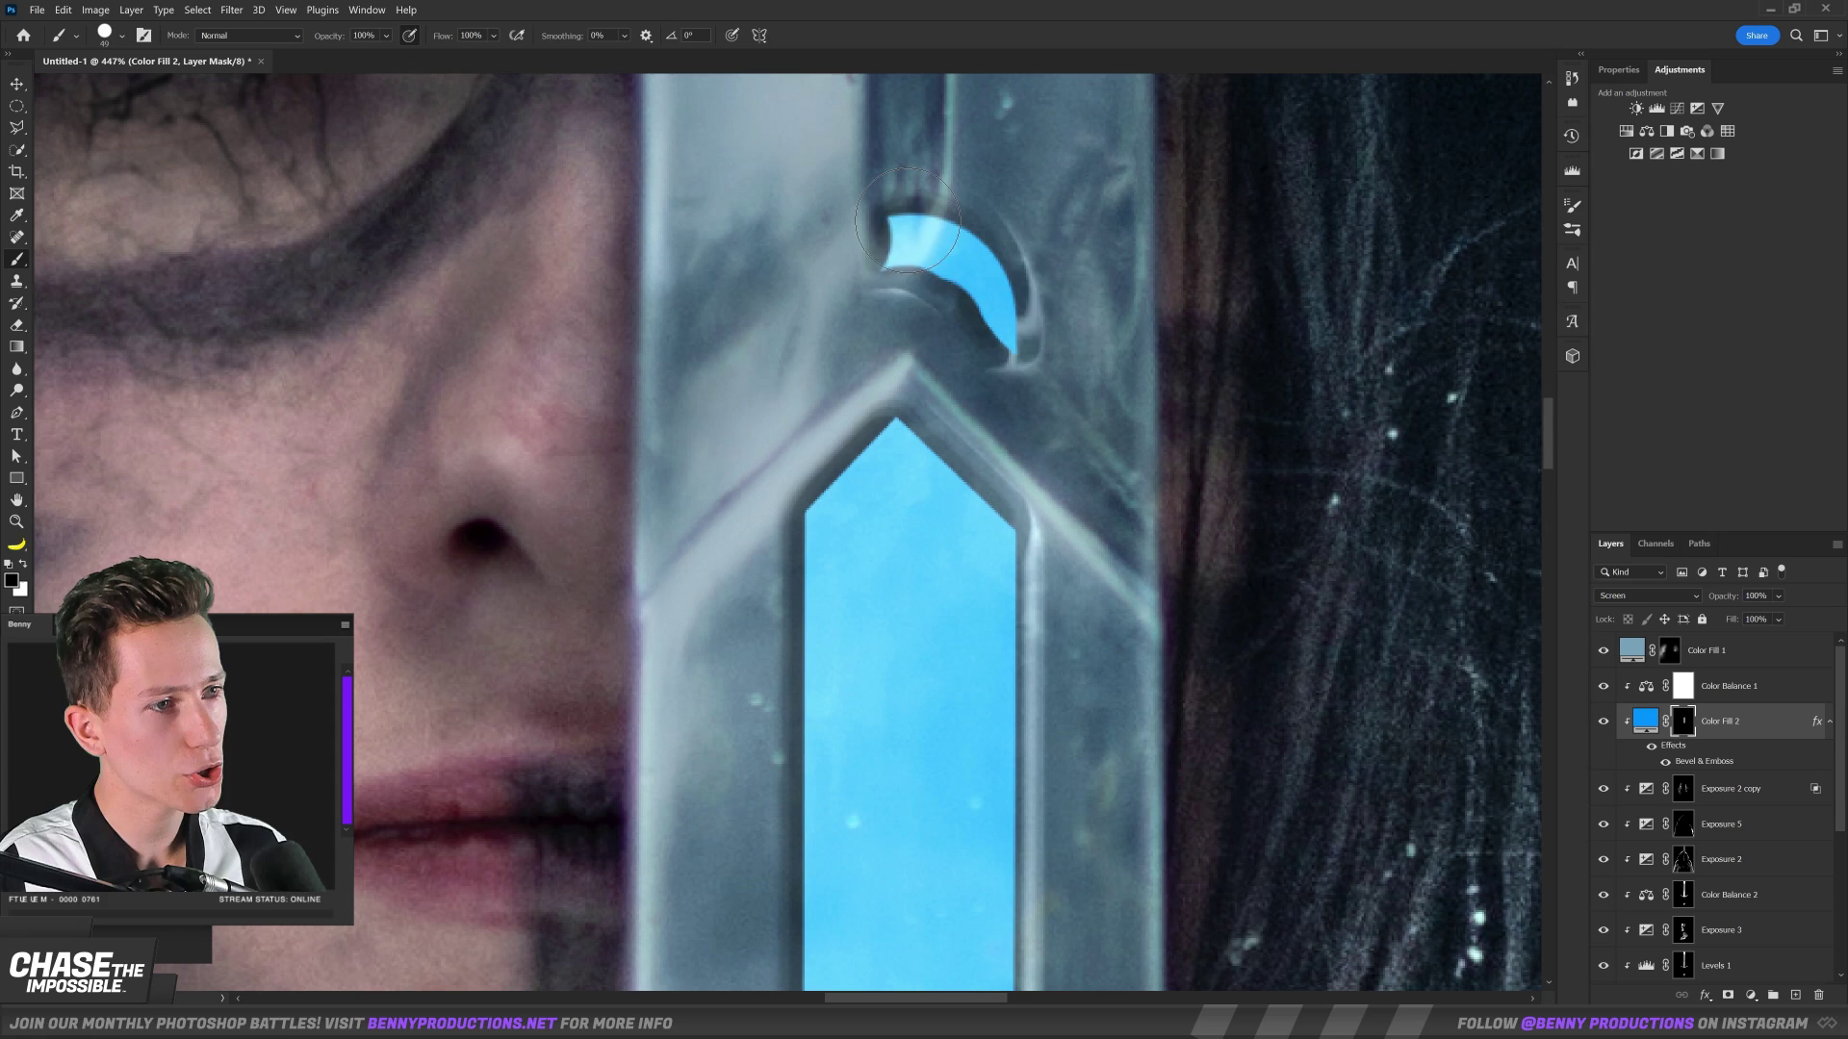
key("ctrl+z")
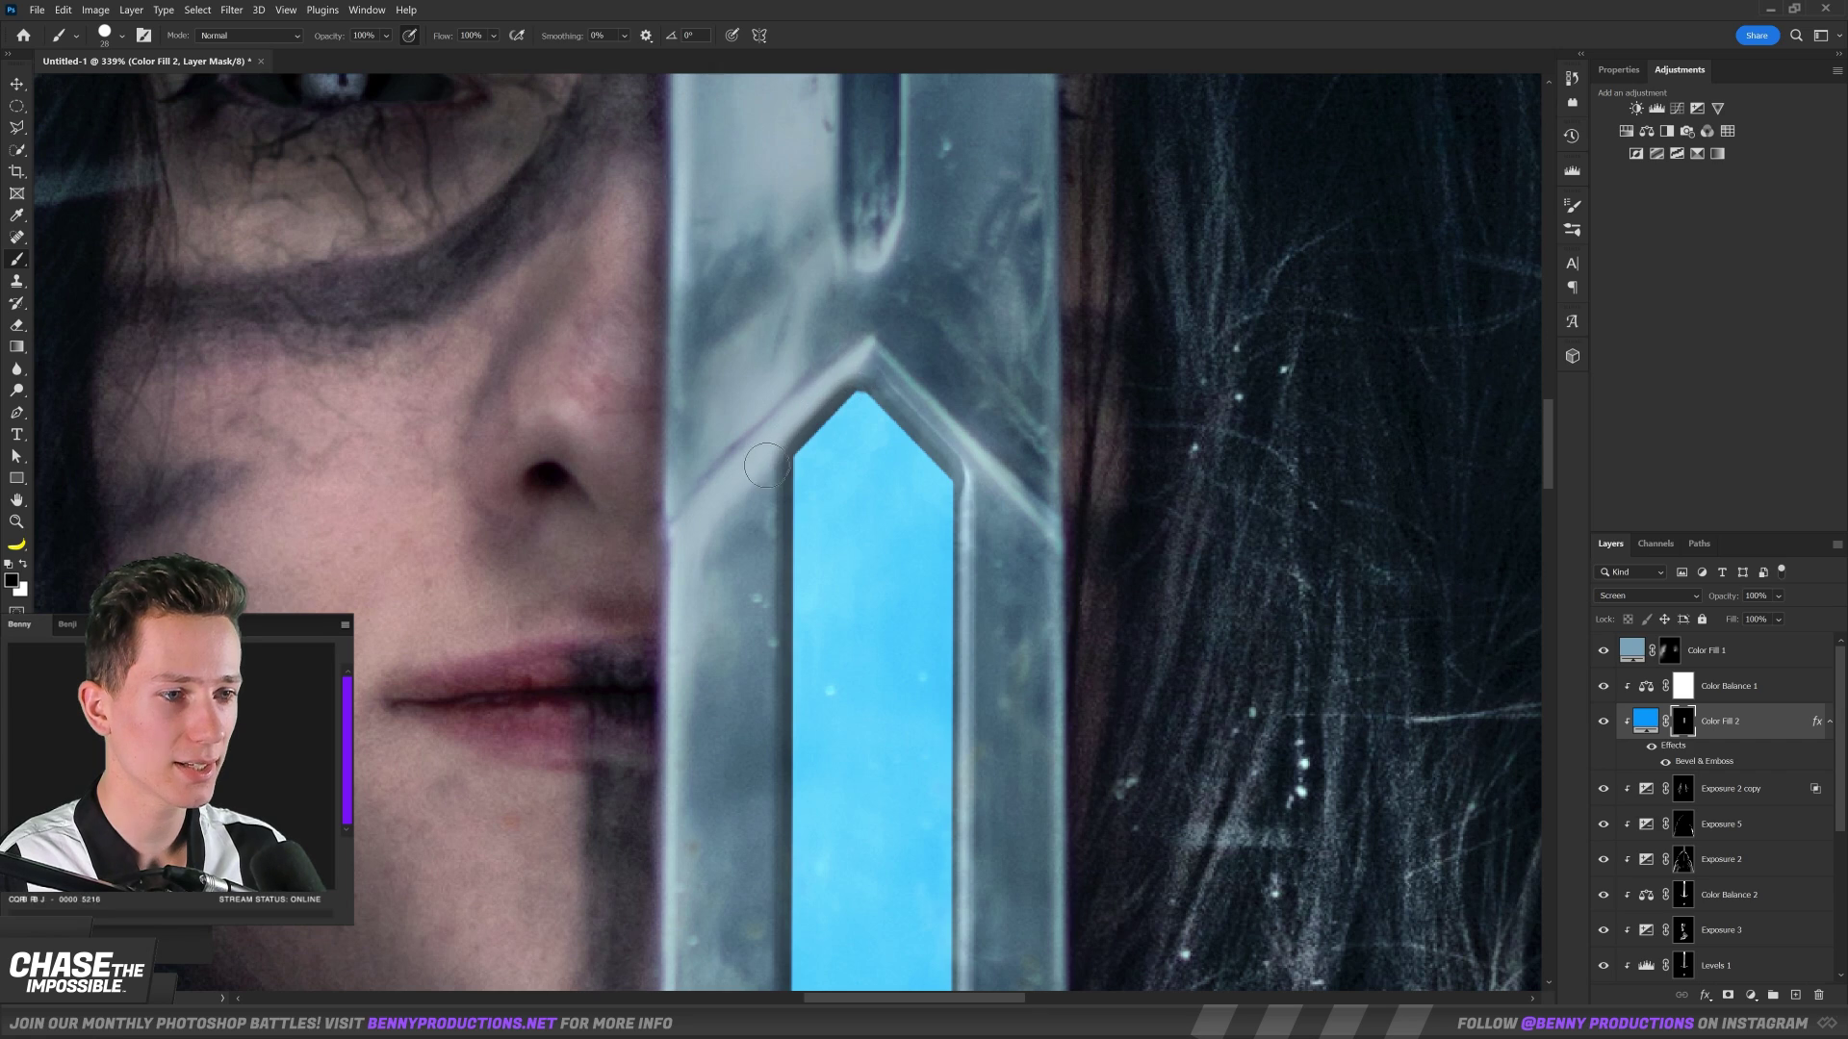
key("ctrl+0")
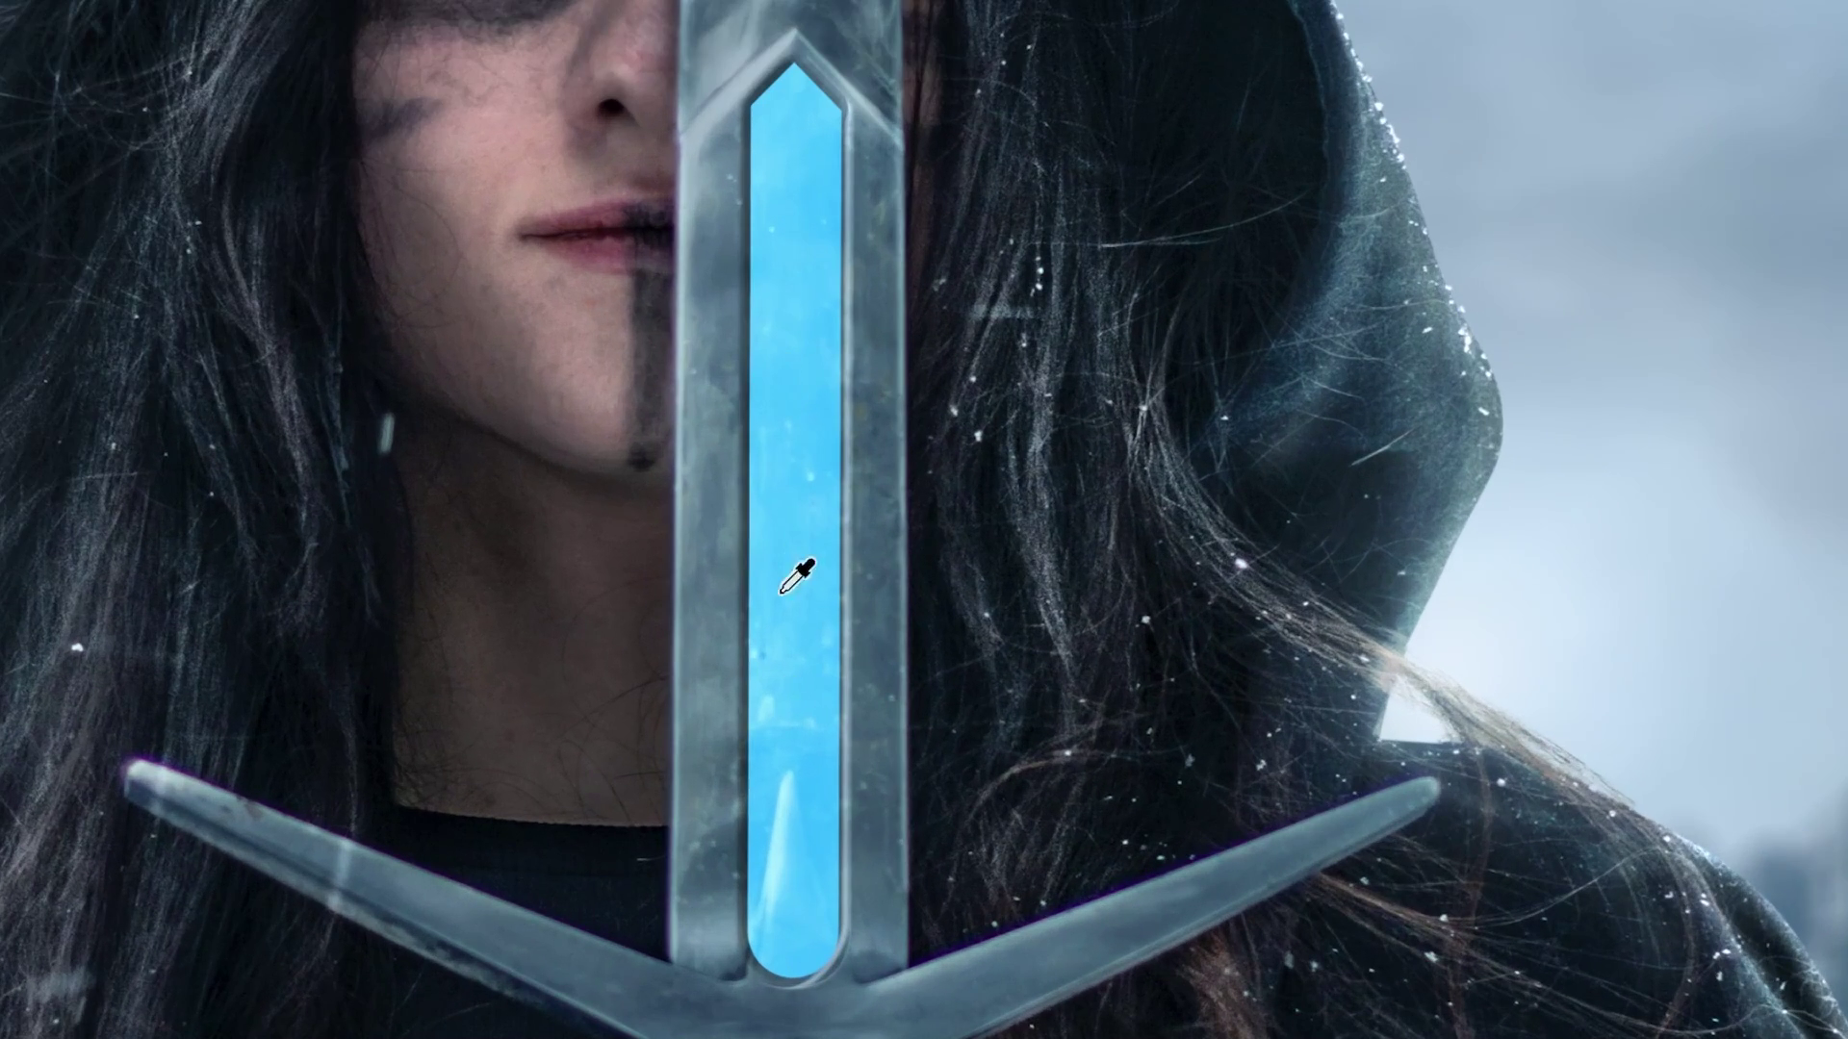
scroll(896, 549, "up", 5)
scroll(900, 618, "up", 6)
scroll(932, 346, "up", 3)
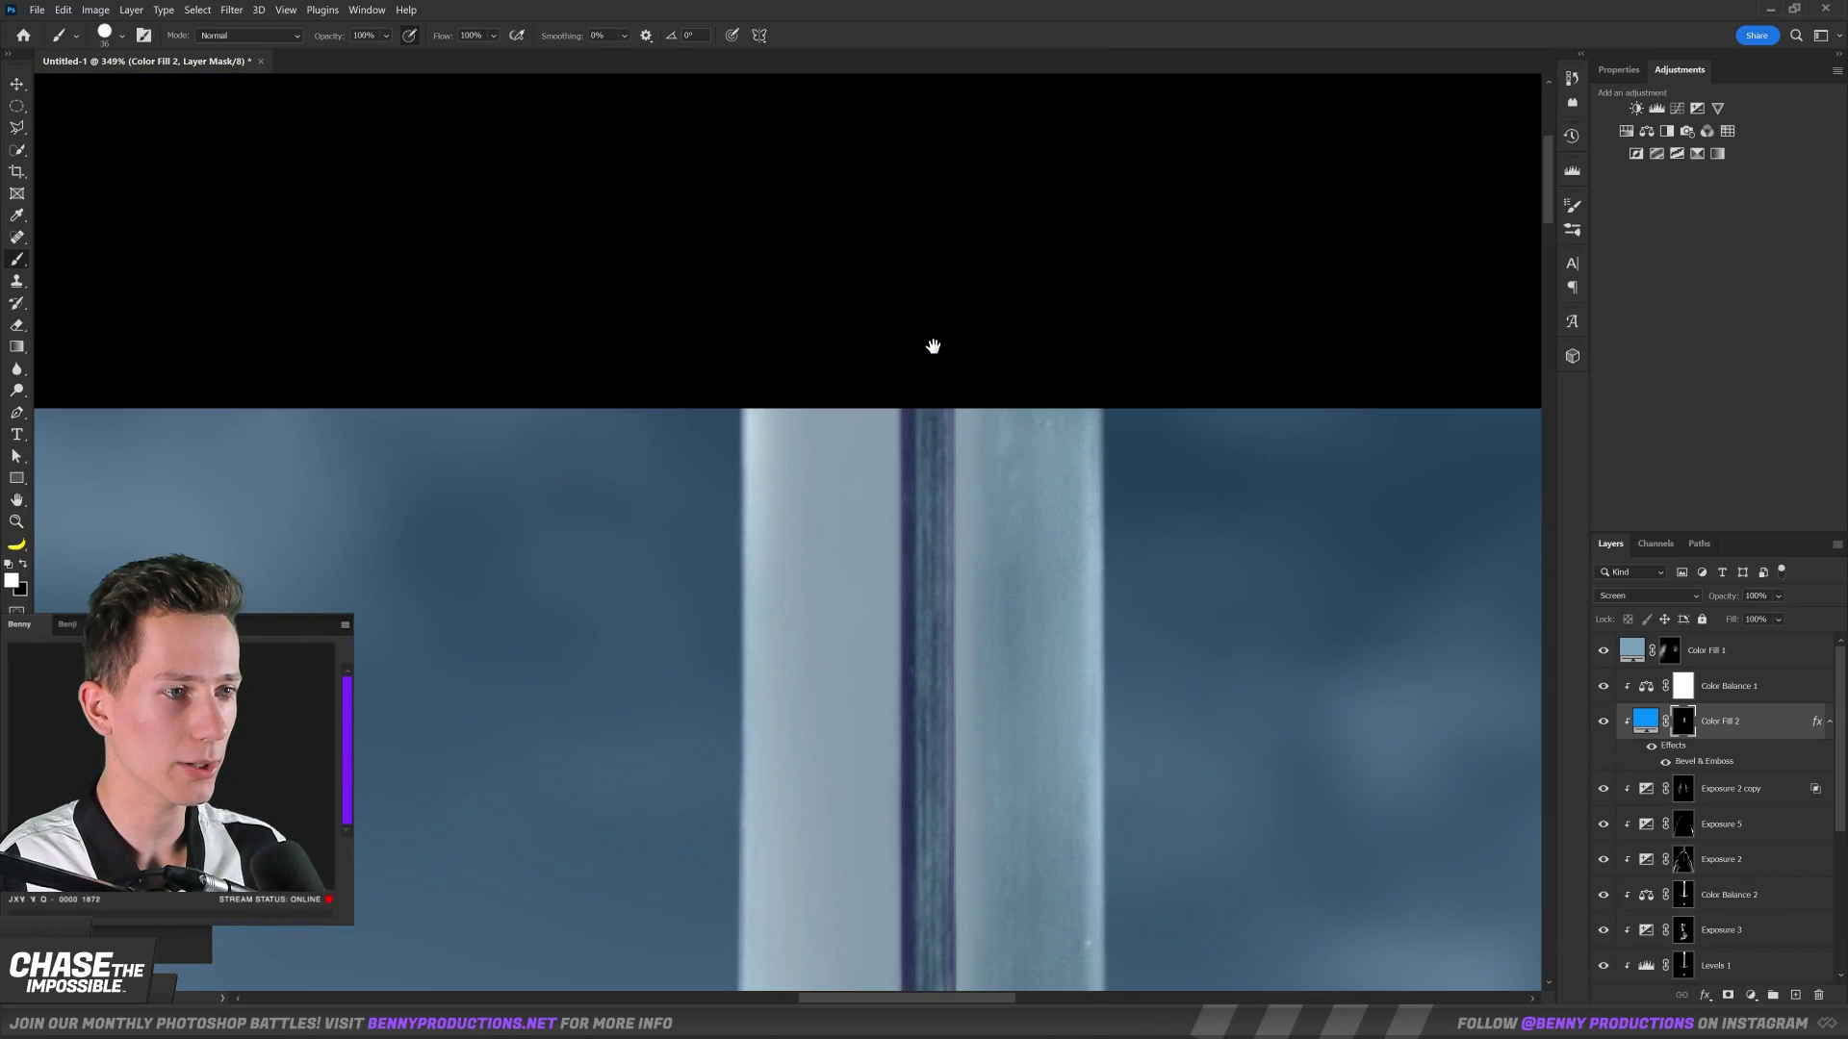
scroll(921, 303, "down", 4)
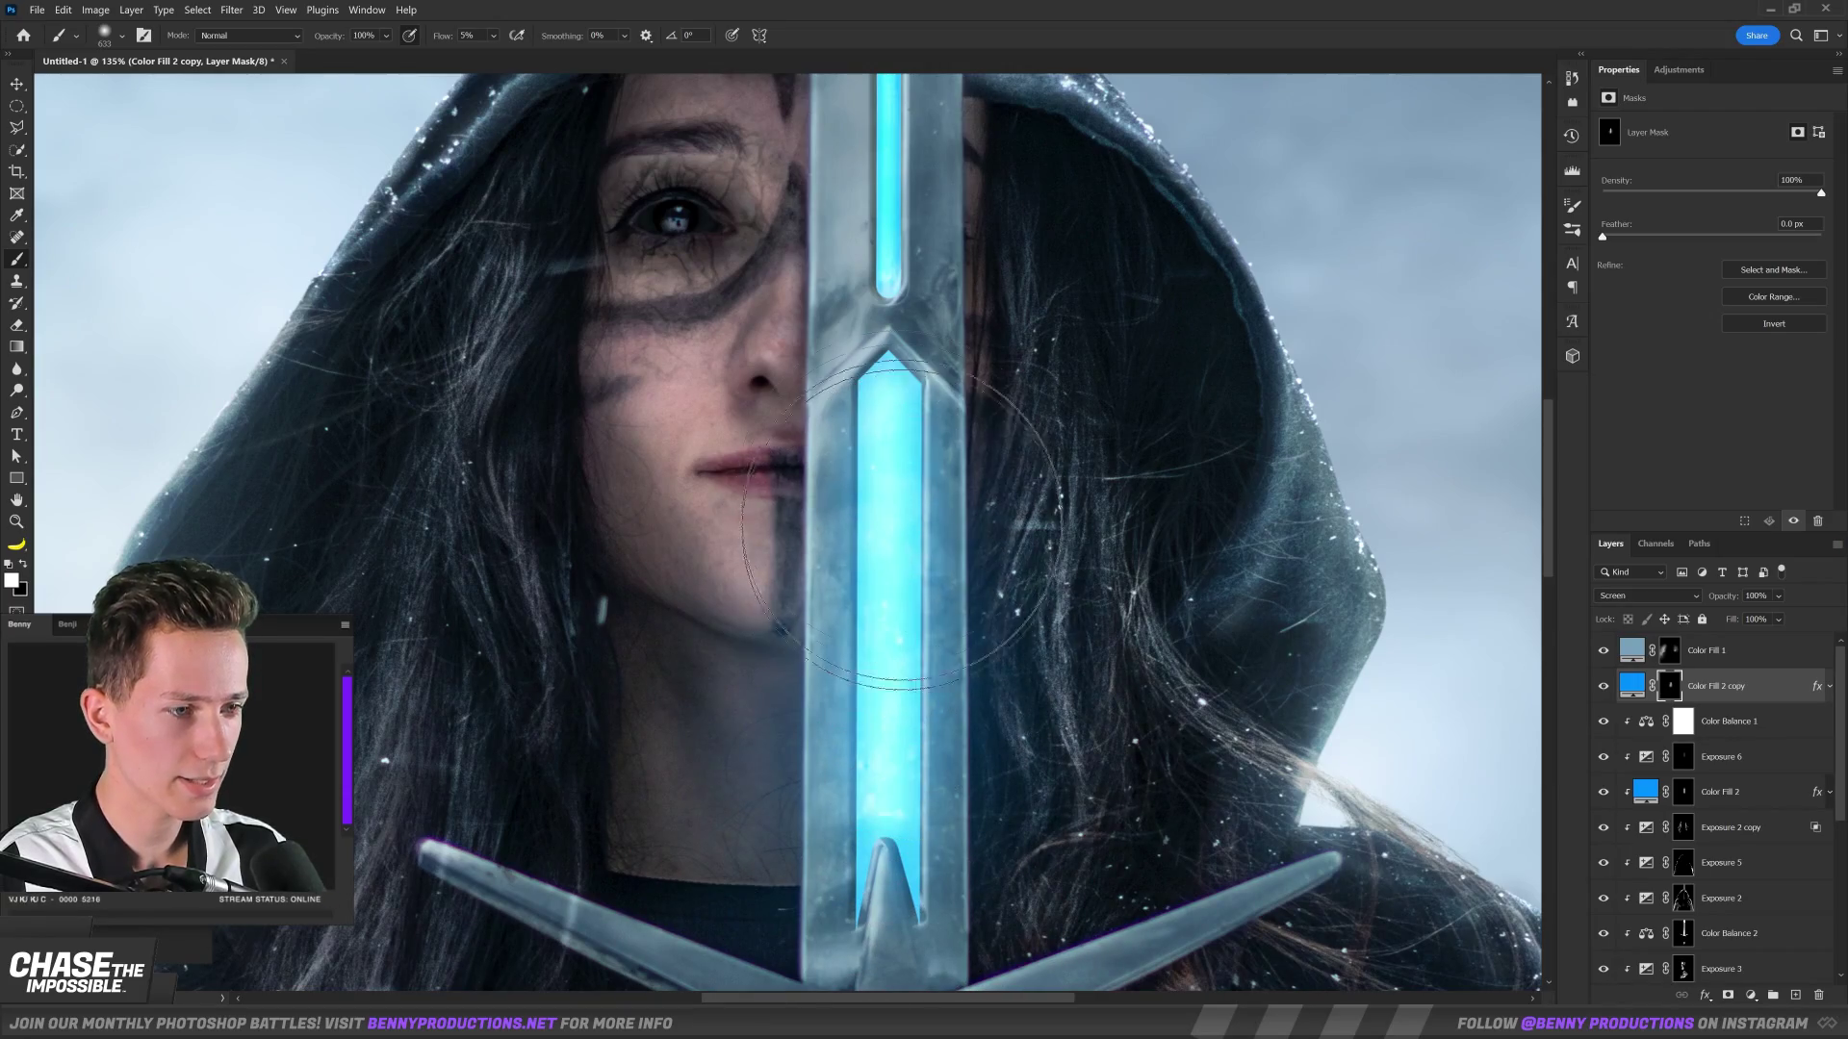
Paint a soft blue glow around the sword's glowing grooves on the Color Fill 2 copy mask at 5% flow.
scroll(881, 734, "down", 3)
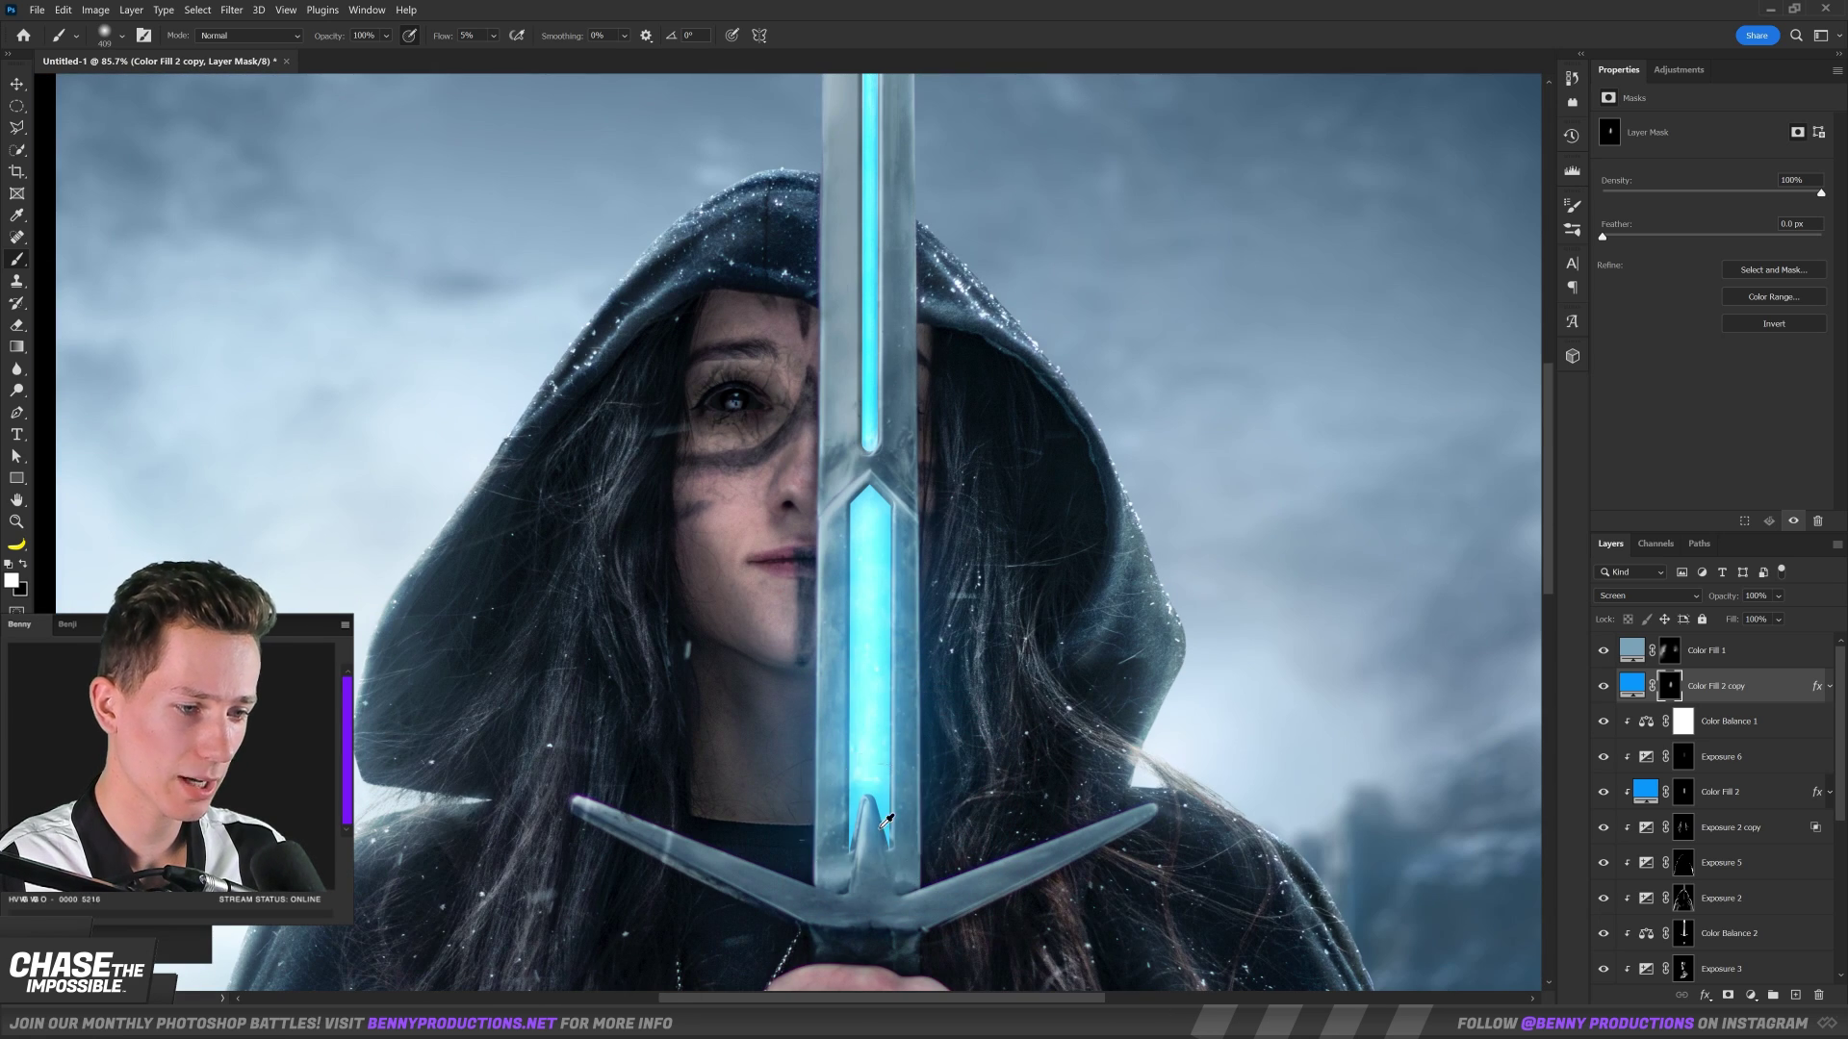
scroll(853, 837, "up", 3)
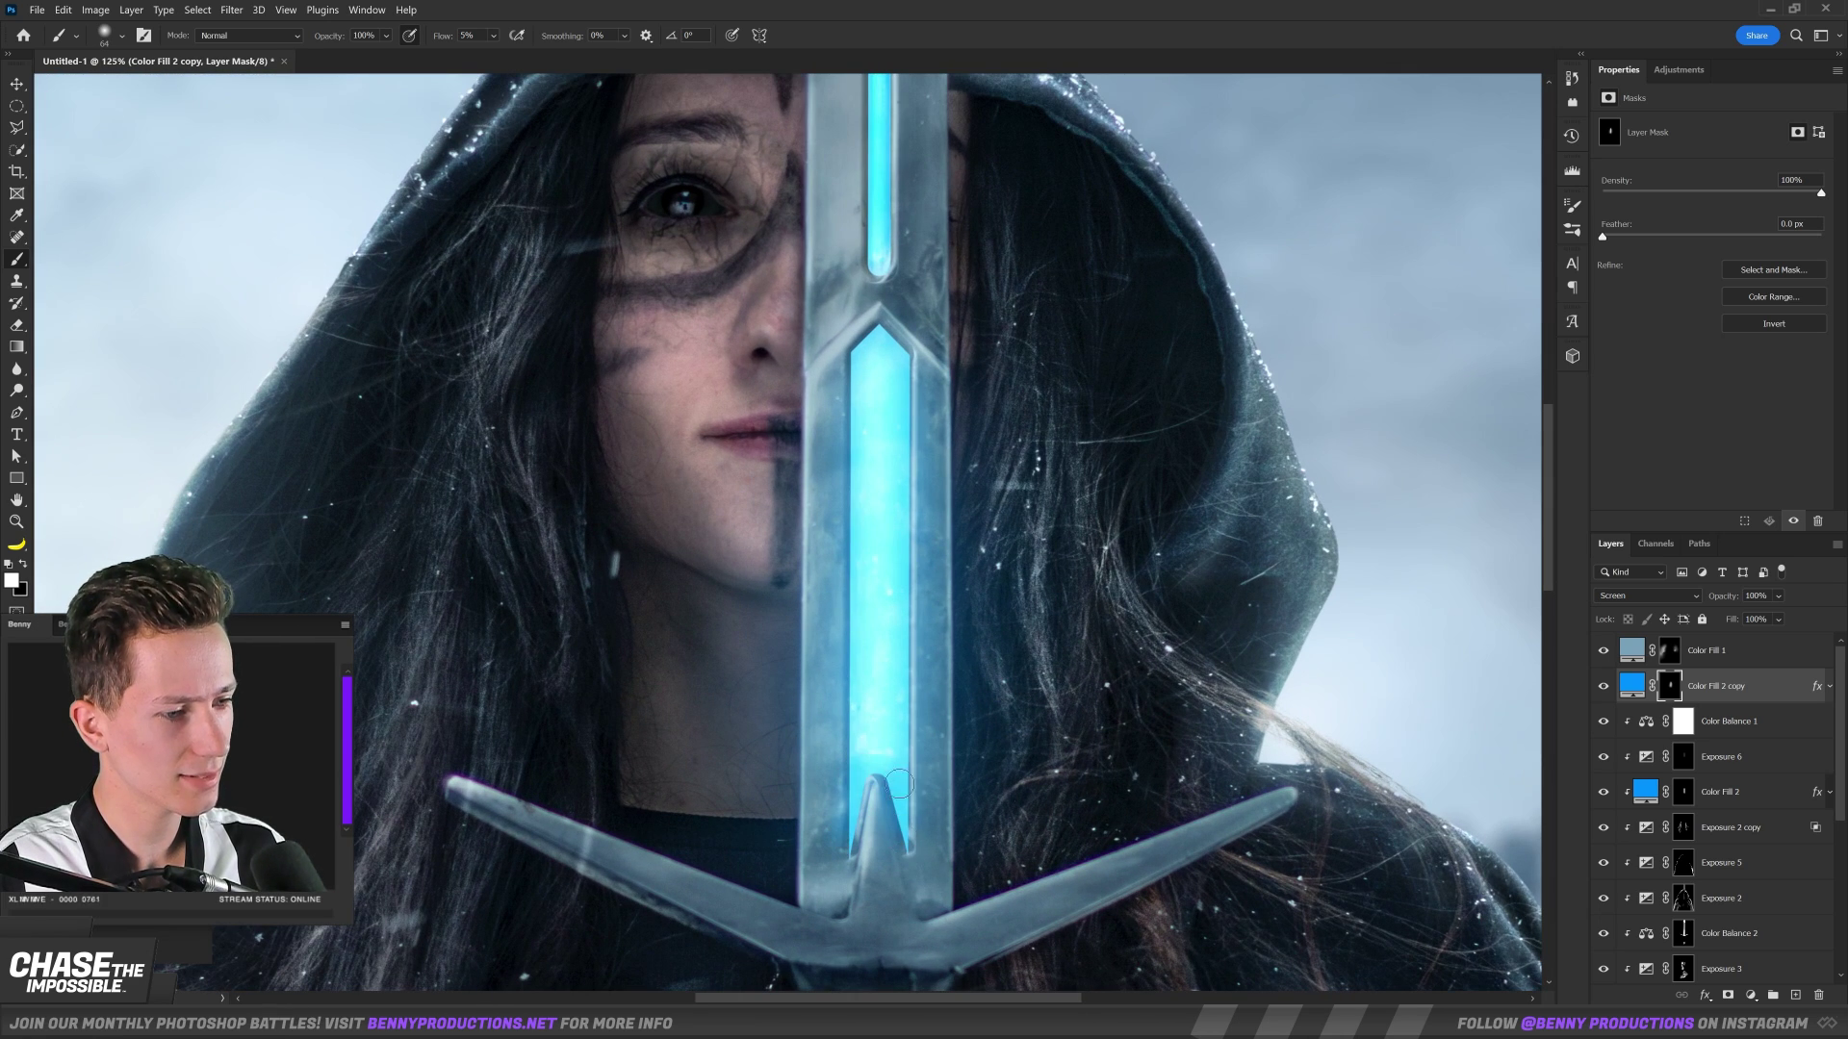
scroll(898, 785, "down", 2)
scroll(859, 667, "up", 4)
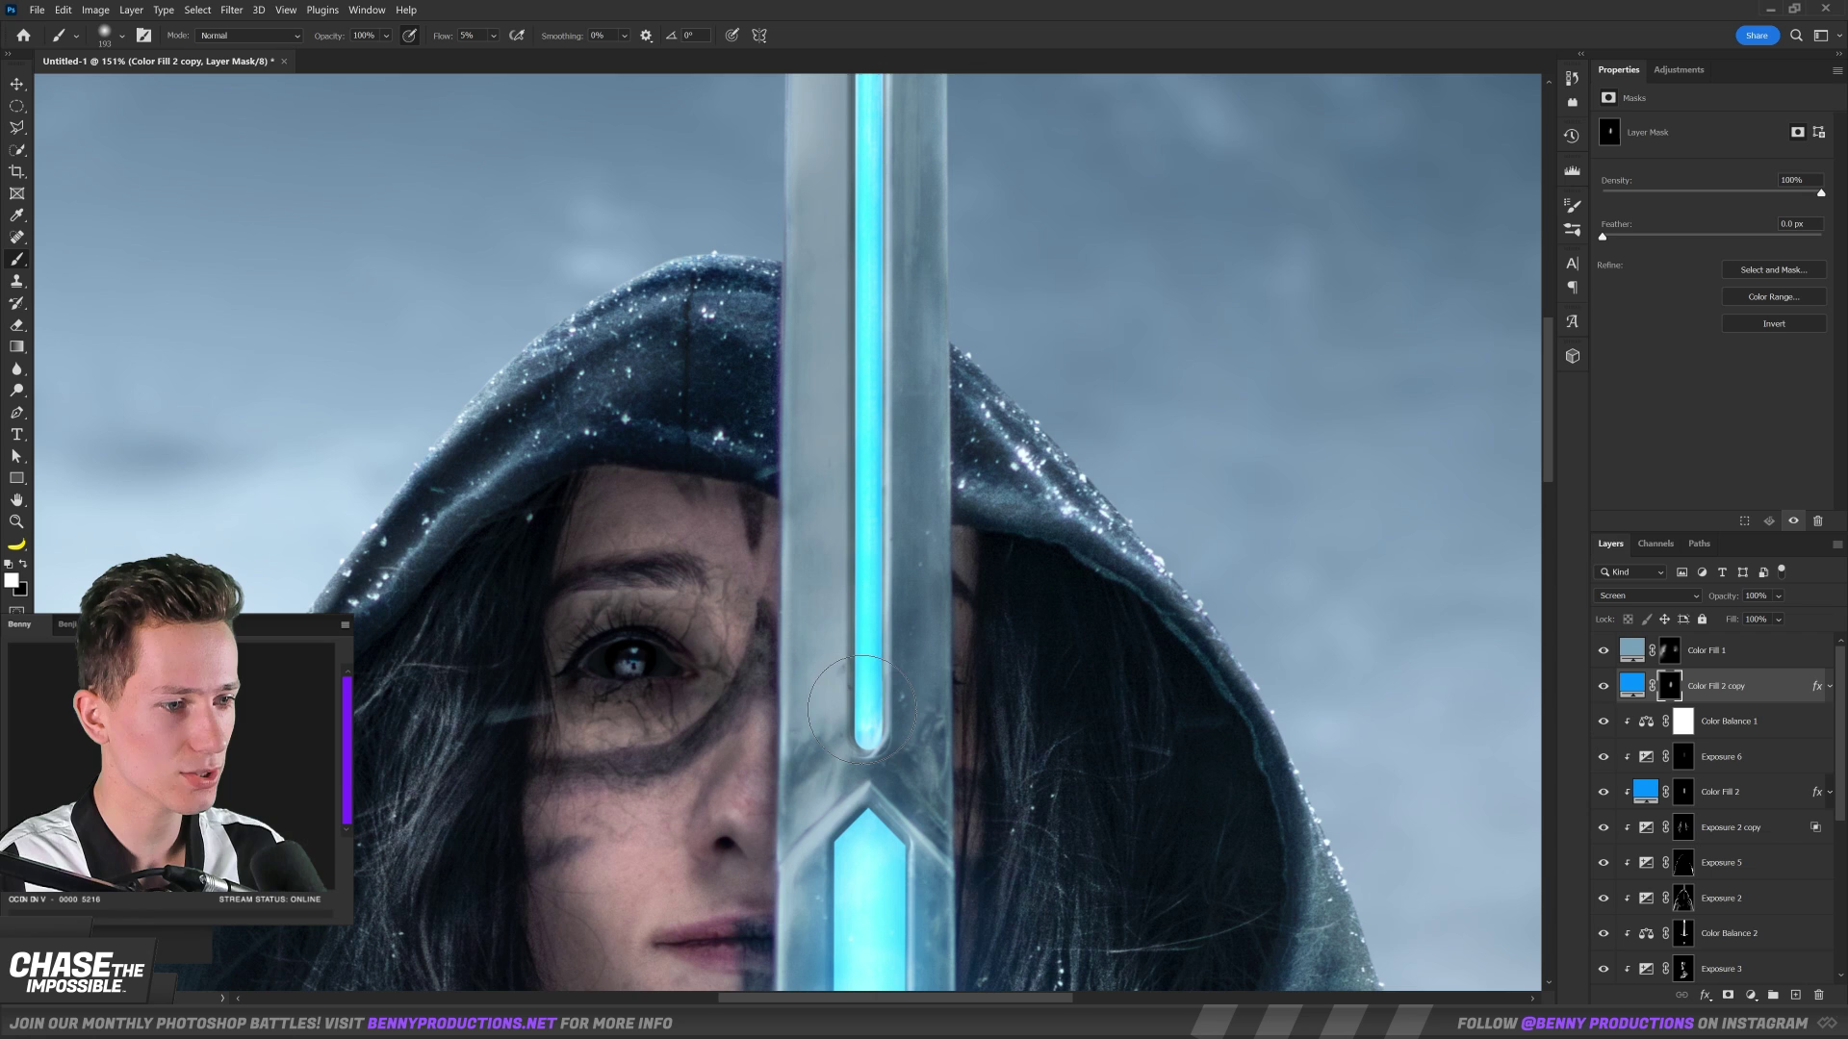
scroll(850, 744, "down", 4)
scroll(851, 744, "up", 2)
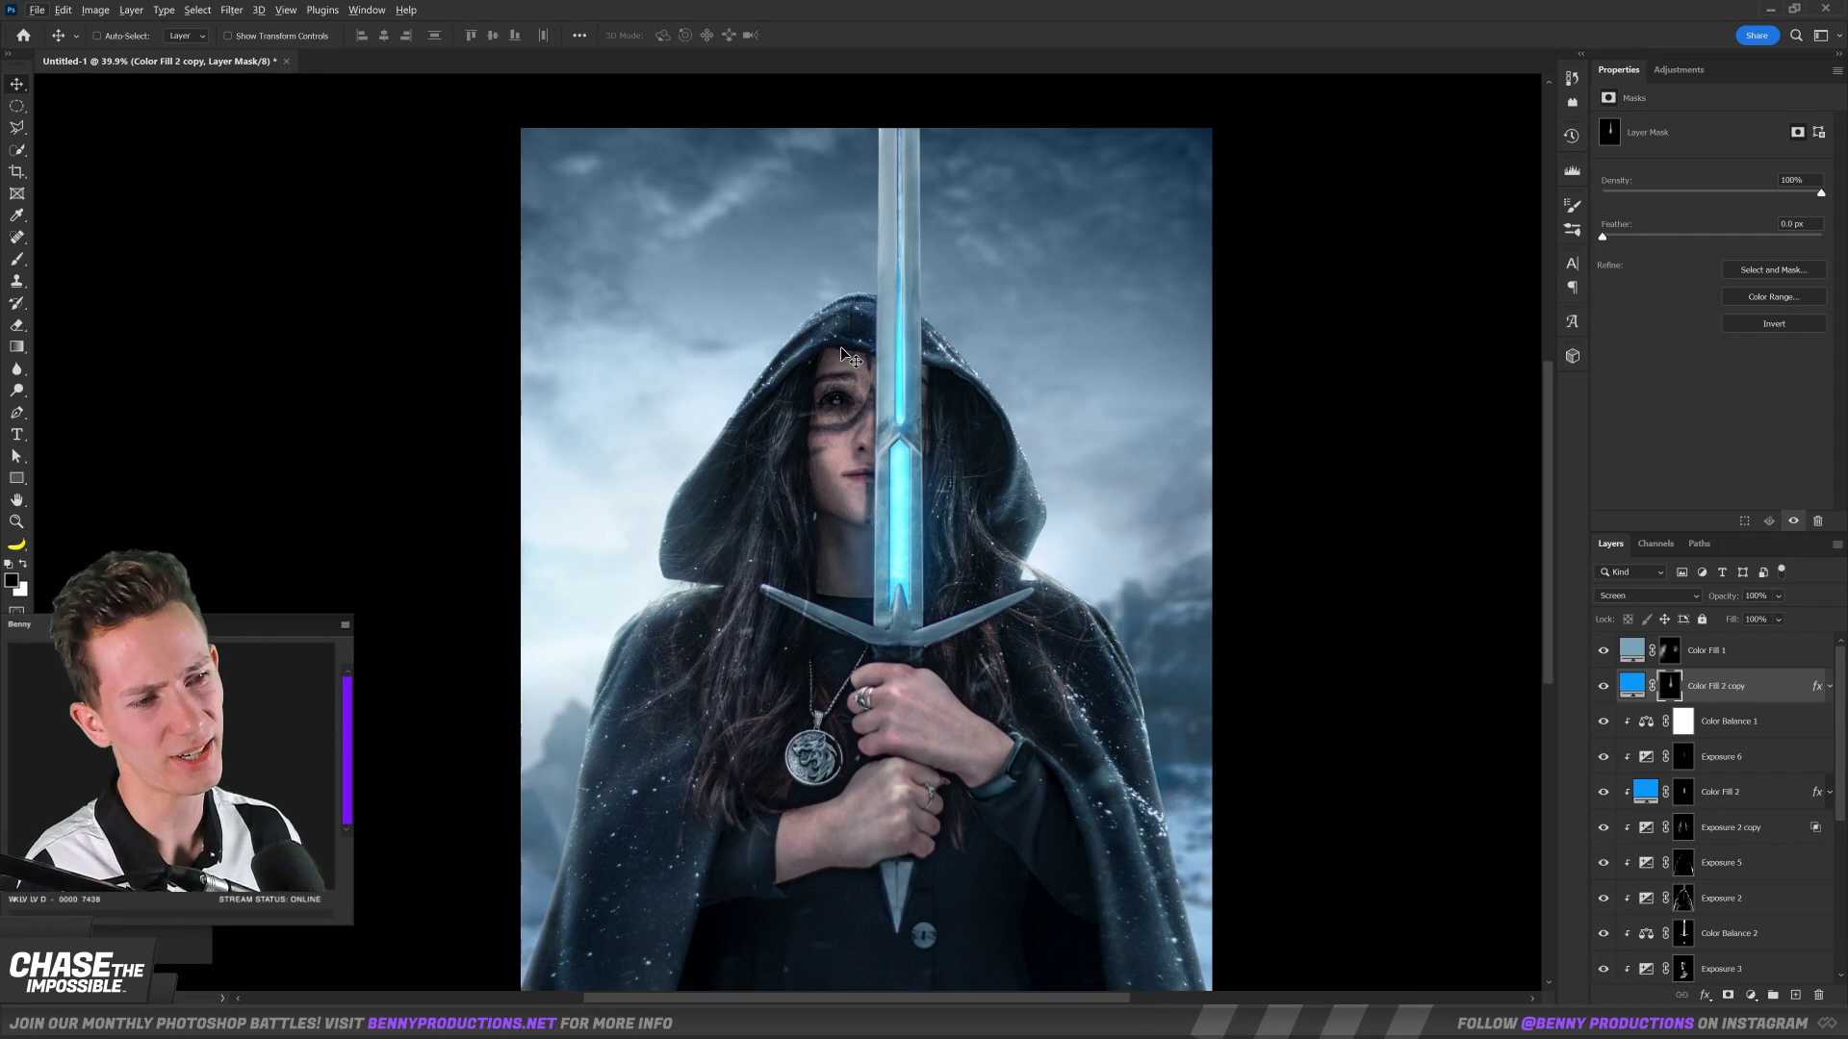
Place OpticsPlus_Snow_Overlay_01 above all layers in Screen mode and scale it to about 98.6% over the knight.
scroll(866, 361, "down", 1)
key("alt+bracketright")
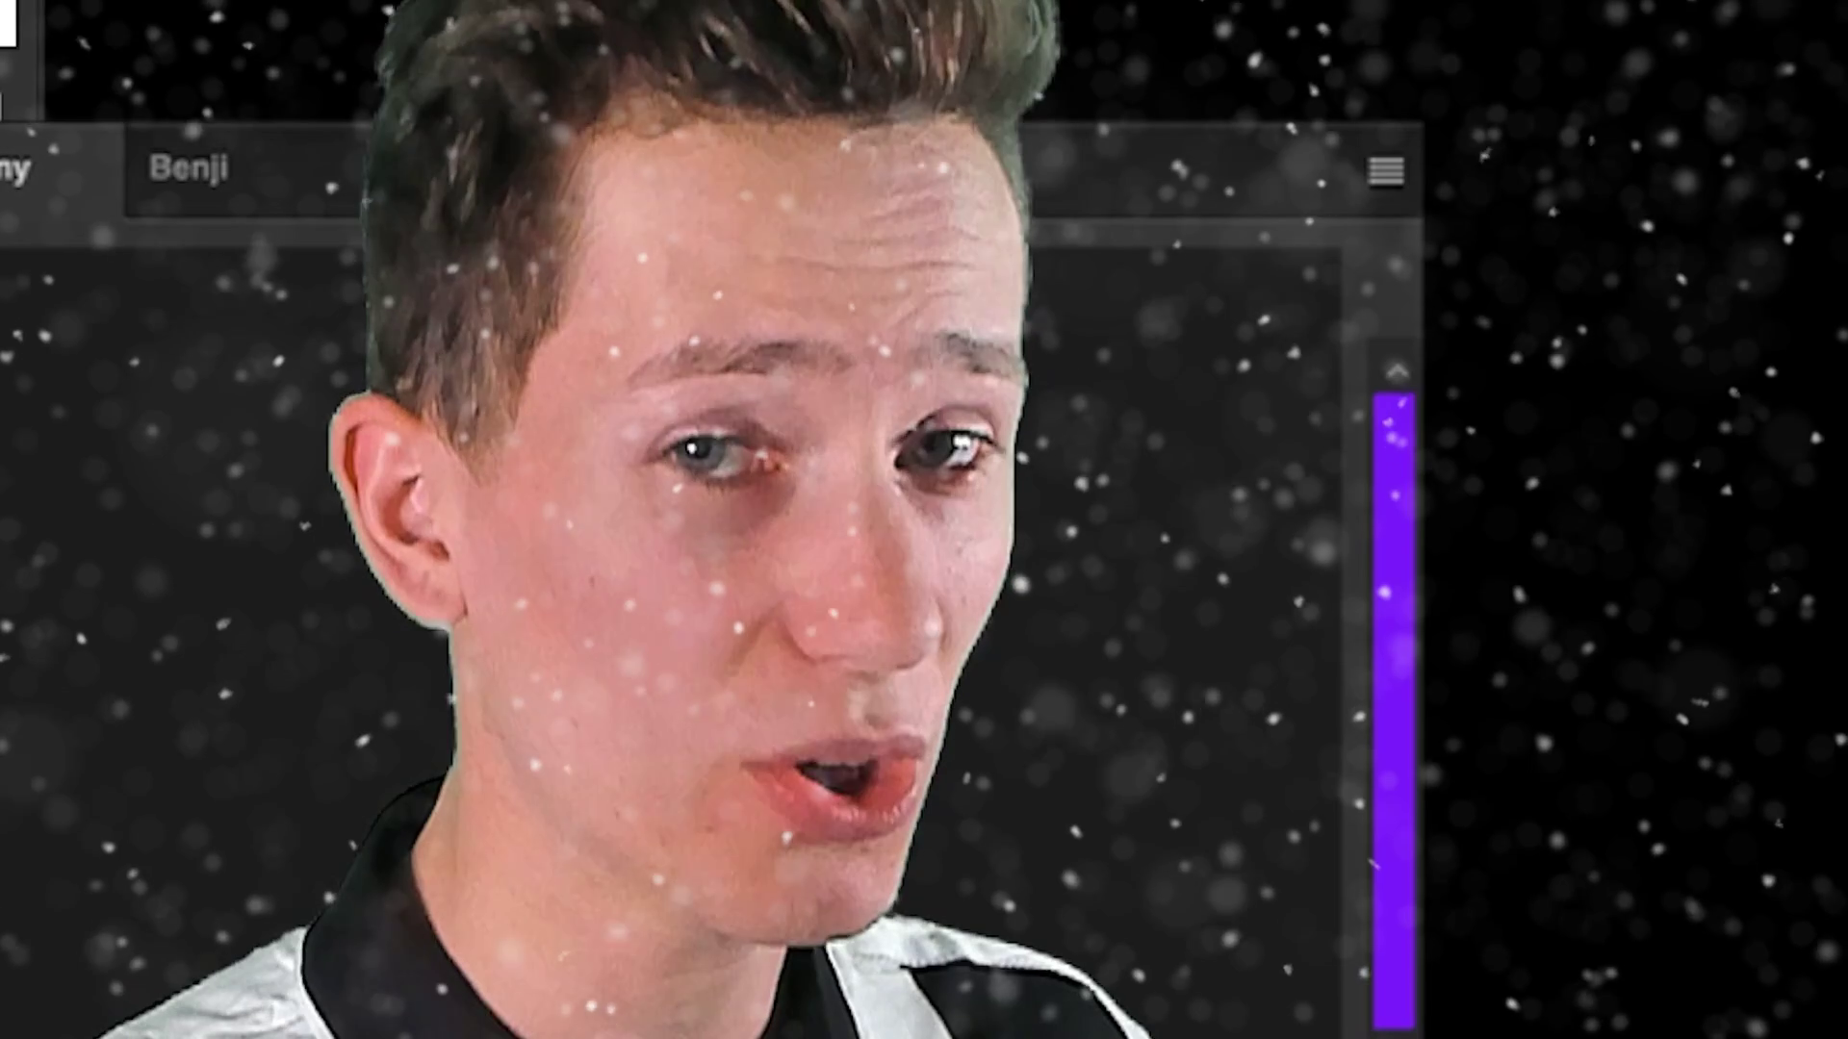
left_click_drag(1847, 433, 1158, 412)
left_click_drag(1127, 502, 1151, 383)
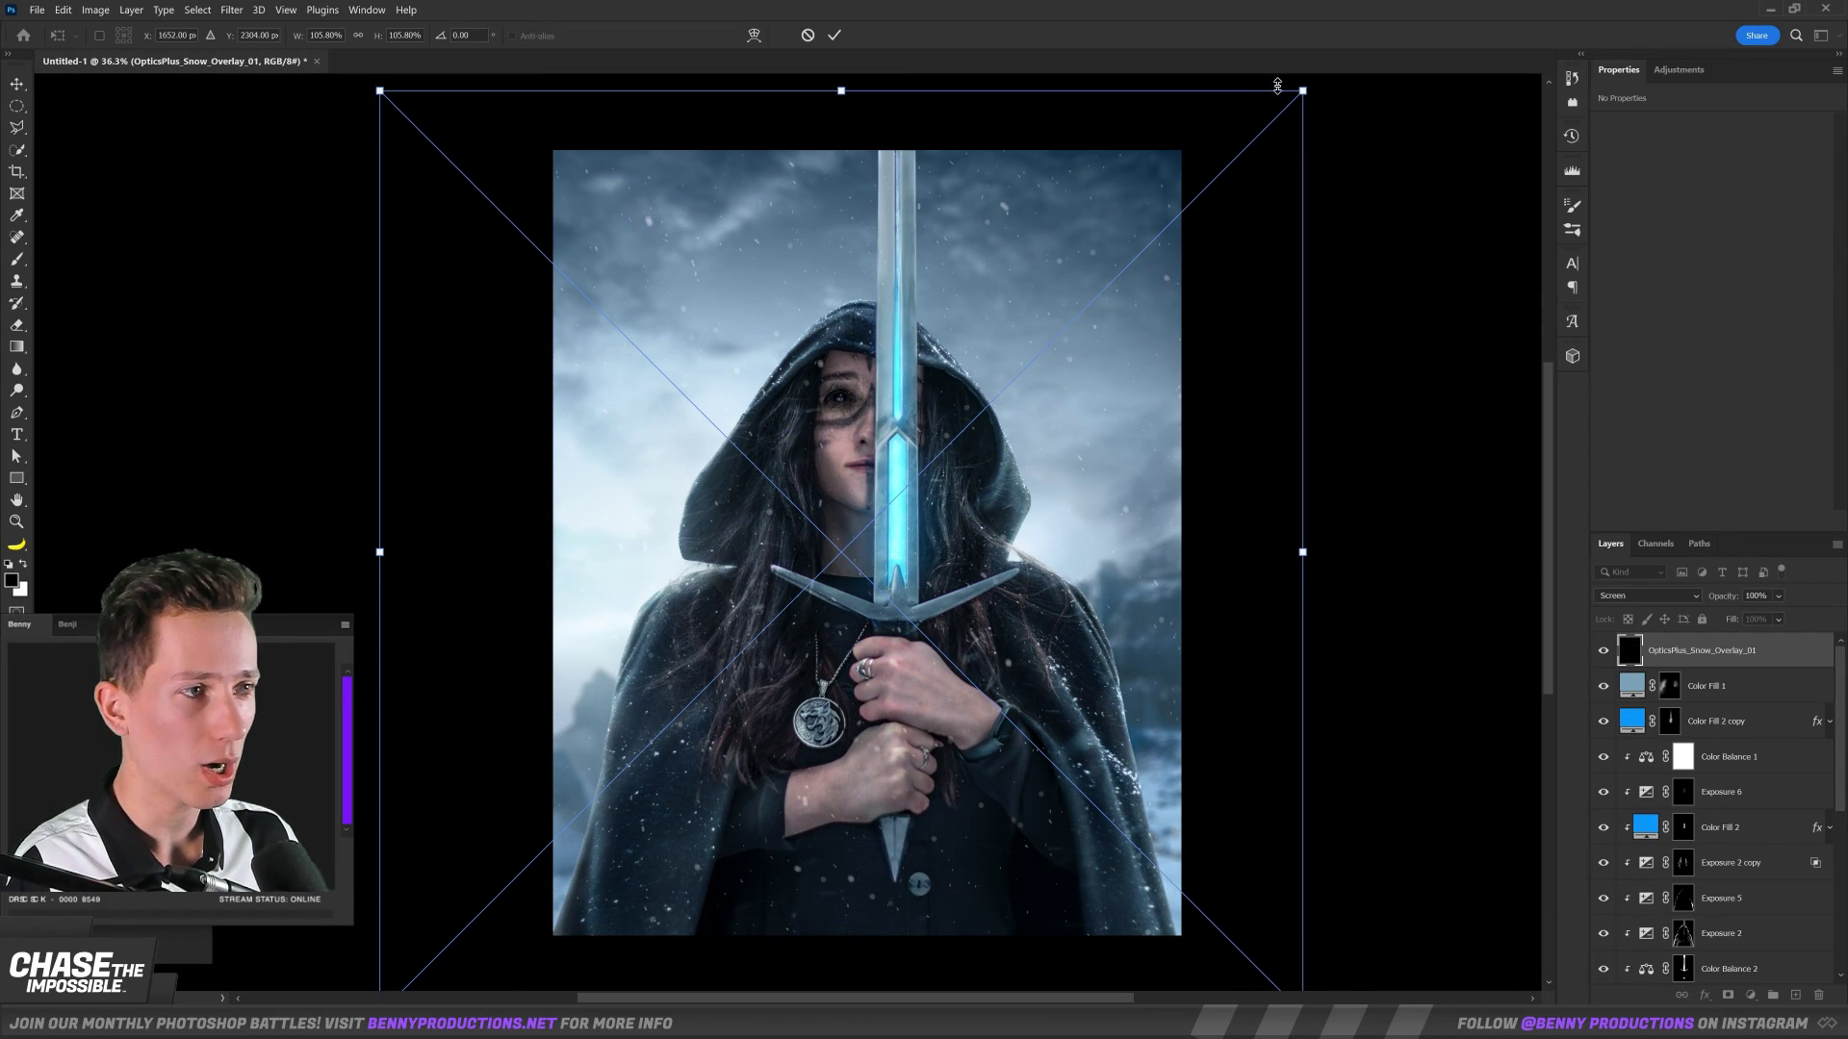
left_click_drag(1277, 86, 1272, 121)
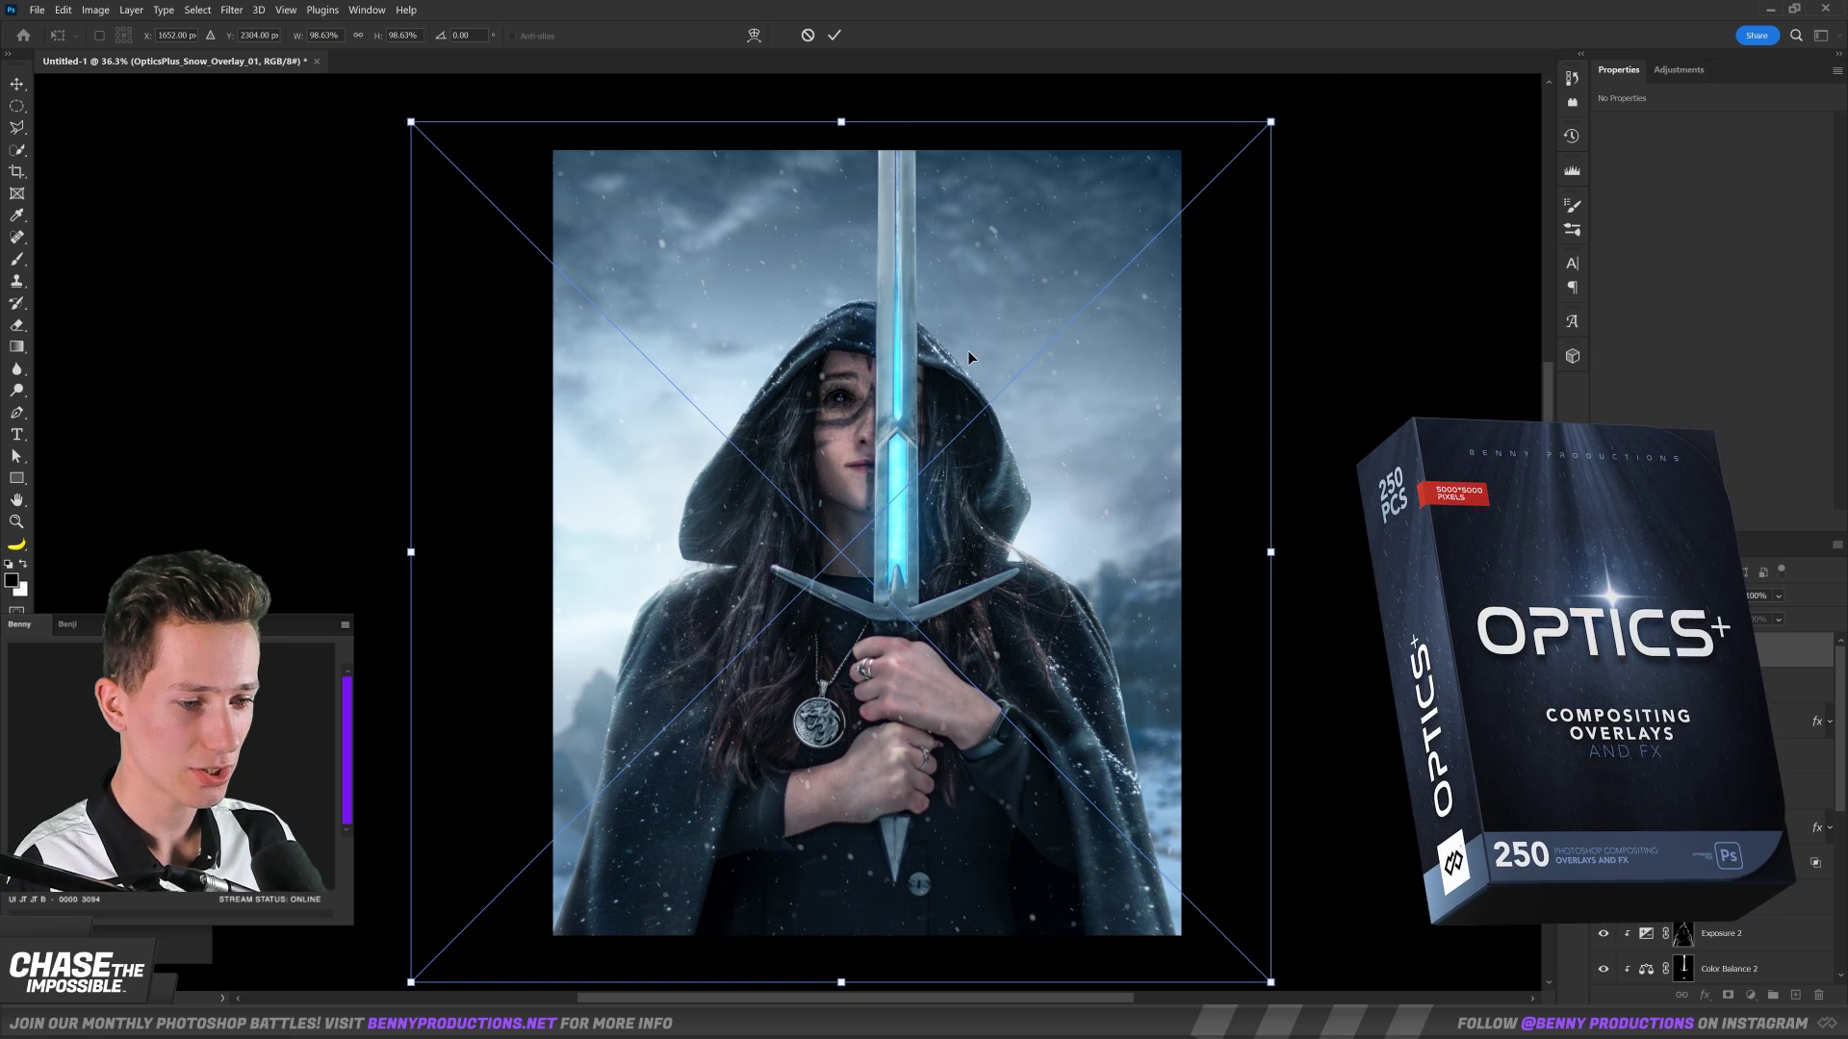
key("Return")
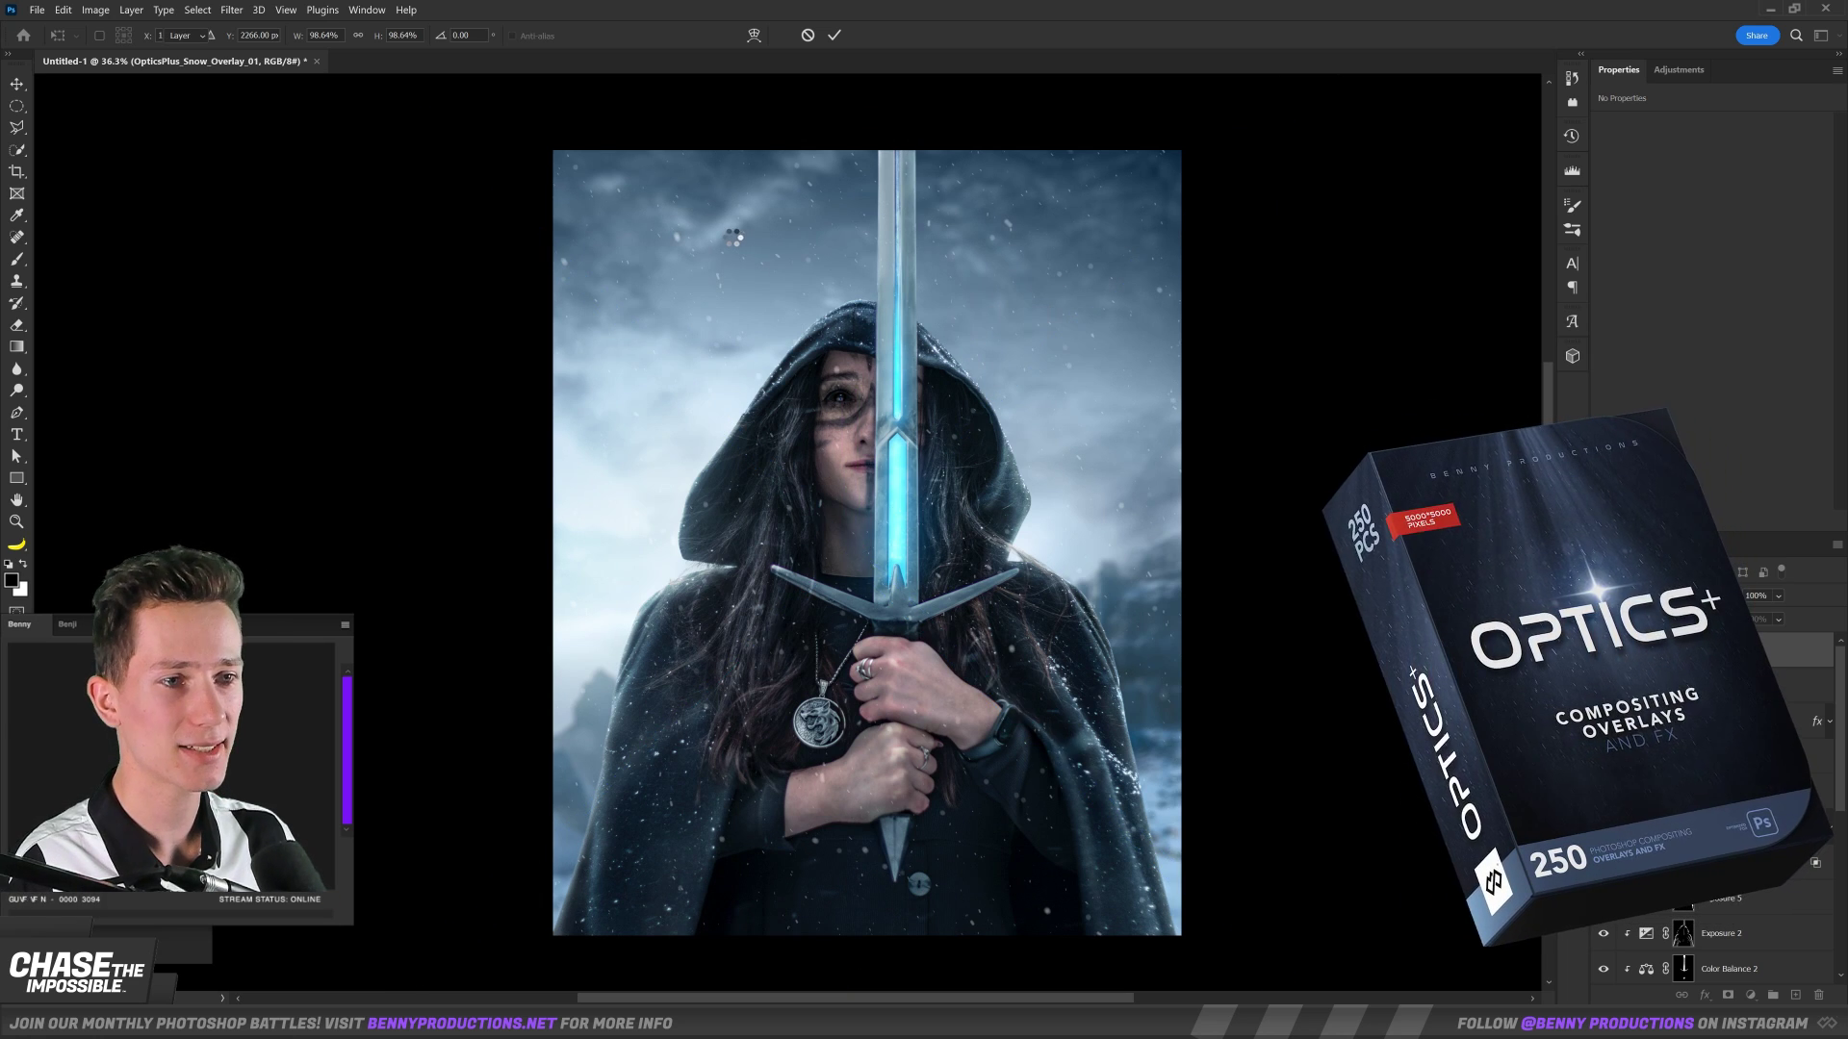
scroll(733, 237, "up", 2)
scroll(723, 225, "up", 3)
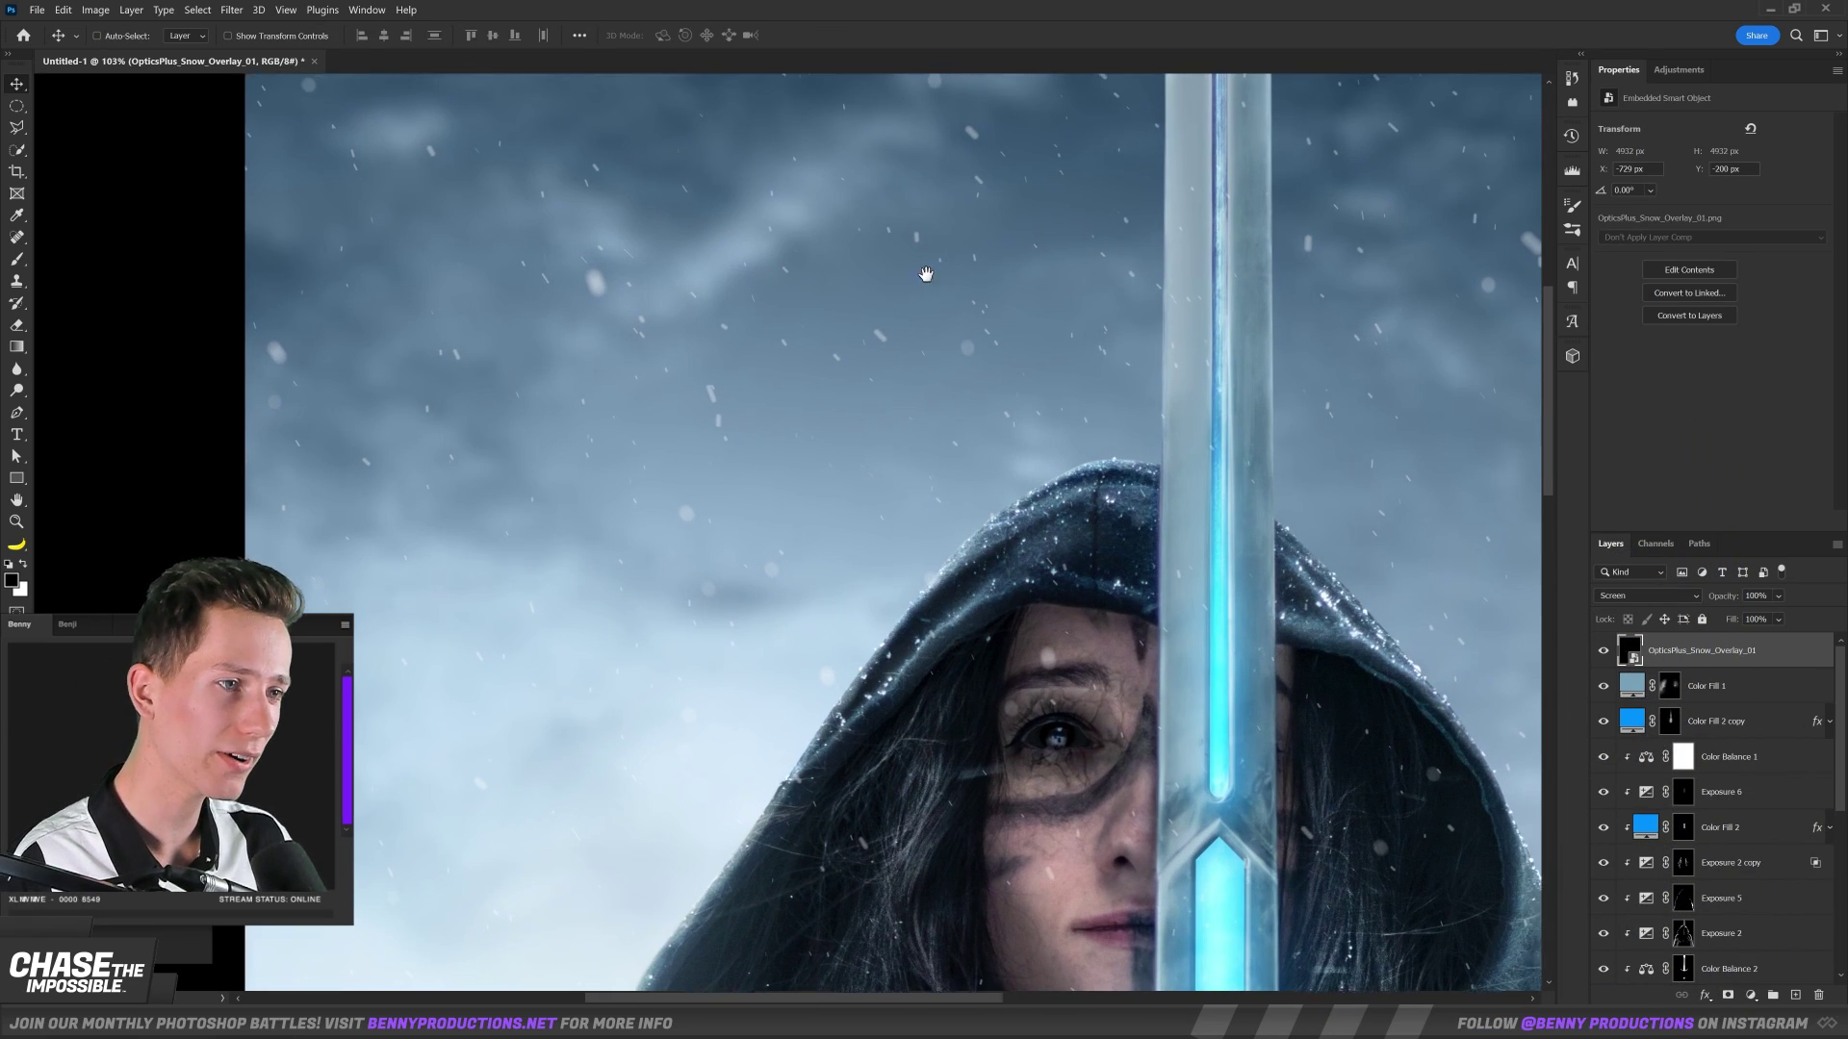
left_click_drag(926, 274, 865, 287)
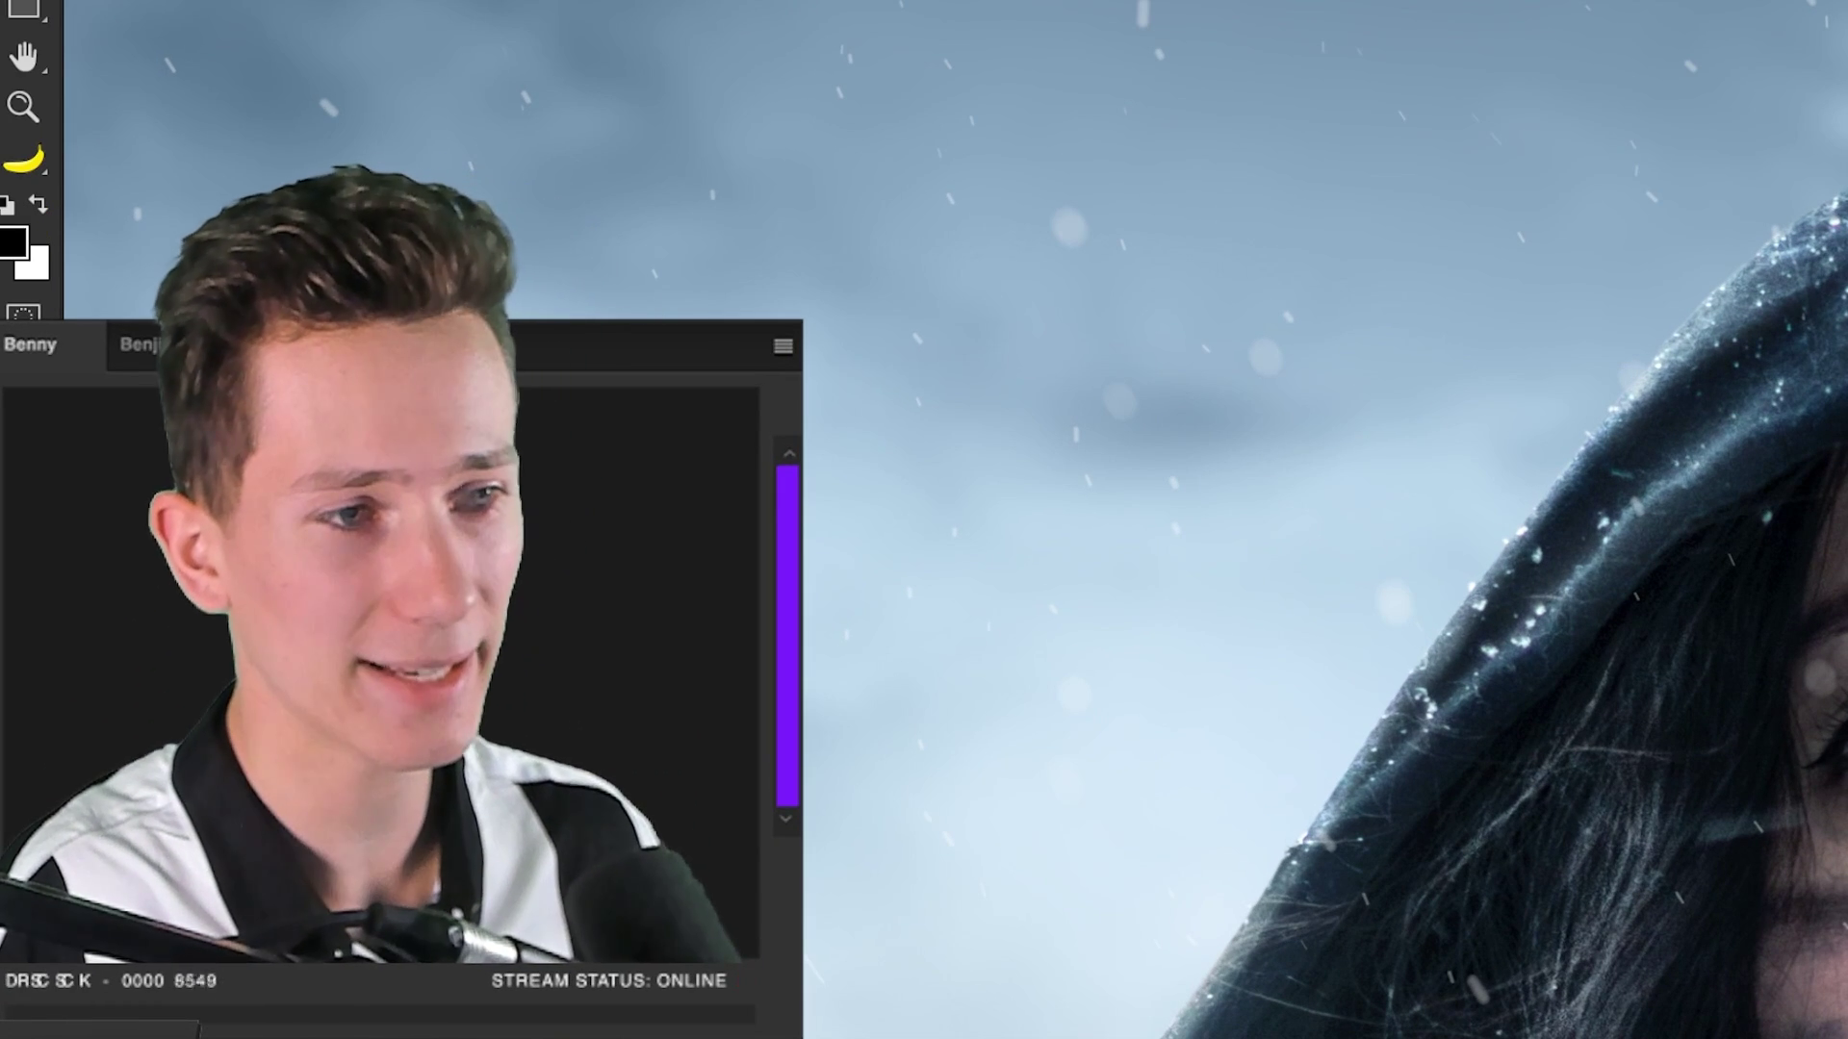
Position another snow overlay over the sky, centred on the canvas, and nudge it upward.
scroll(1829, 769, "down", 5)
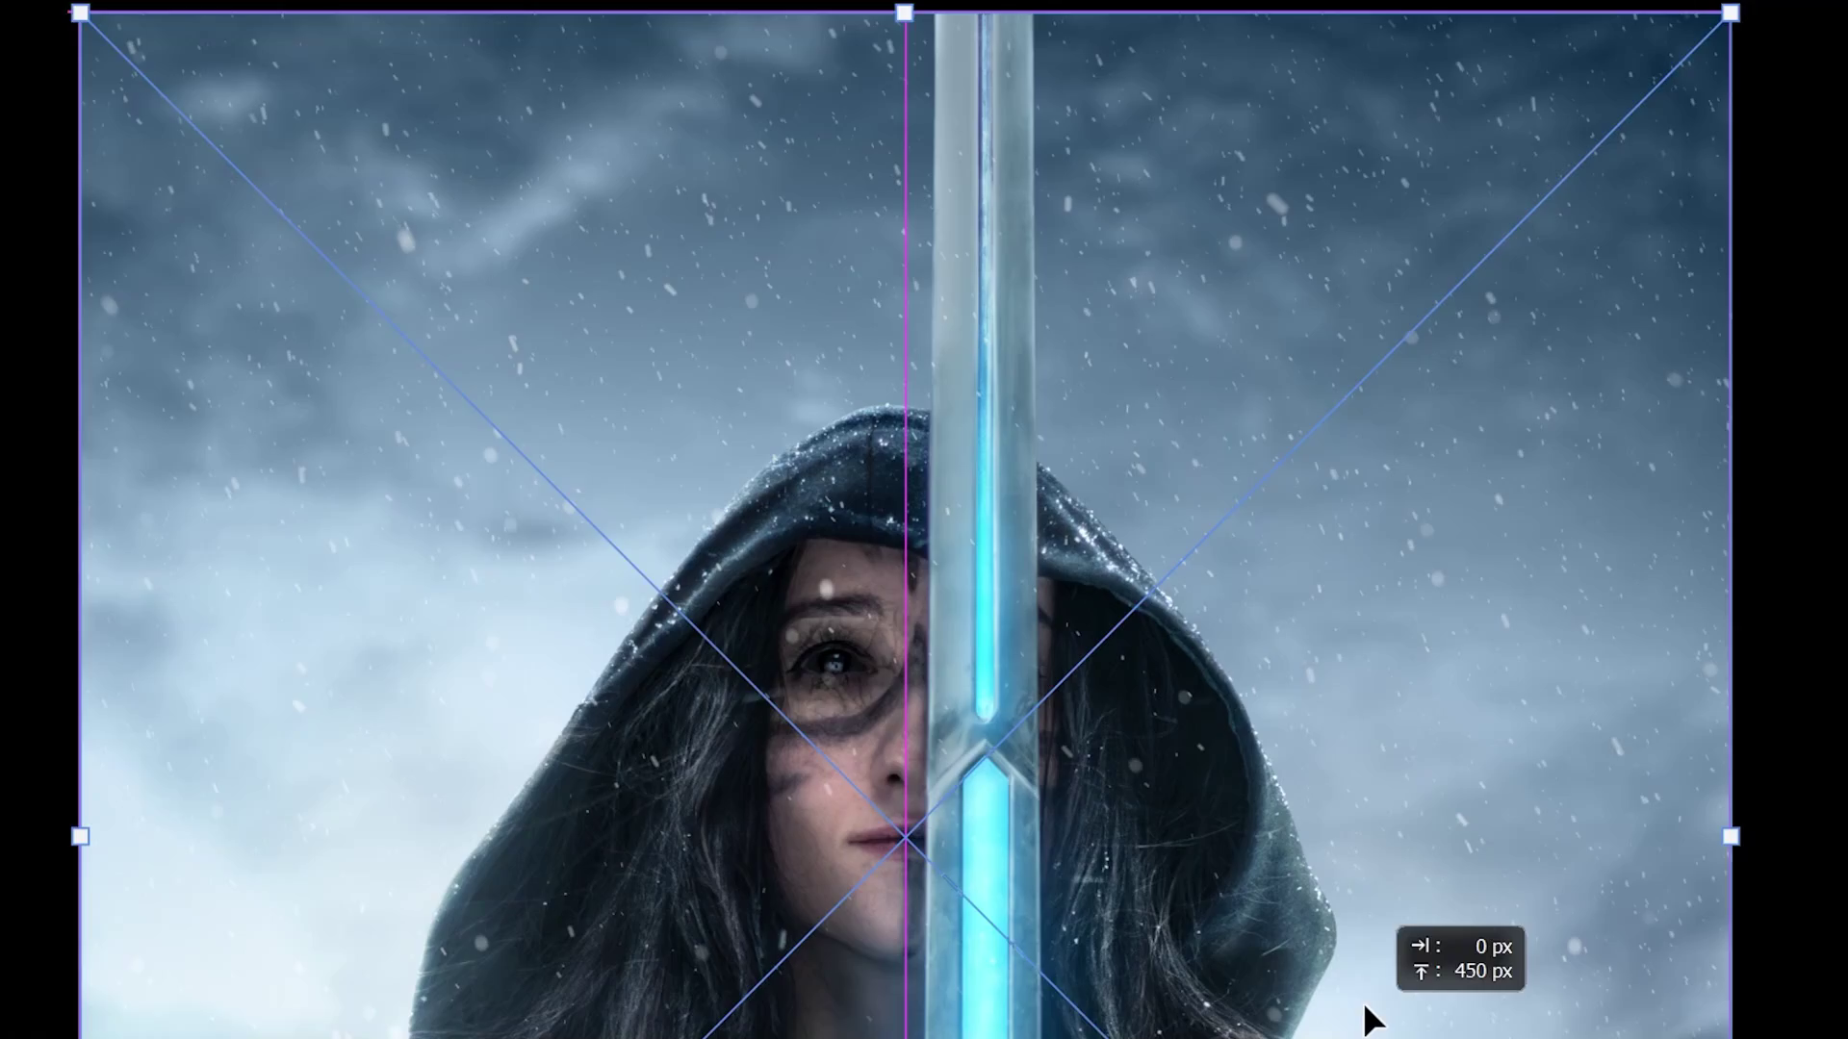
left_click_drag(1366, 1011, 1372, 845)
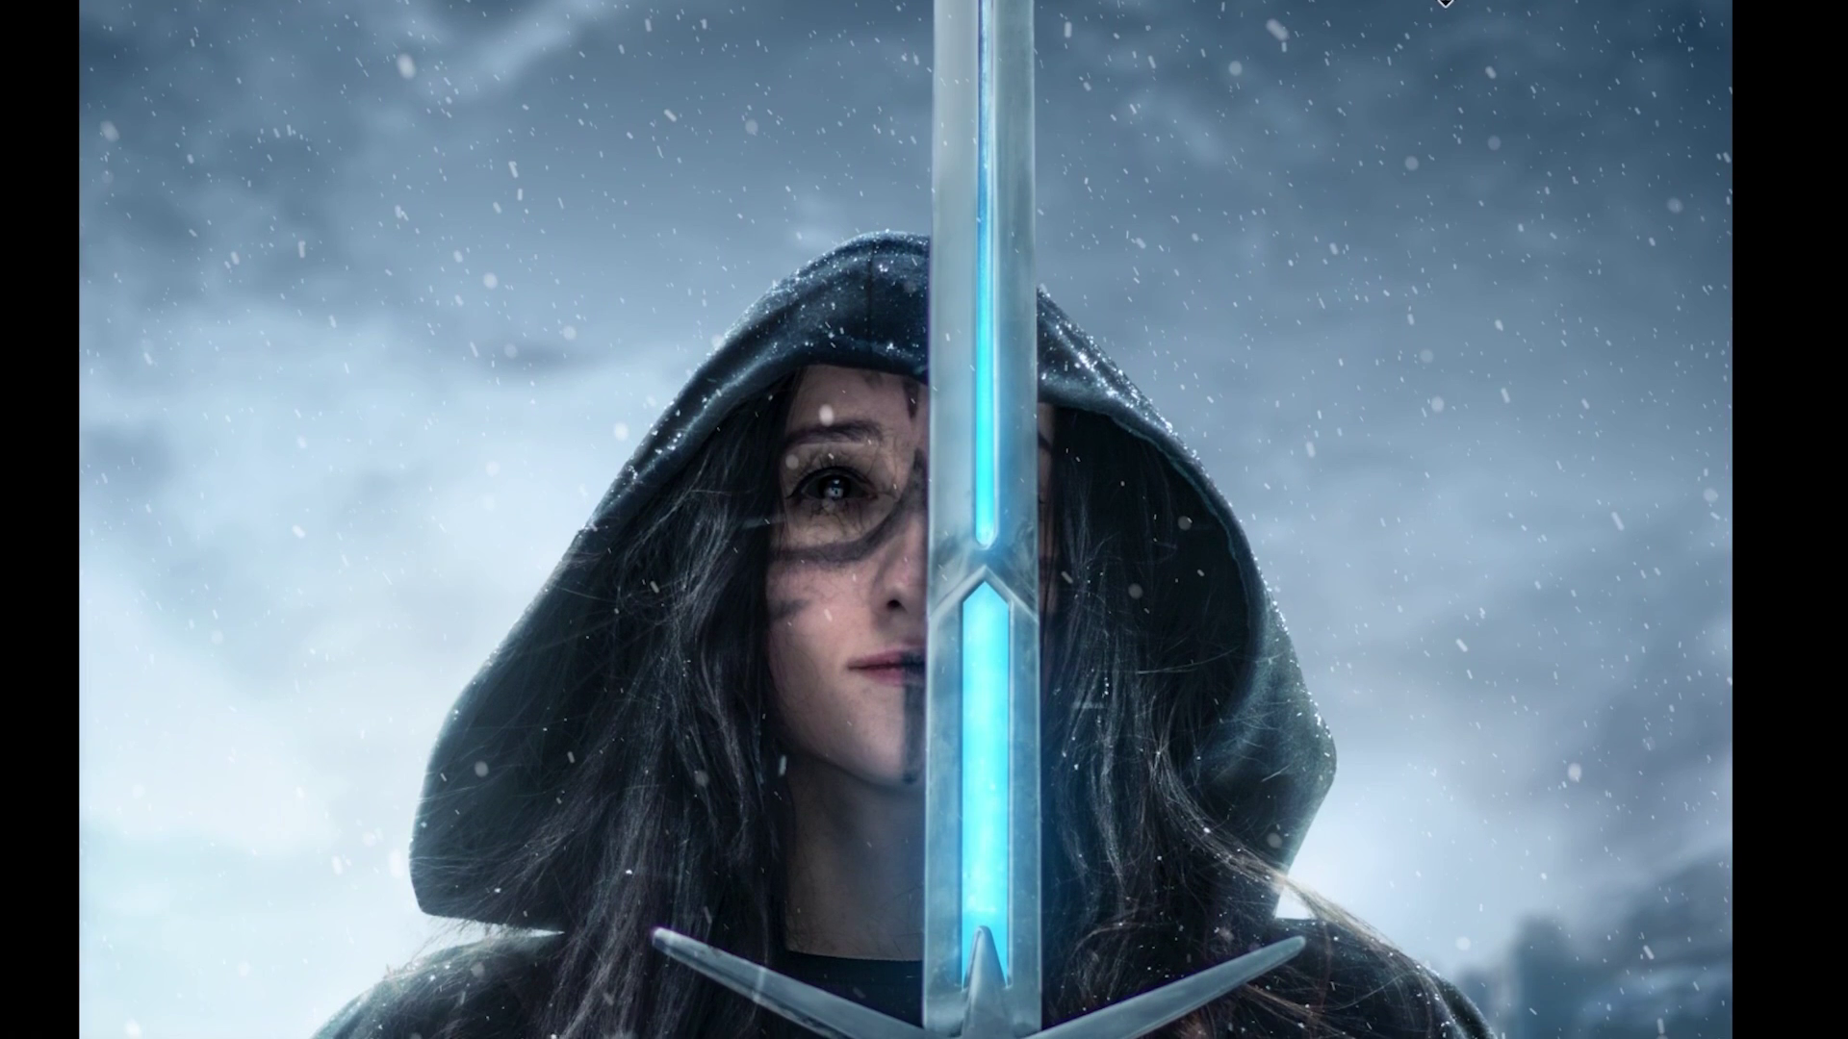
key("shift+Up")
key("shift+Up")
key("shift+Up")
key("shift+Up")
key("shift+Up")
key("shift+Up")
key("shift+Up")
key("shift+Up")
key("shift+Up")
key("shift+Up")
key("shift+Up")
key("shift+Up")
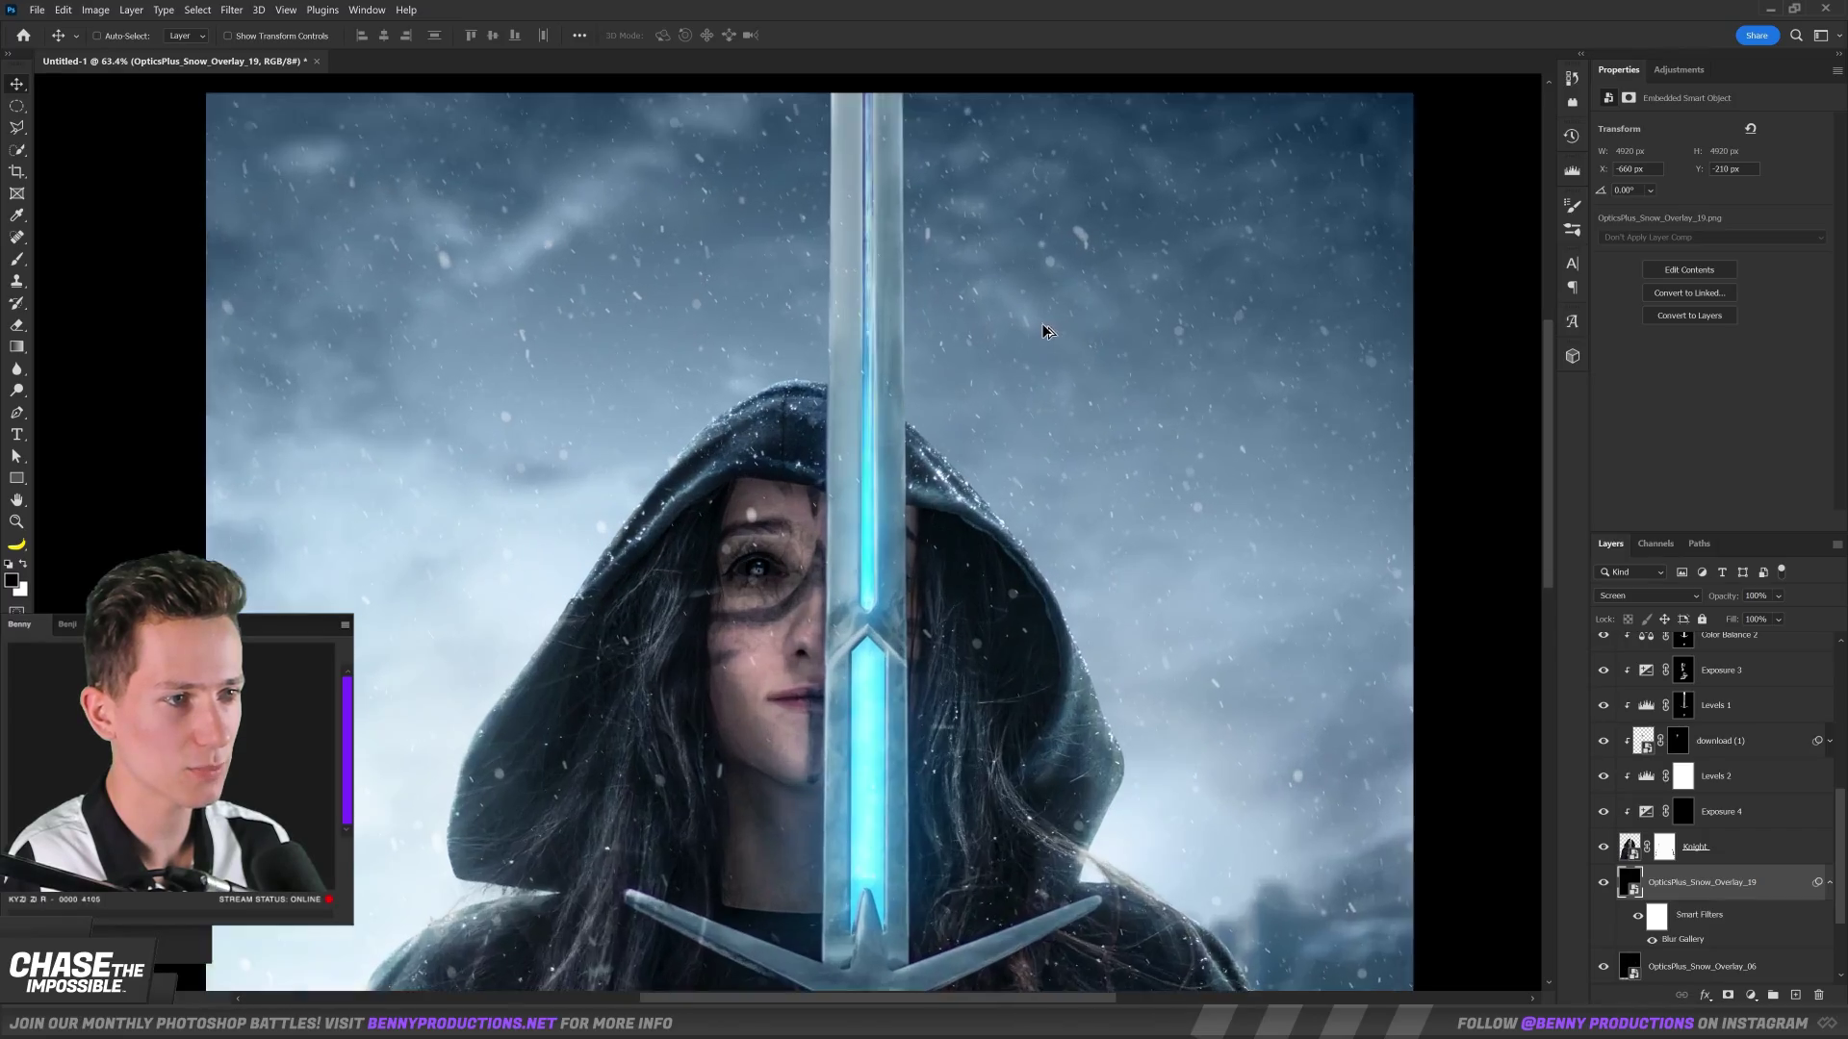
Lower the opacity of the blurred OpticsPlus_Snow_Overlay_19 layer behind the knight to 50%.
scroll(1039, 328, "up", 3)
left_click(1829, 882)
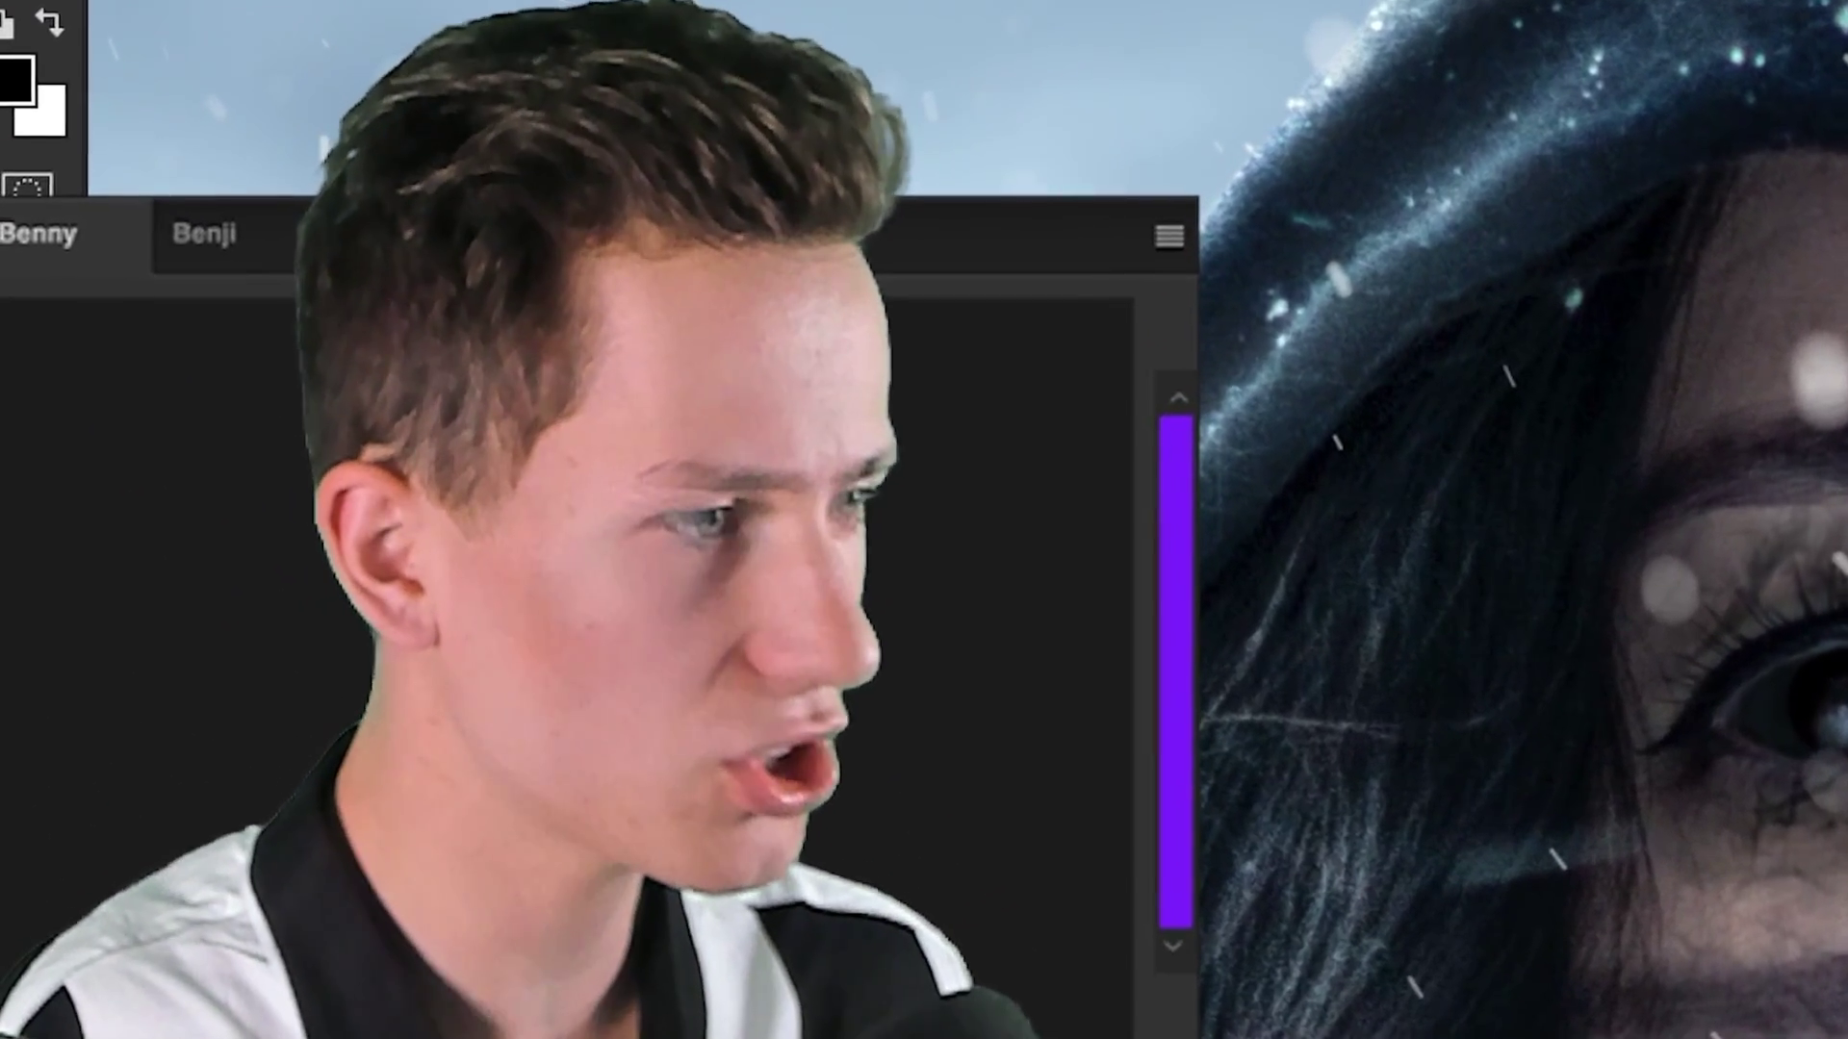
left_click_drag(1723, 596, 1701, 599)
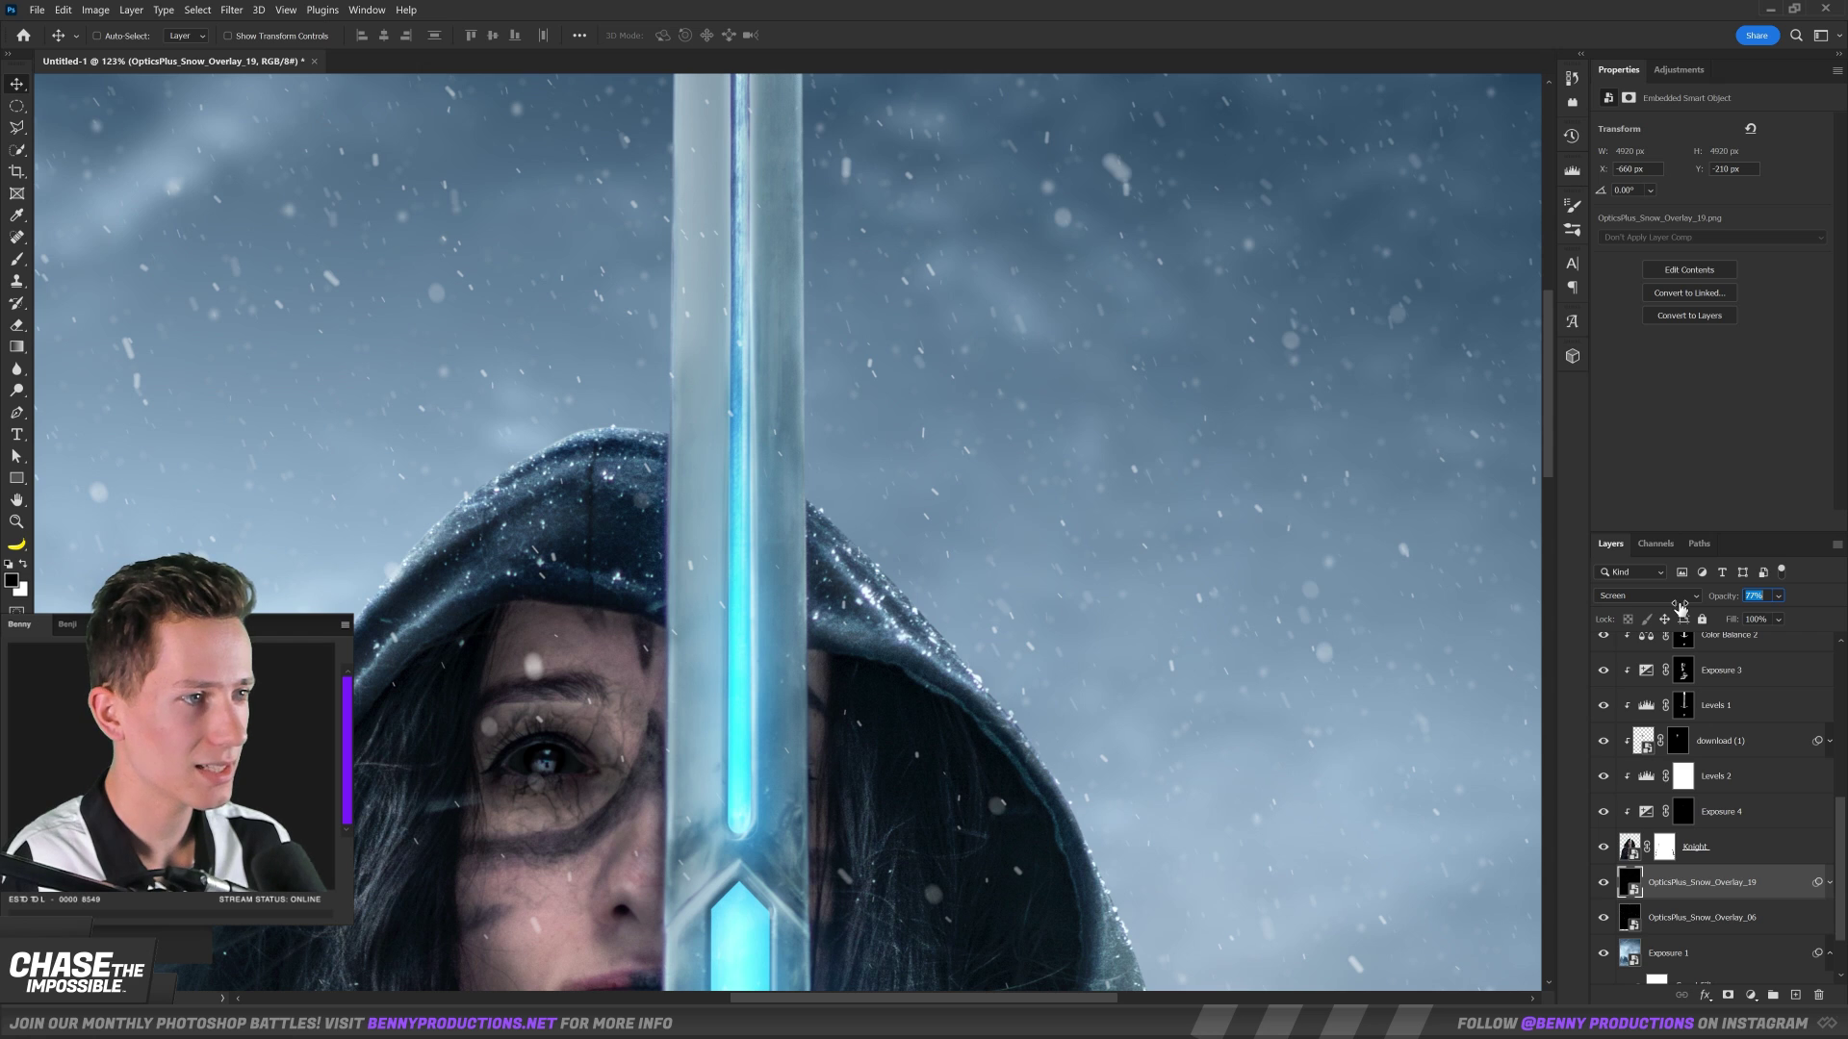
scroll(847, 500, "down", 5)
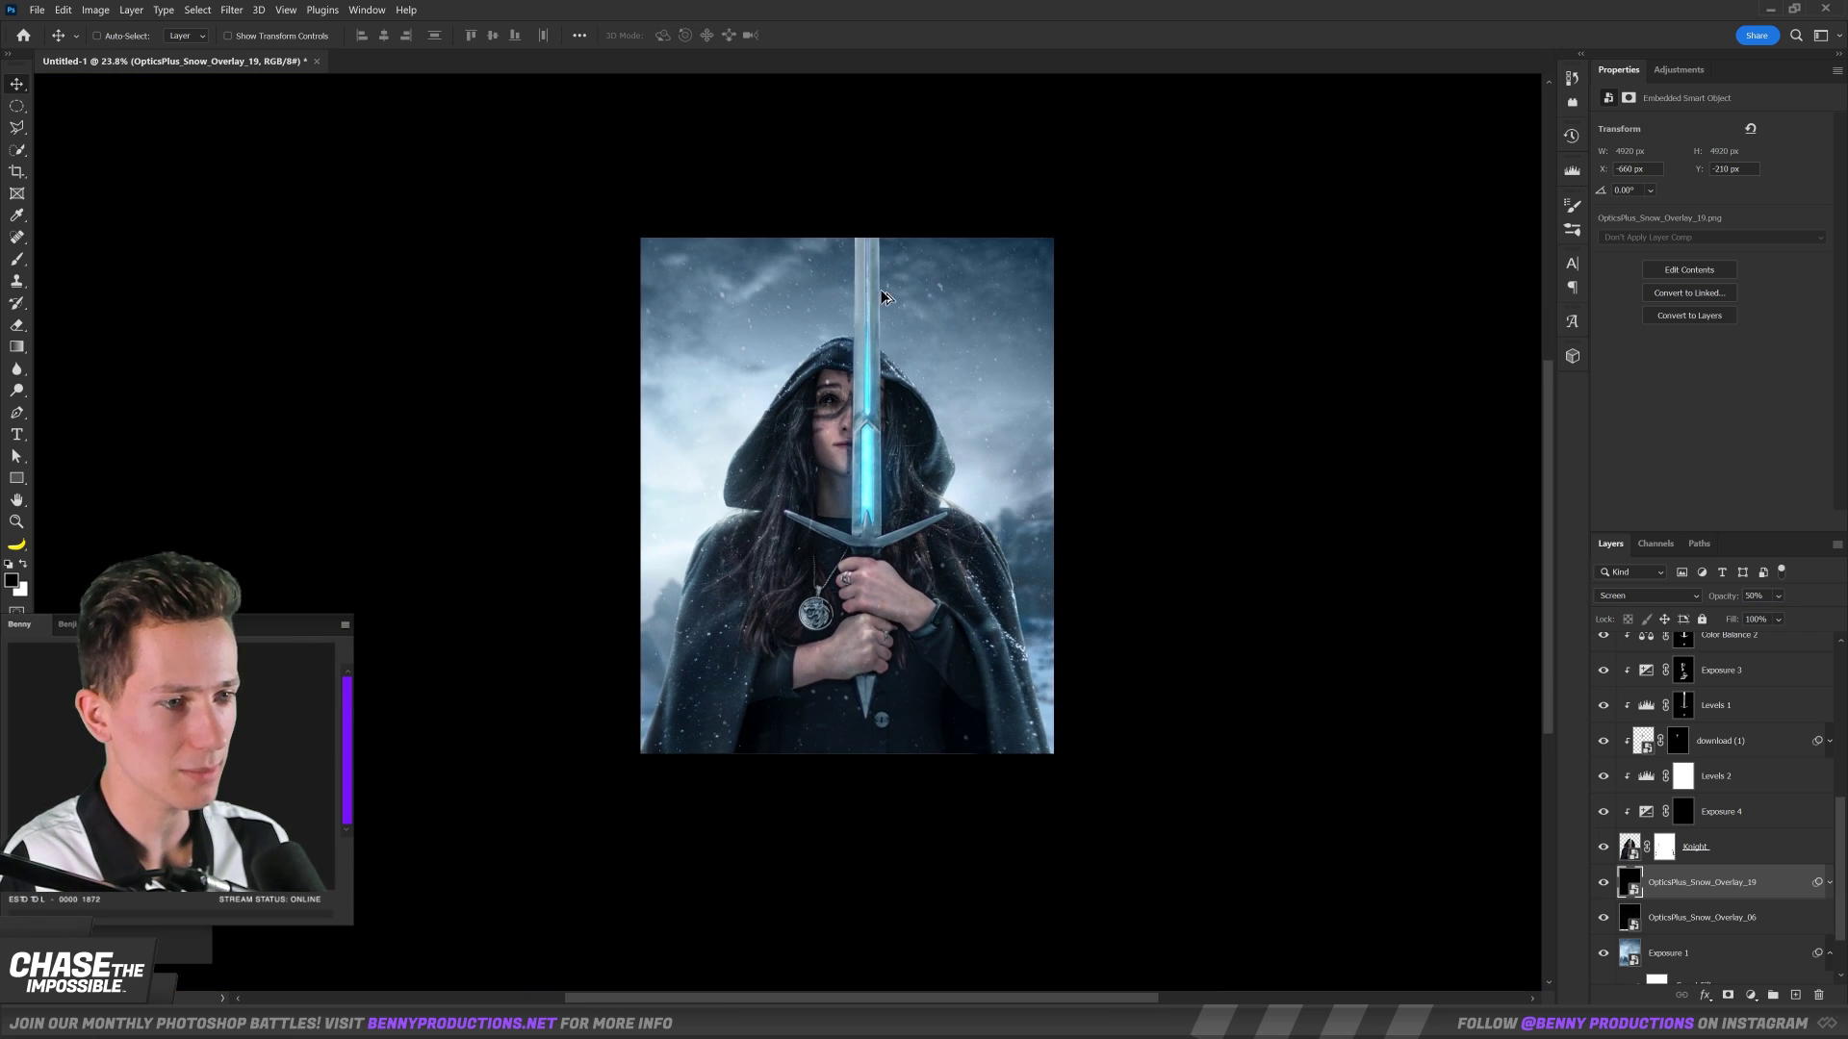
Add OpticsPlus_Snow_Overlay_11 at about 169% in Screen mode and reveal it around the image's outer areas on its mask at 28% flow.
scroll(847, 501, "up", 2)
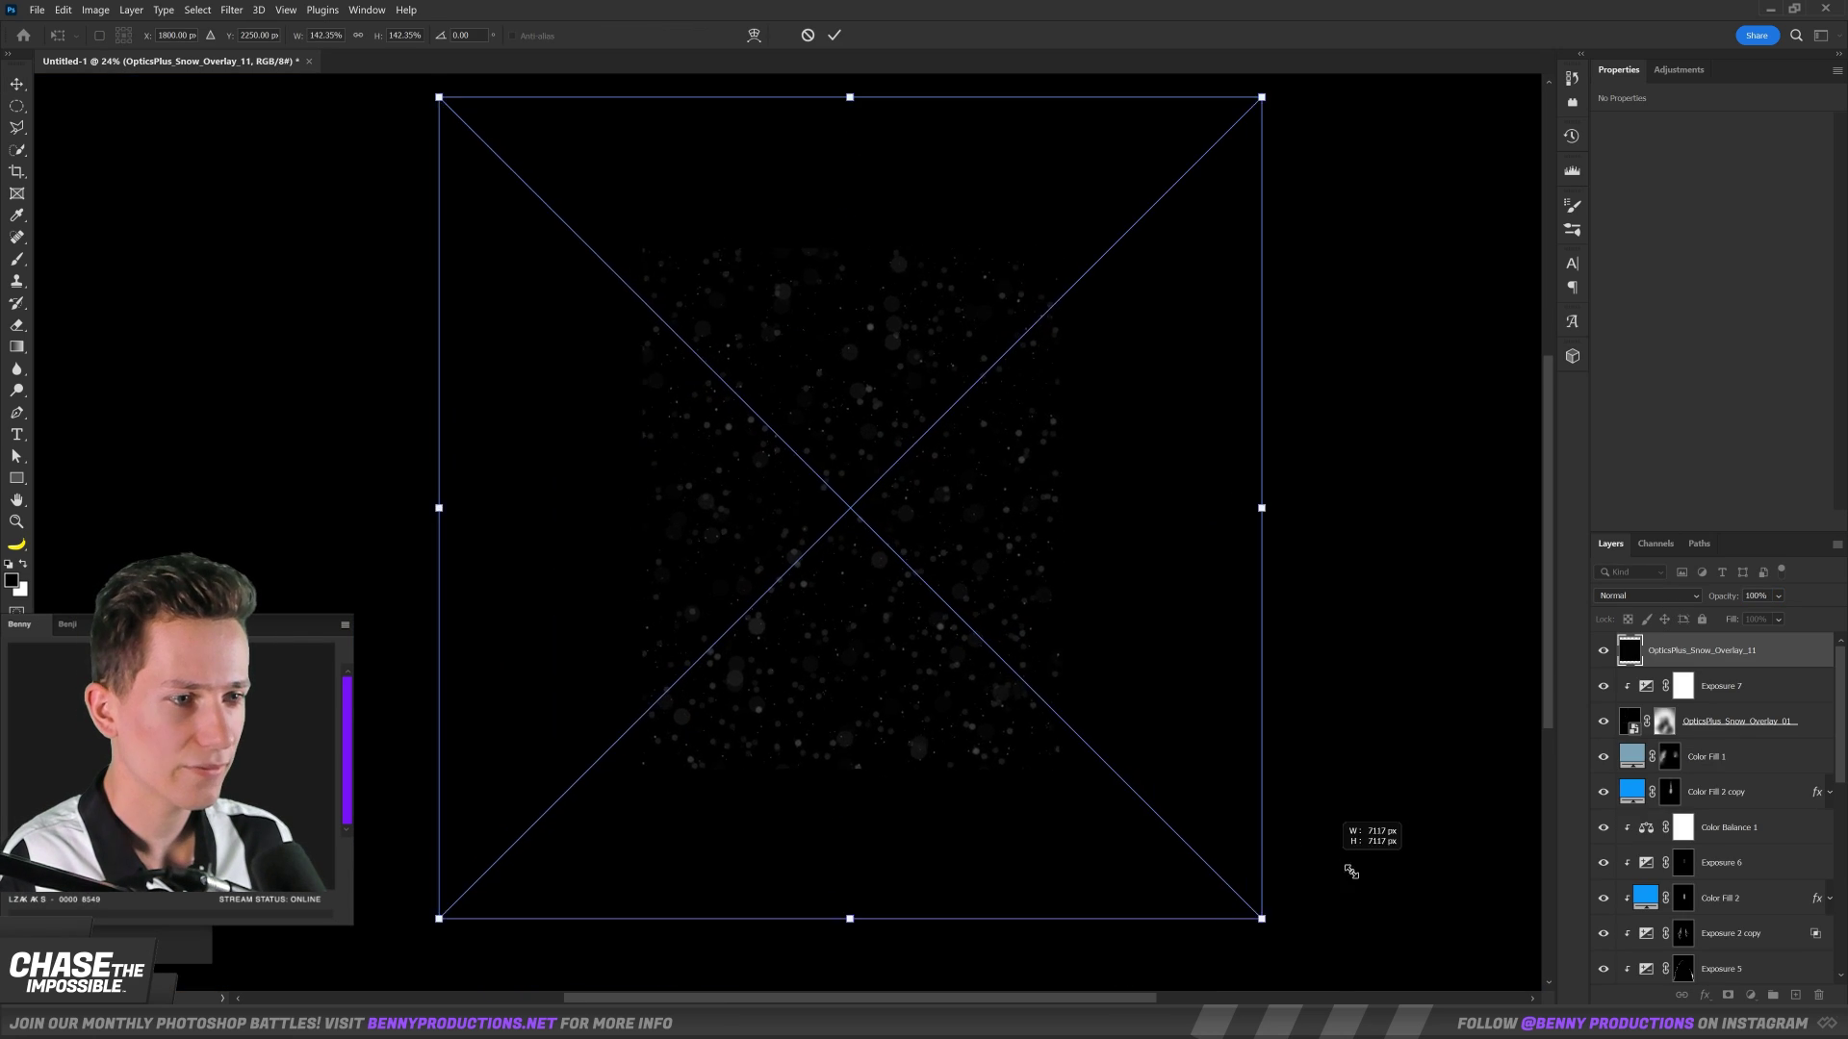
left_click_drag(1351, 871, 1427, 1023)
scroll(889, 455, "up", 3)
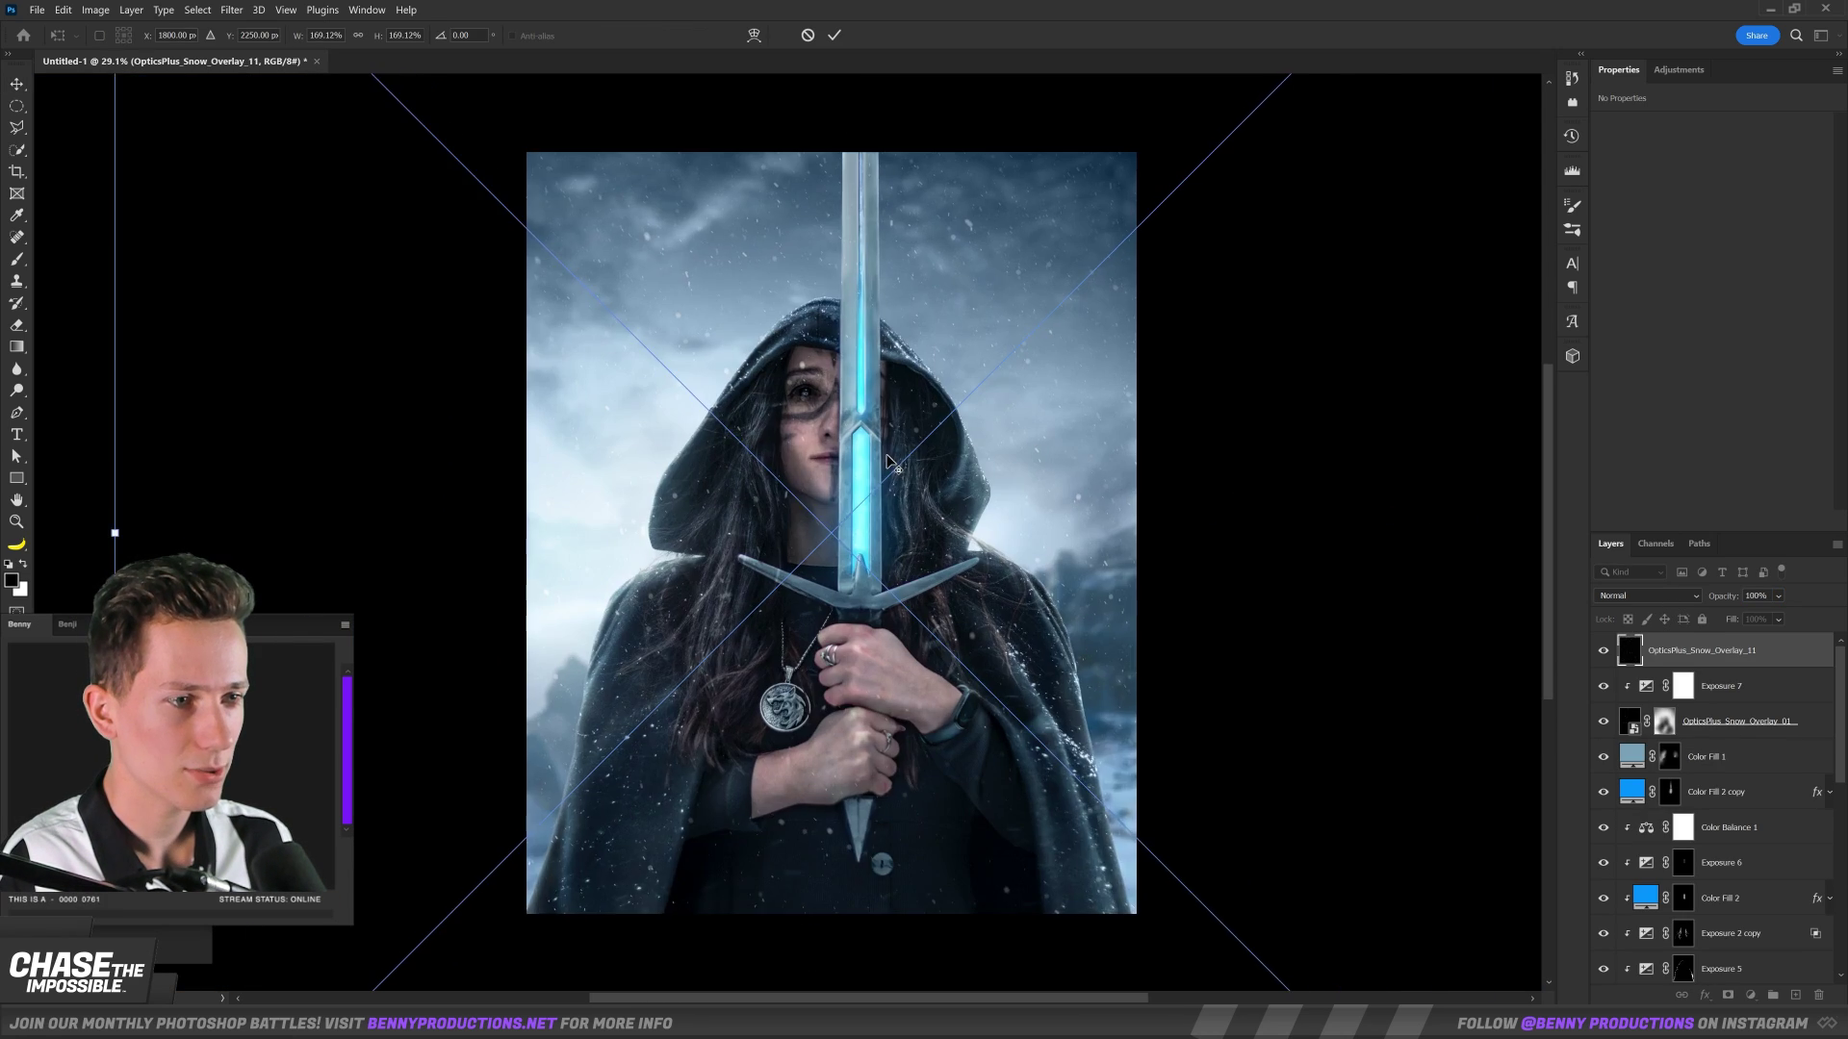
left_click(1646, 596)
scroll(1646, 605, "up", 3)
left_click(1626, 702)
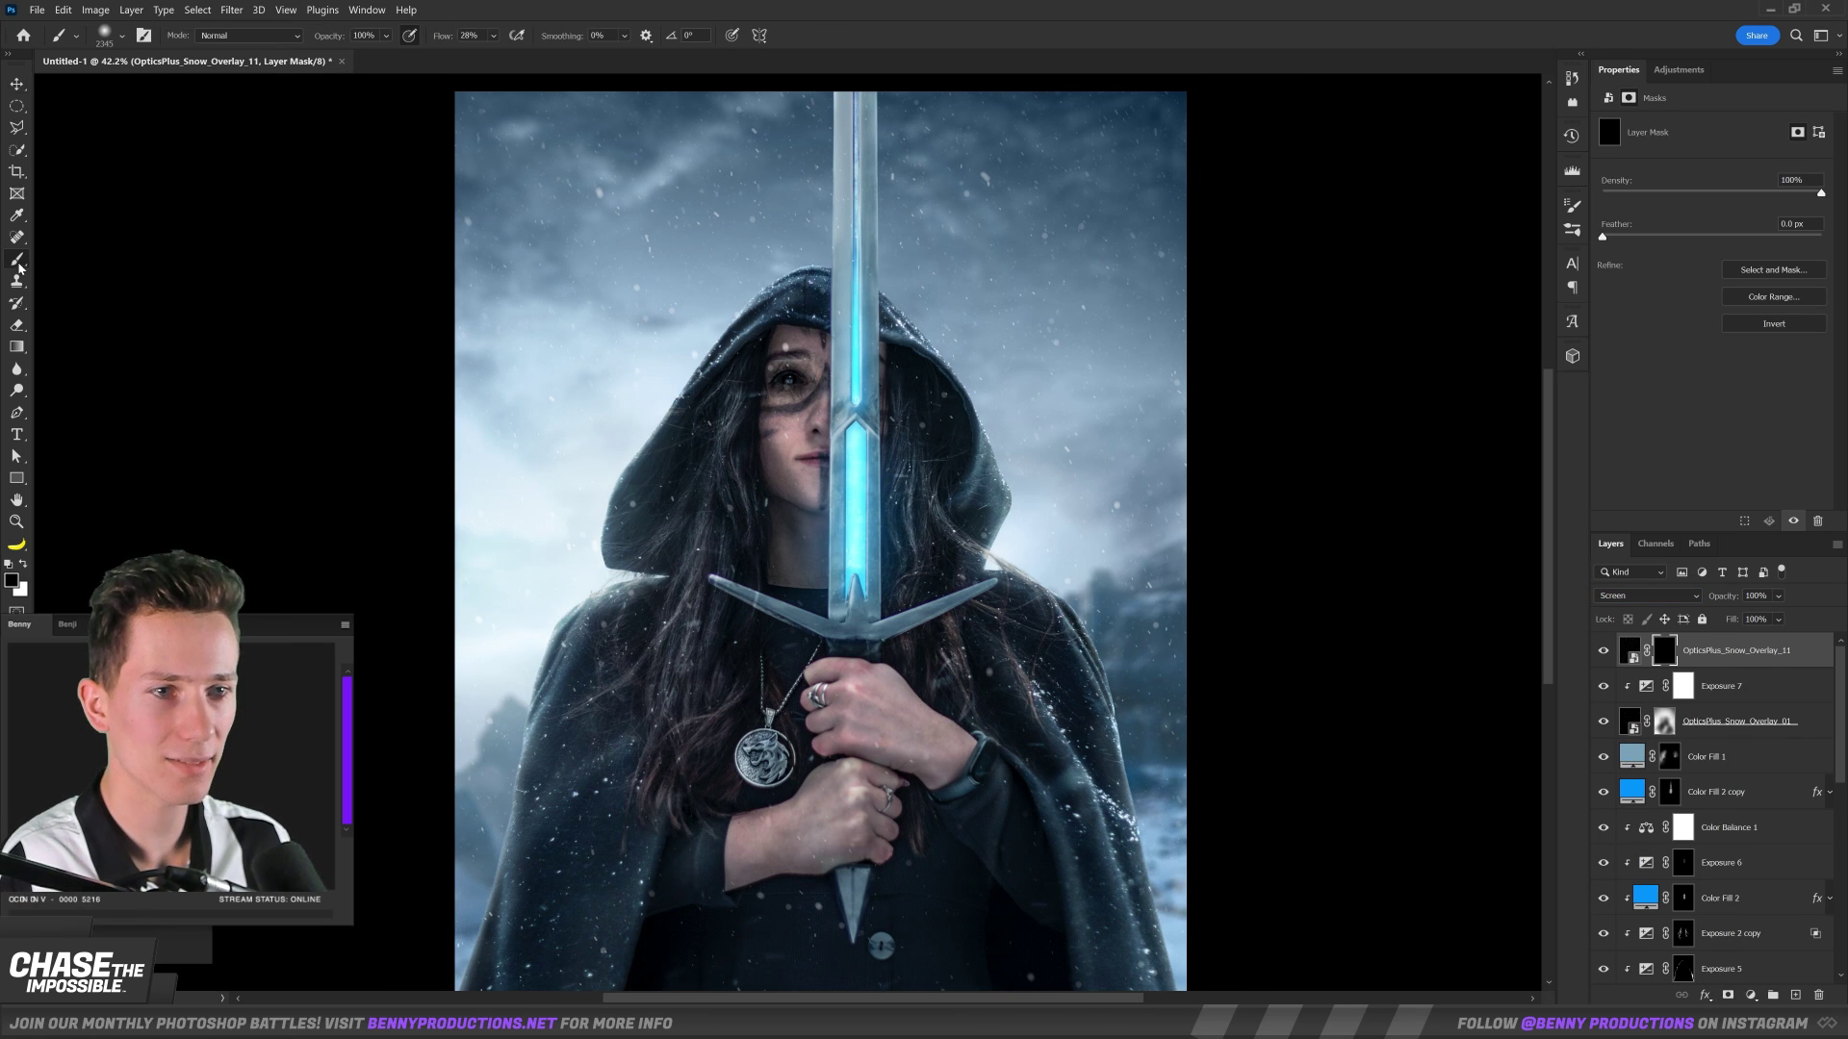
scroll(932, 446, "down", 2)
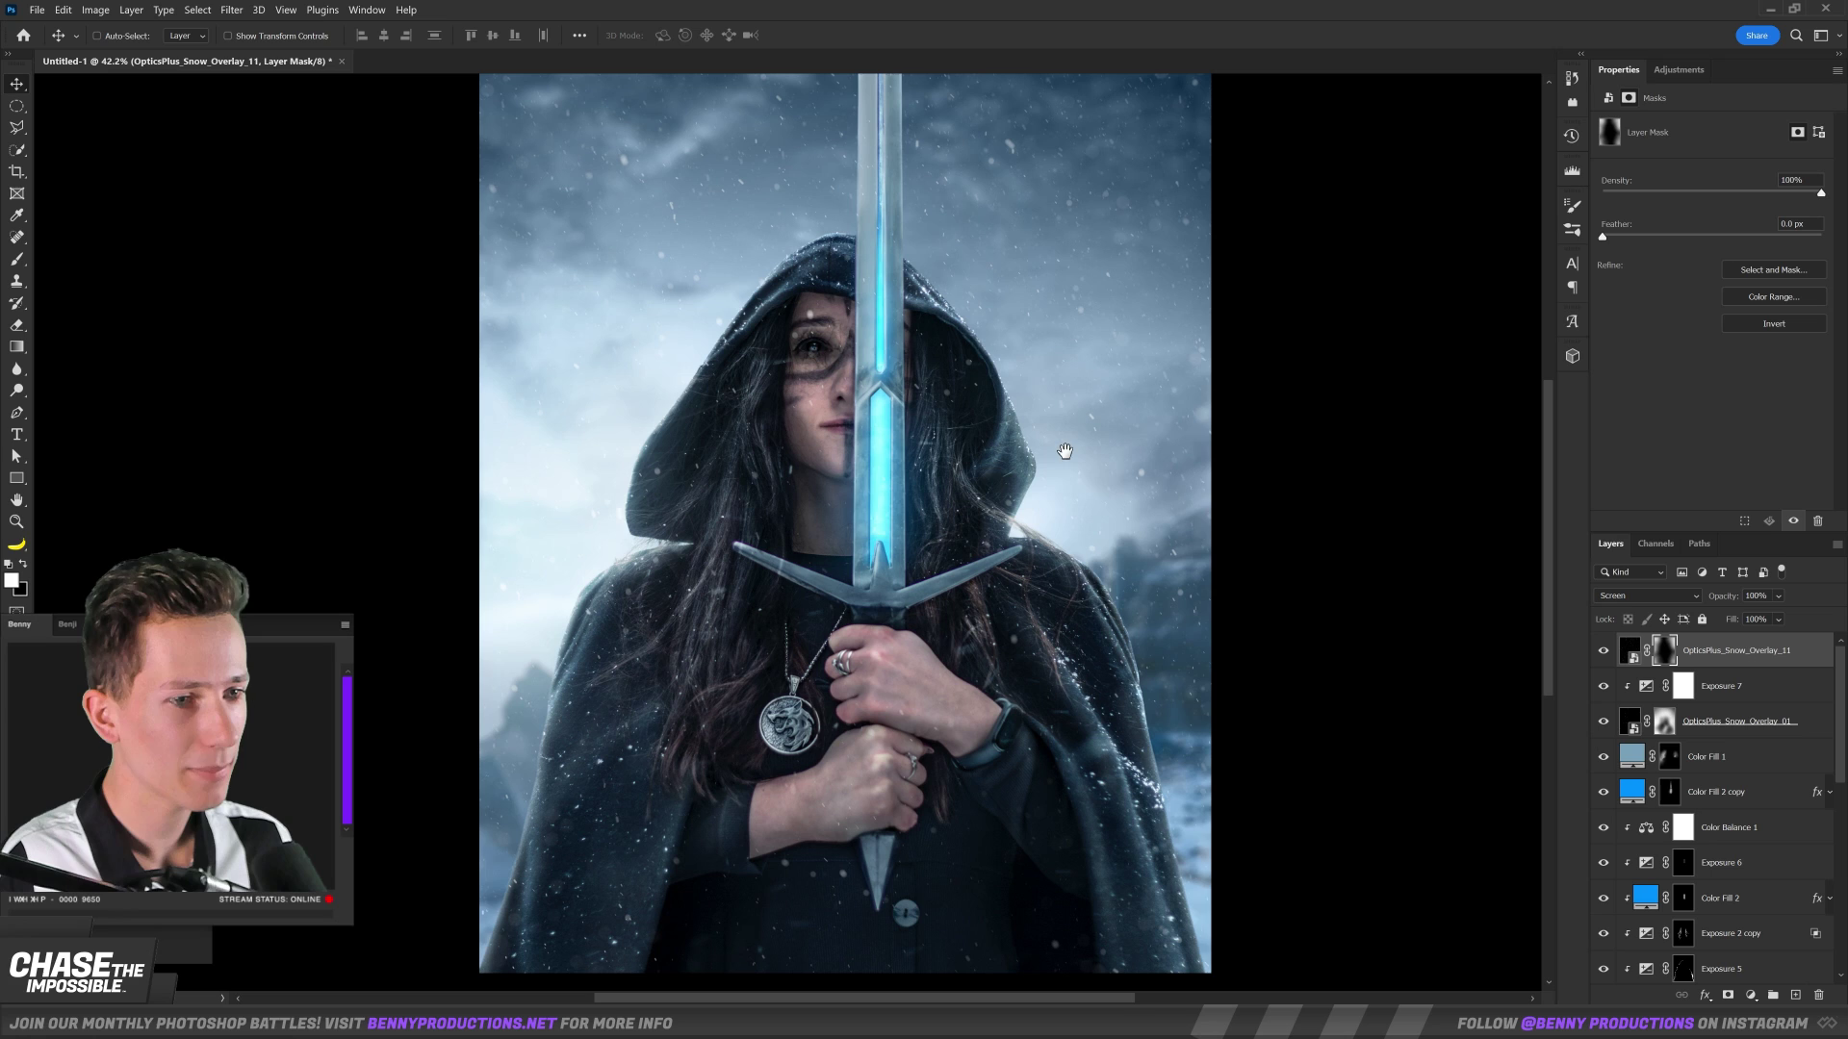
left_click_drag(1077, 494, 1076, 441)
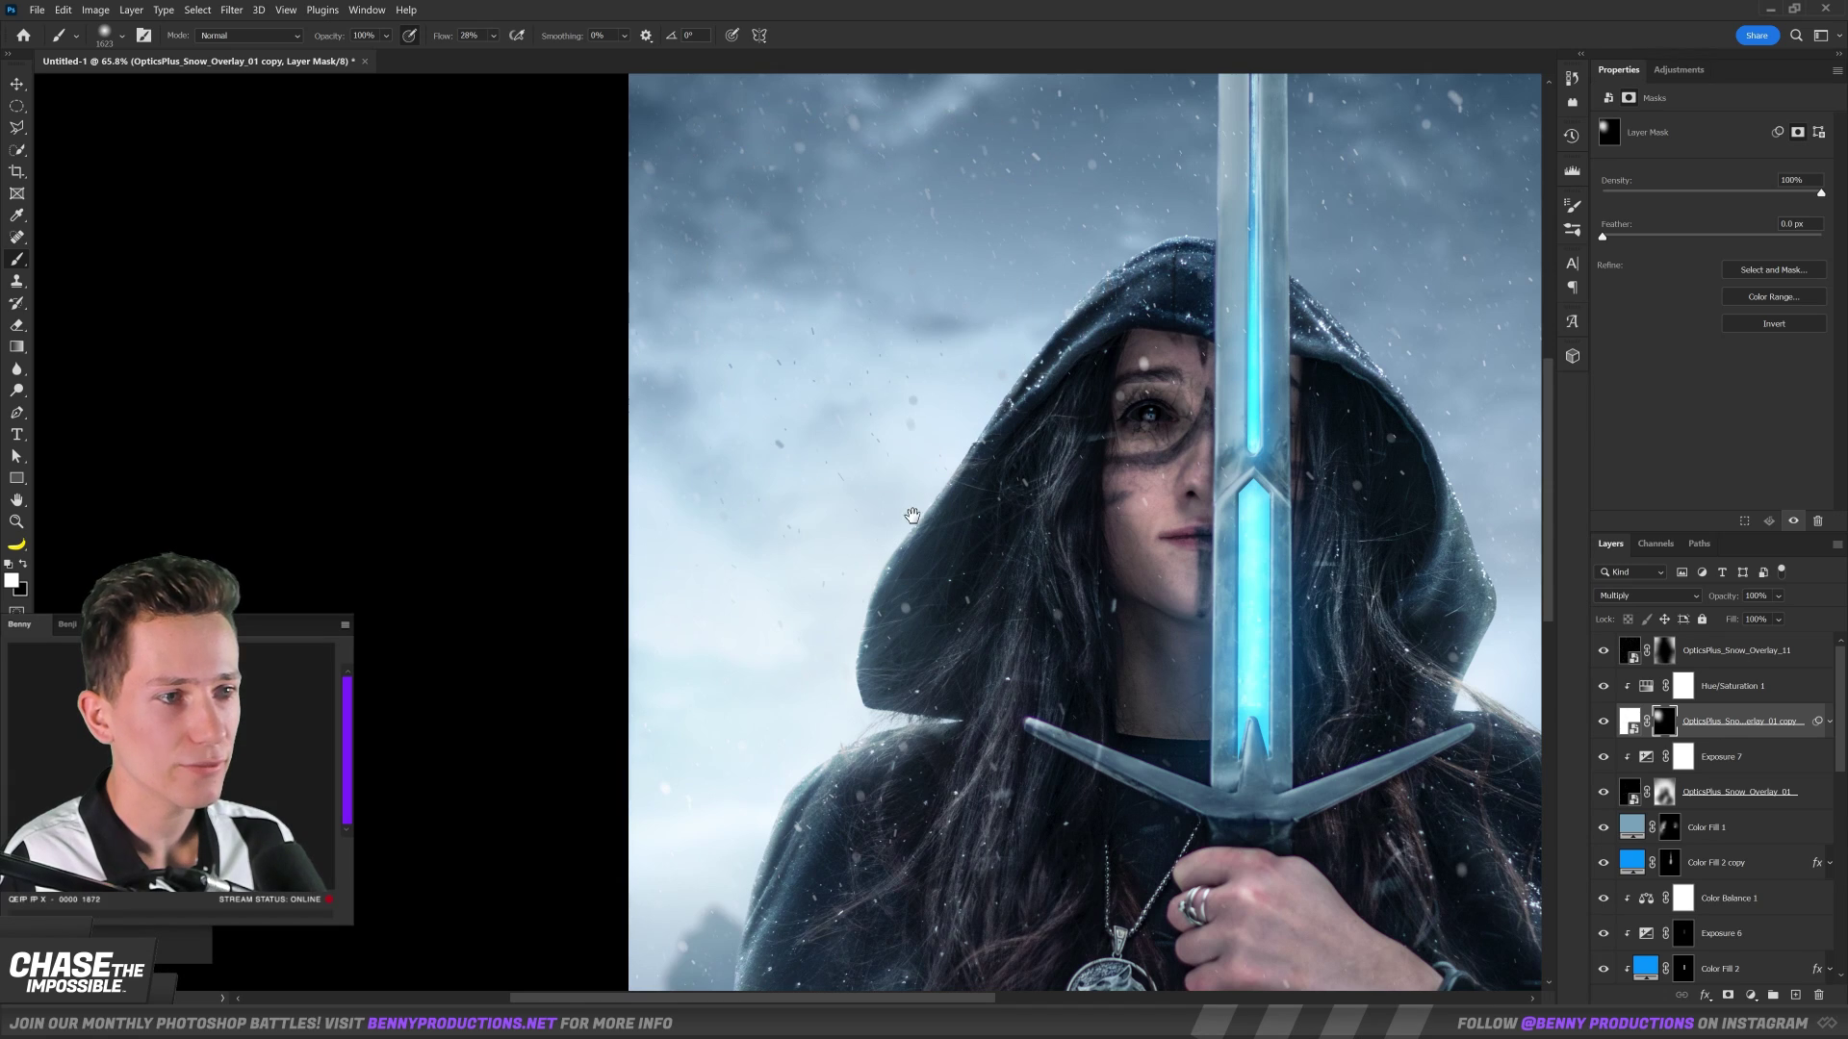
Reveal dark snowflakes against the bright sky beside the hood on the Multiply snow overlay copy's mask at 28% flow.
left_click_drag(911, 515, 948, 330)
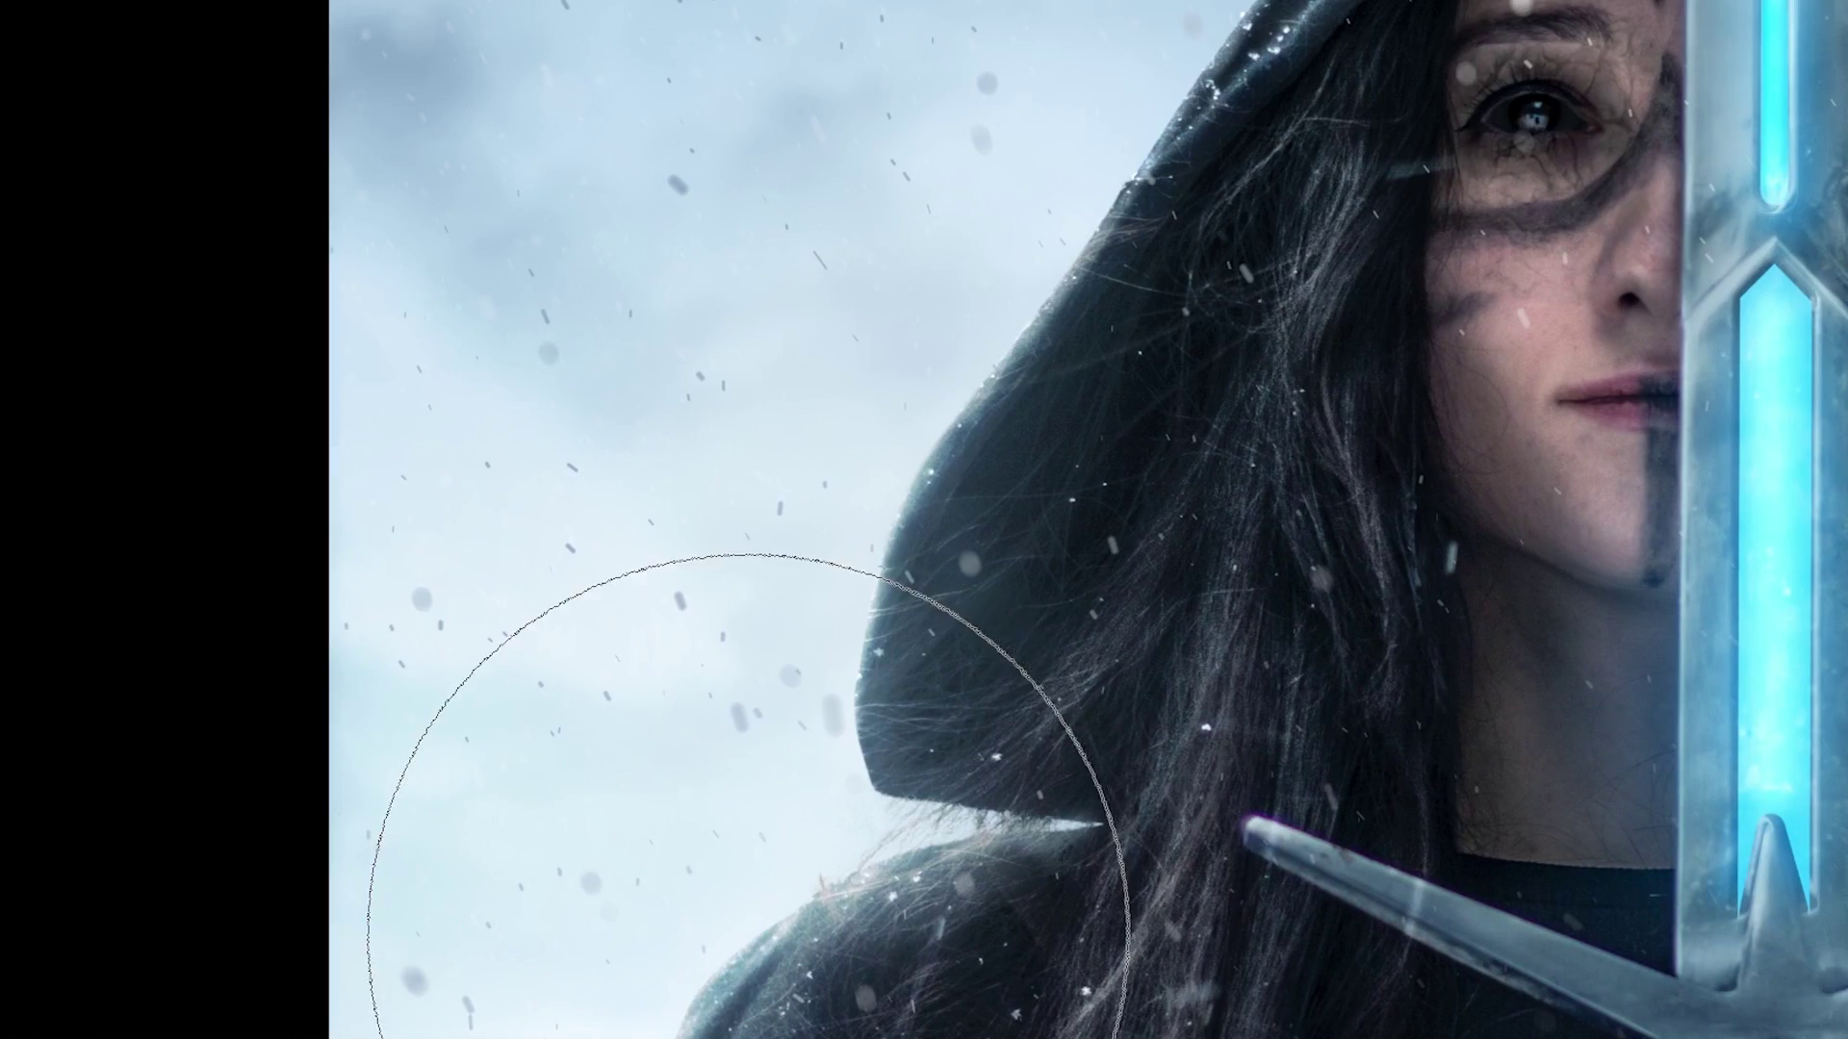
left_click_drag(784, 559, 1001, 648)
scroll(1072, 537, "up", 2)
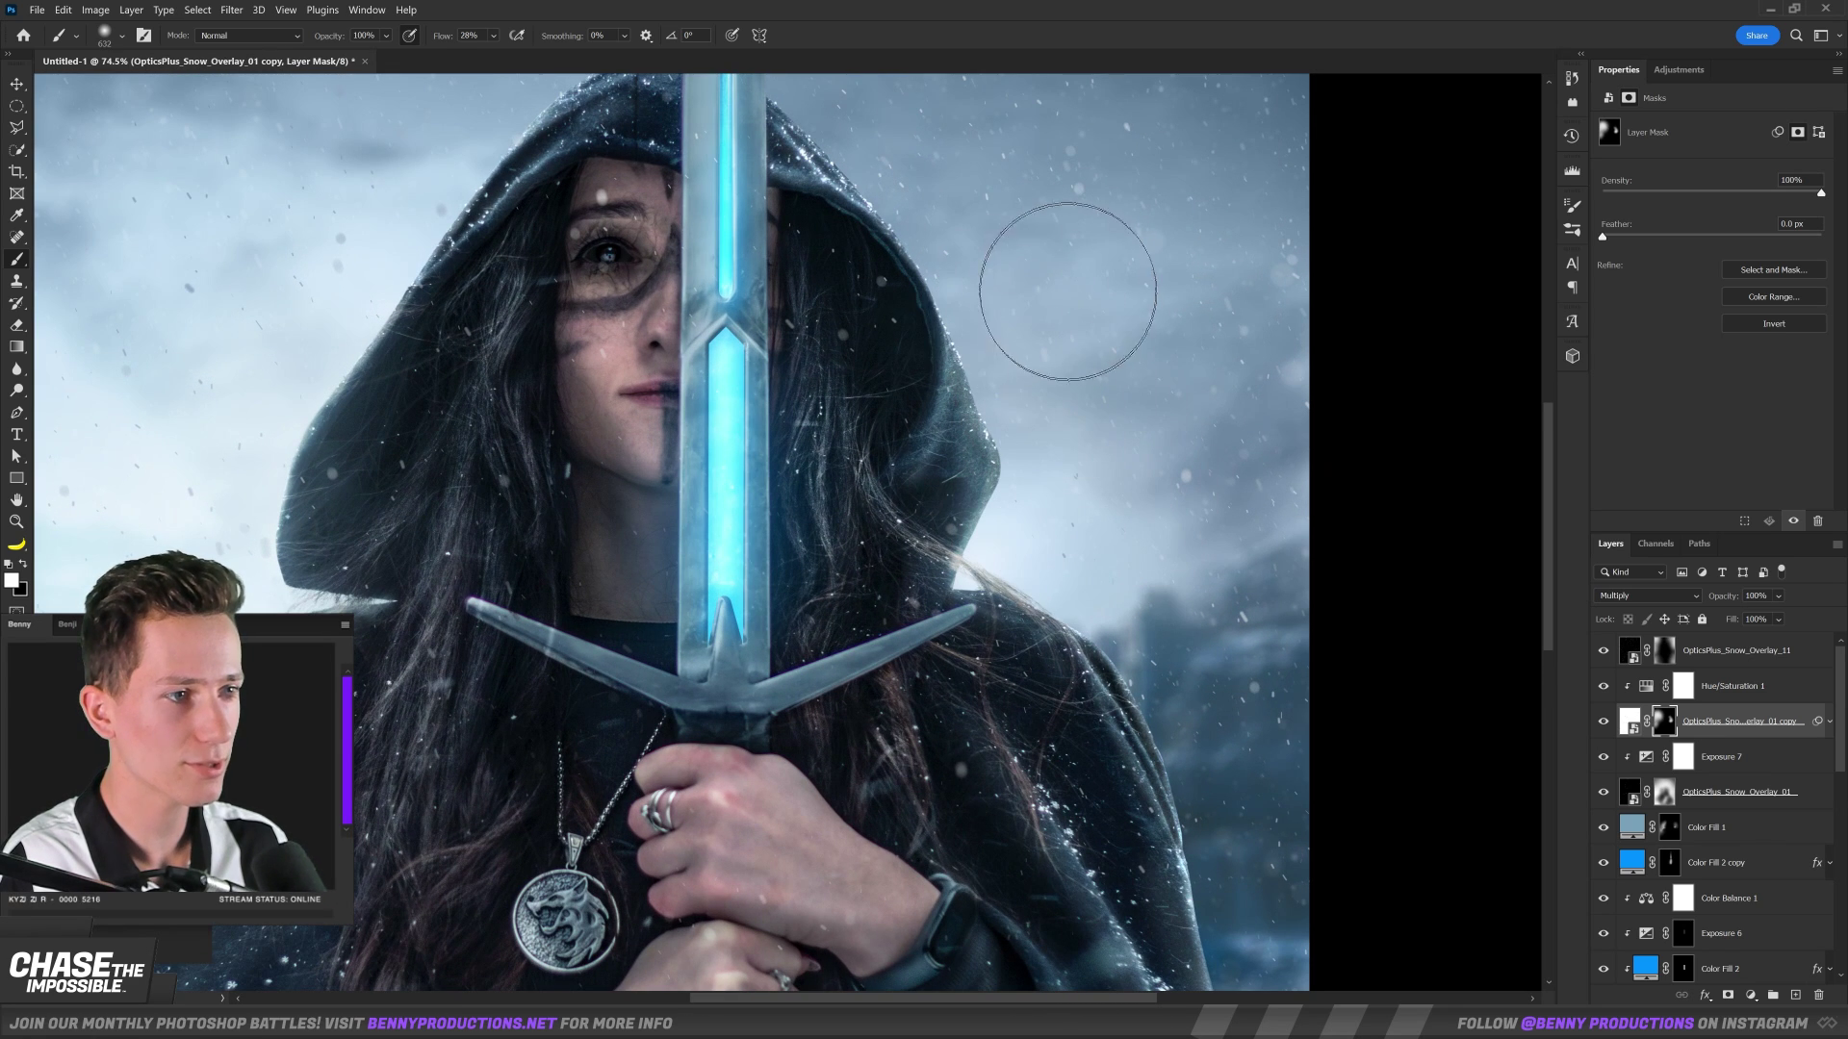
scroll(1072, 325, "down", 3)
scroll(1072, 325, "up", 2)
scroll(1072, 326, "down", 1)
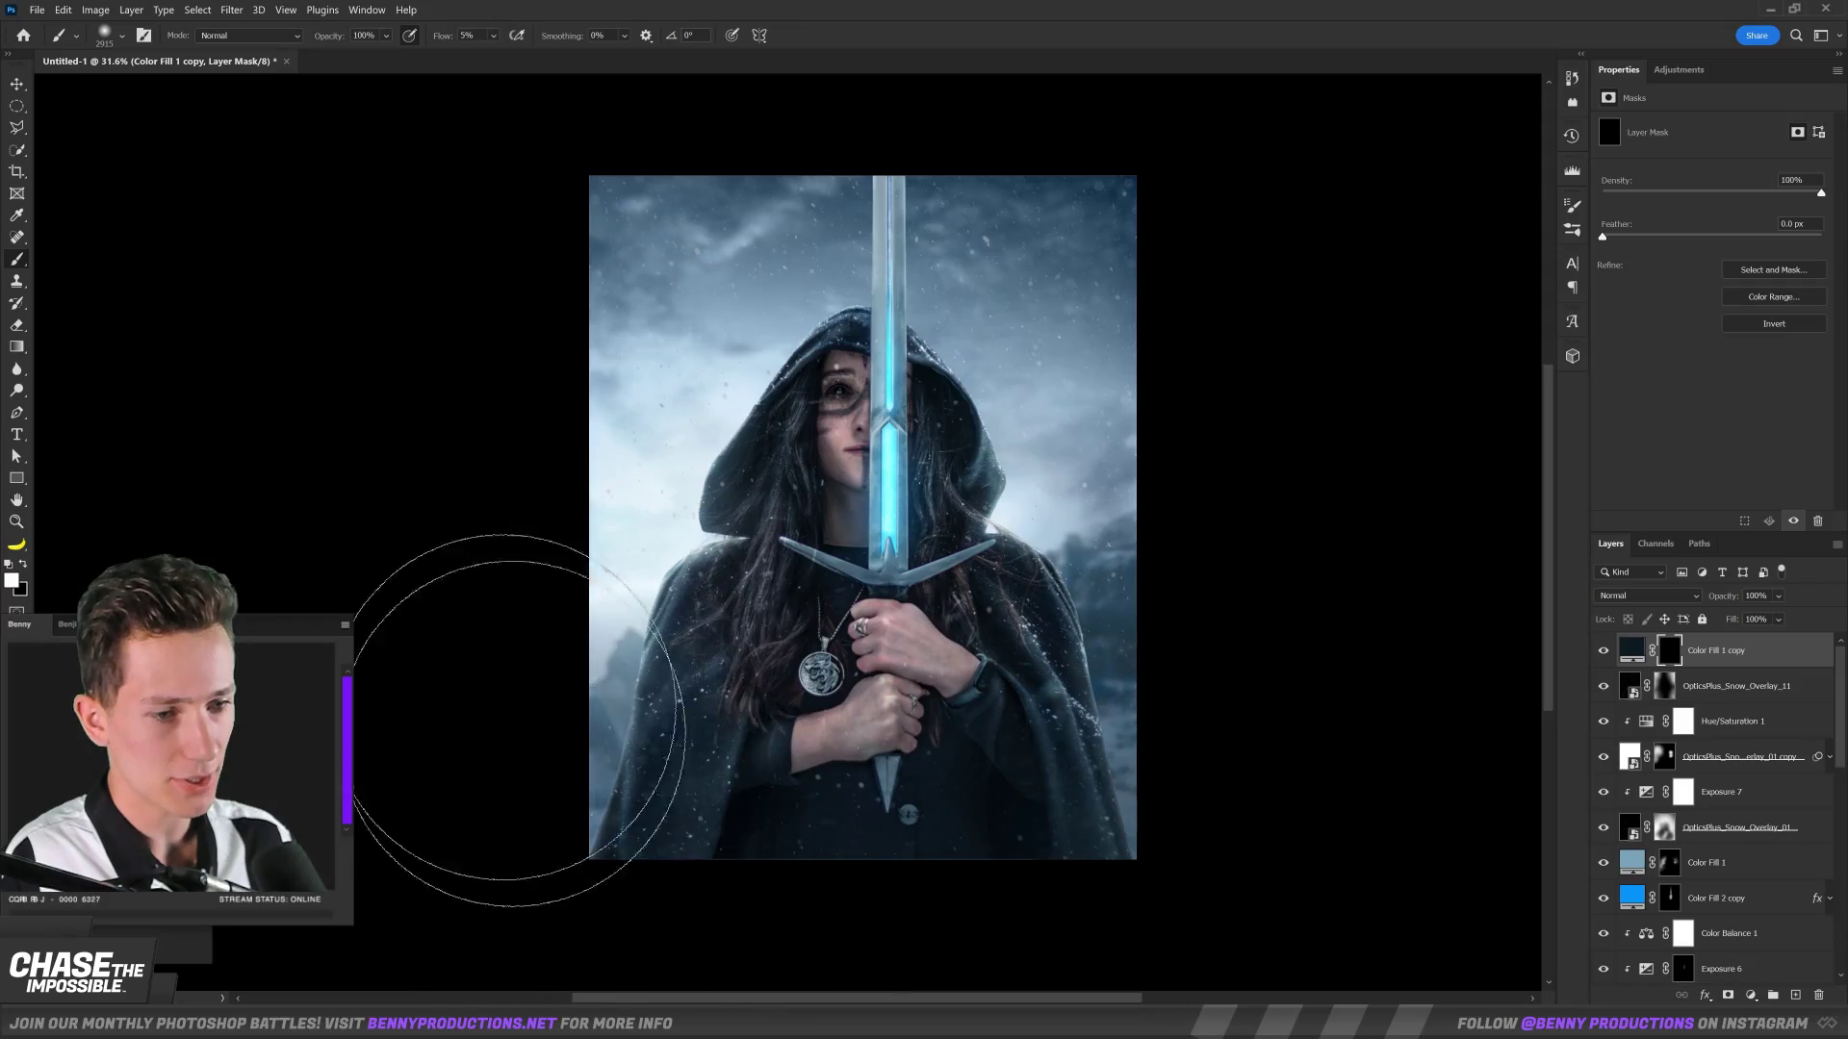
Paint a dark vignette around the image edges on the Color Fill 1 copy mask with a large soft brush at 5% flow.
left_click_drag(696, 548, 553, 659)
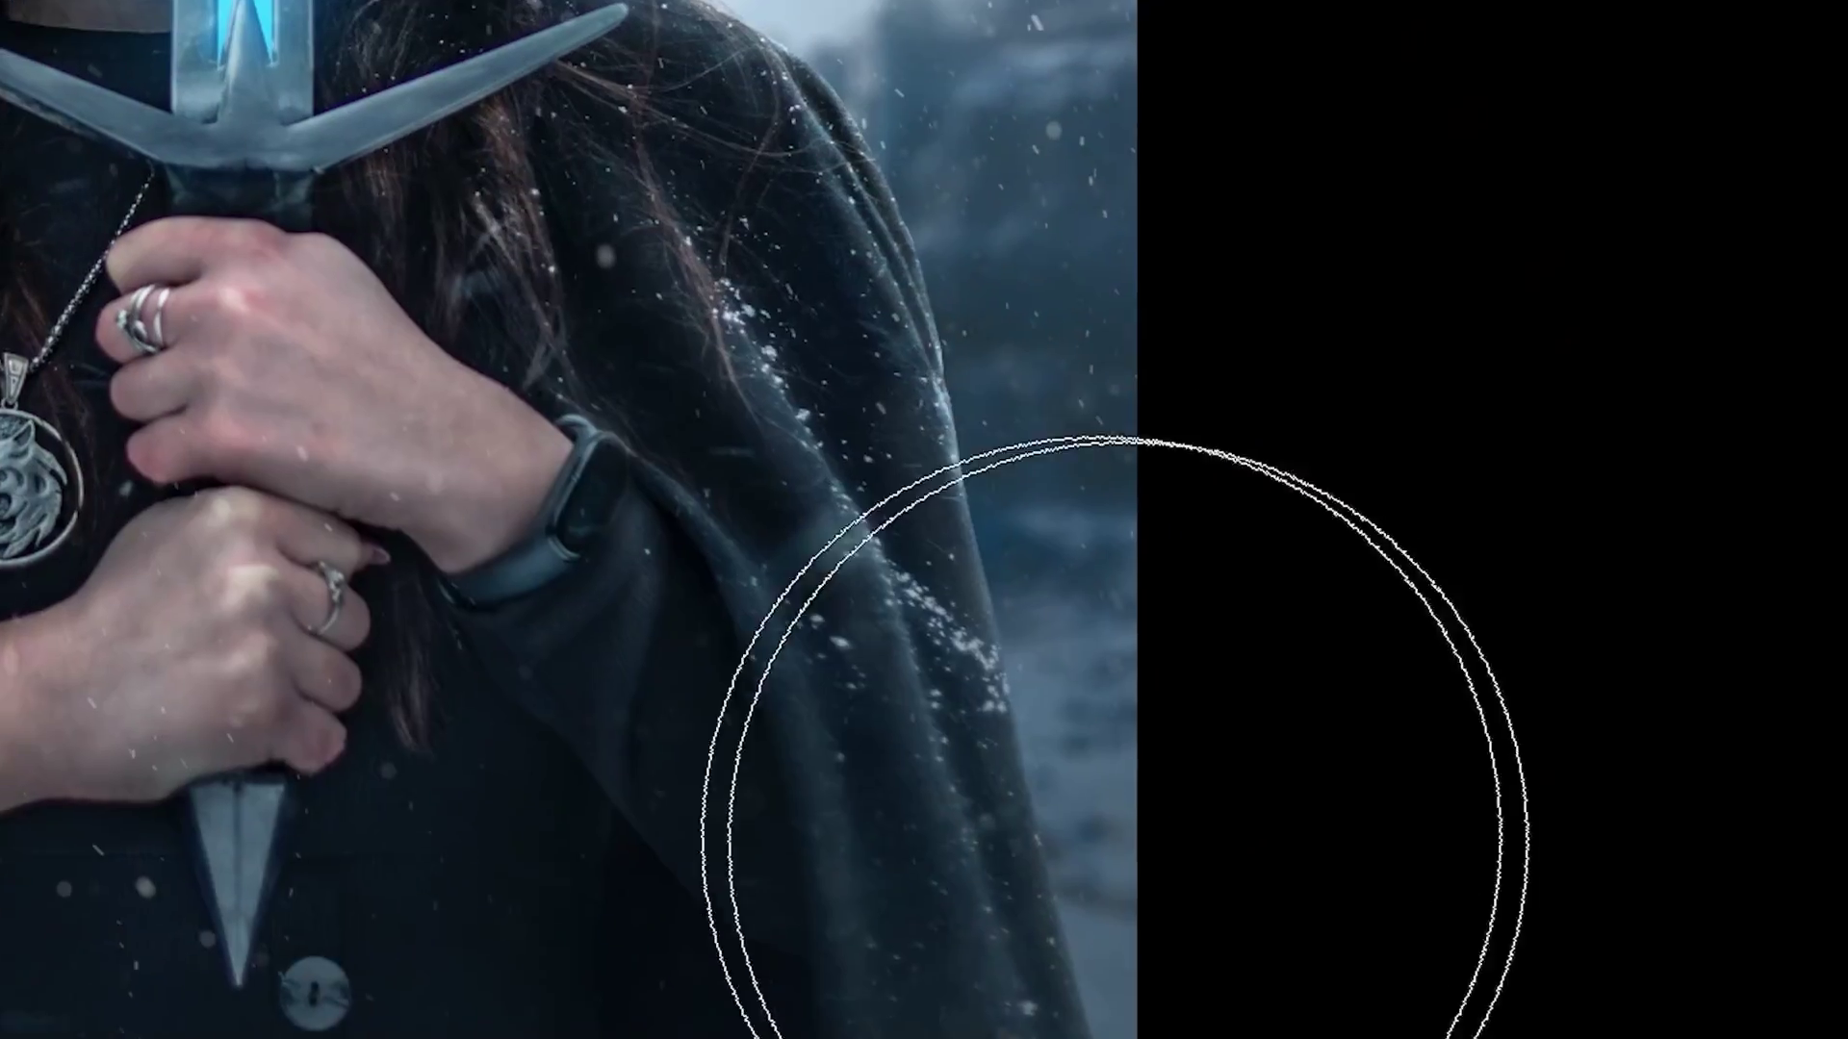
left_click_drag(546, 387, 638, 382)
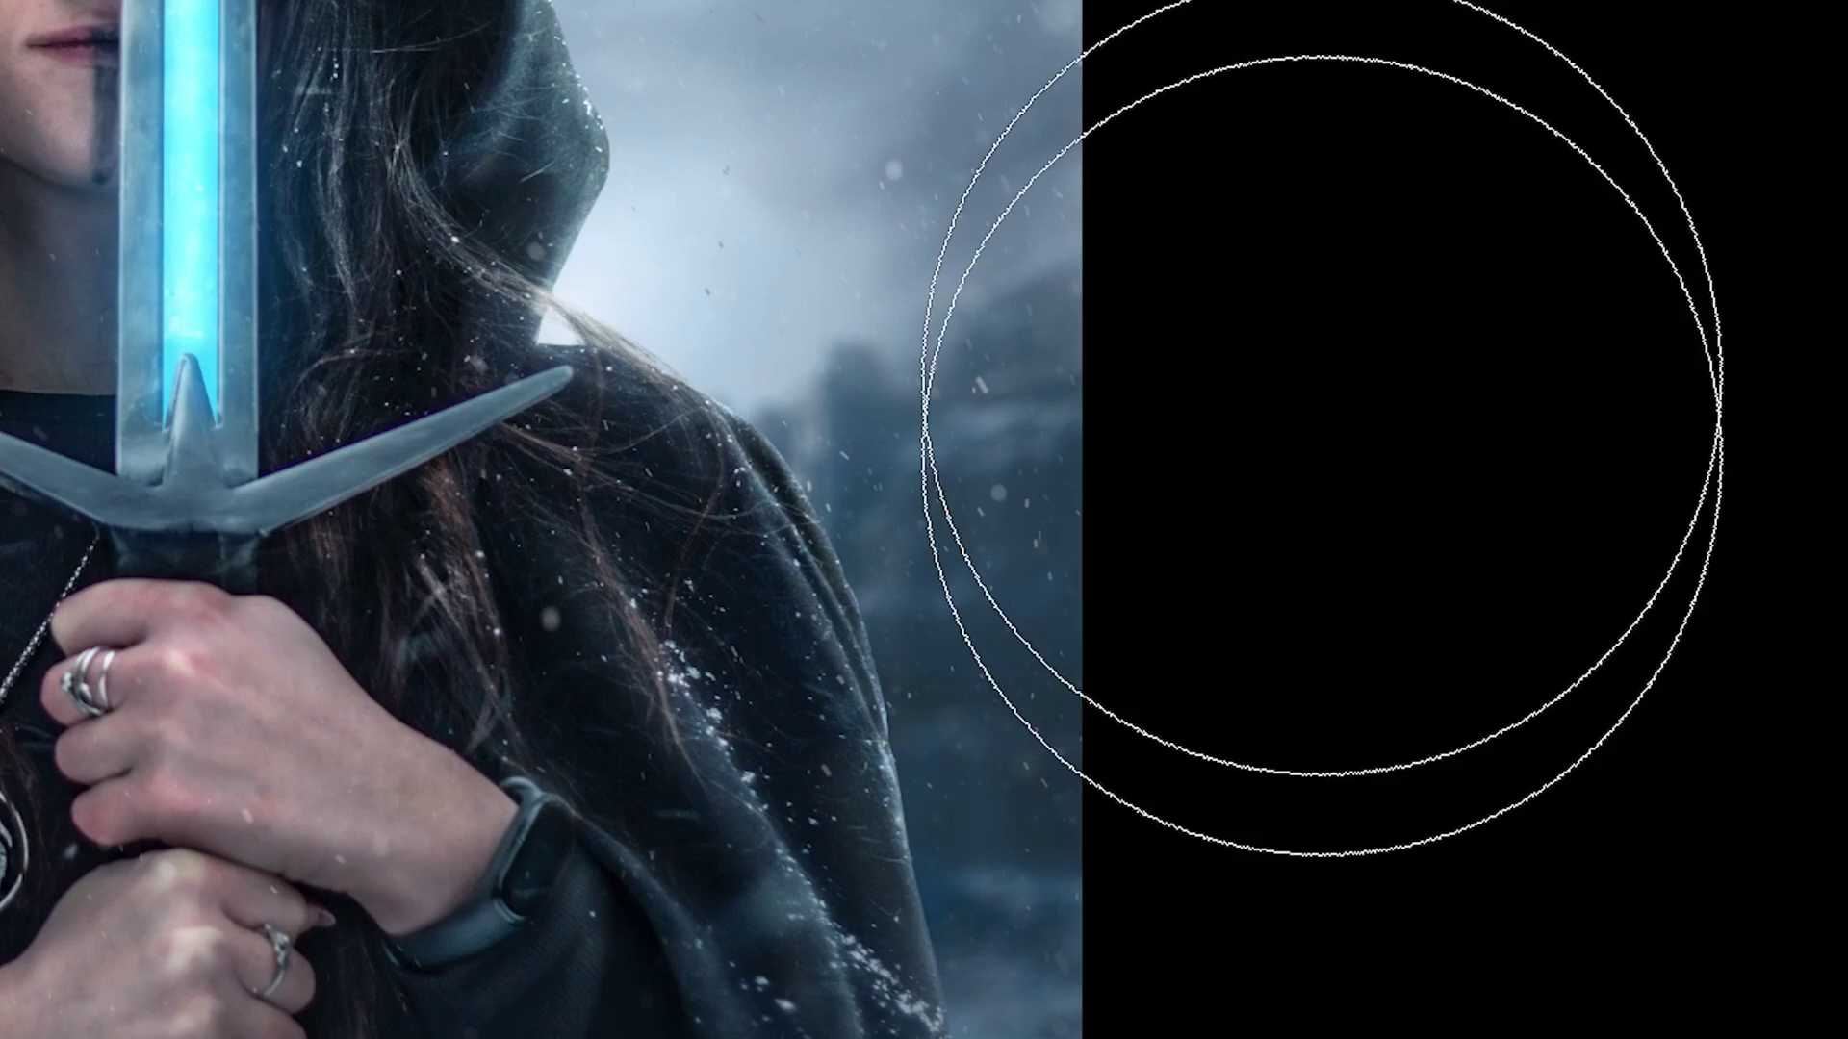
scroll(638, 382, "up", 1)
left_click_drag(1002, 350, 982, 351)
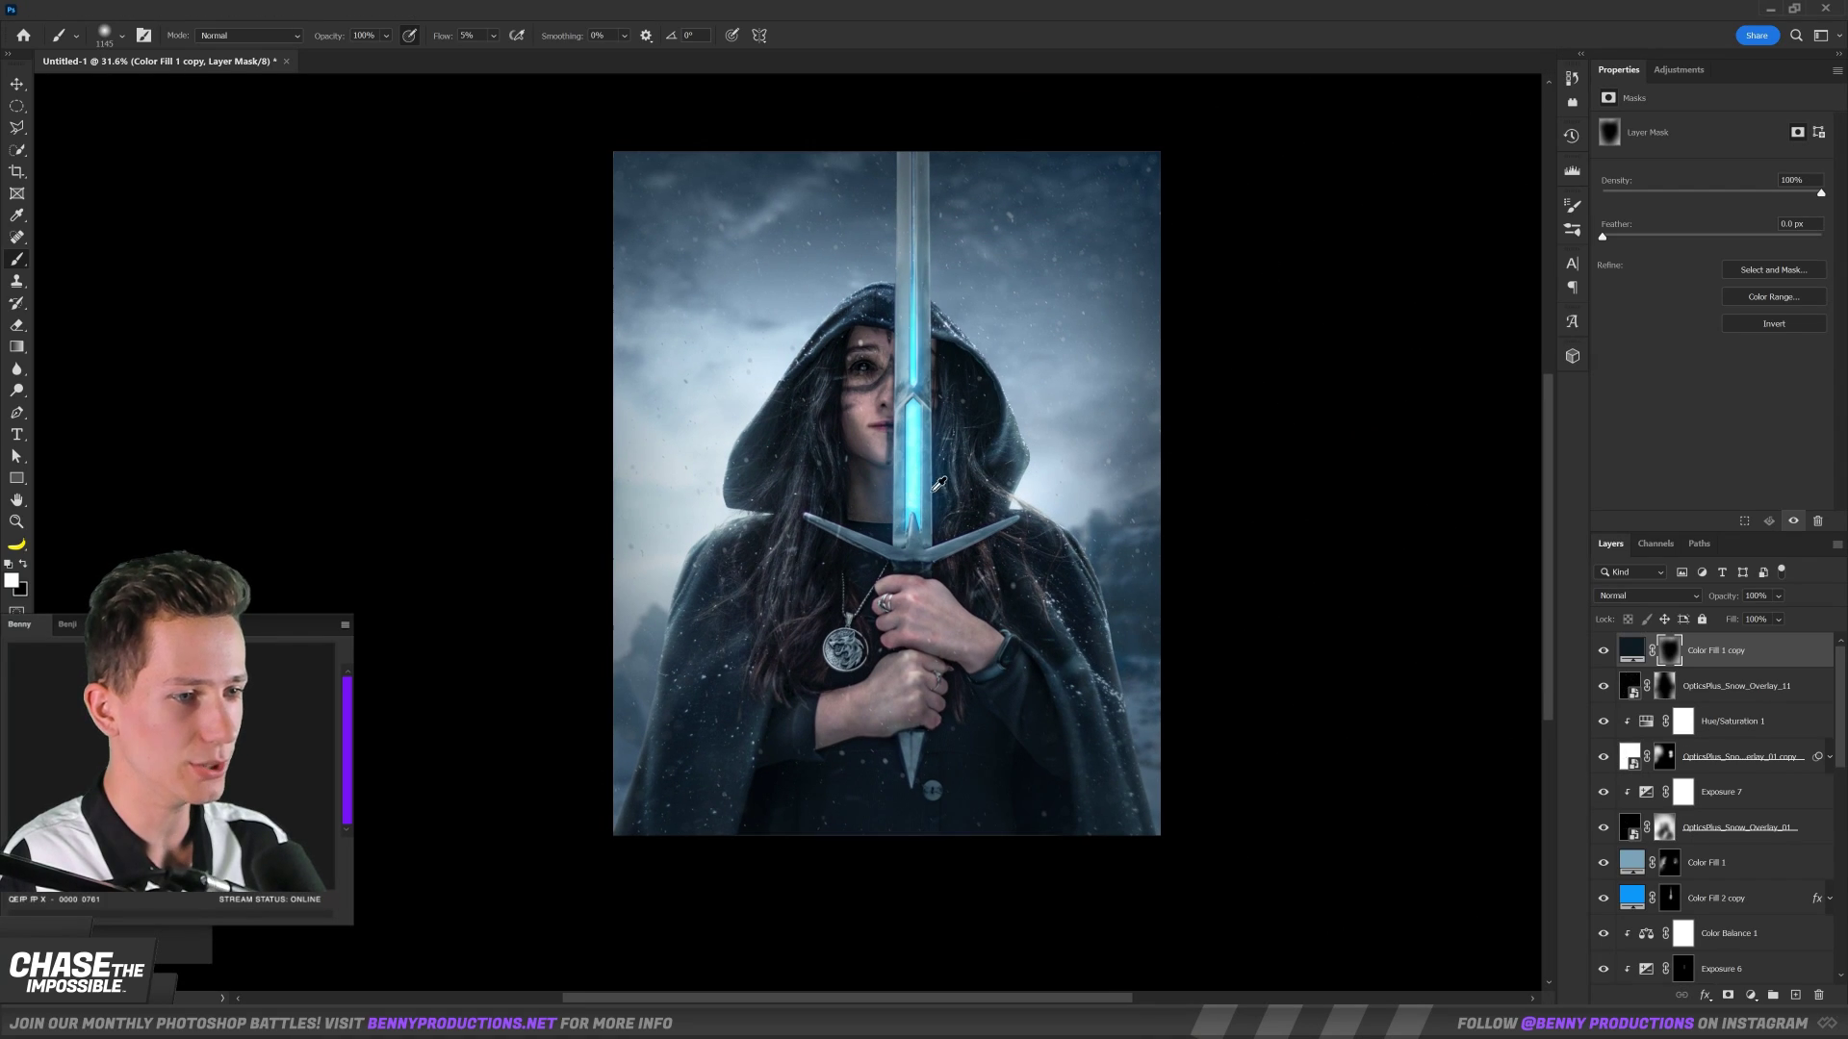
scroll(1034, 217, "up", 1)
Raise the upper part of the point curve in the Camera Raw Filter, and compare the image with Color Grading off and on.
key("v")
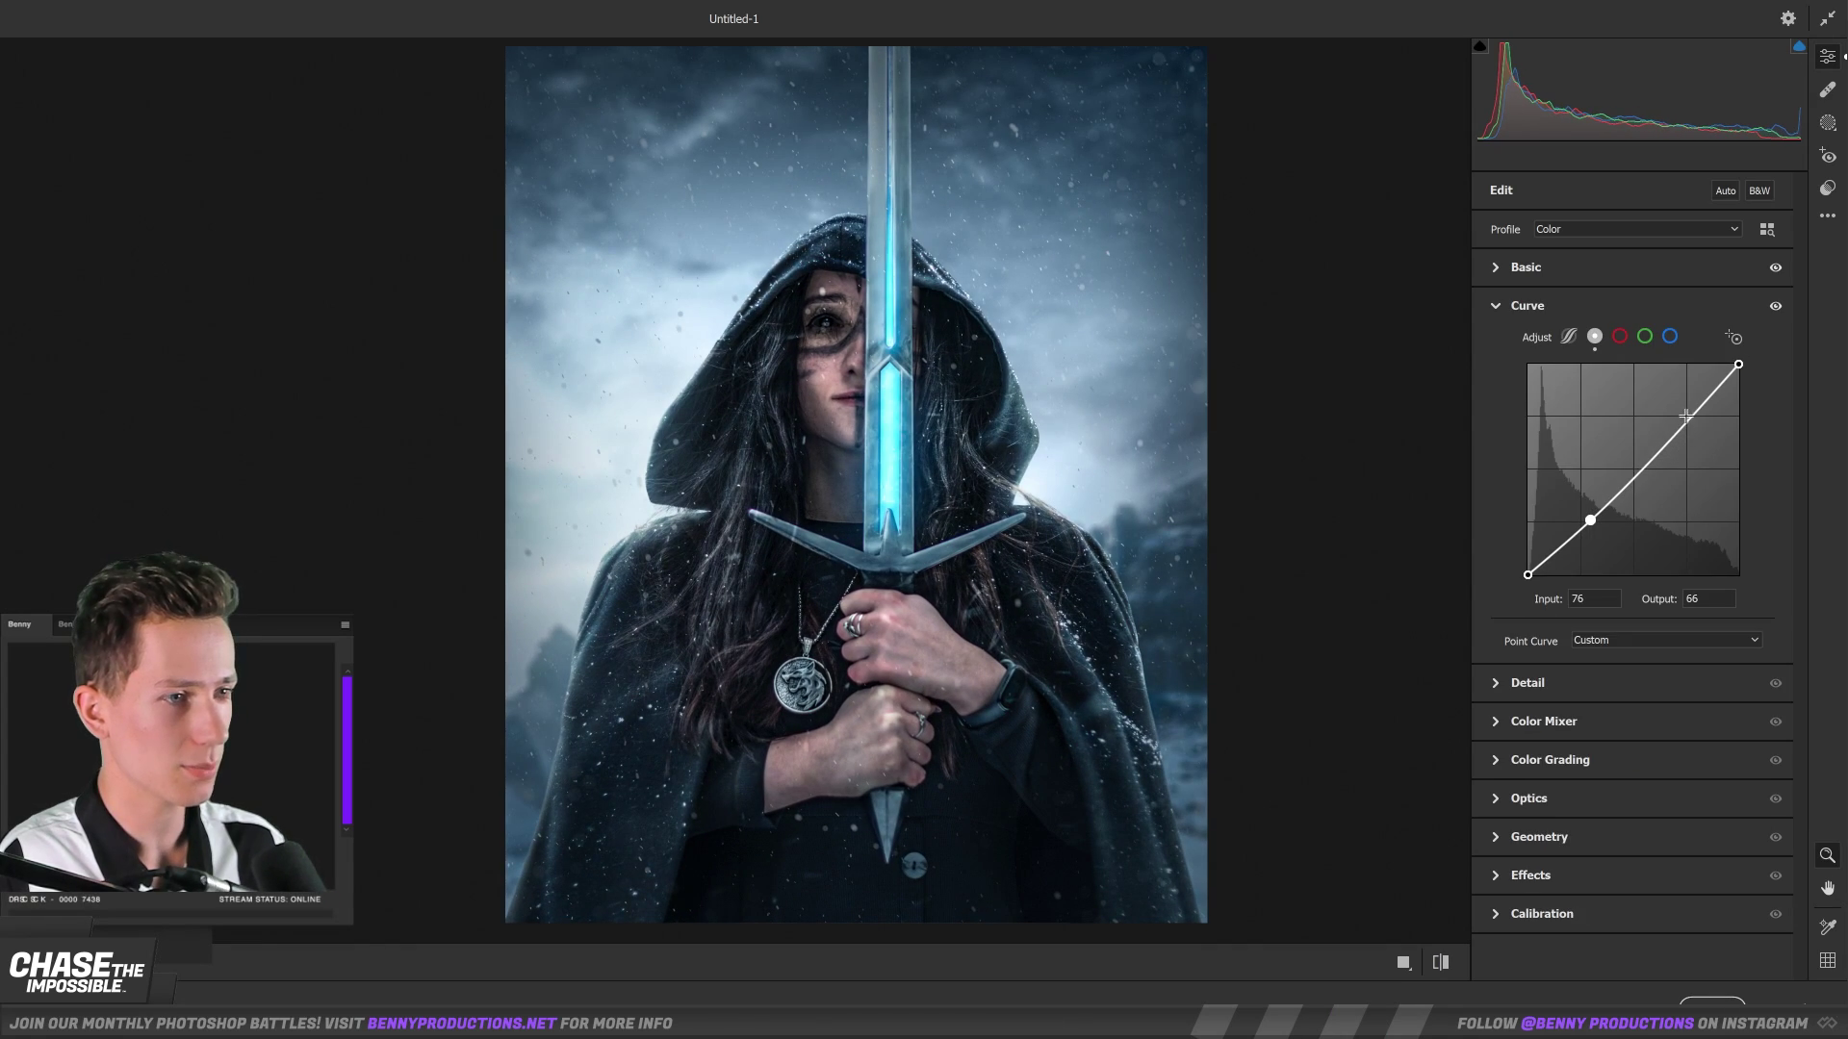
left_click_drag(1703, 424, 1706, 410)
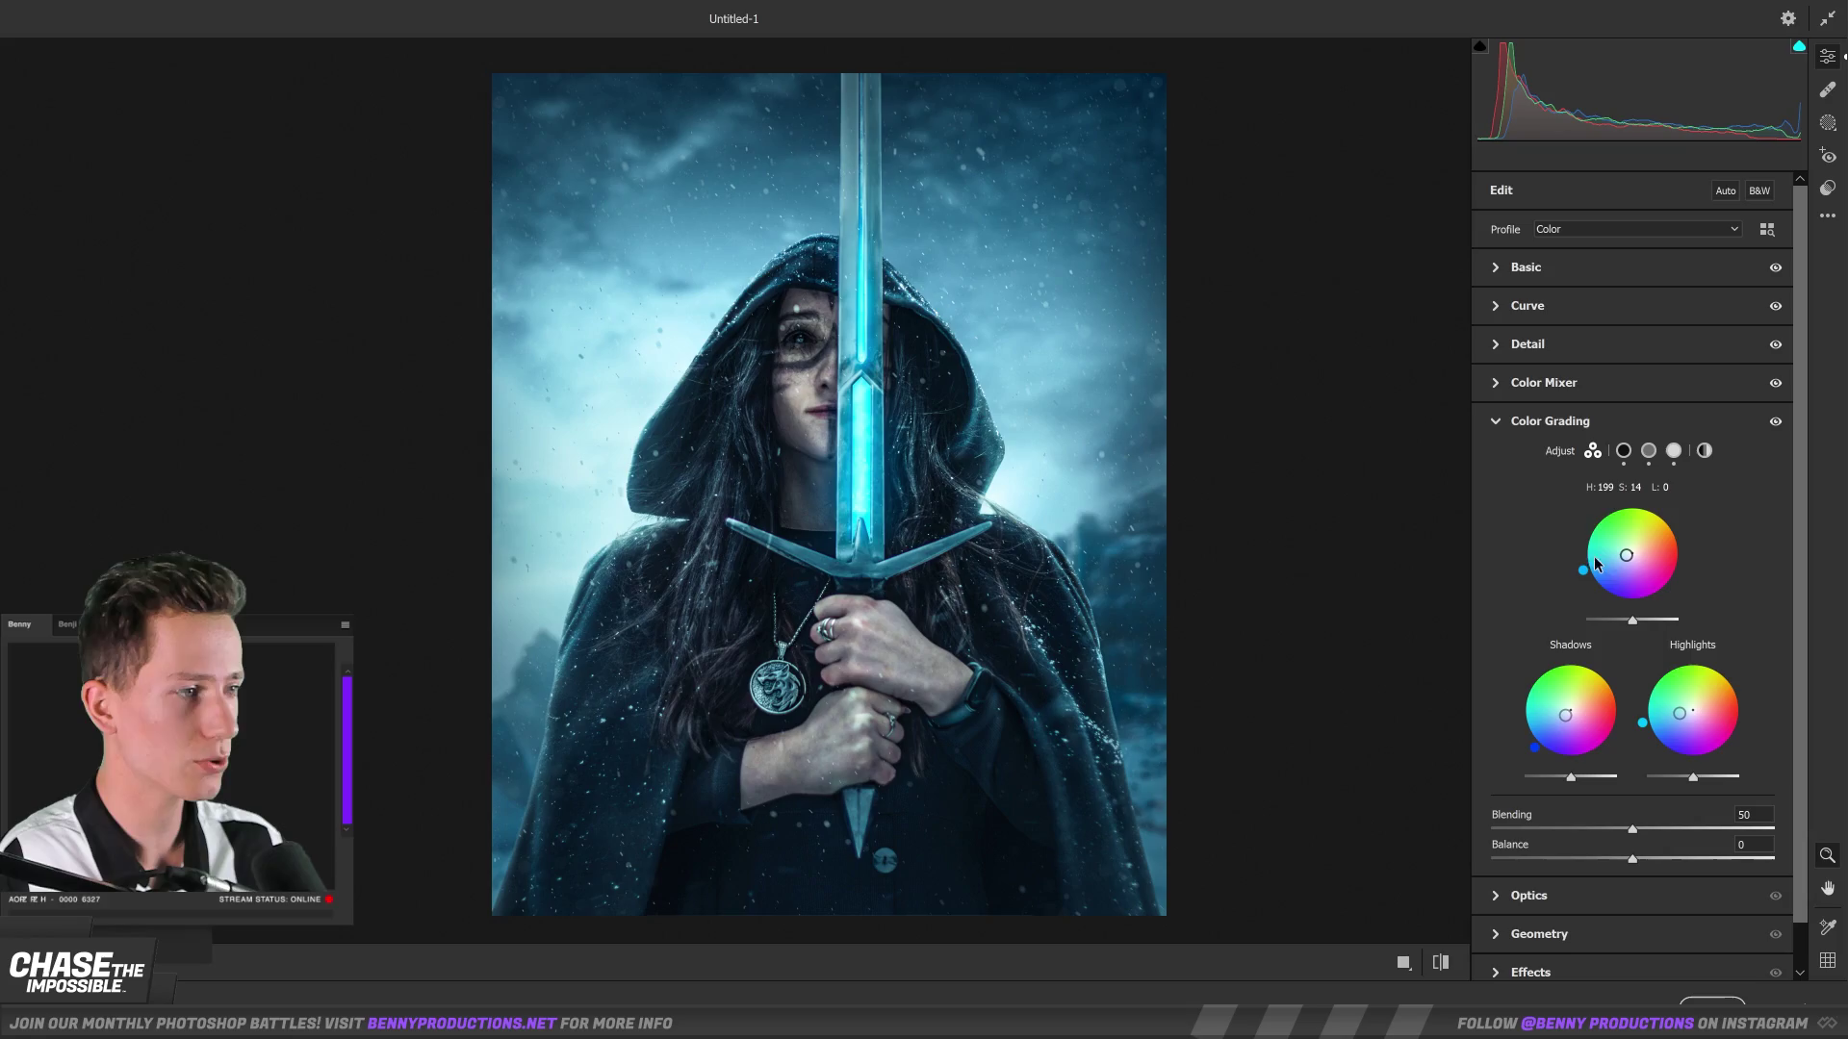
left_click(1775, 423)
left_click(1775, 423)
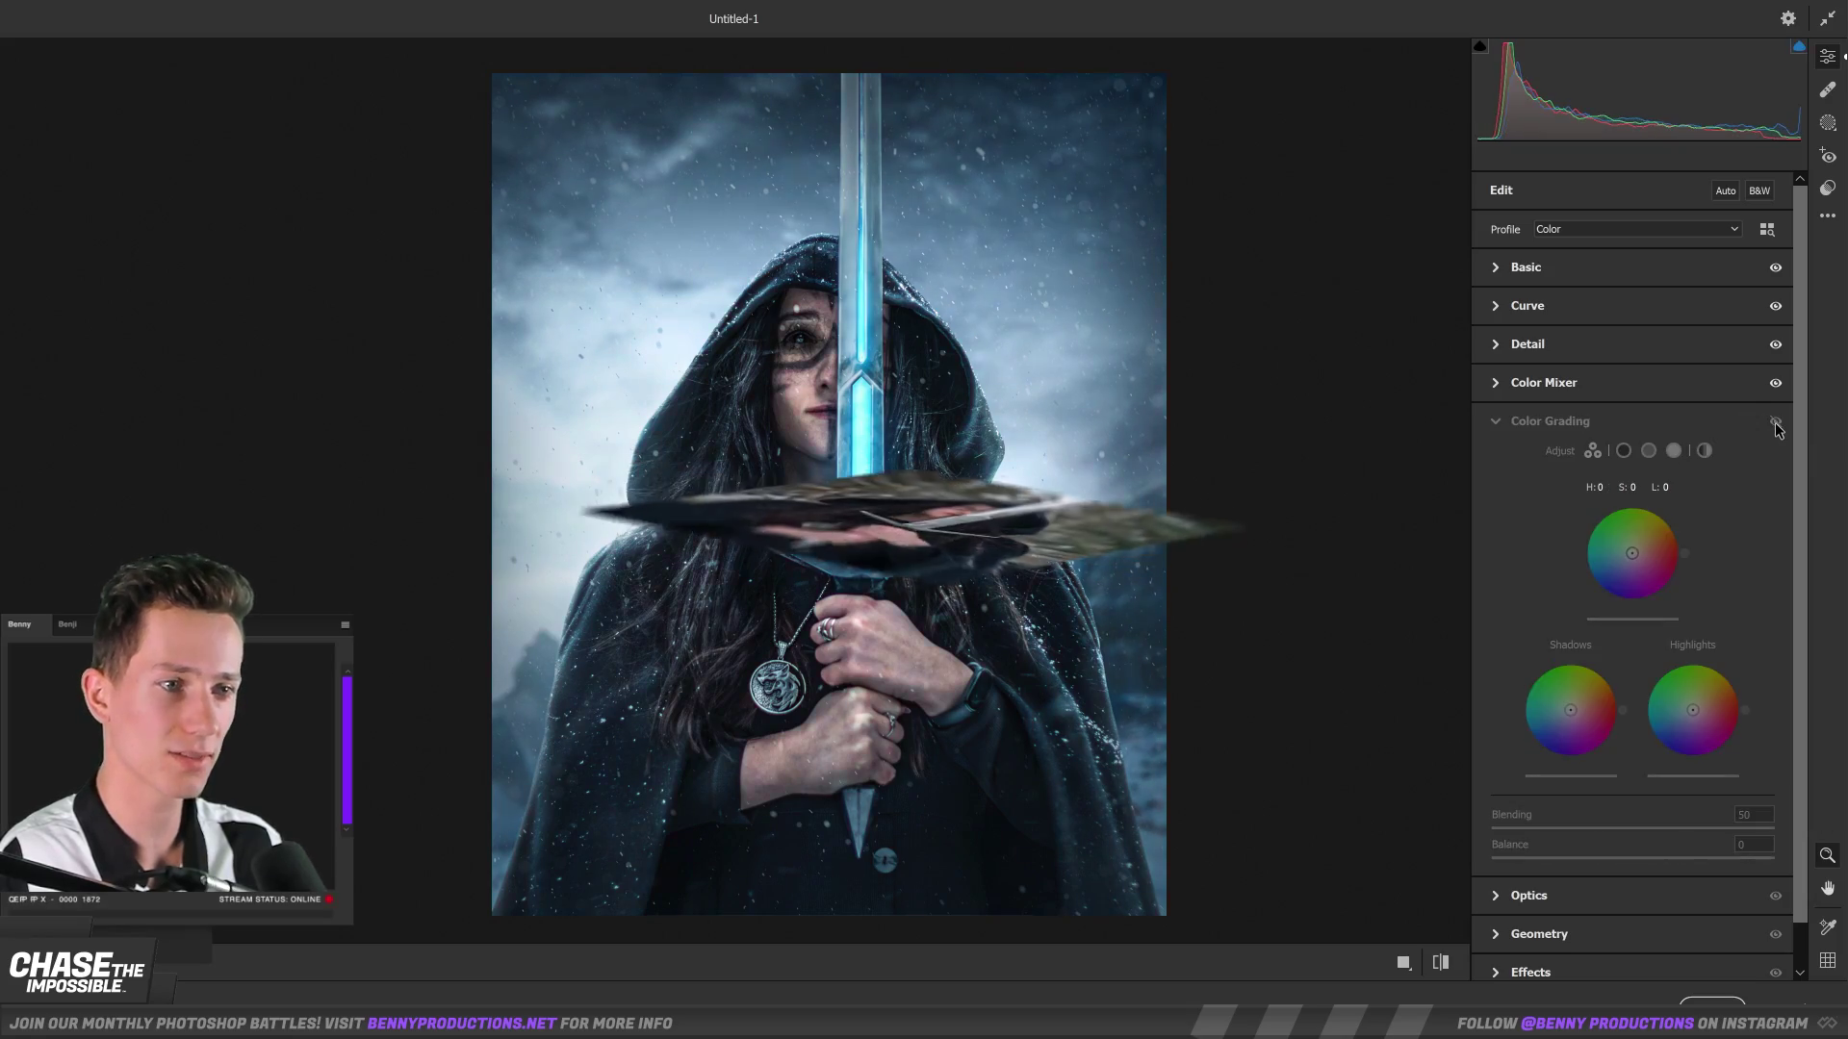